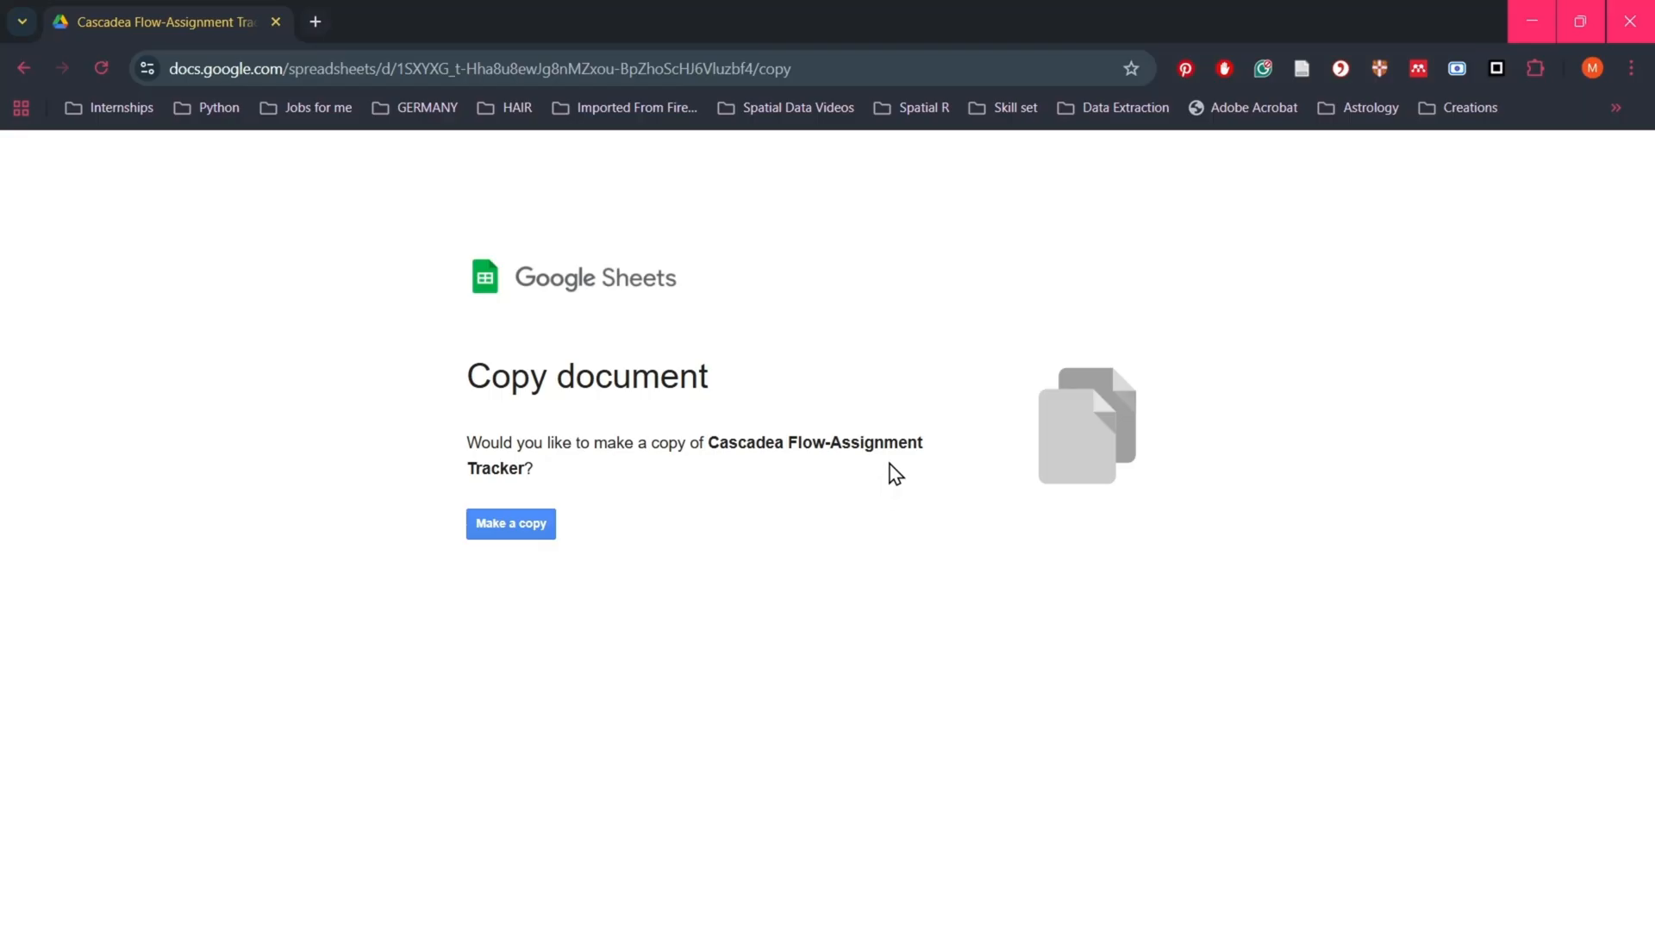
Step: Make a copy of the Cascadea Flow-Assignment Tracker and read through its instructions, from quick start to terms and conditions
{"action": "left_click", "coordinate": [517, 529]}
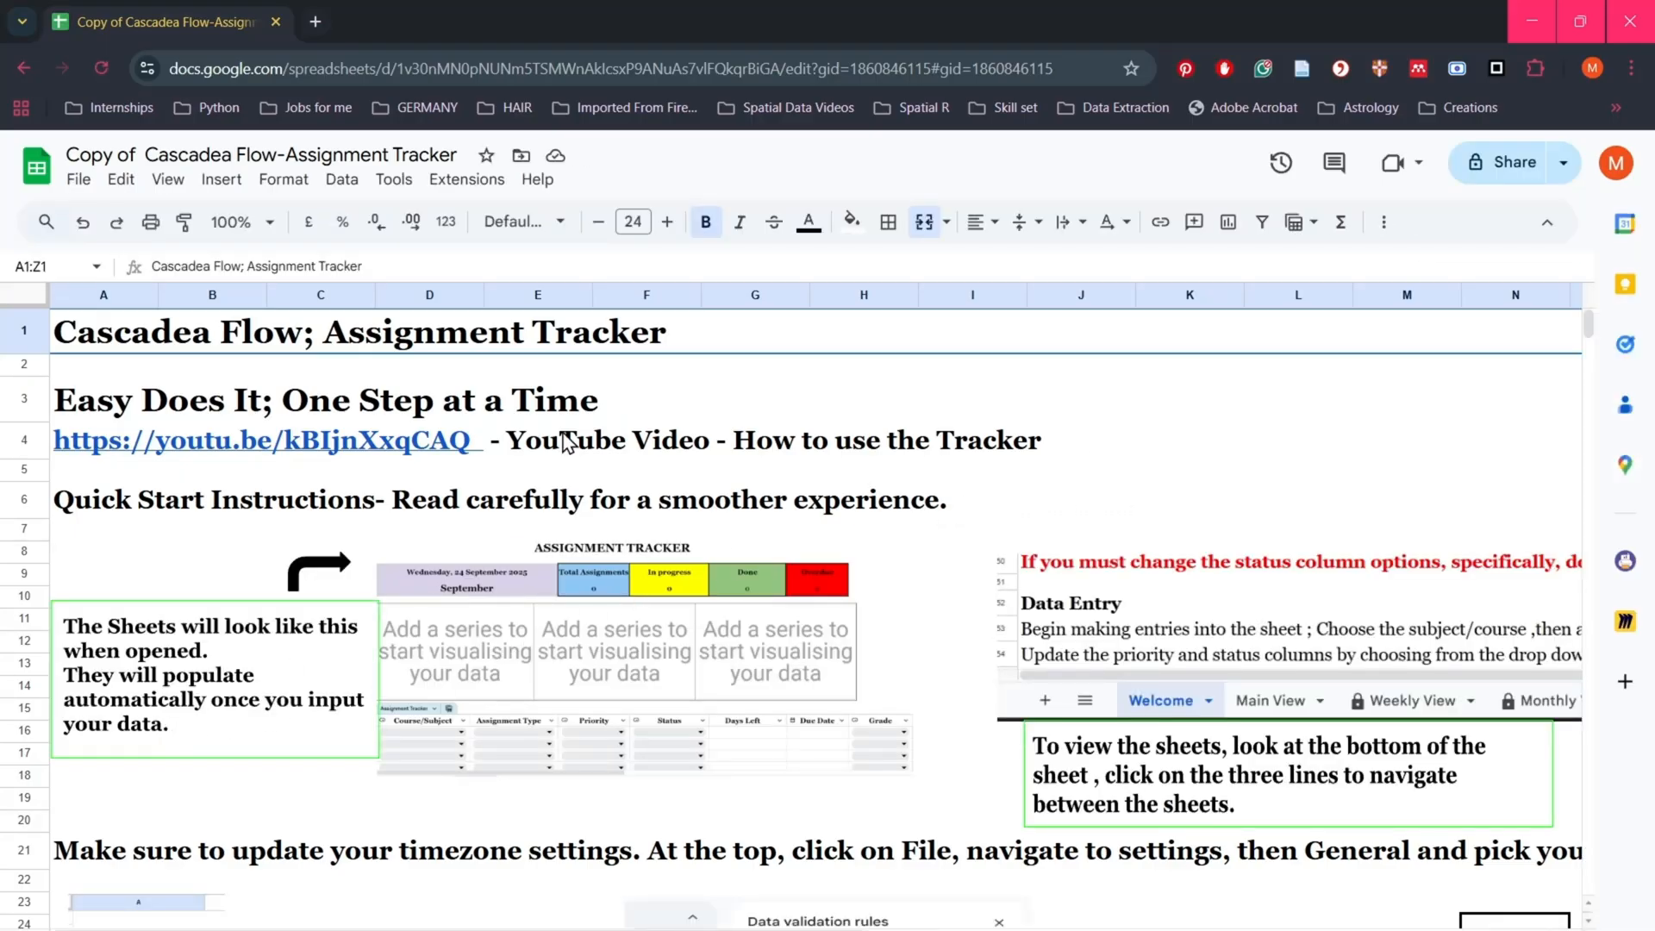
{"action": "mouse_move", "coordinate": [565, 439]}
{"action": "mouse_move", "coordinate": [362, 448]}
{"action": "scroll", "coordinate": [539, 633], "scroll_direction": "down", "scroll_amount": 3}
{"action": "scroll", "coordinate": [530, 629], "scroll_direction": "down", "scroll_amount": 5}
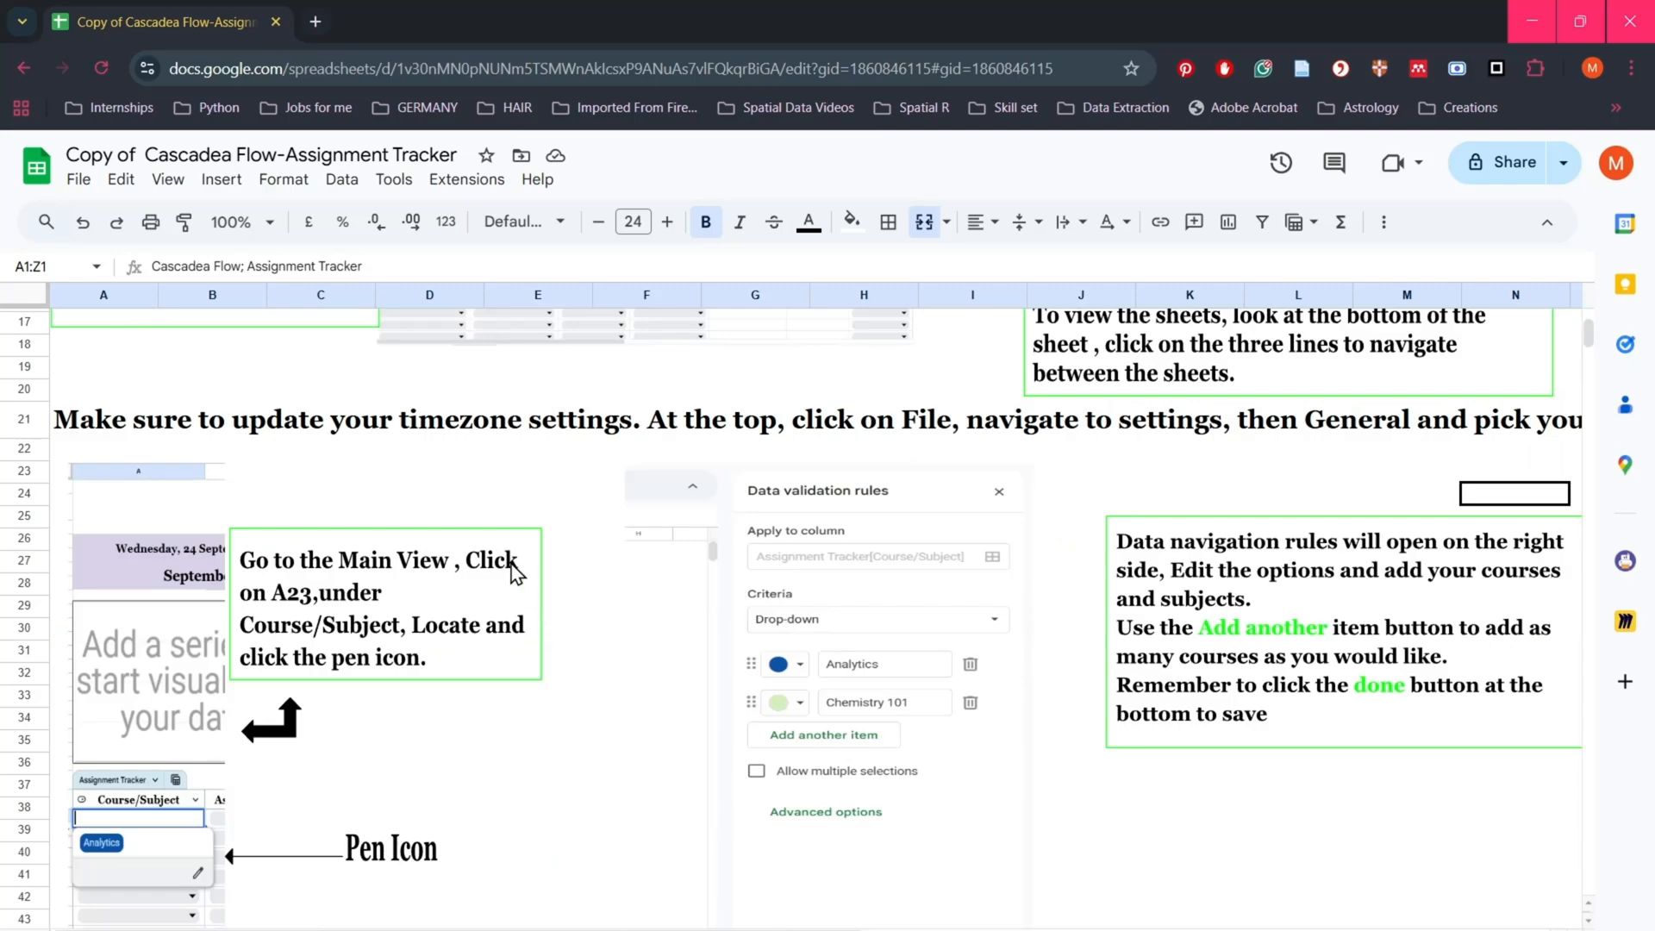
{"action": "scroll", "coordinate": [680, 510], "scroll_direction": "down", "scroll_amount": 10}
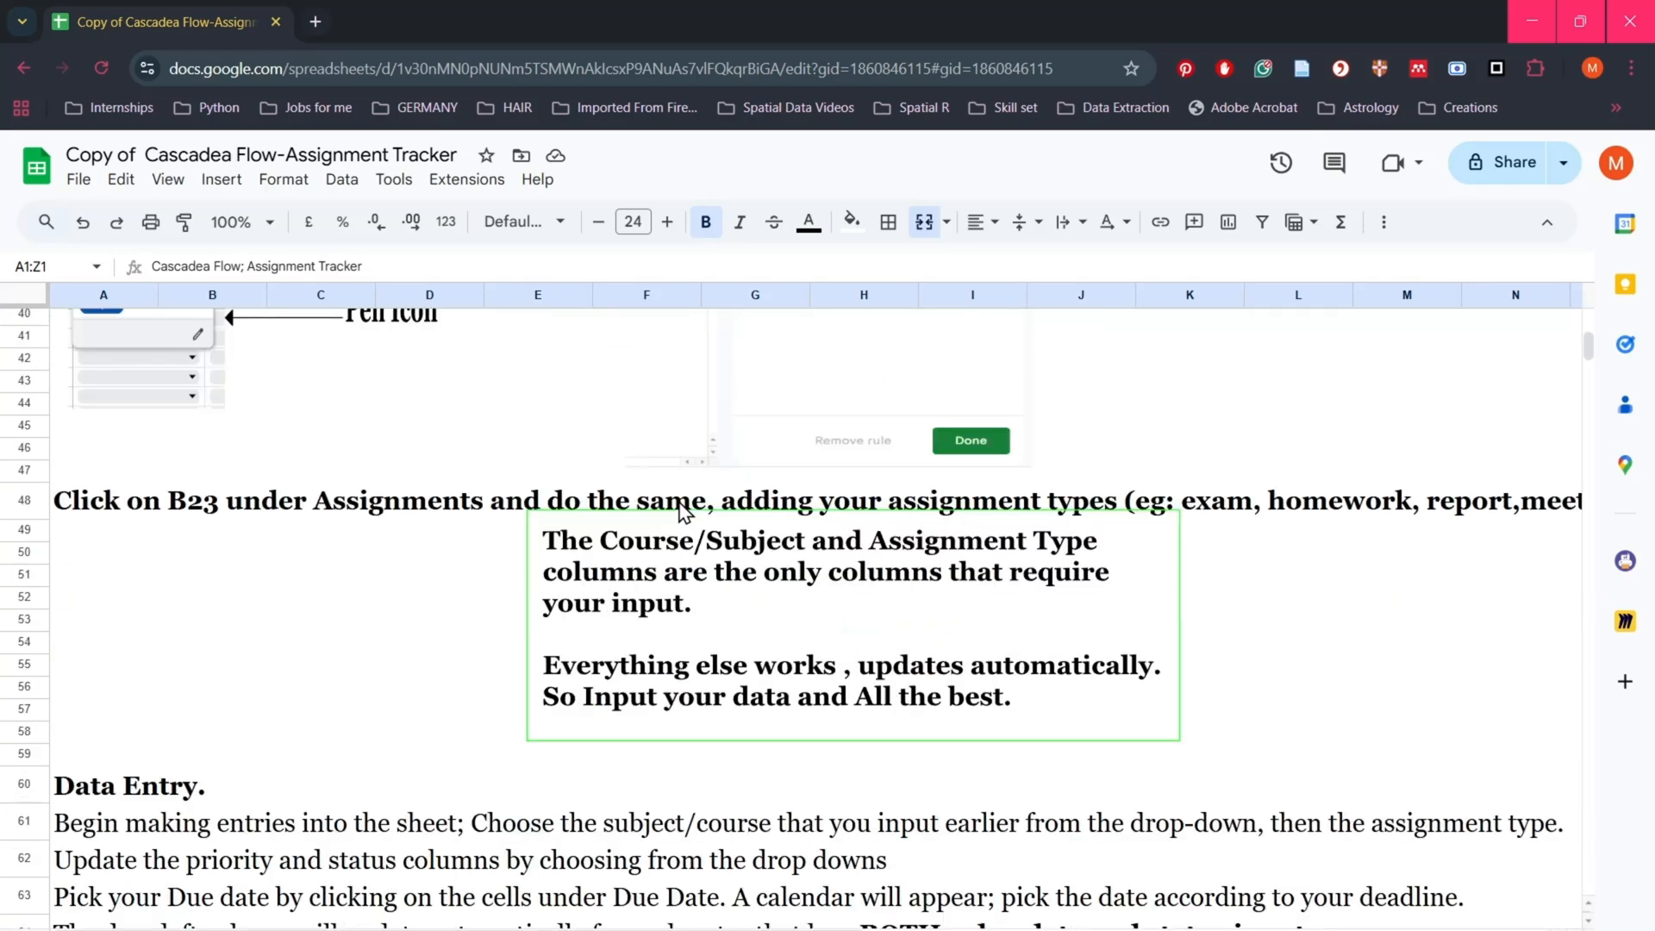
{"action": "scroll", "coordinate": [680, 510], "scroll_direction": "up", "scroll_amount": 4}
{"action": "scroll", "coordinate": [569, 604], "scroll_direction": "down", "scroll_amount": 9}
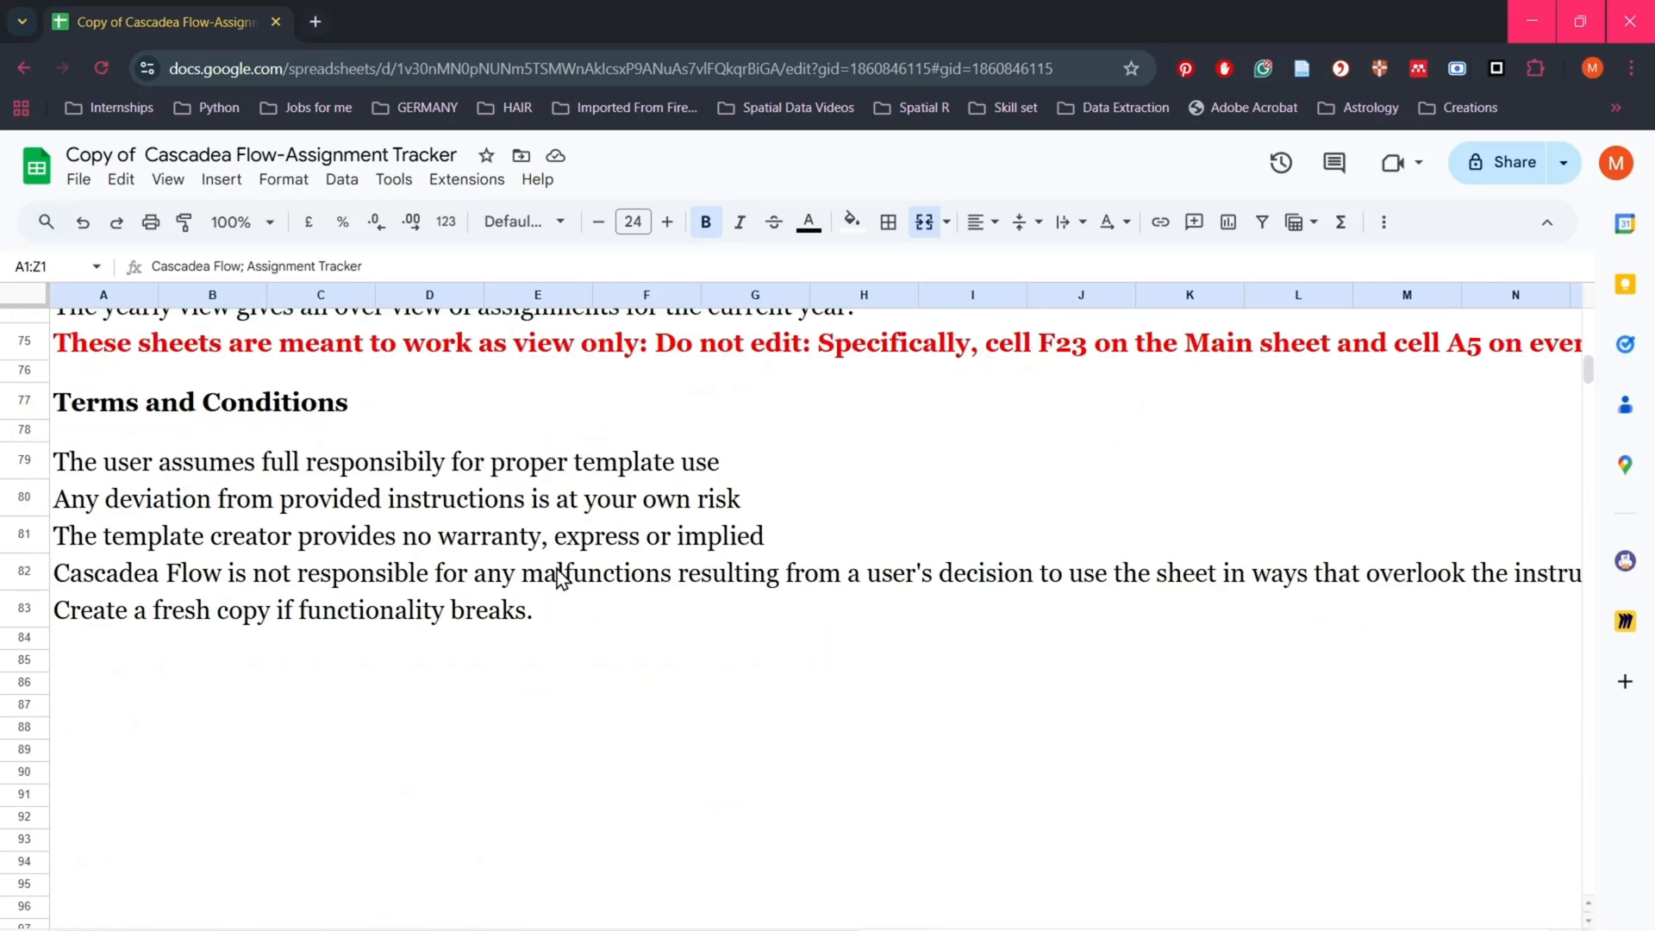
Step: Look through the tracker's main, weekly, monthly, 4-month and yearly sheets, including the 2026 view
{"action": "left_click", "coordinate": [259, 929]}
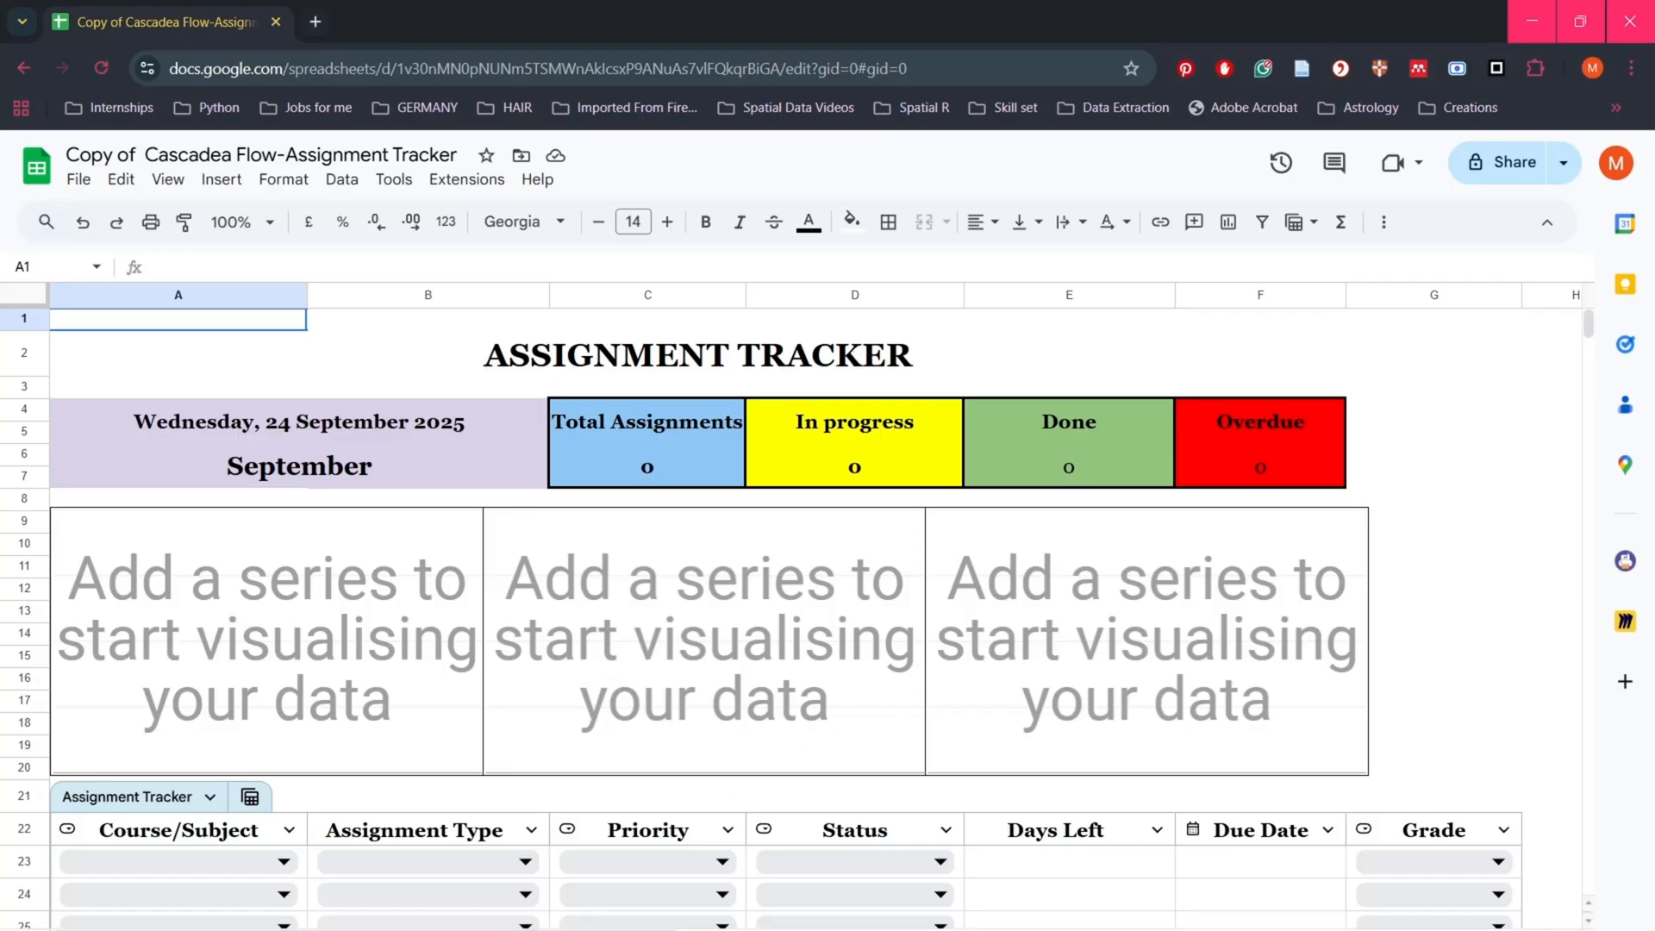
{"action": "left_click", "coordinate": [414, 929]}
{"action": "left_click", "coordinate": [526, 929]}
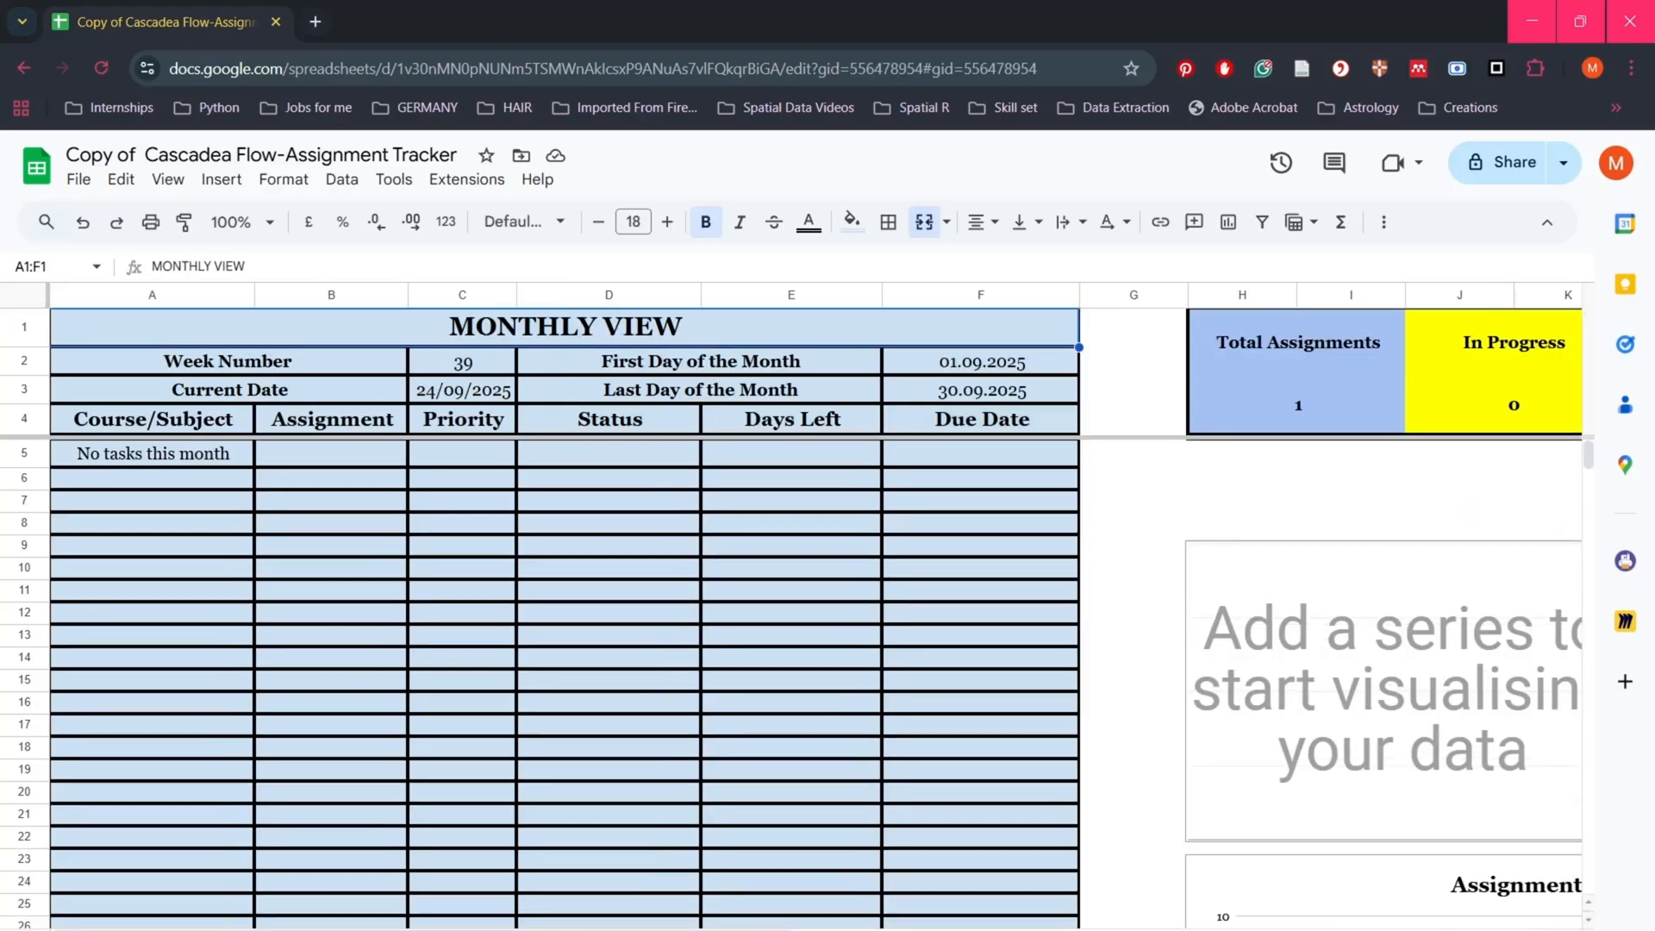
{"action": "left_click", "coordinate": [637, 929]}
{"action": "left_click", "coordinate": [748, 929]}
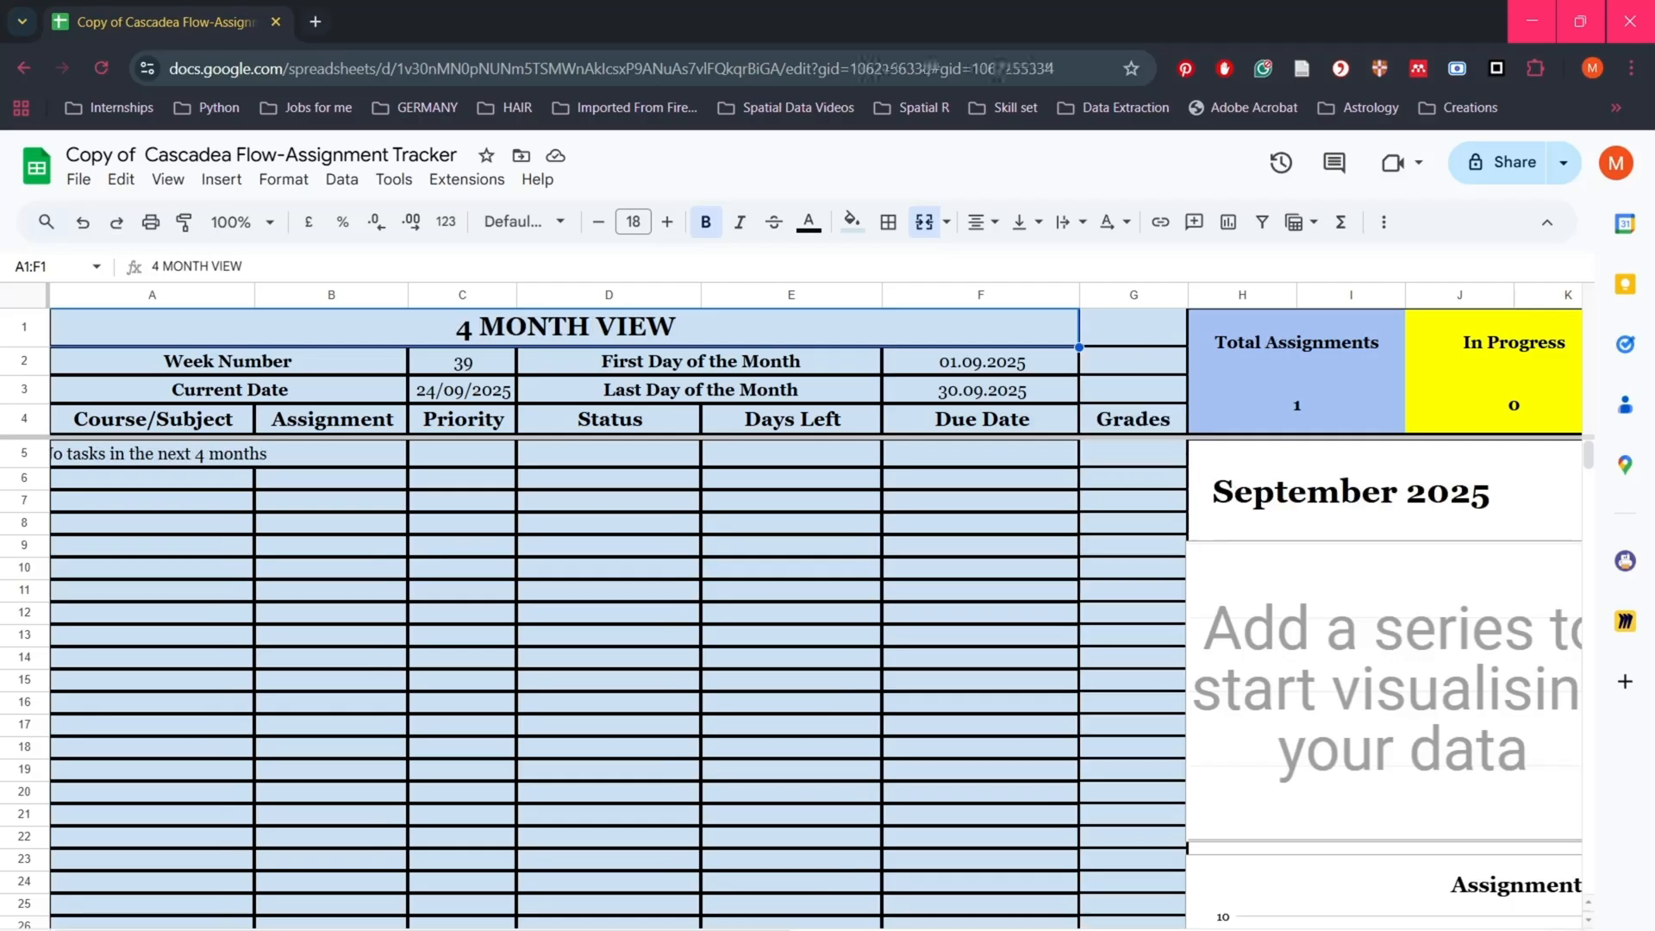
{"action": "left_click", "coordinate": [851, 929]}
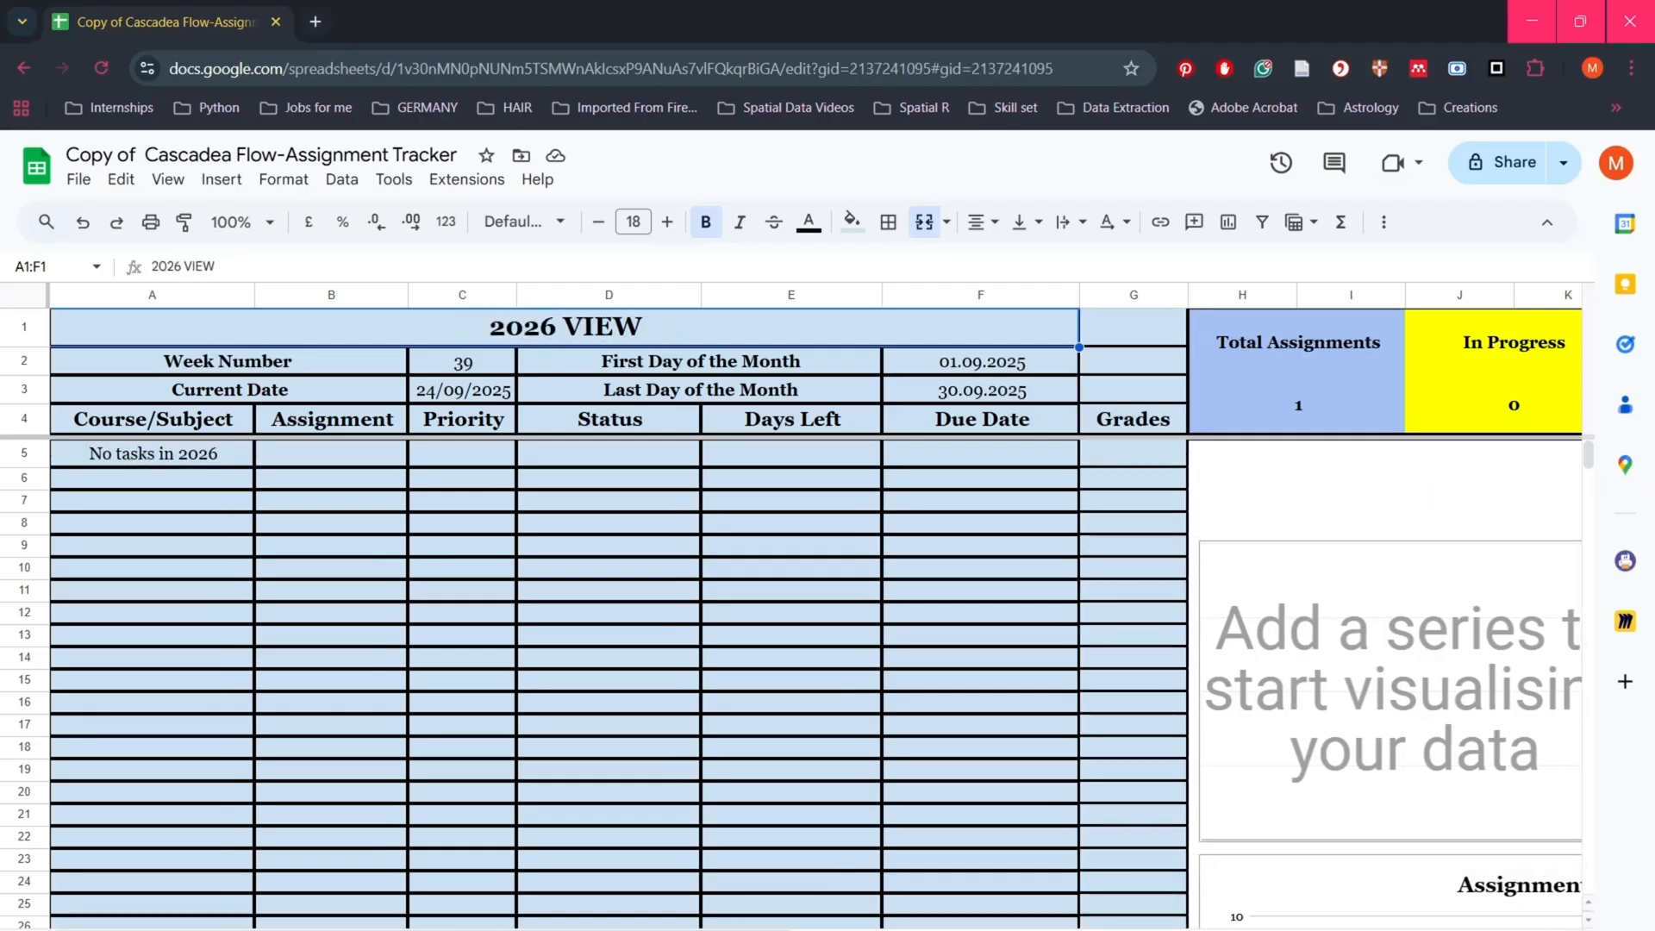
Step: In the main view's Course/Subject drop-down options, replace Analytics with Psychology
{"action": "left_click", "coordinate": [284, 929]}
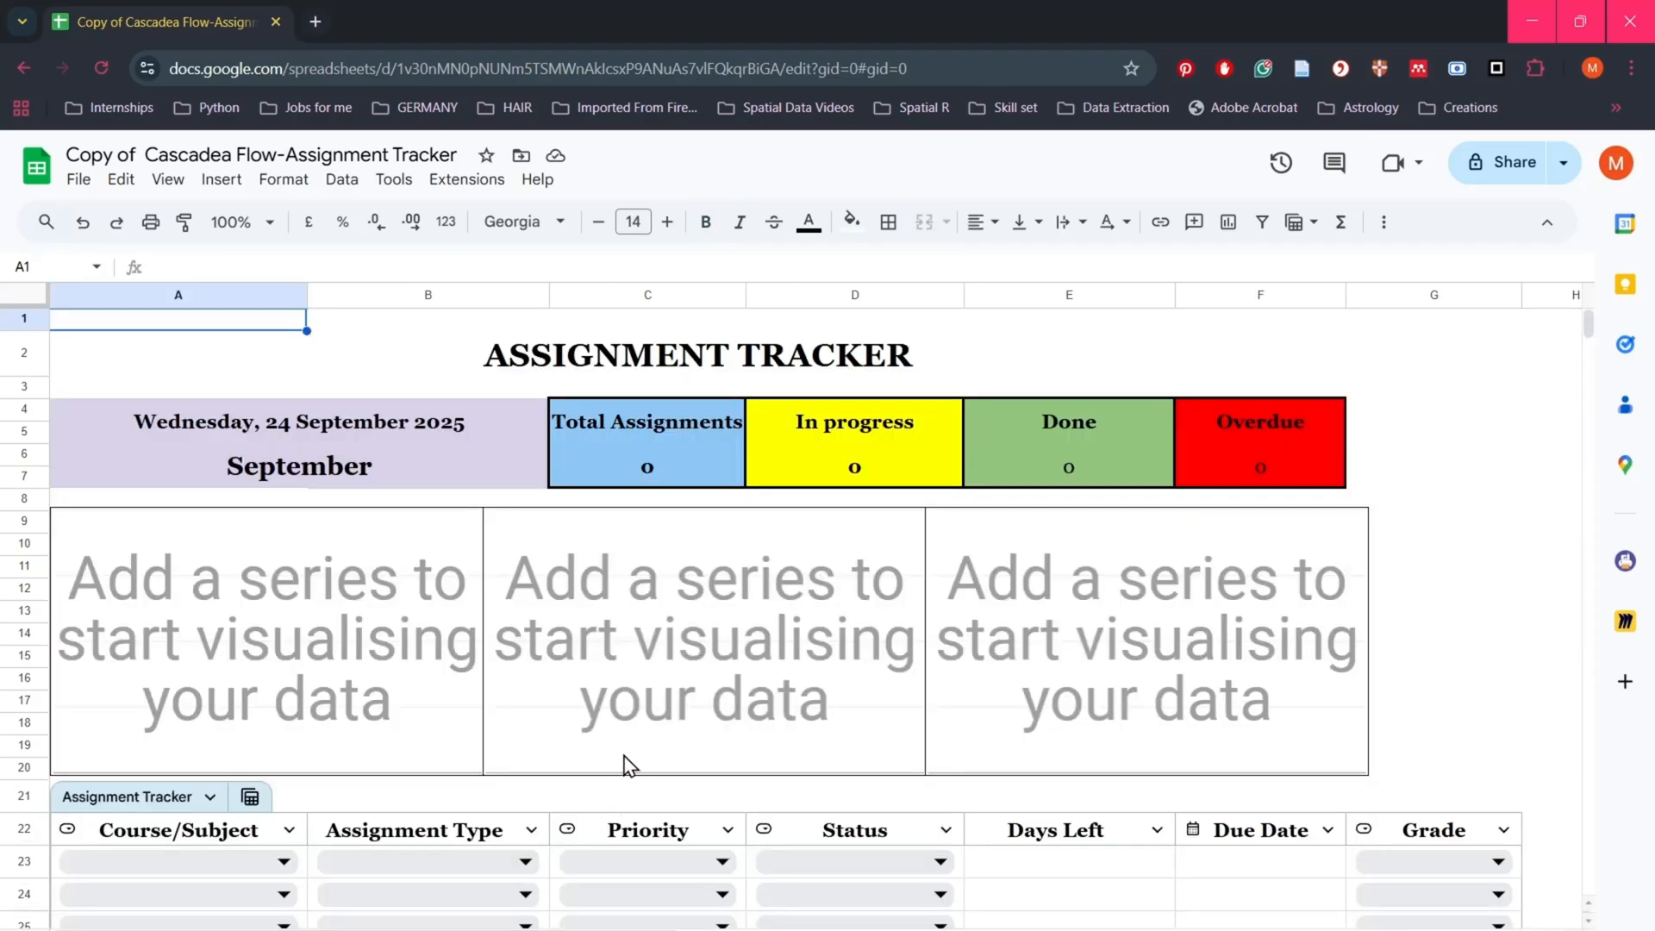
{"action": "scroll", "coordinate": [637, 755], "scroll_direction": "down", "scroll_amount": 4}
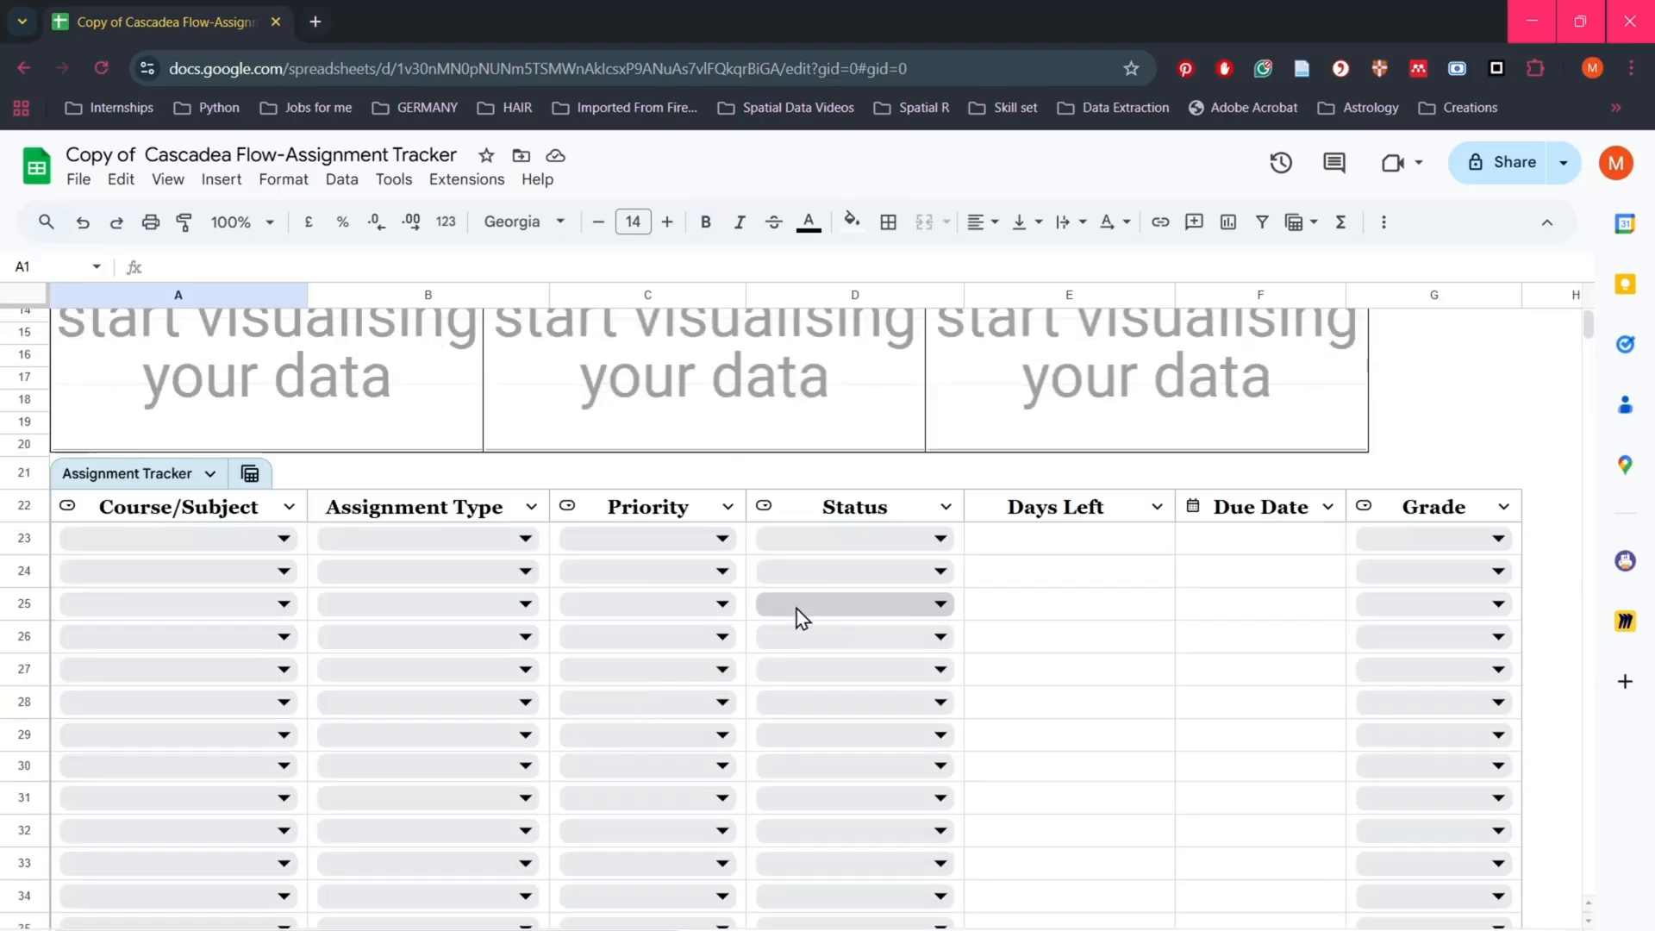
{"action": "left_click", "coordinate": [284, 539]}
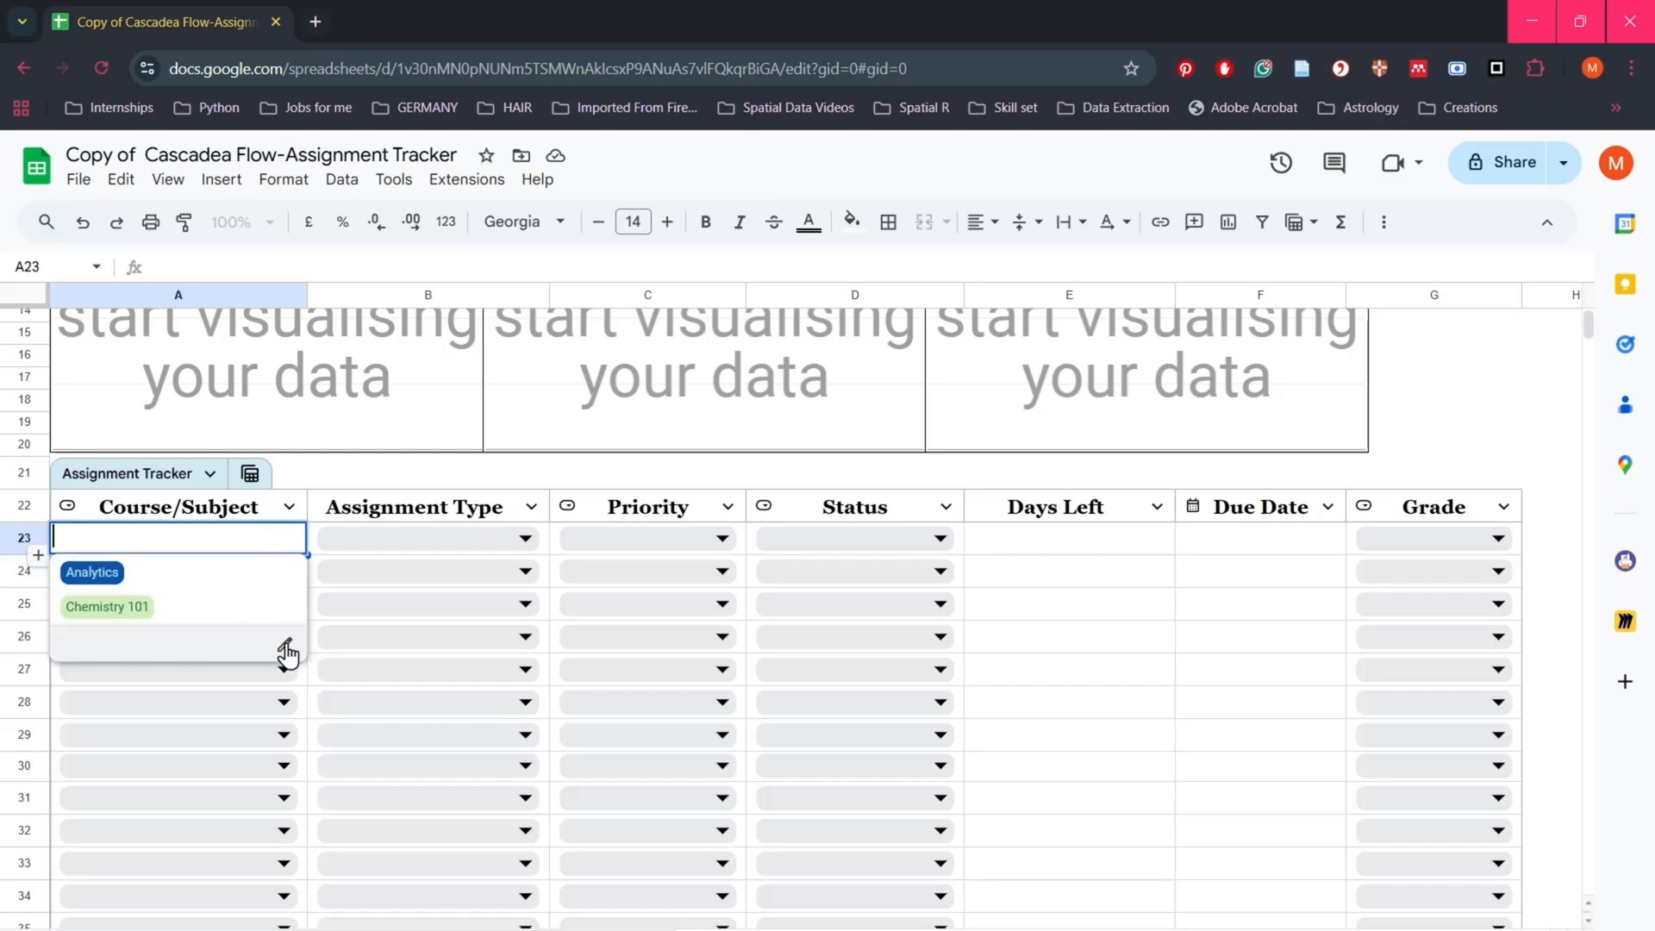
{"action": "left_click", "coordinate": [286, 648]}
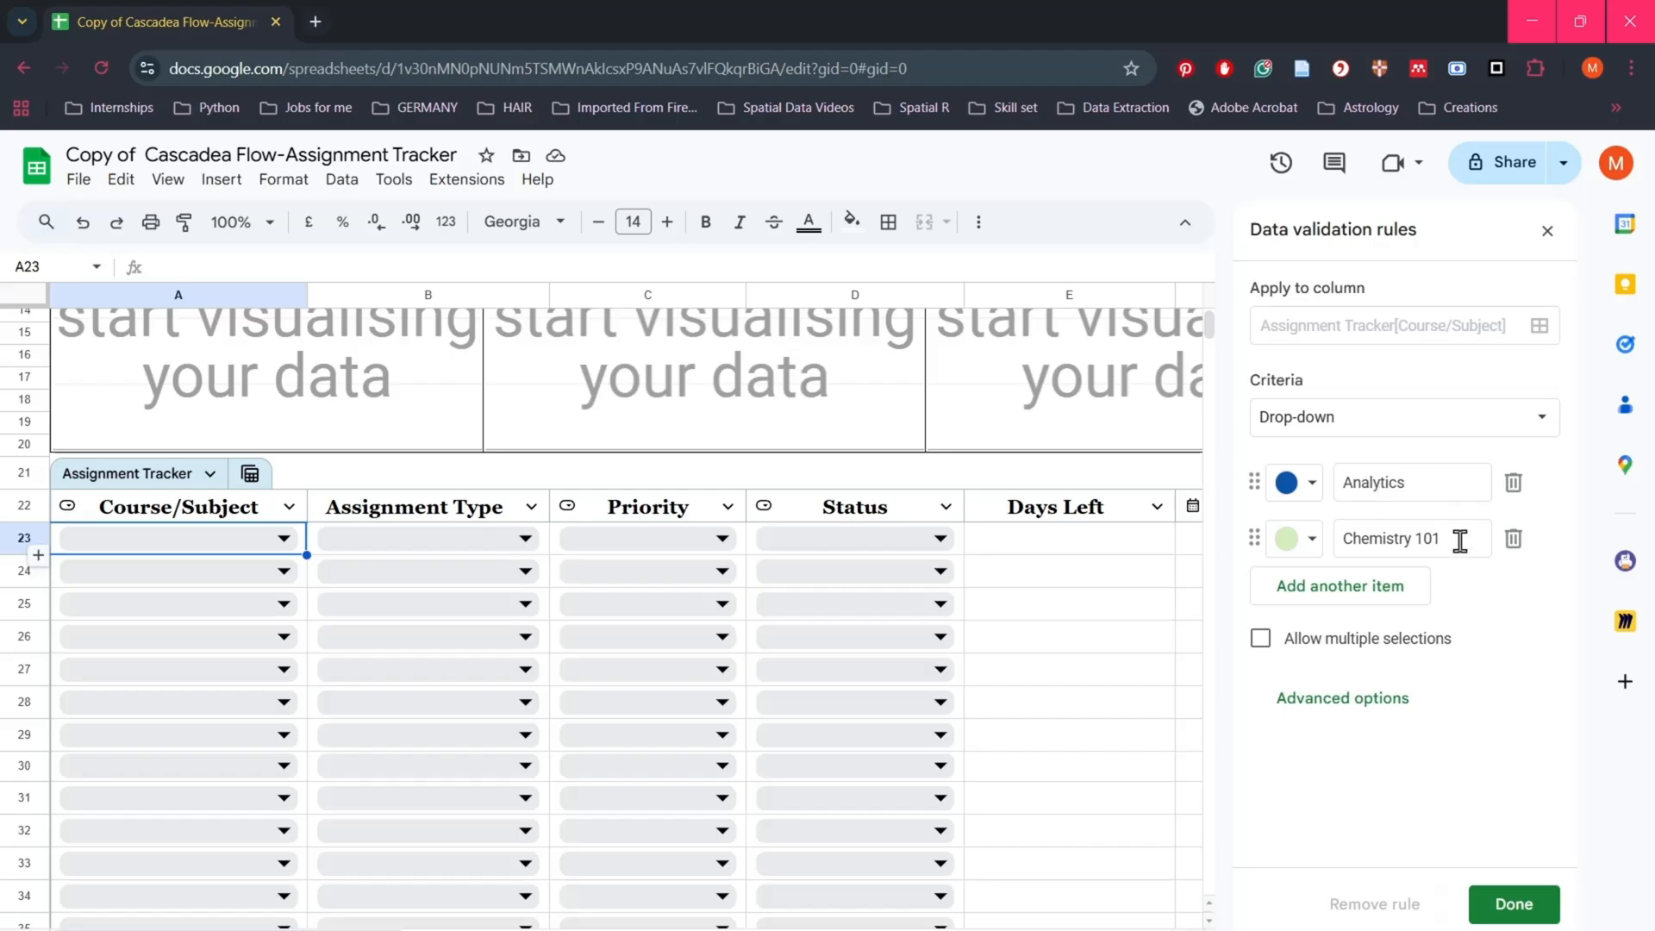
{"action": "left_click", "coordinate": [1422, 480]}
{"action": "key", "text": "BackSpace"}
{"action": "key", "text": "BackSpace"}
{"action": "key", "text": "BackSpace"}
{"action": "key", "text": "BackSpace"}
{"action": "key", "text": "BackSpace"}
{"action": "key", "text": "BackSpace"}
{"action": "key", "text": "BackSpace"}
{"action": "key", "text": "BackSpace"}
{"action": "key", "text": "BackSpace"}
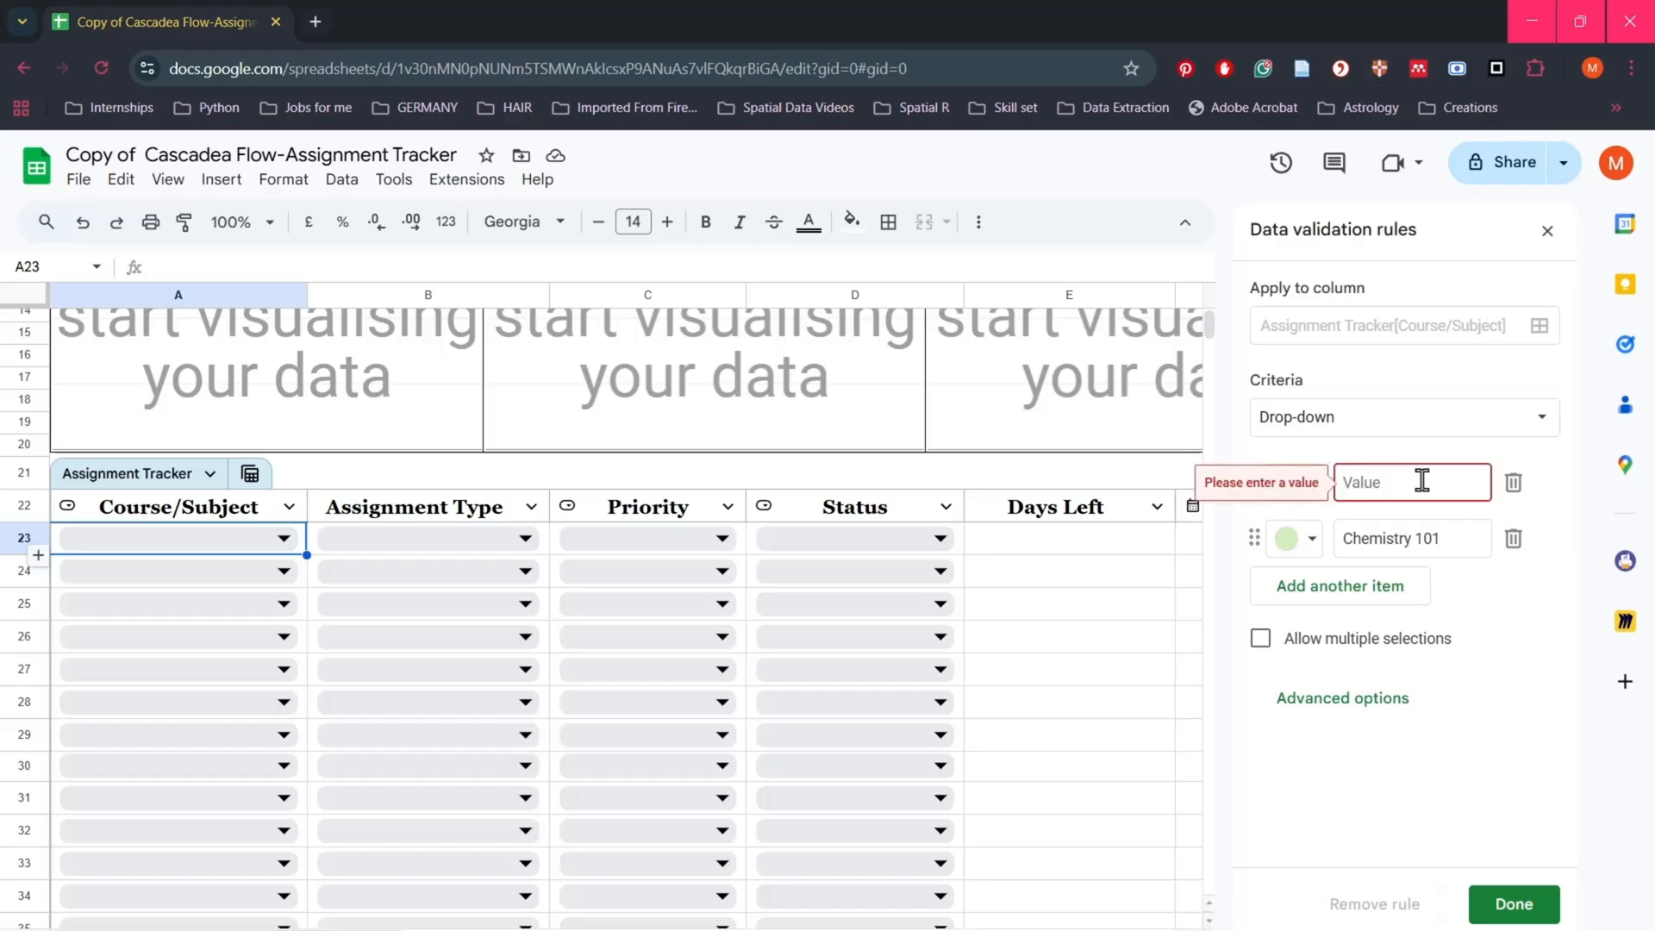
{"action": "type", "text": "Psychology"}
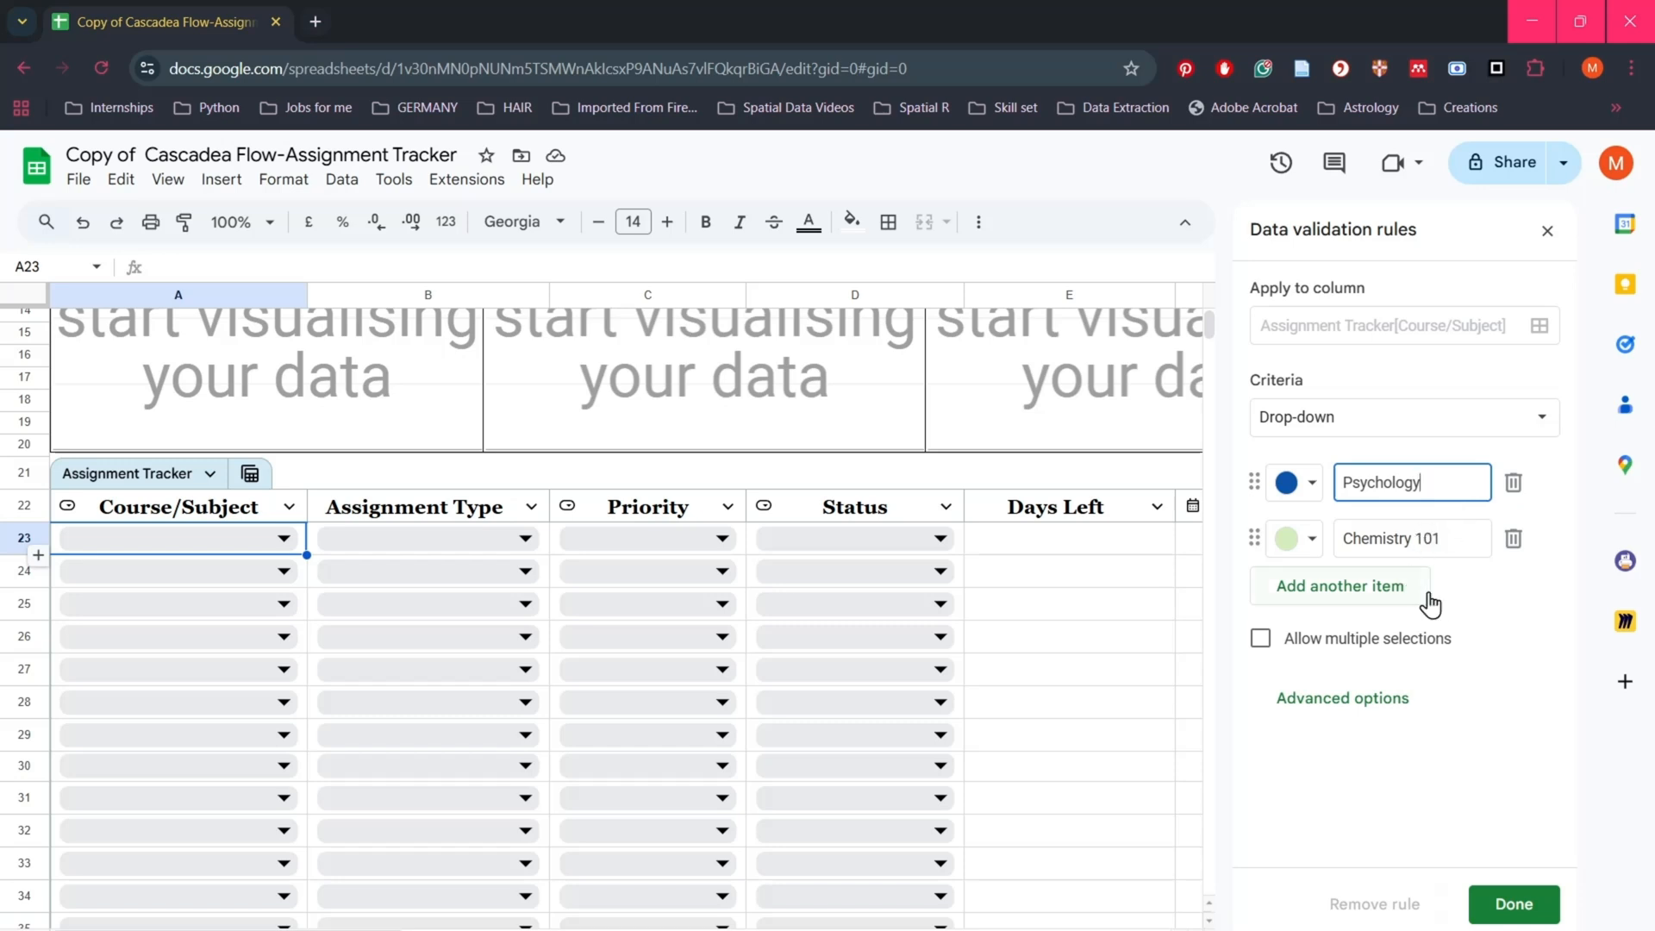
Step: Add Programming and Statistics as further options in the Course/Subject drop-down
{"action": "left_click", "coordinate": [1377, 595]}
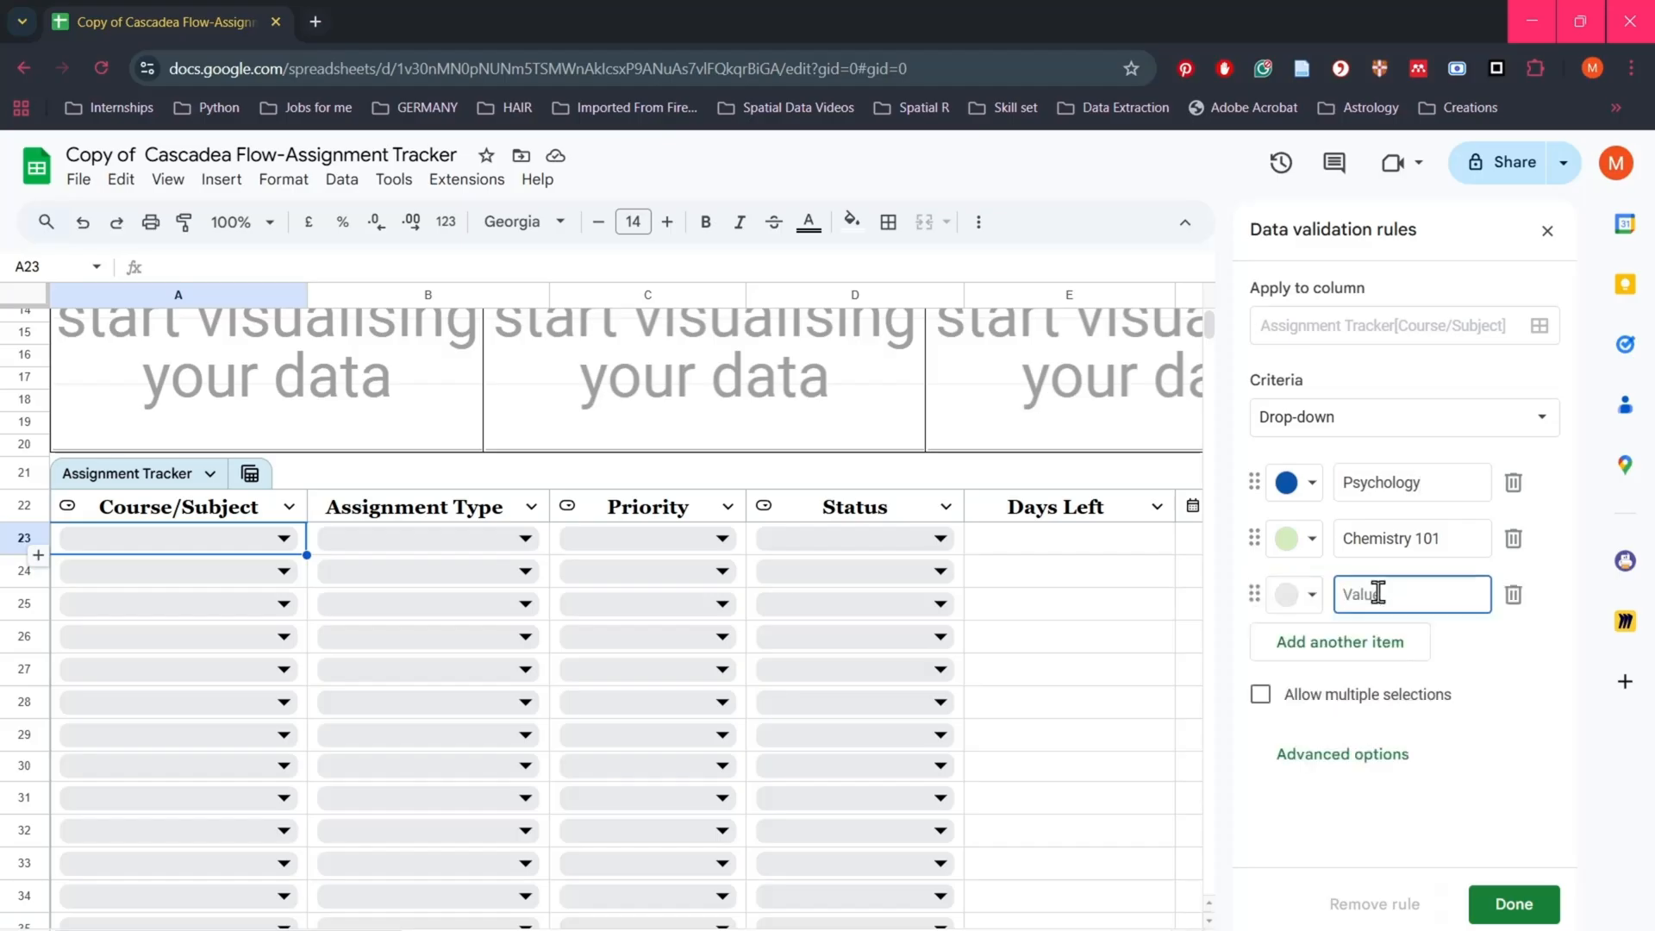
{"action": "type", "text": "Programming"}
{"action": "left_click", "coordinate": [1371, 643]}
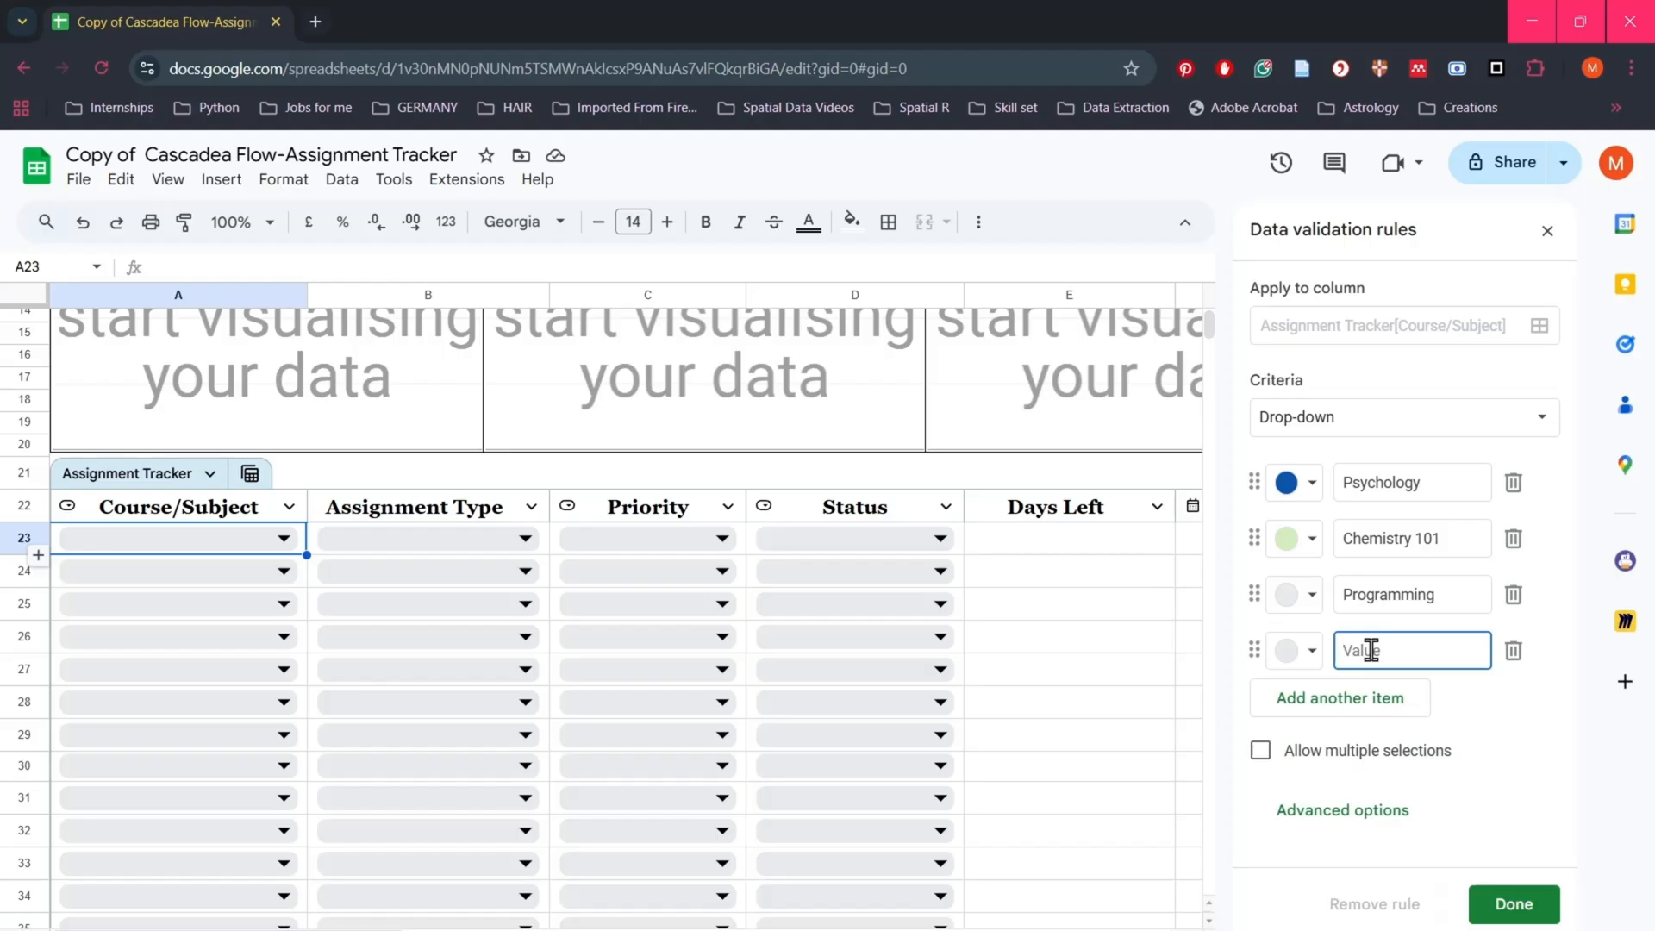
{"action": "type", "text": "Statistics"}
Step: Colour the Programming option light blue and the Statistics option light purple, and save the Course/Subject drop-down rule
{"action": "left_click", "coordinate": [1295, 594]}
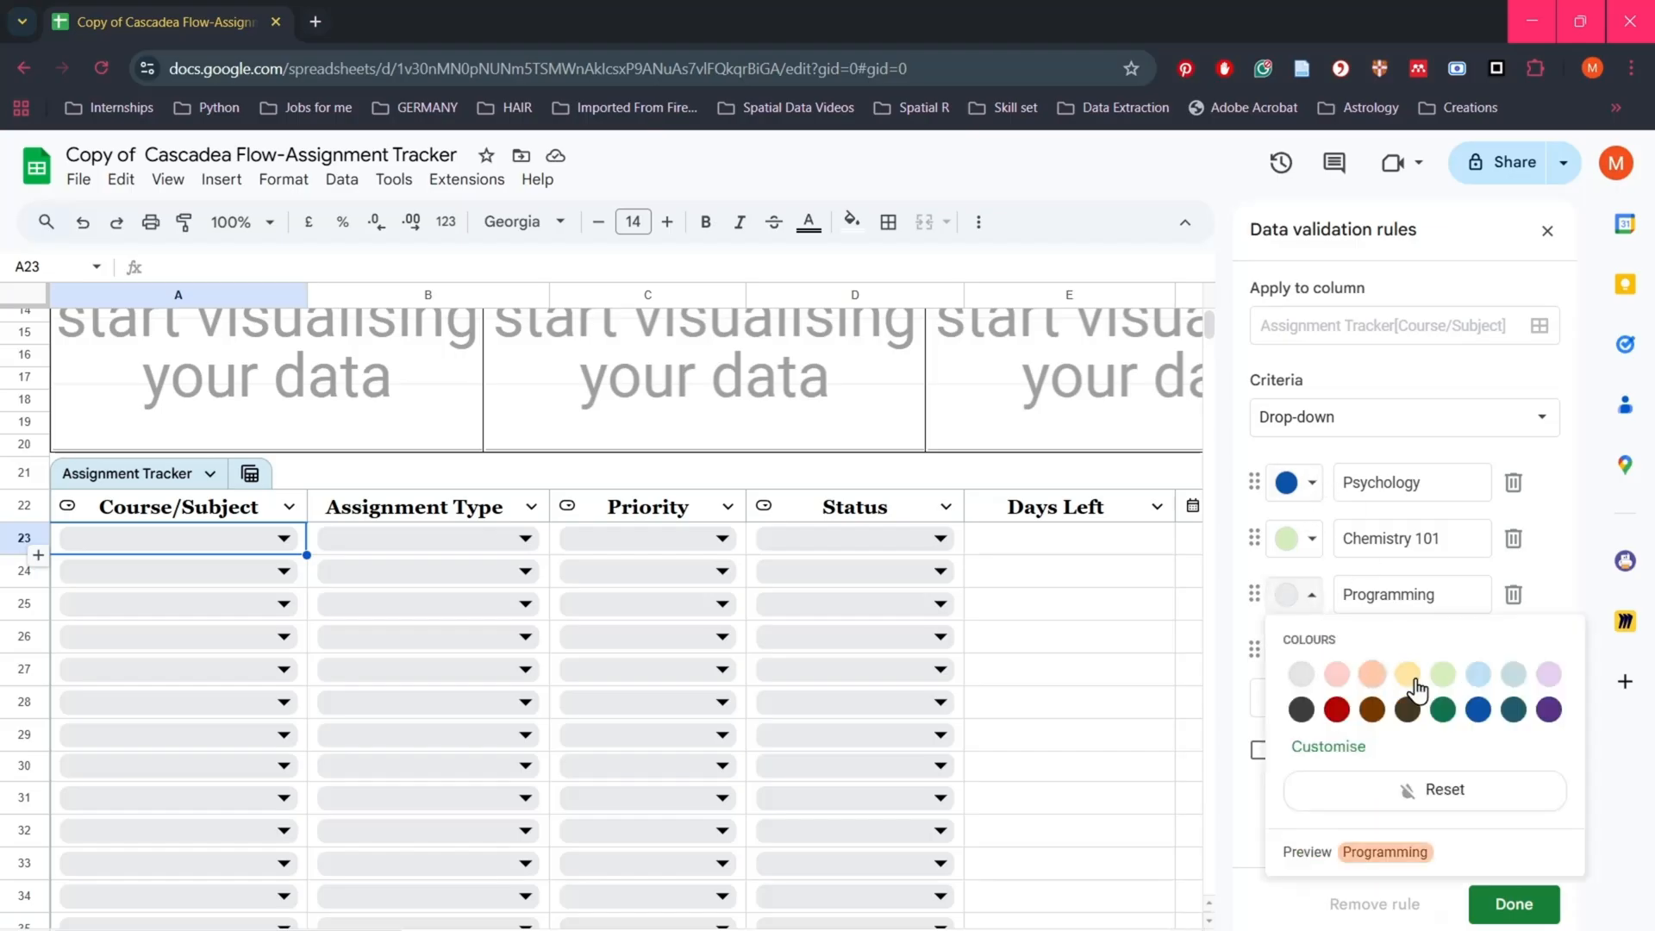
{"action": "left_click", "coordinate": [1478, 679]}
{"action": "left_click", "coordinate": [1311, 653]}
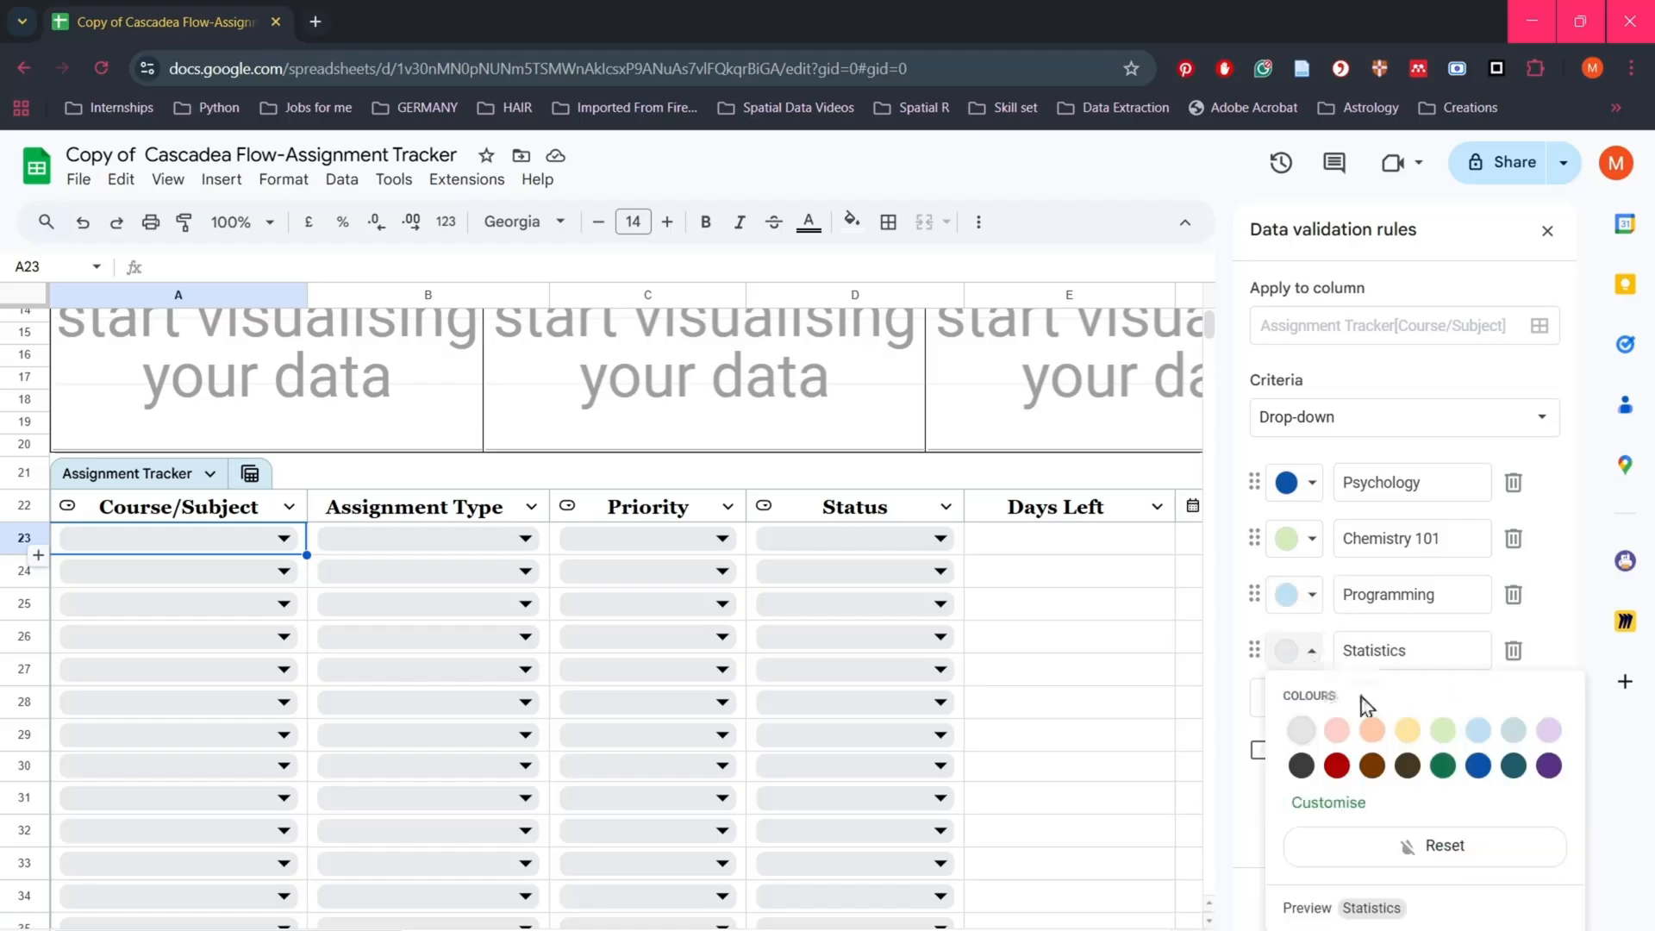
{"action": "left_click", "coordinate": [1549, 731]}
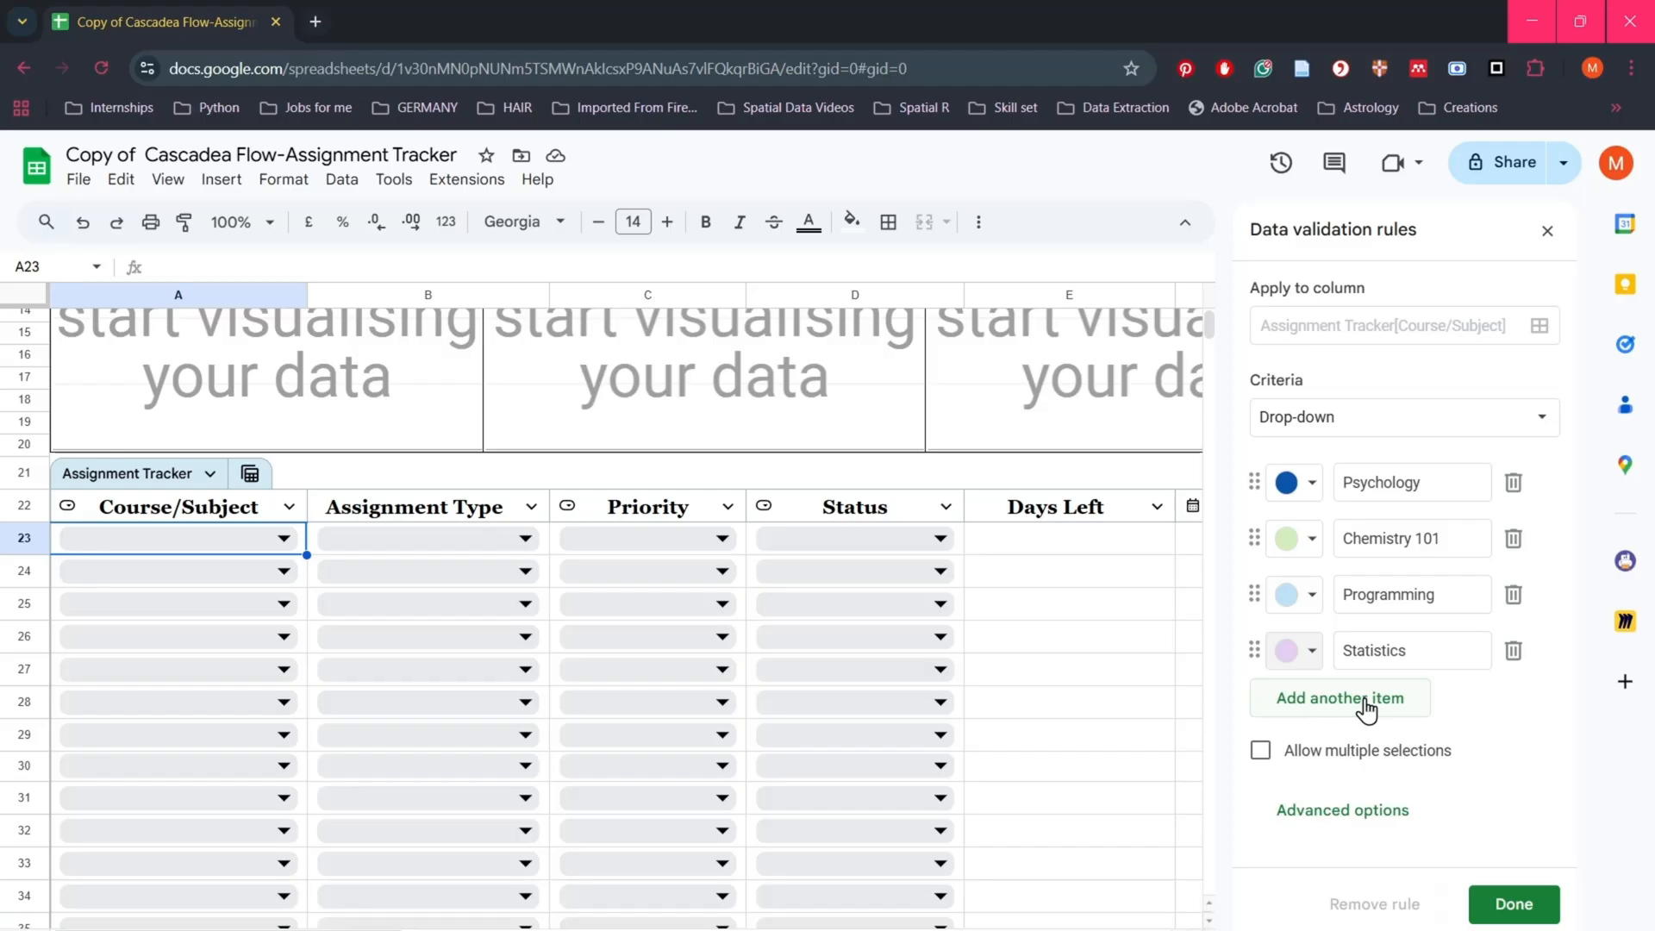
{"action": "left_click", "coordinate": [1519, 909]}
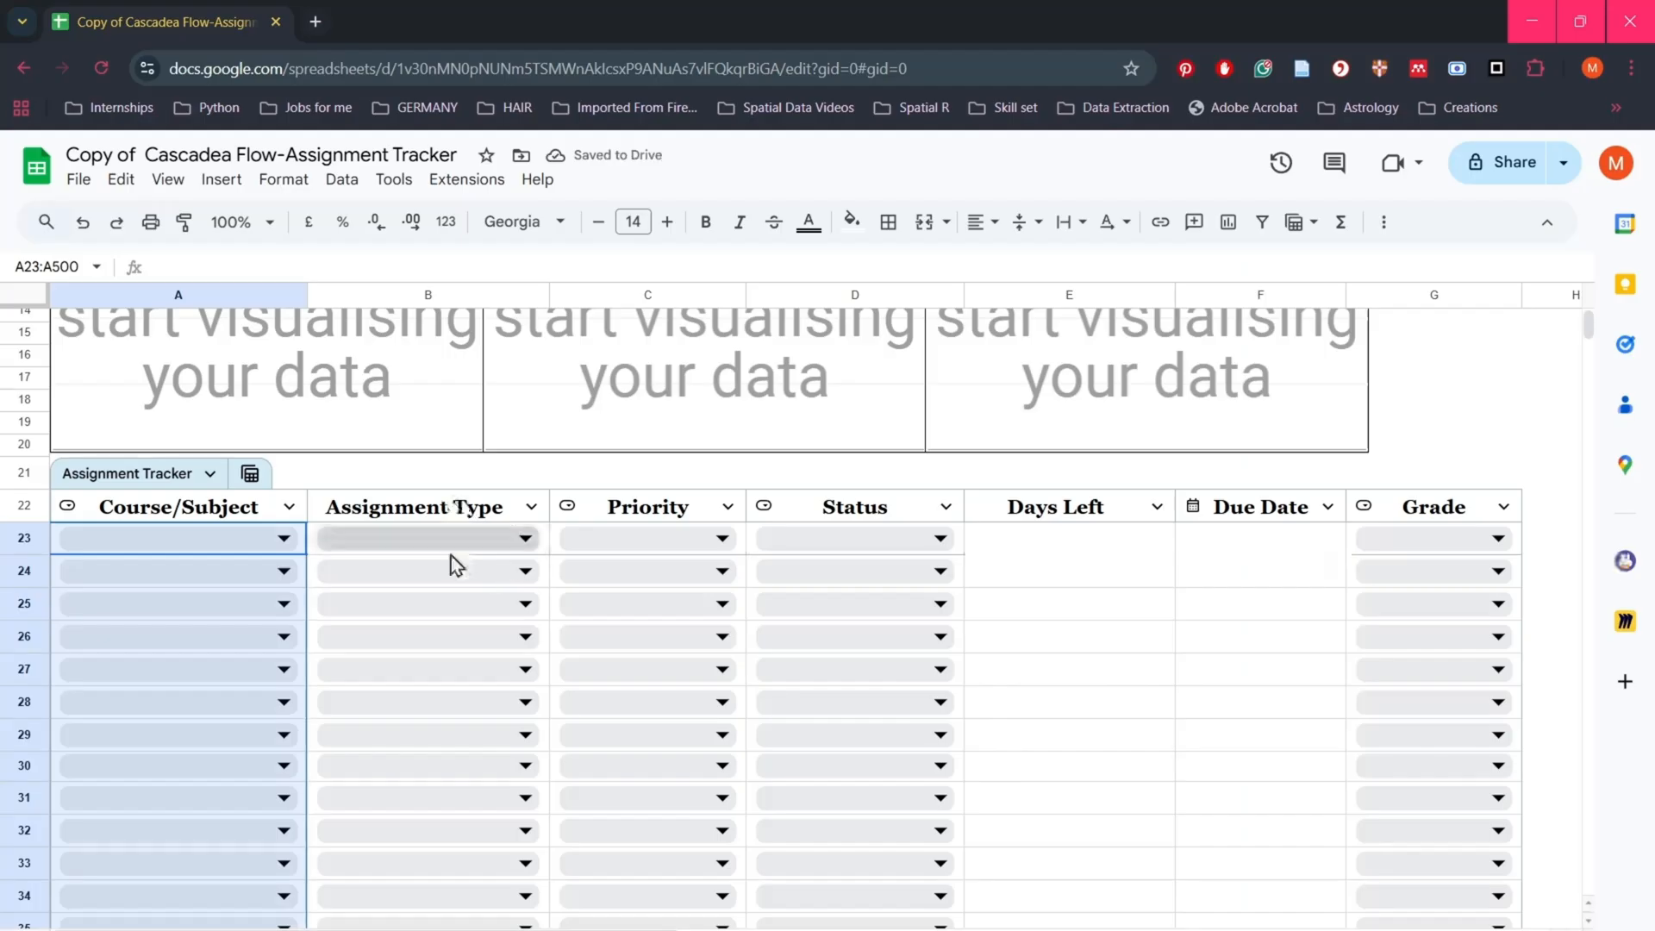
Step: In the Assignment Type drop-down options, rename Examination to Exam and save the rule
{"action": "left_click", "coordinate": [526, 540]}
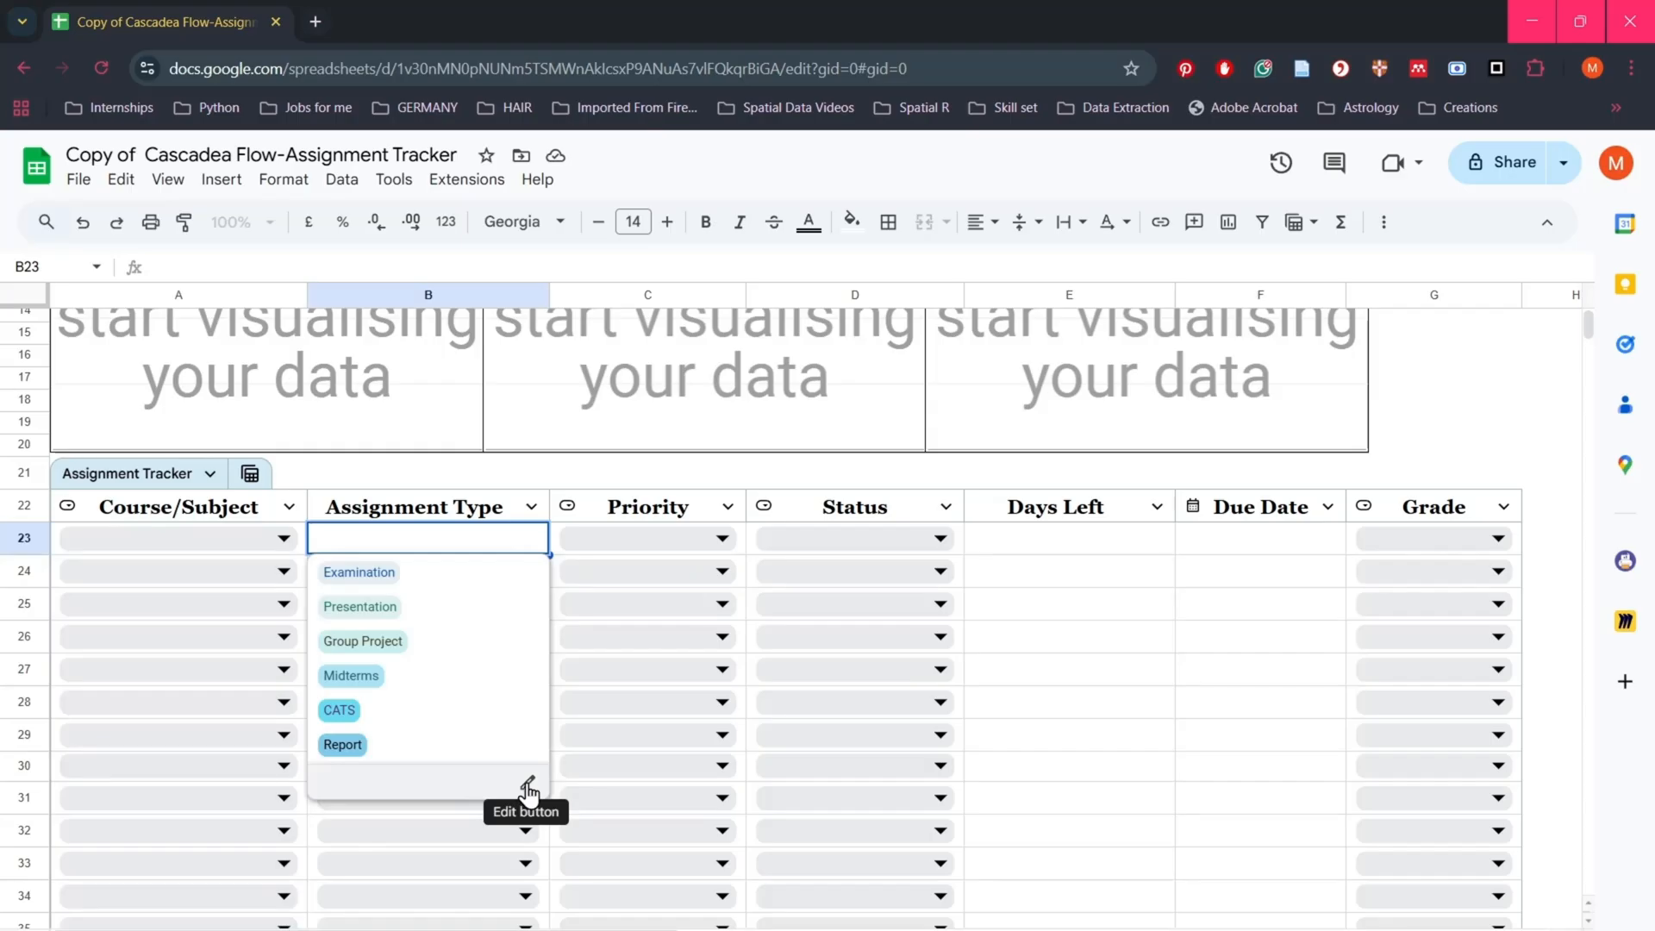
{"action": "left_click", "coordinate": [528, 788]}
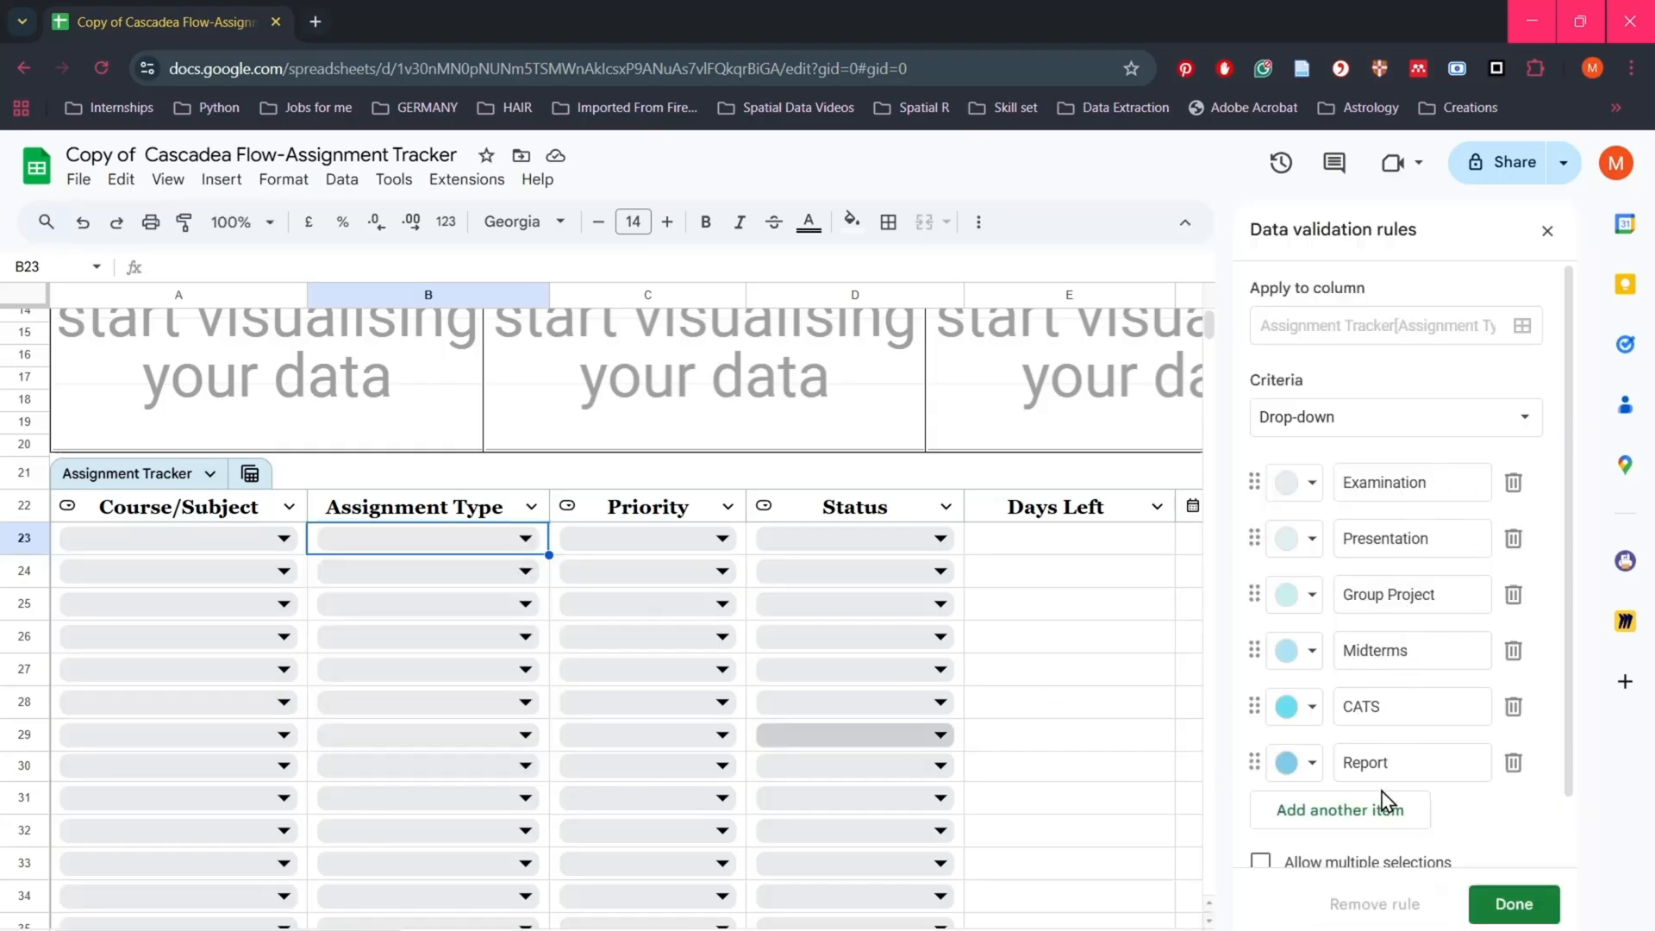
{"action": "left_click", "coordinate": [1442, 480]}
{"action": "key", "text": "BackSpace"}
{"action": "key", "text": "BackSpace"}
{"action": "key", "text": "BackSpace"}
{"action": "key", "text": "BackSpace"}
{"action": "key", "text": "BackSpace"}
{"action": "key", "text": "BackSpace"}
{"action": "key", "text": "BackSpace"}
{"action": "key", "text": "BackSpace"}
{"action": "key", "text": "BackSpace"}
{"action": "key", "text": "BackSpace"}
{"action": "key", "text": "BackSpace"}
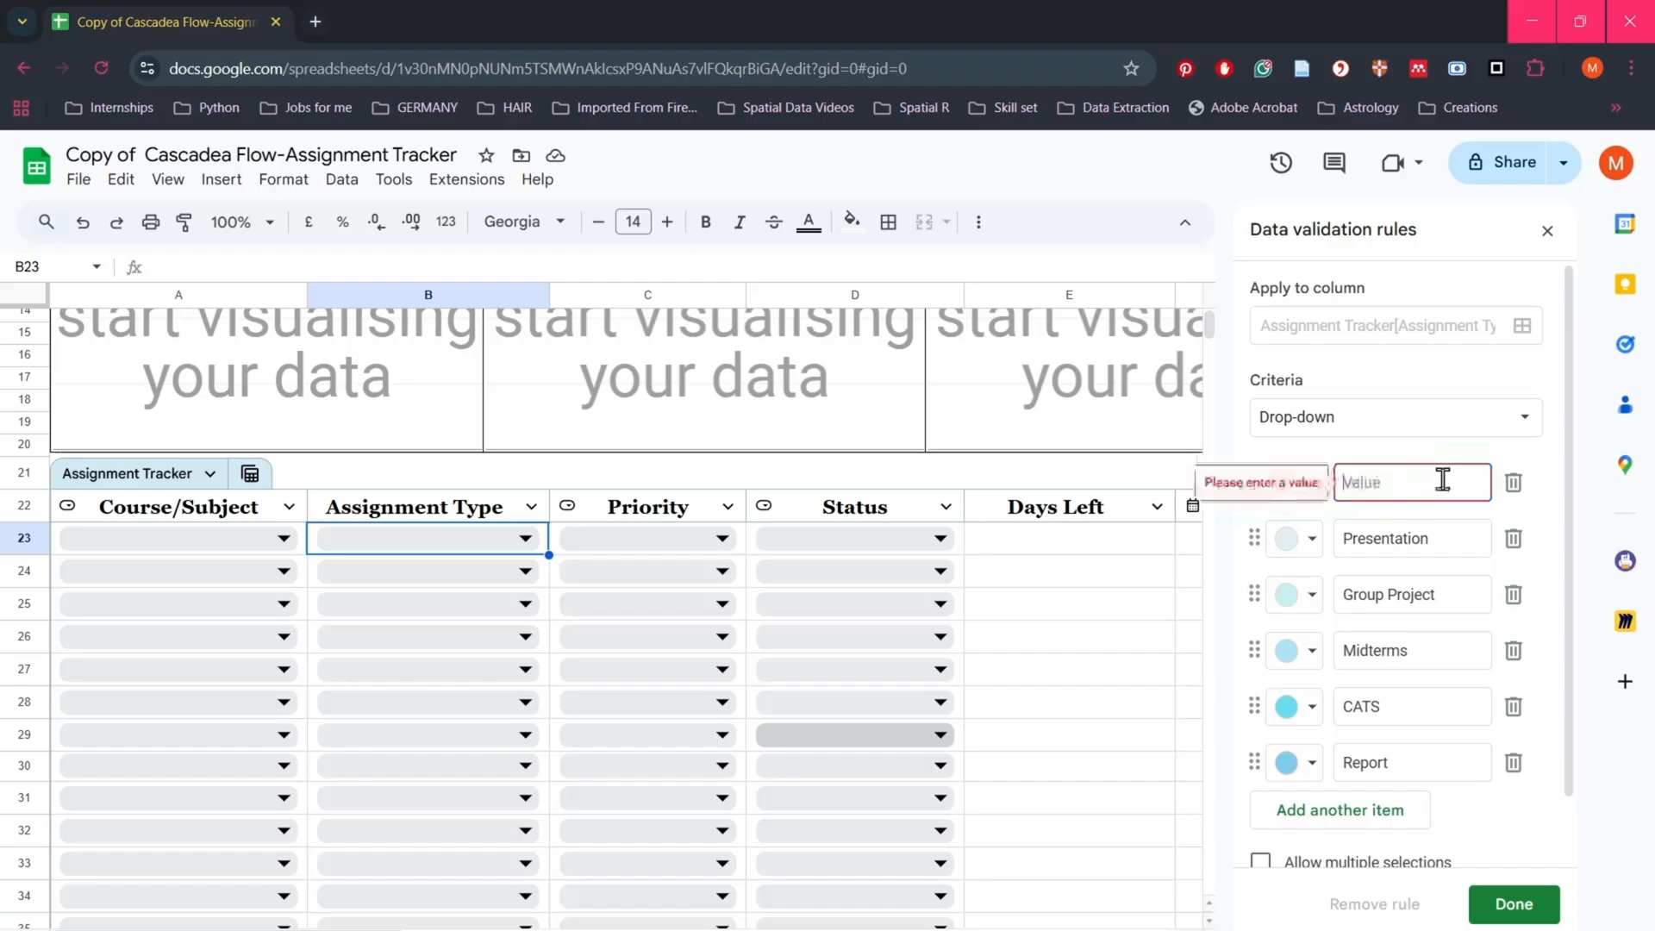
{"action": "type", "text": "Exam"}
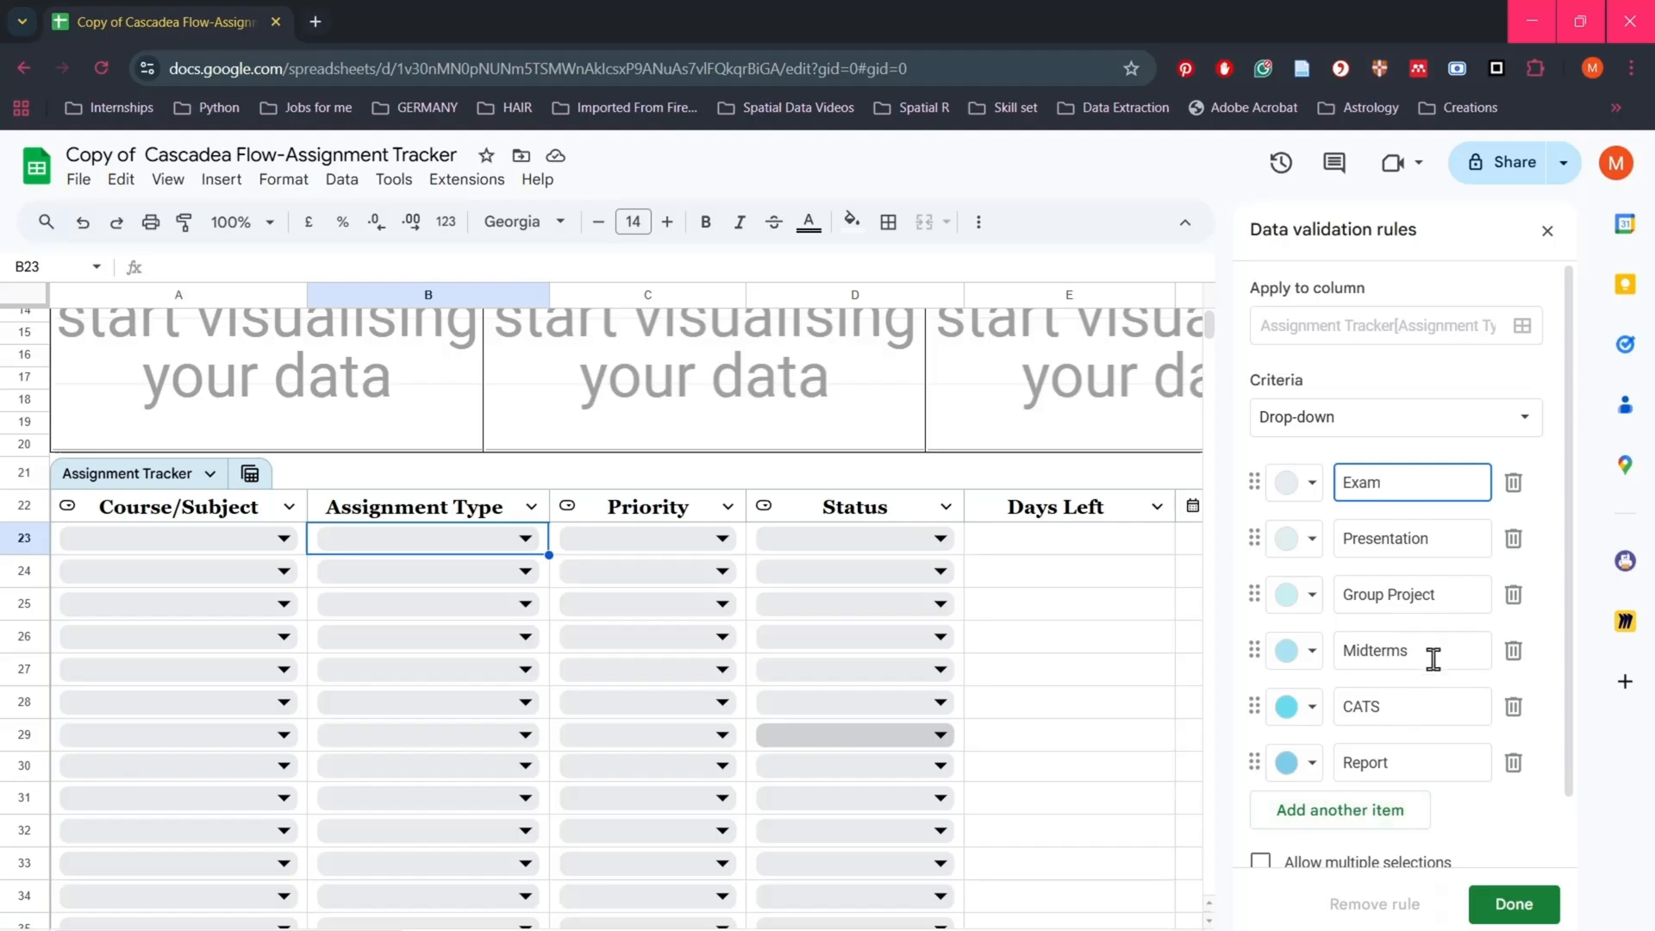
{"action": "left_click", "coordinate": [1524, 908]}
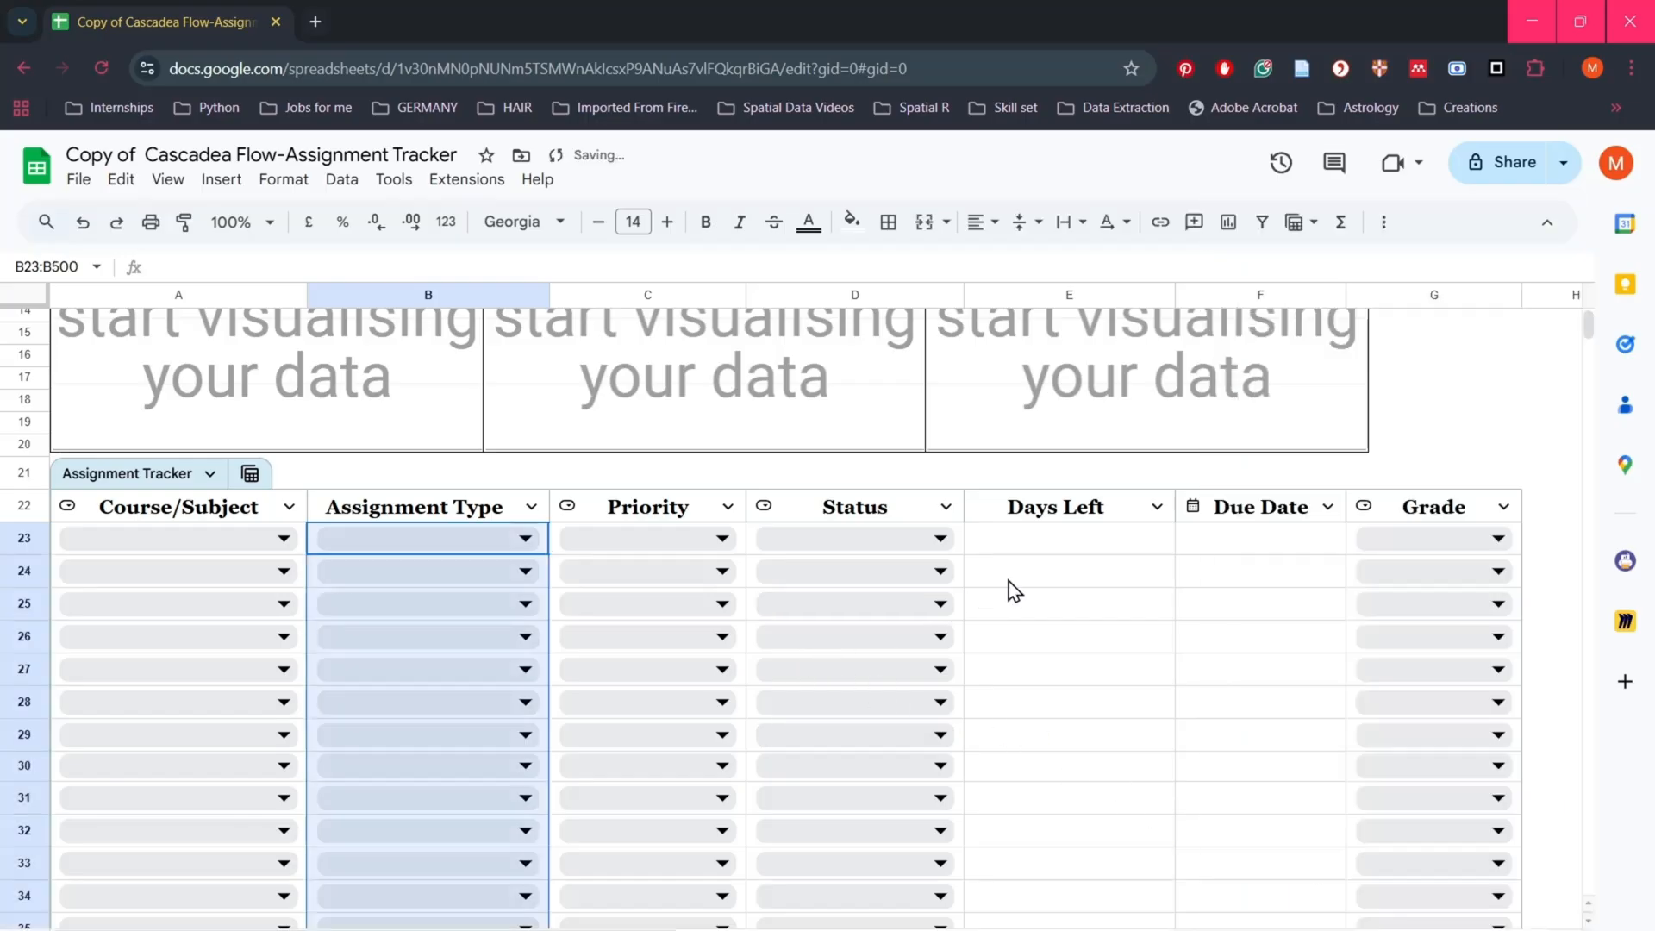
Step: Review the available drop-down options for Grade, Status and Priority in row 23
{"action": "left_click", "coordinate": [1500, 541]}
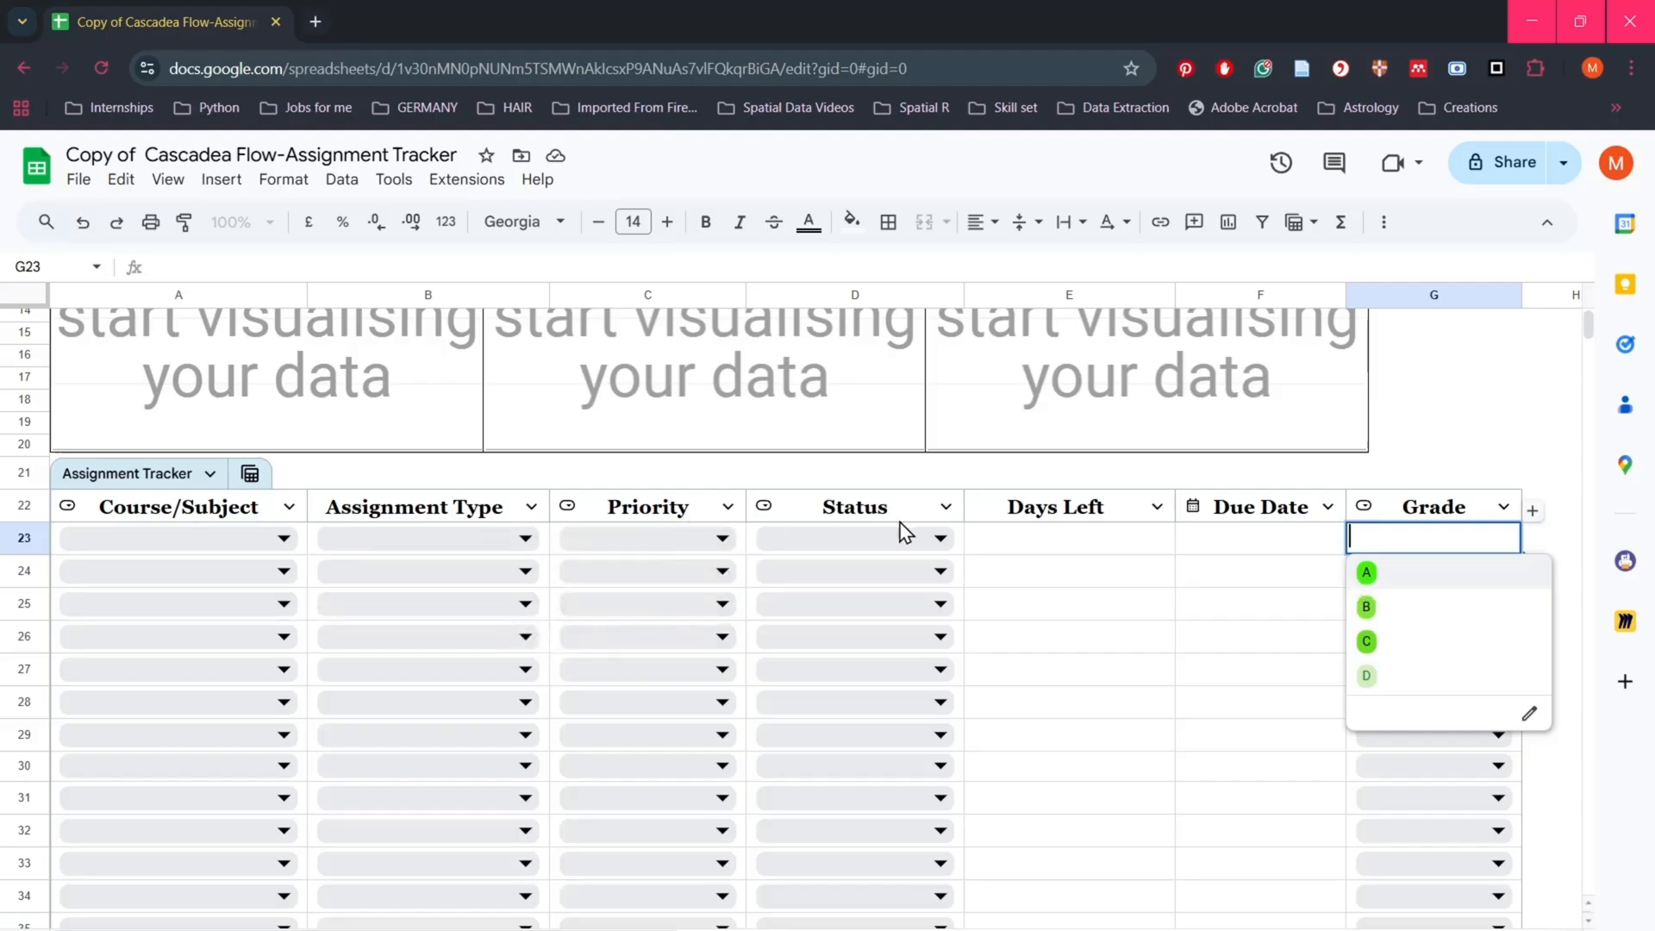
{"action": "left_click", "coordinate": [942, 541]}
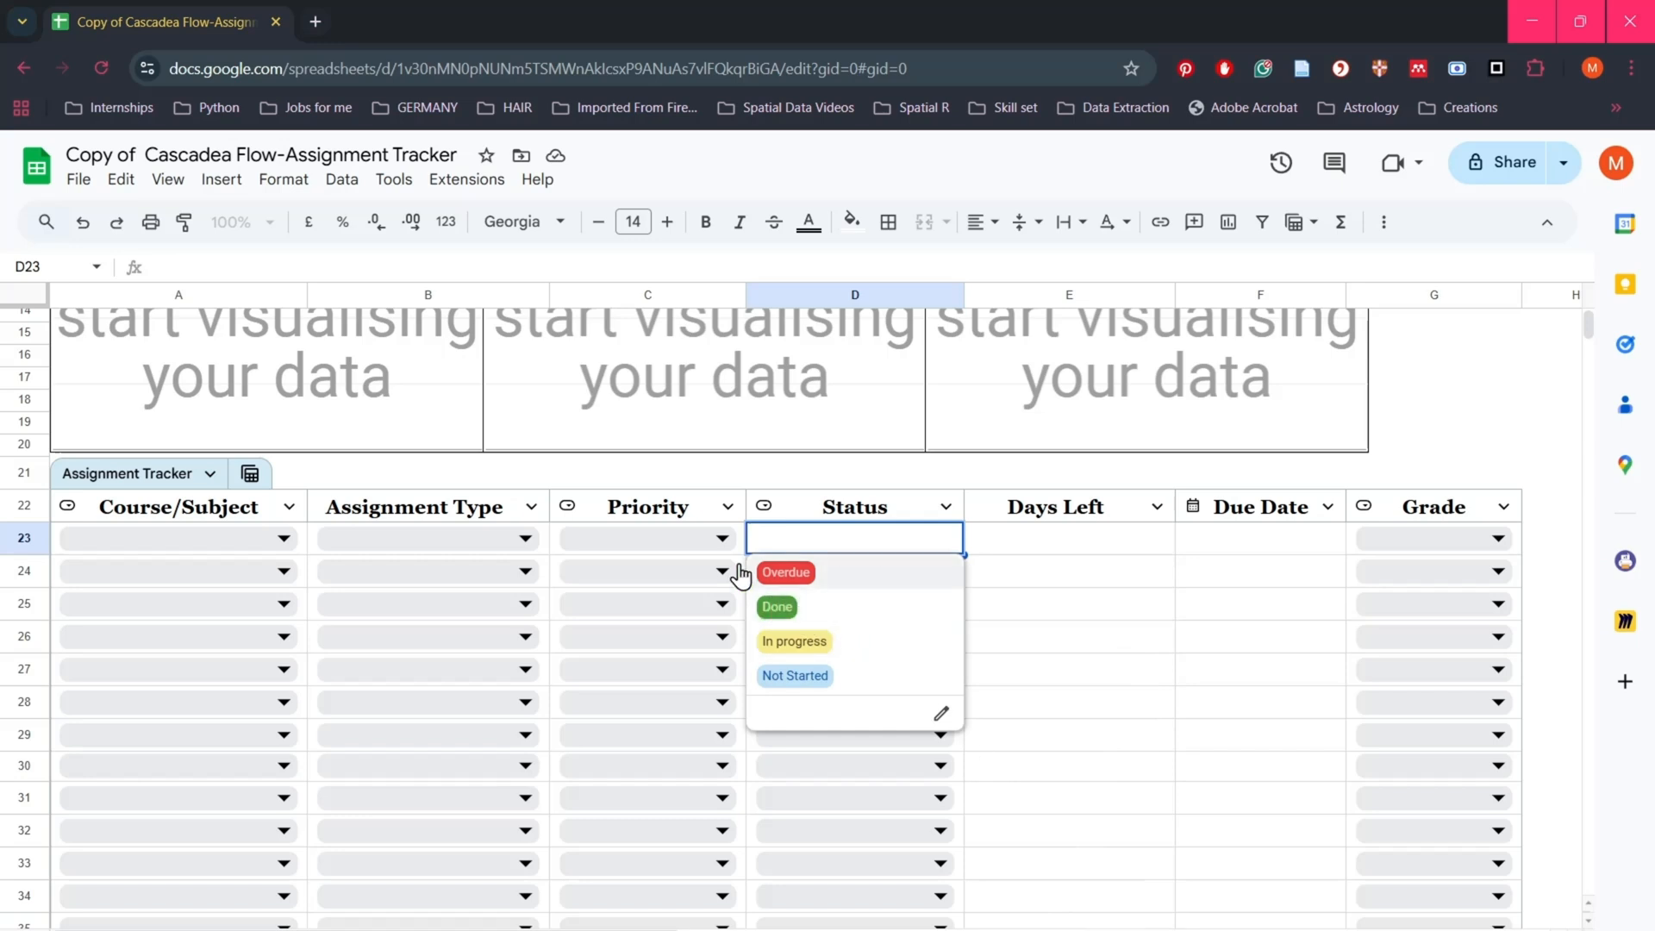
{"action": "left_click", "coordinate": [716, 537]}
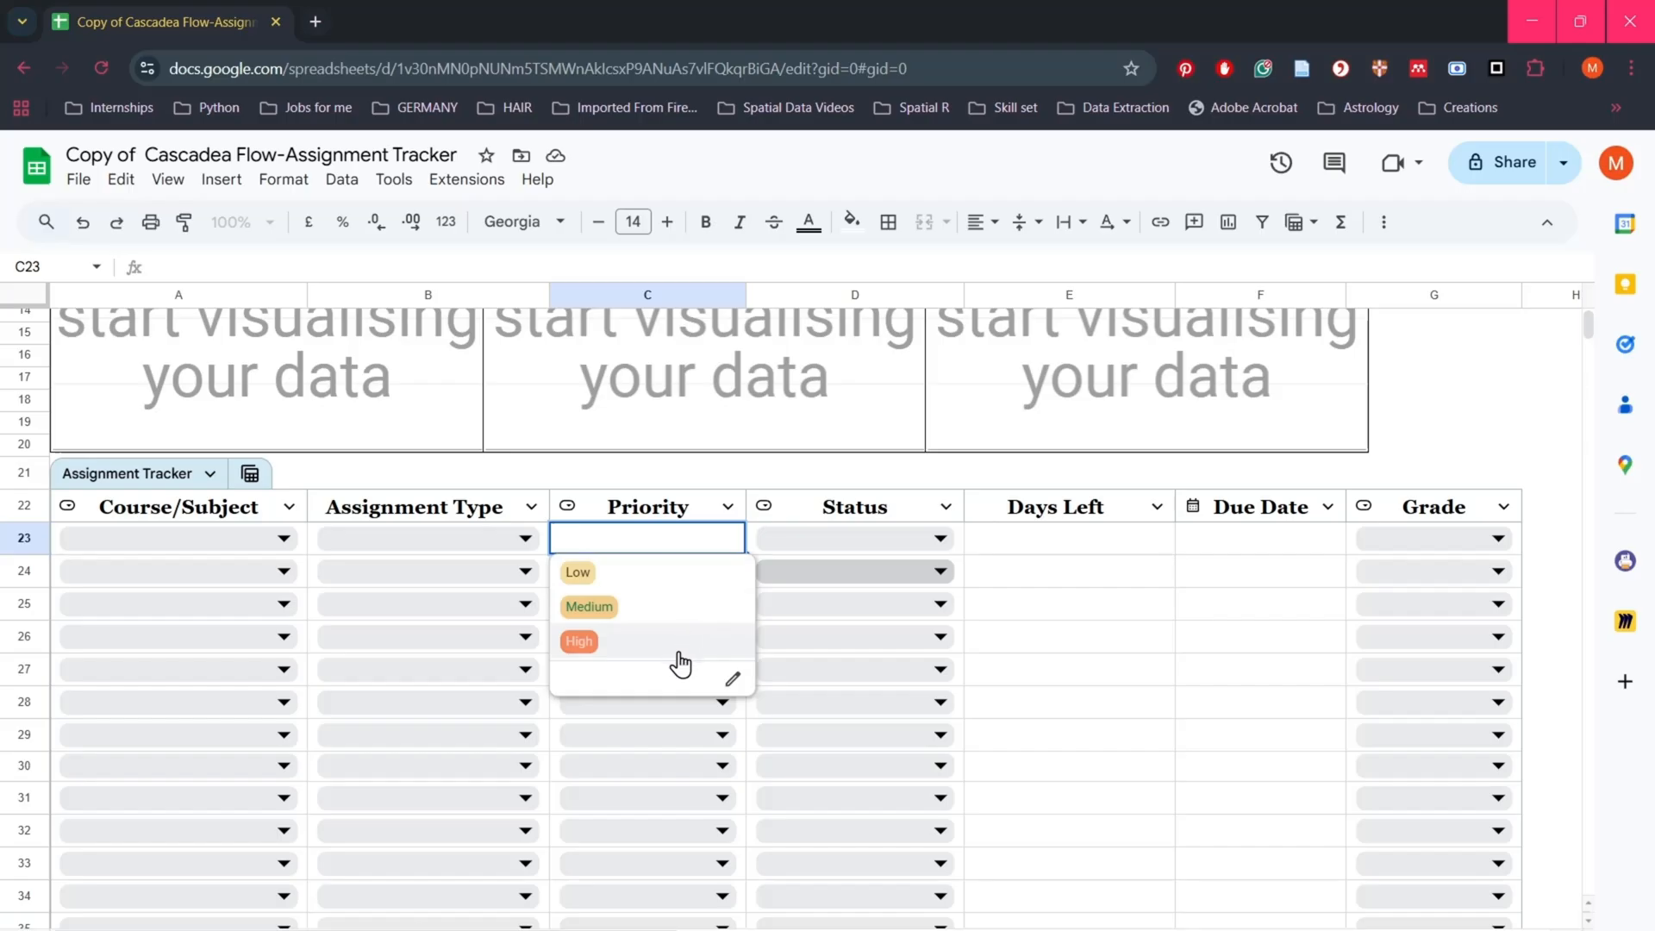
{"action": "left_click", "coordinate": [897, 539]}
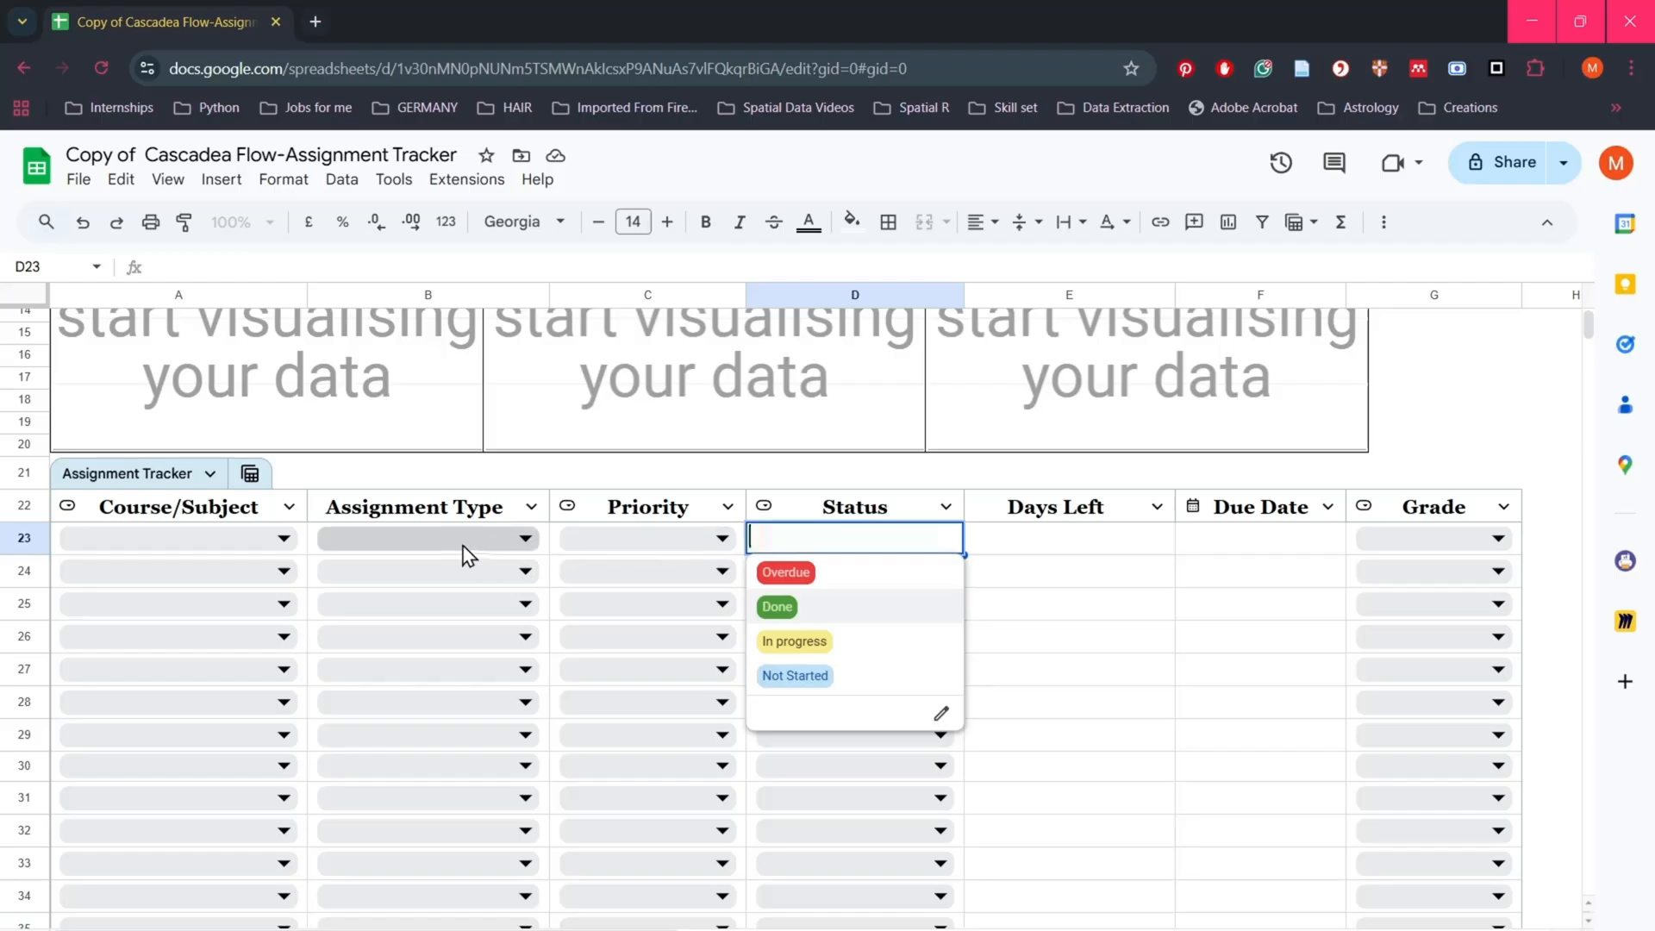
Step: Start the first assignment entry in row 23 with Psychology as the course and Exam as the assignment type
{"action": "left_click", "coordinate": [283, 538]}
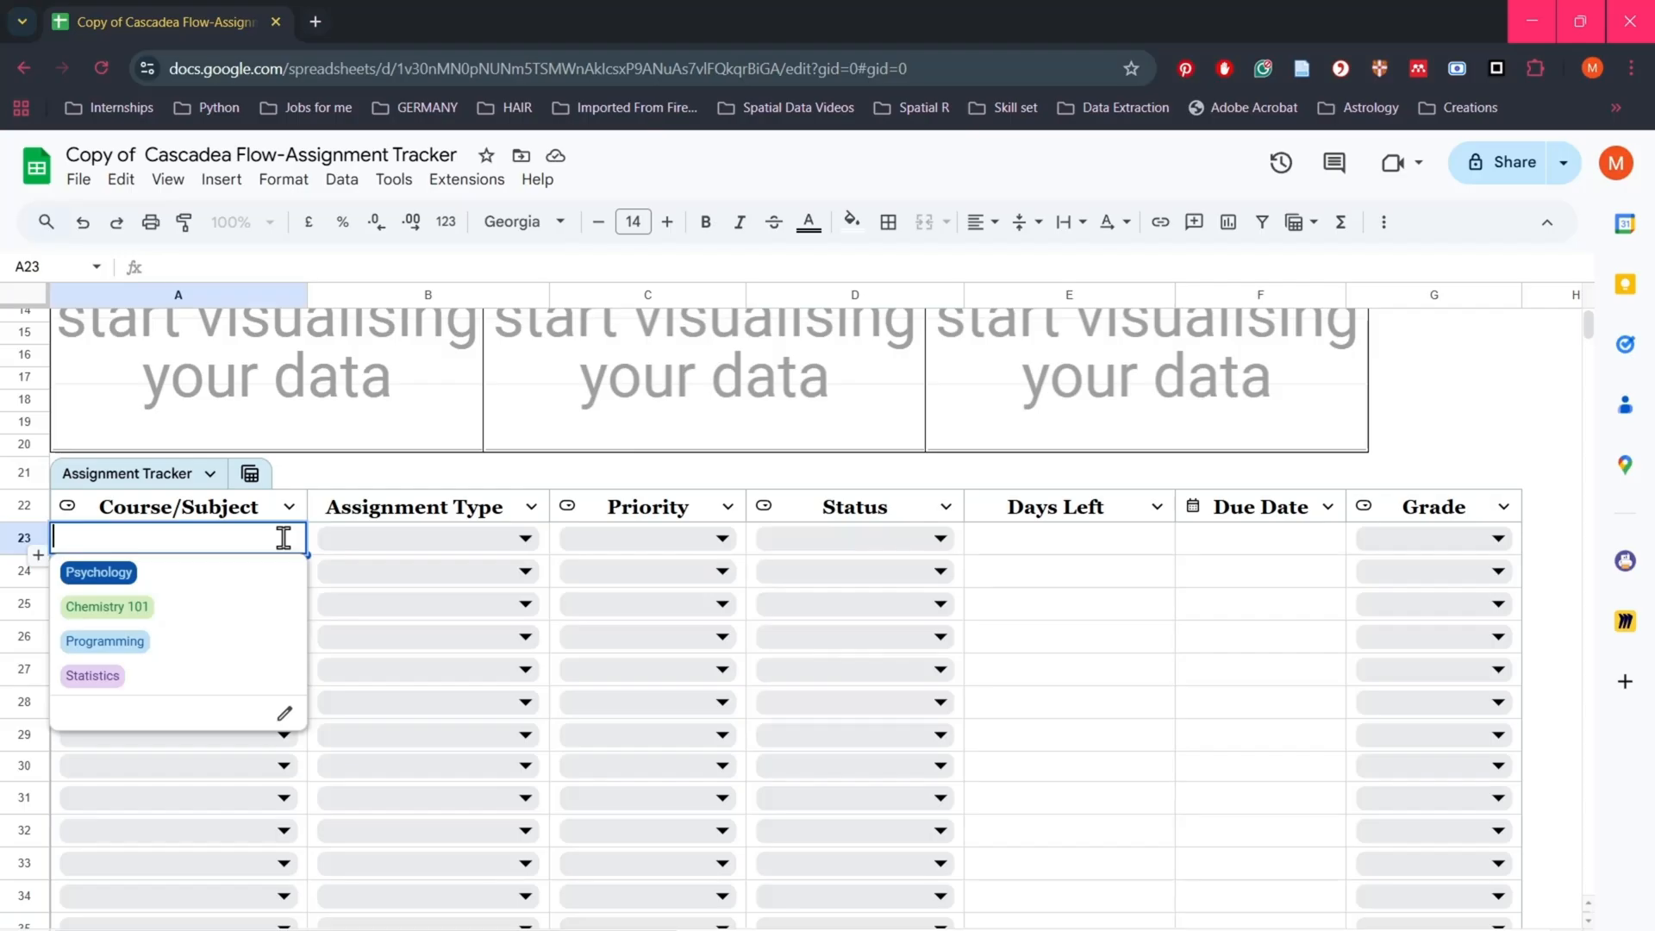
{"action": "scroll", "coordinate": [458, 580], "scroll_direction": "up", "scroll_amount": 4}
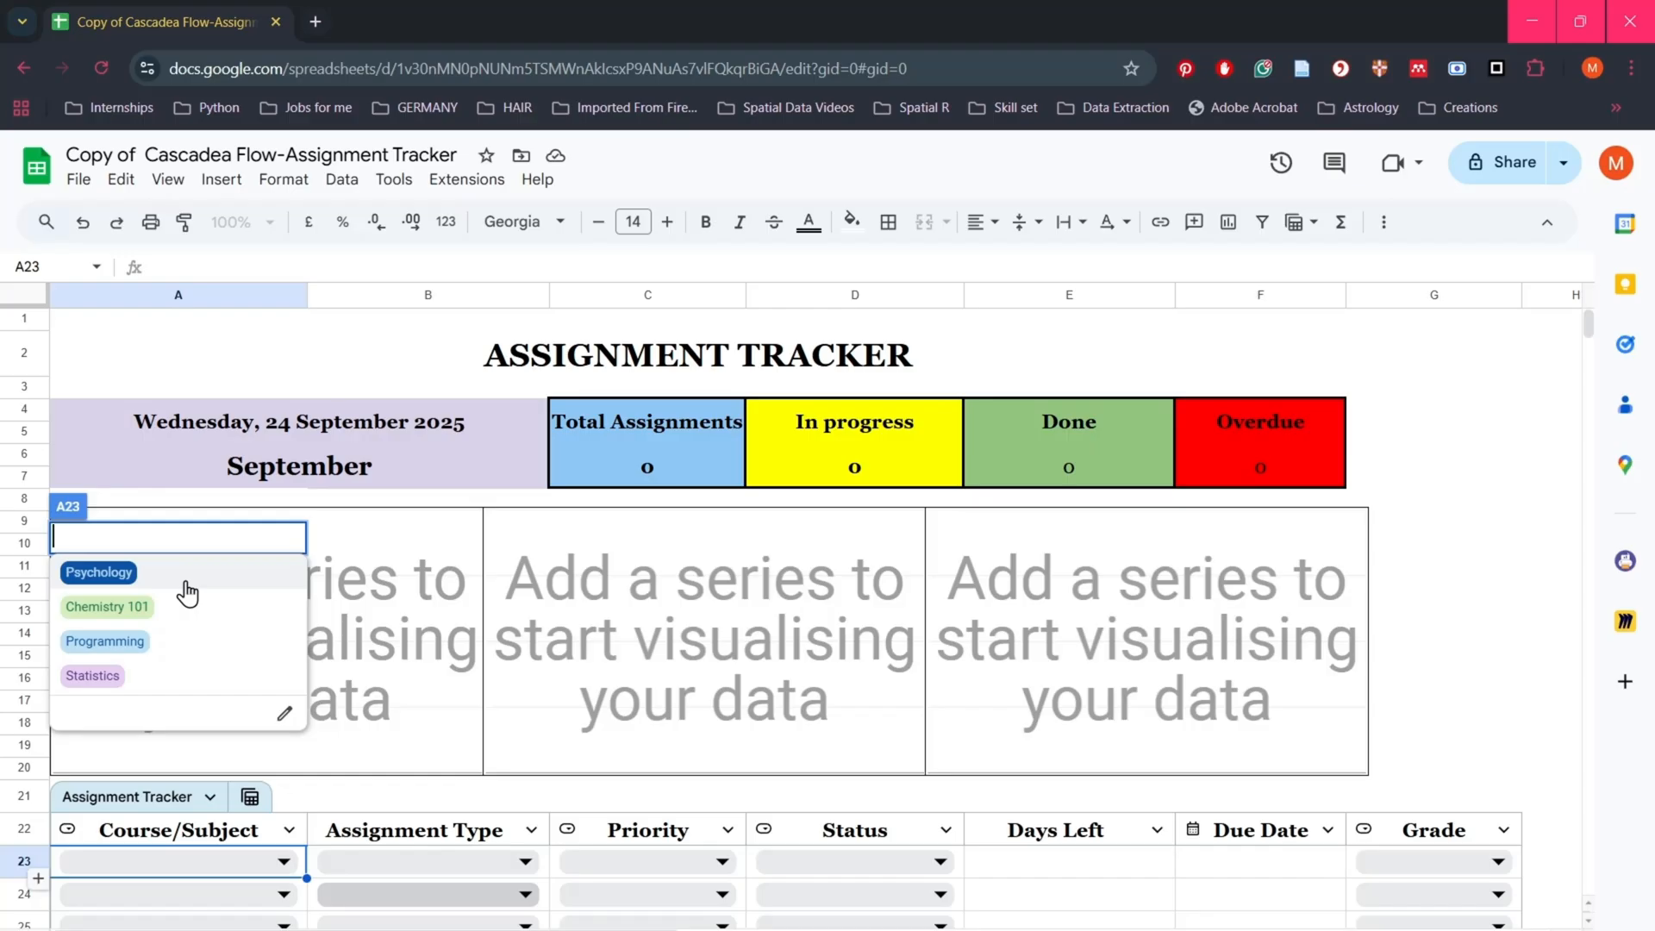
{"action": "left_click", "coordinate": [186, 592]}
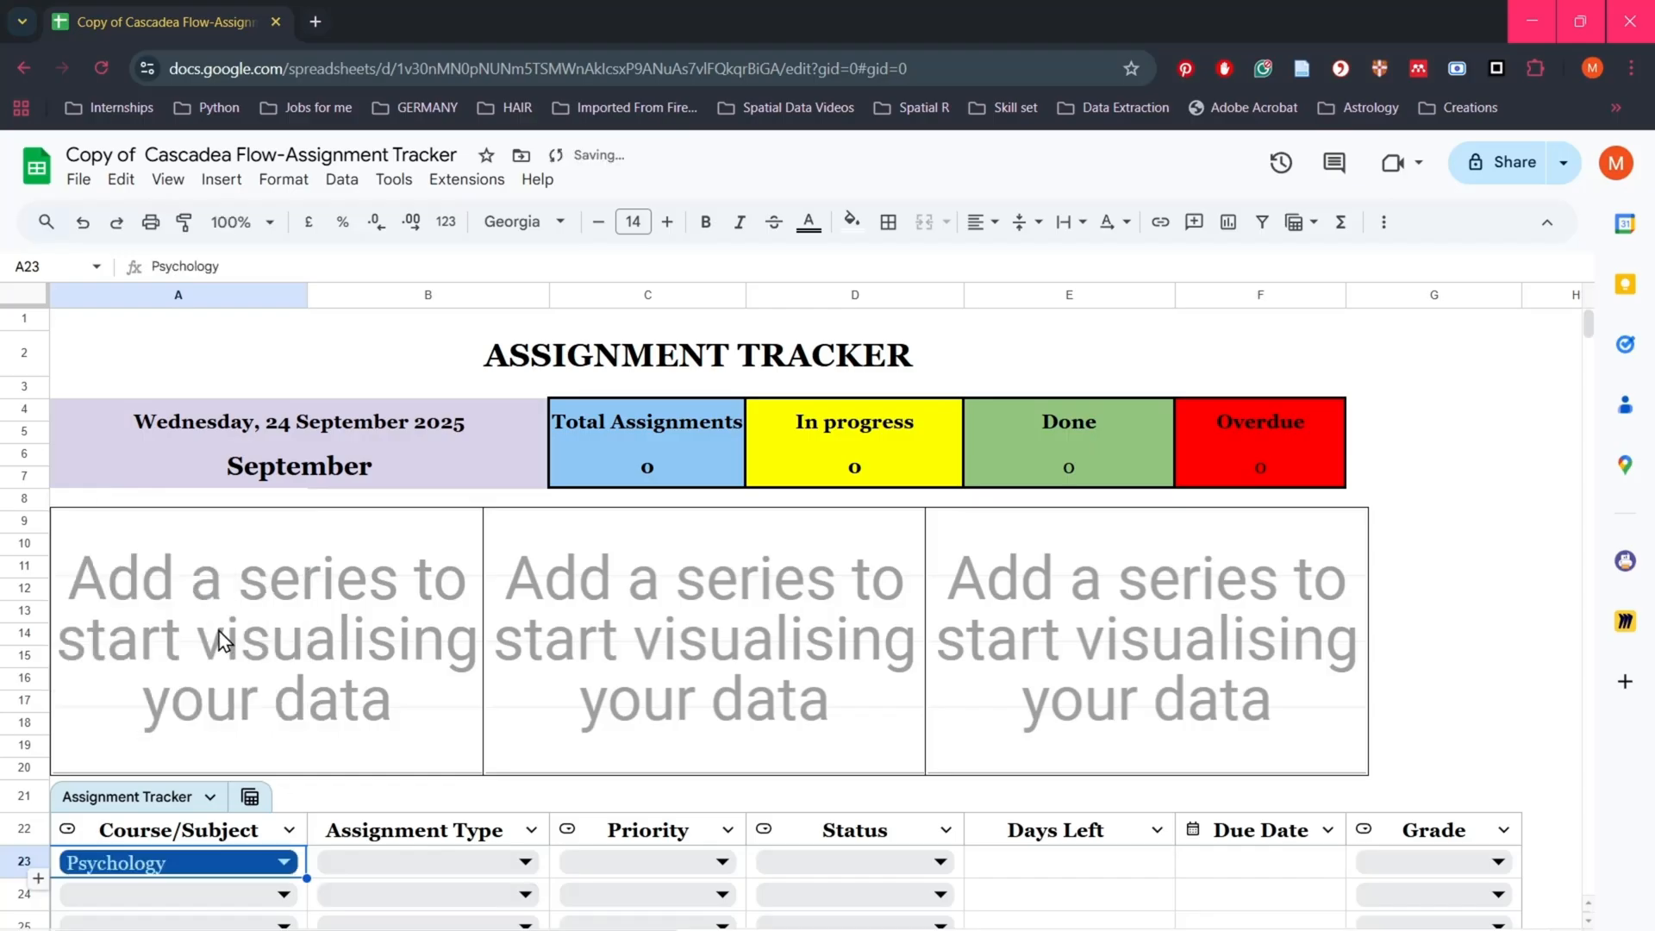
{"action": "left_click", "coordinate": [441, 866]}
{"action": "left_click", "coordinate": [473, 862]}
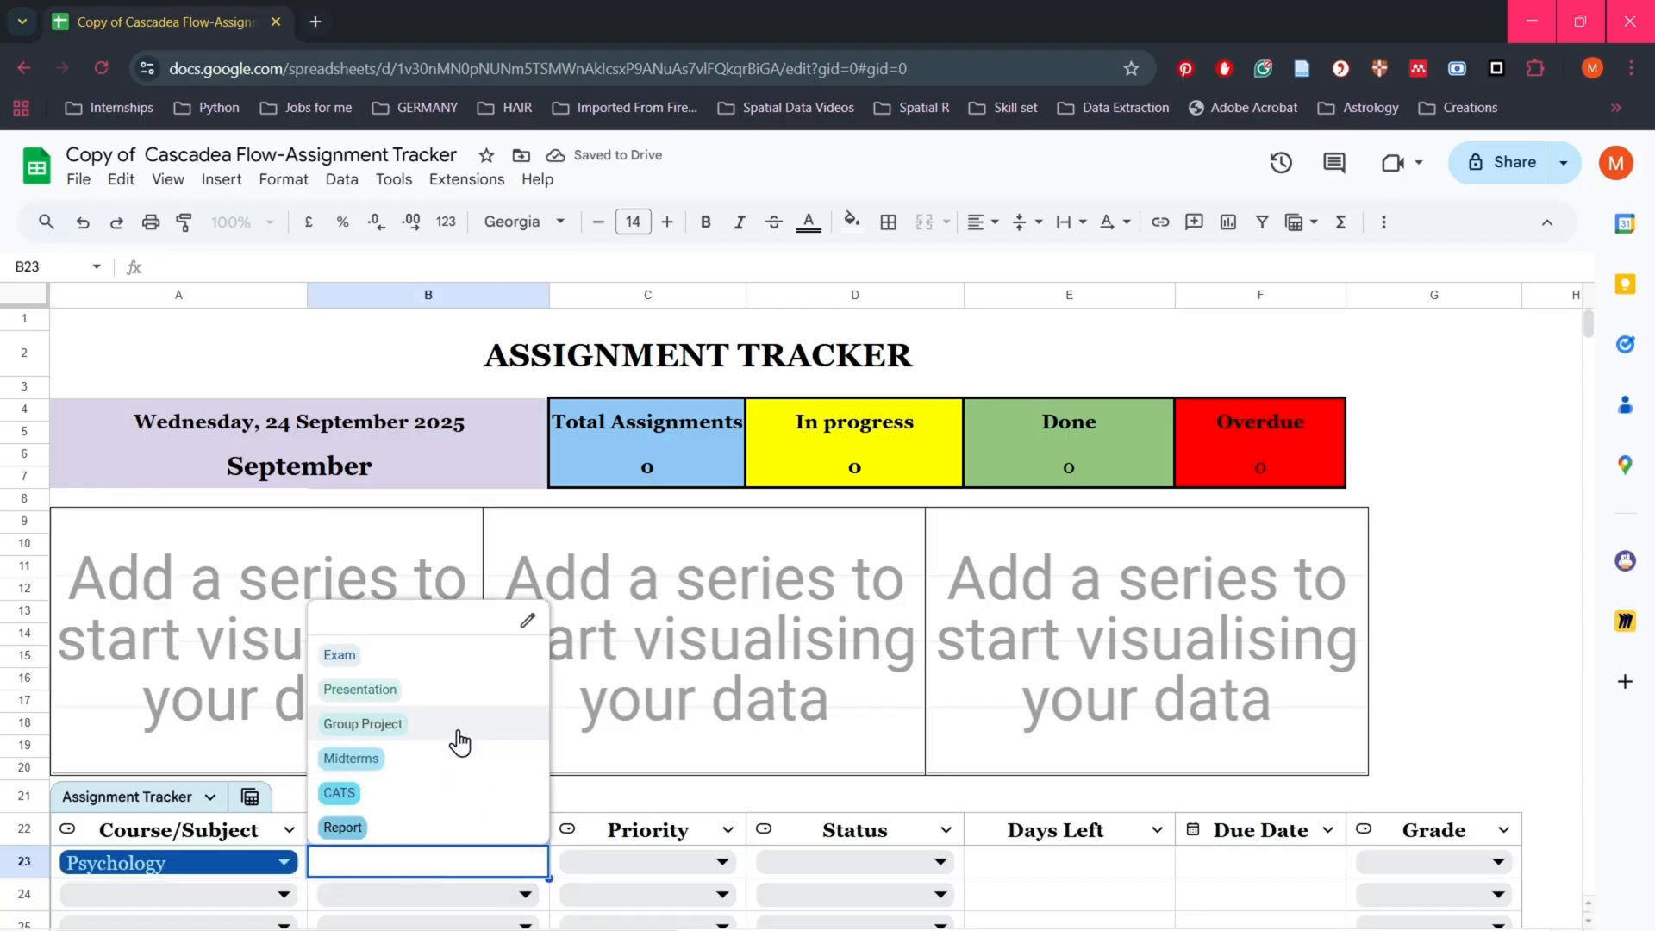
{"action": "left_click", "coordinate": [429, 662]}
Step: Complete the Psychology entry in row 23 with High priority, Not Started status, due date 30.09.2025 and grade A
{"action": "left_click", "coordinate": [665, 864]}
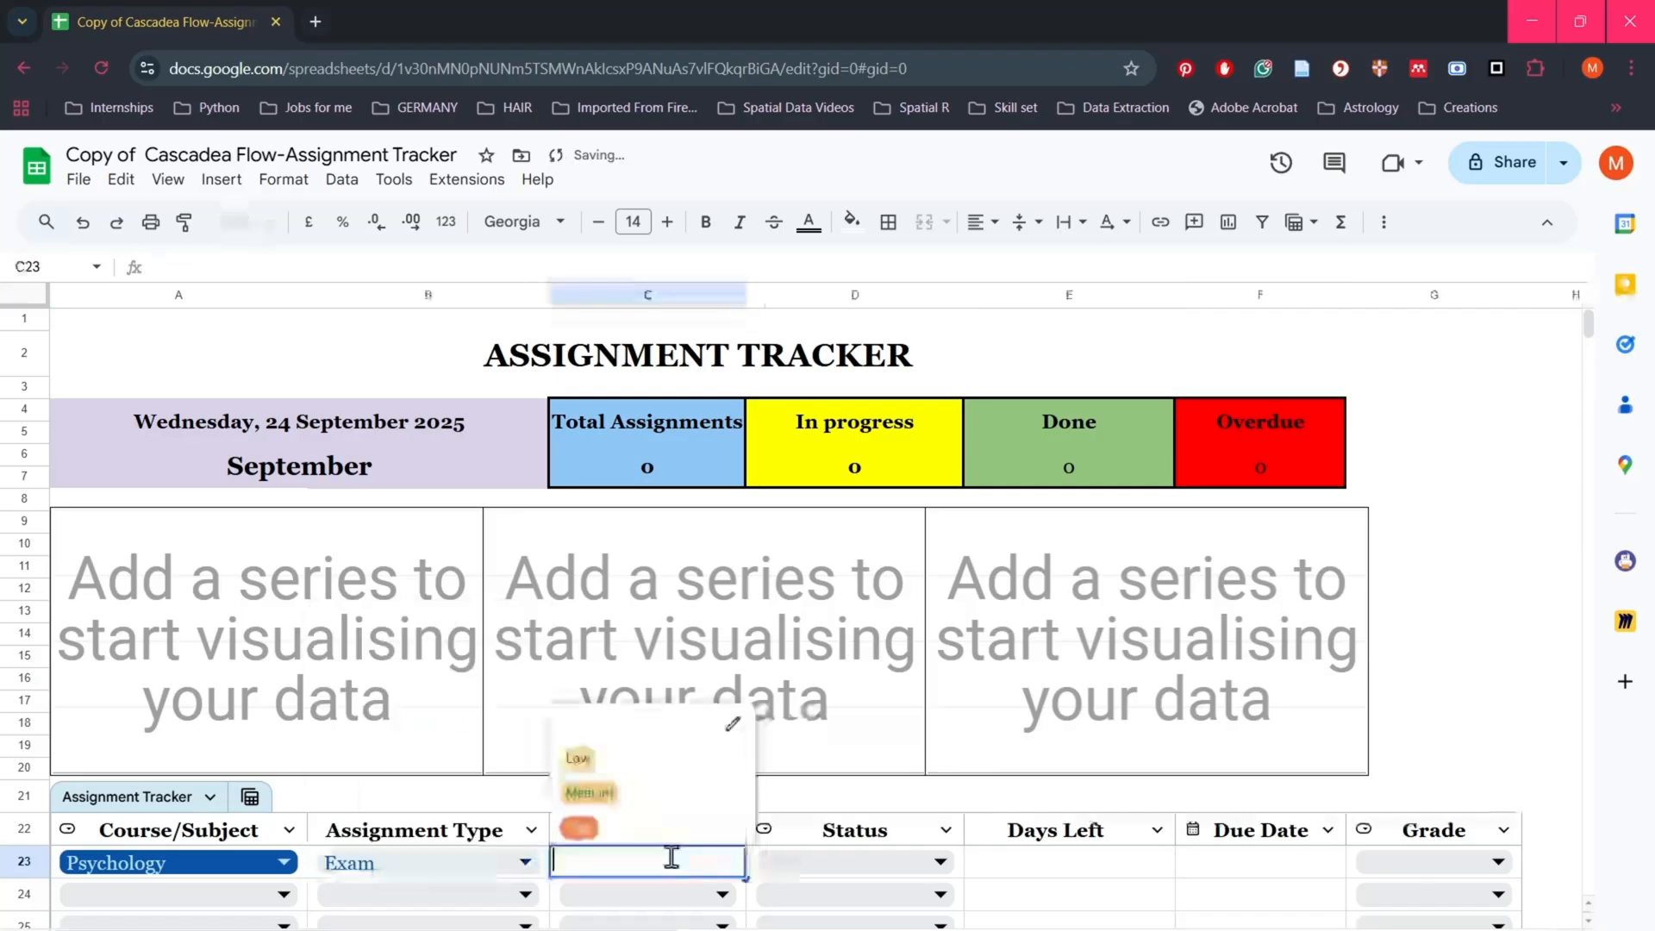
{"action": "left_click", "coordinate": [652, 825]}
{"action": "left_click", "coordinate": [866, 862]}
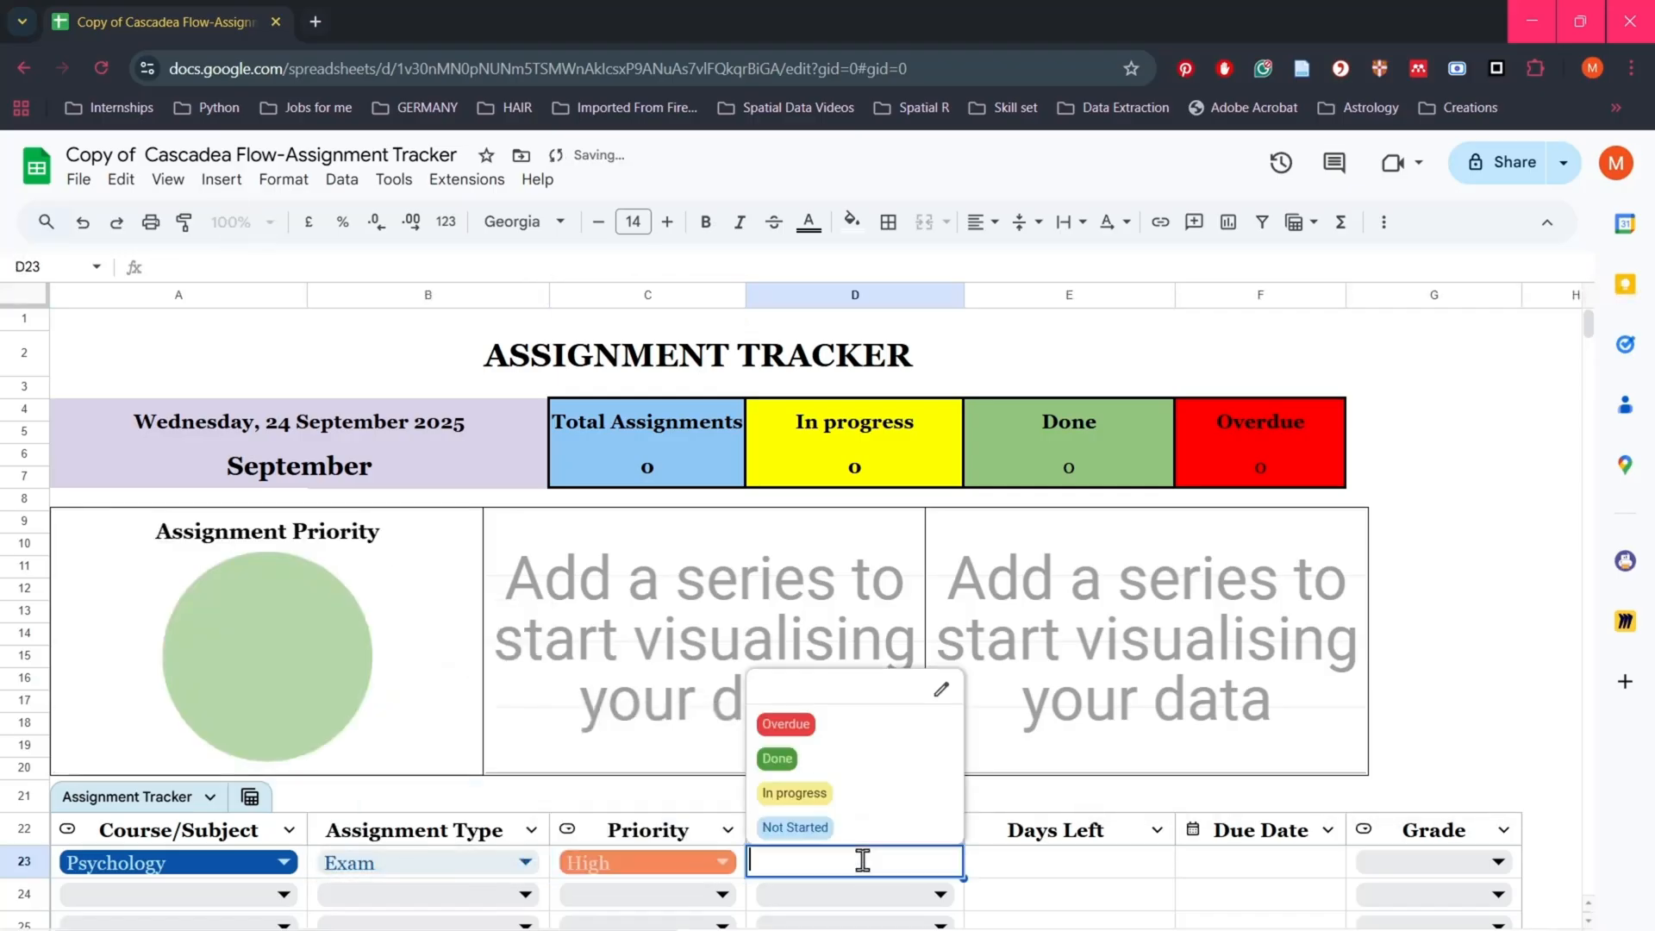
{"action": "left_click", "coordinate": [849, 829]}
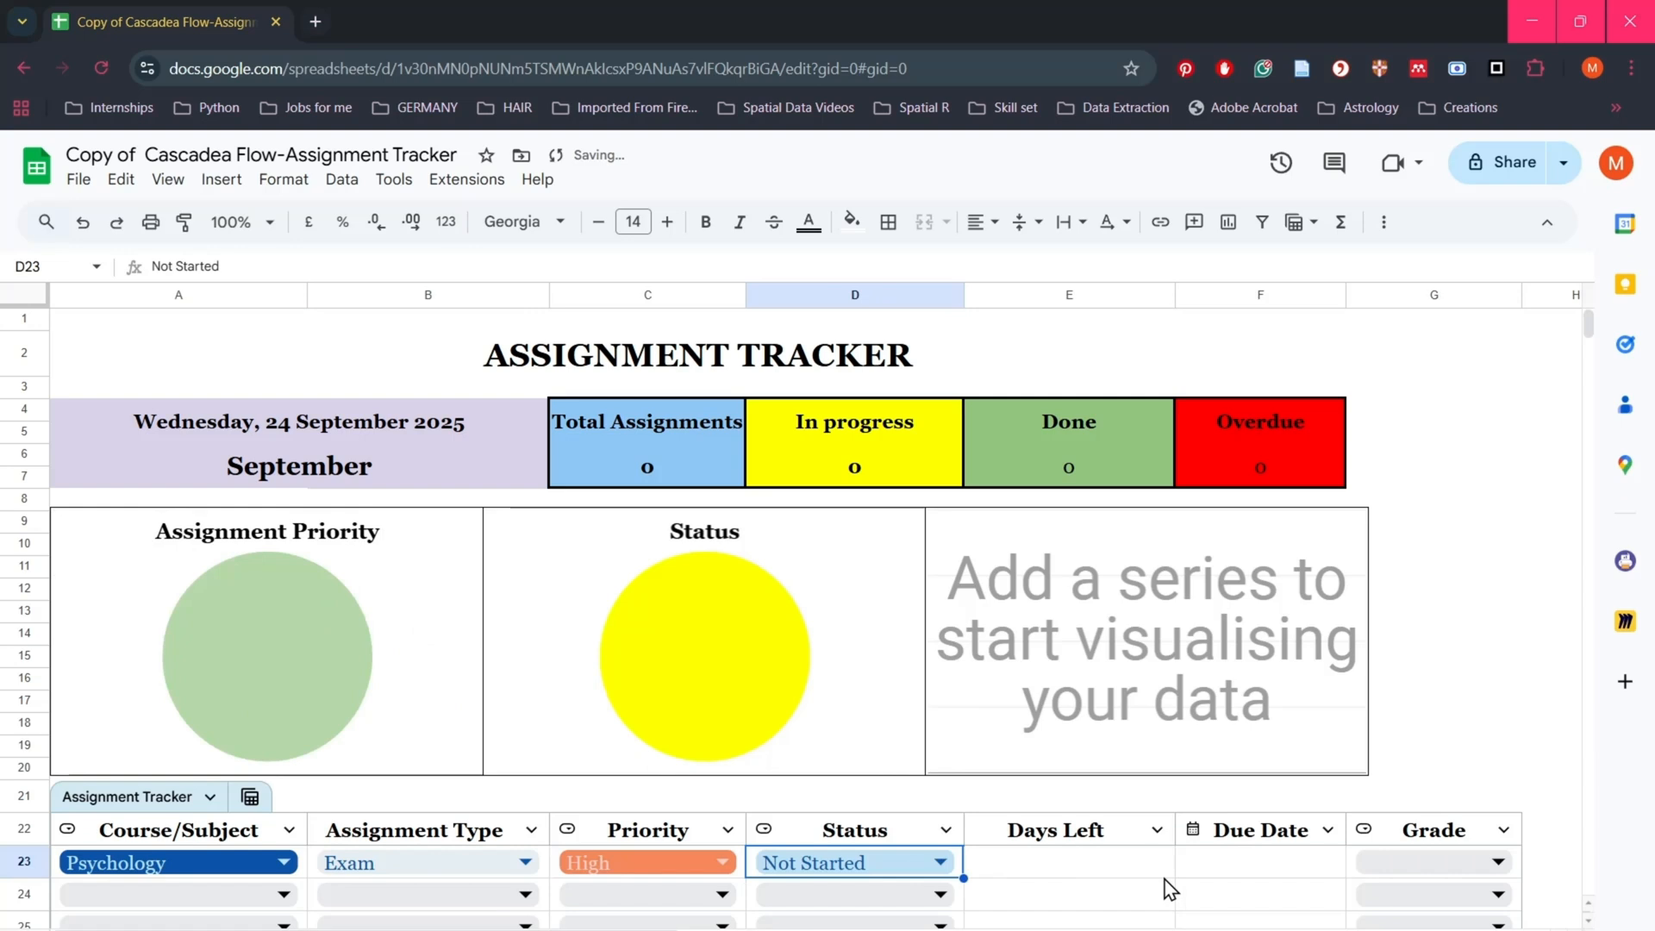
{"action": "double_click", "coordinate": [1275, 862]}
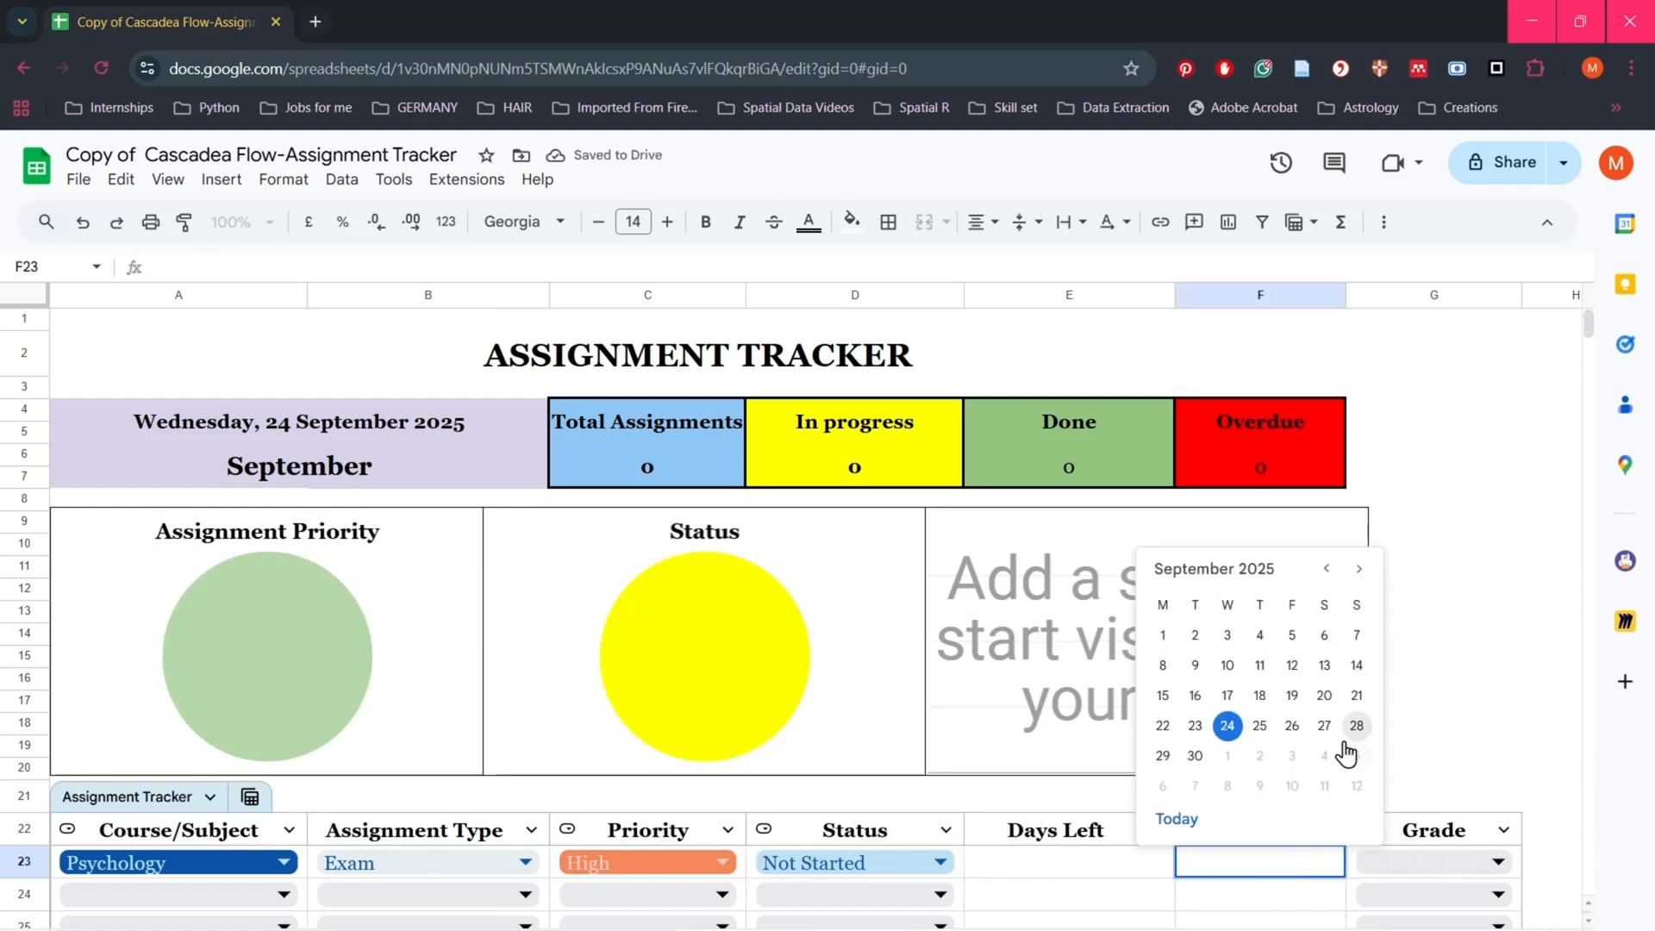
{"action": "left_click", "coordinate": [1195, 755]}
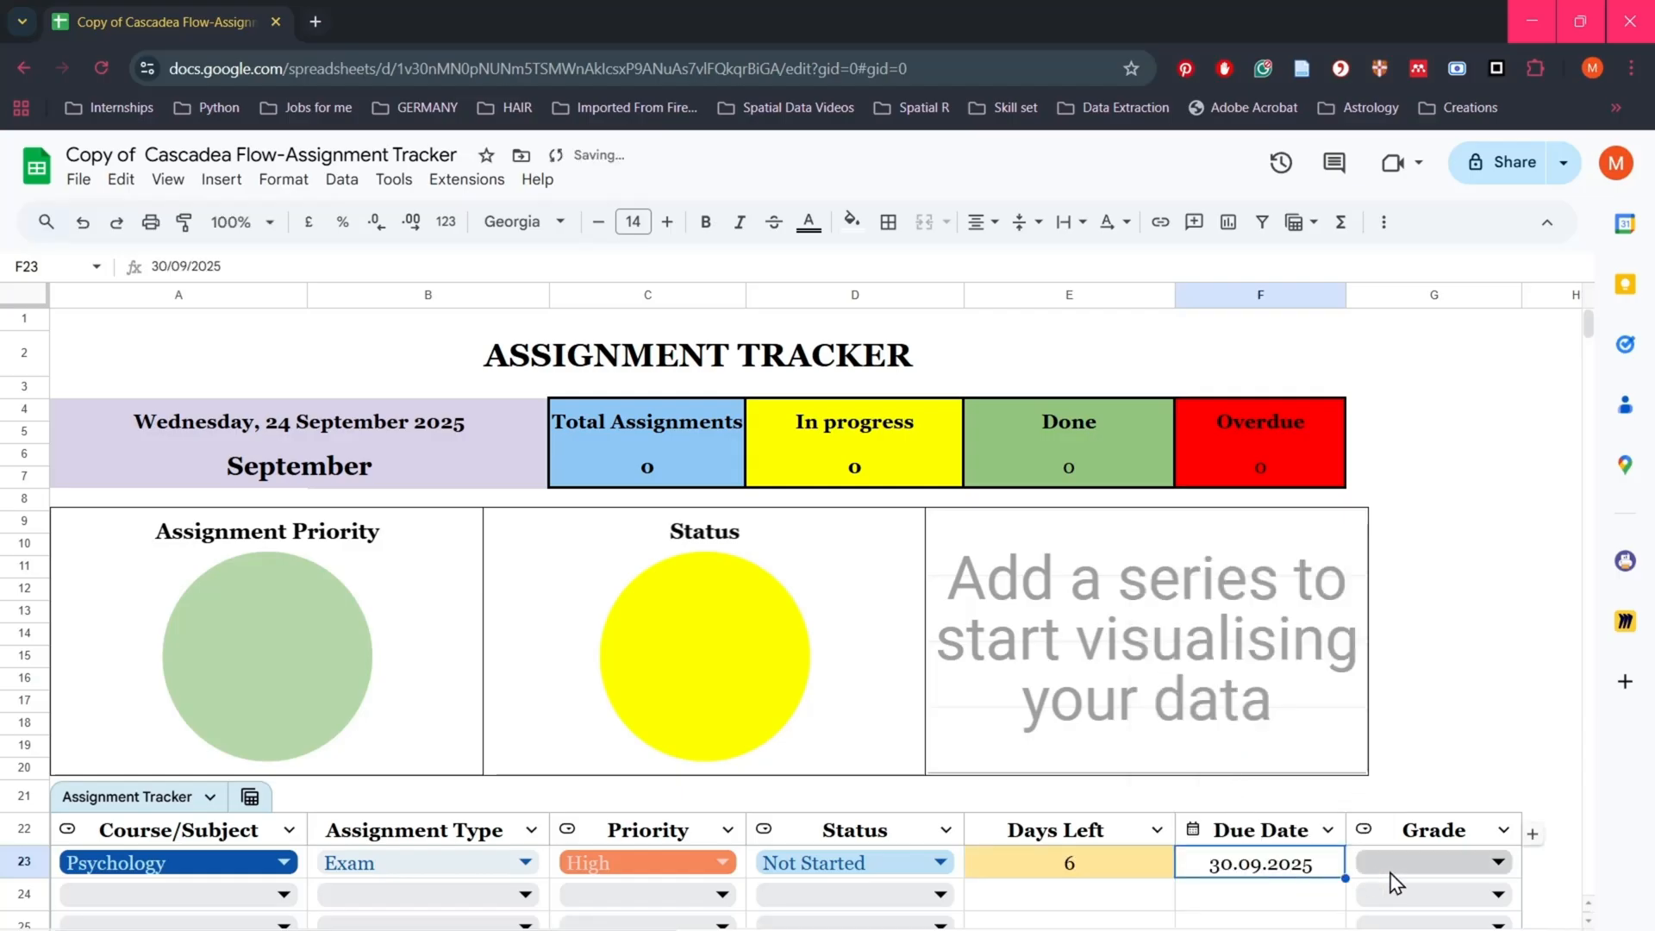
{"action": "left_click", "coordinate": [1466, 866]}
{"action": "left_click", "coordinate": [1422, 743]}
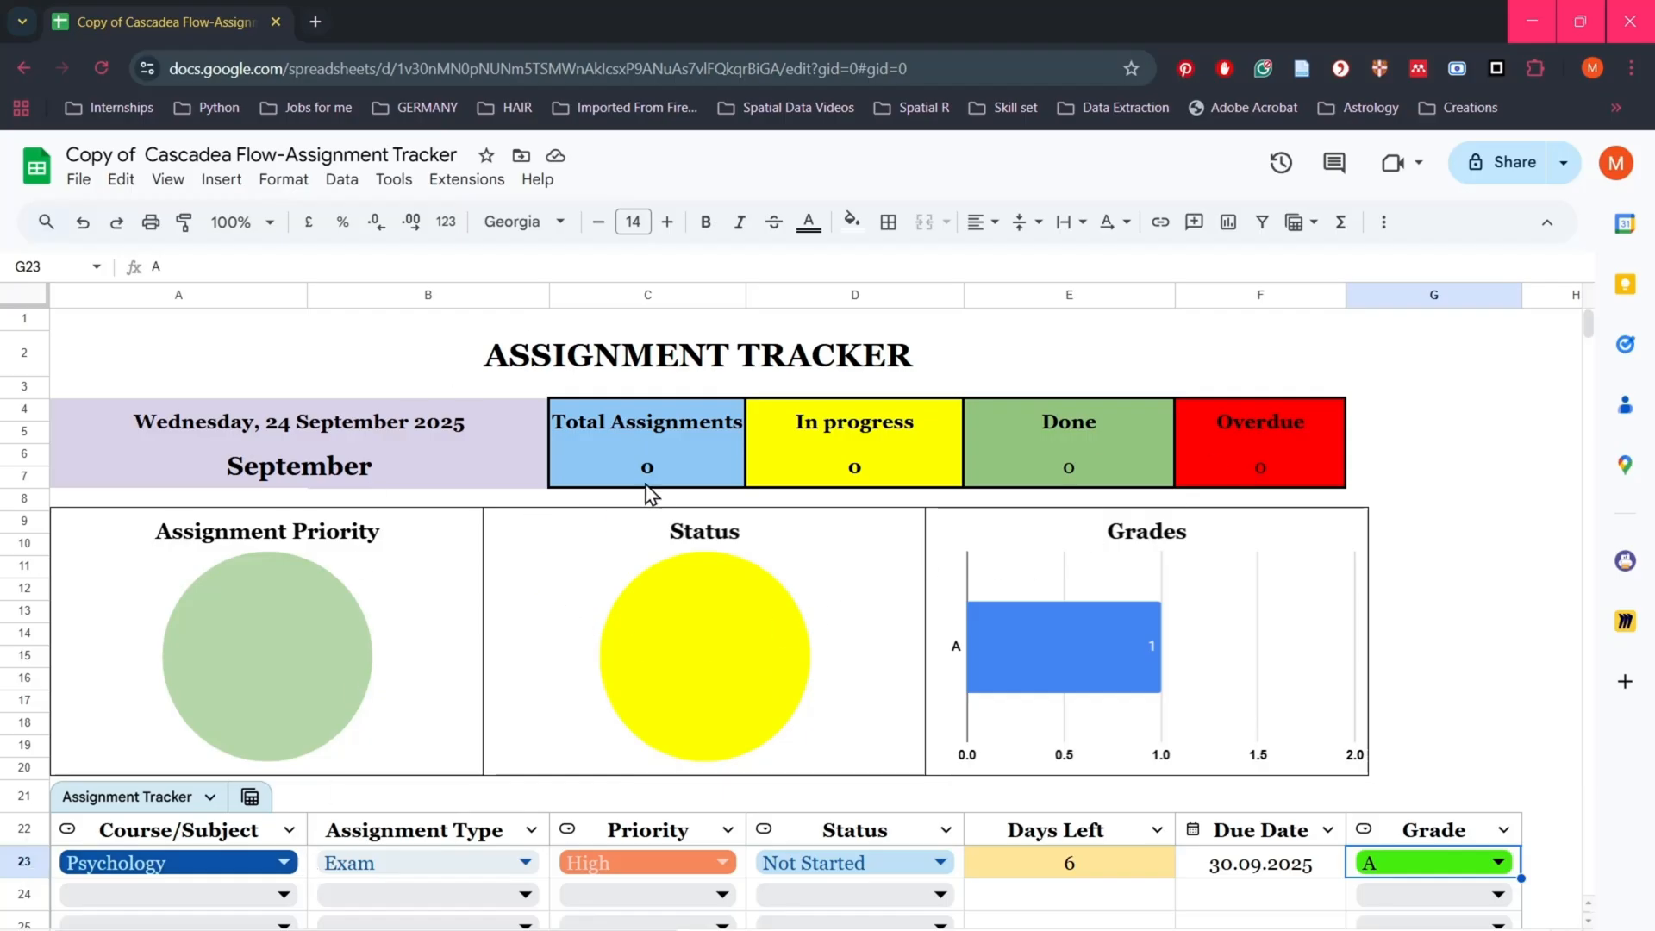
Step: Correct the COUNTA range in the Total Assignments formula so that it includes the first entry row, row 23
{"action": "double_click", "coordinate": [646, 460]}
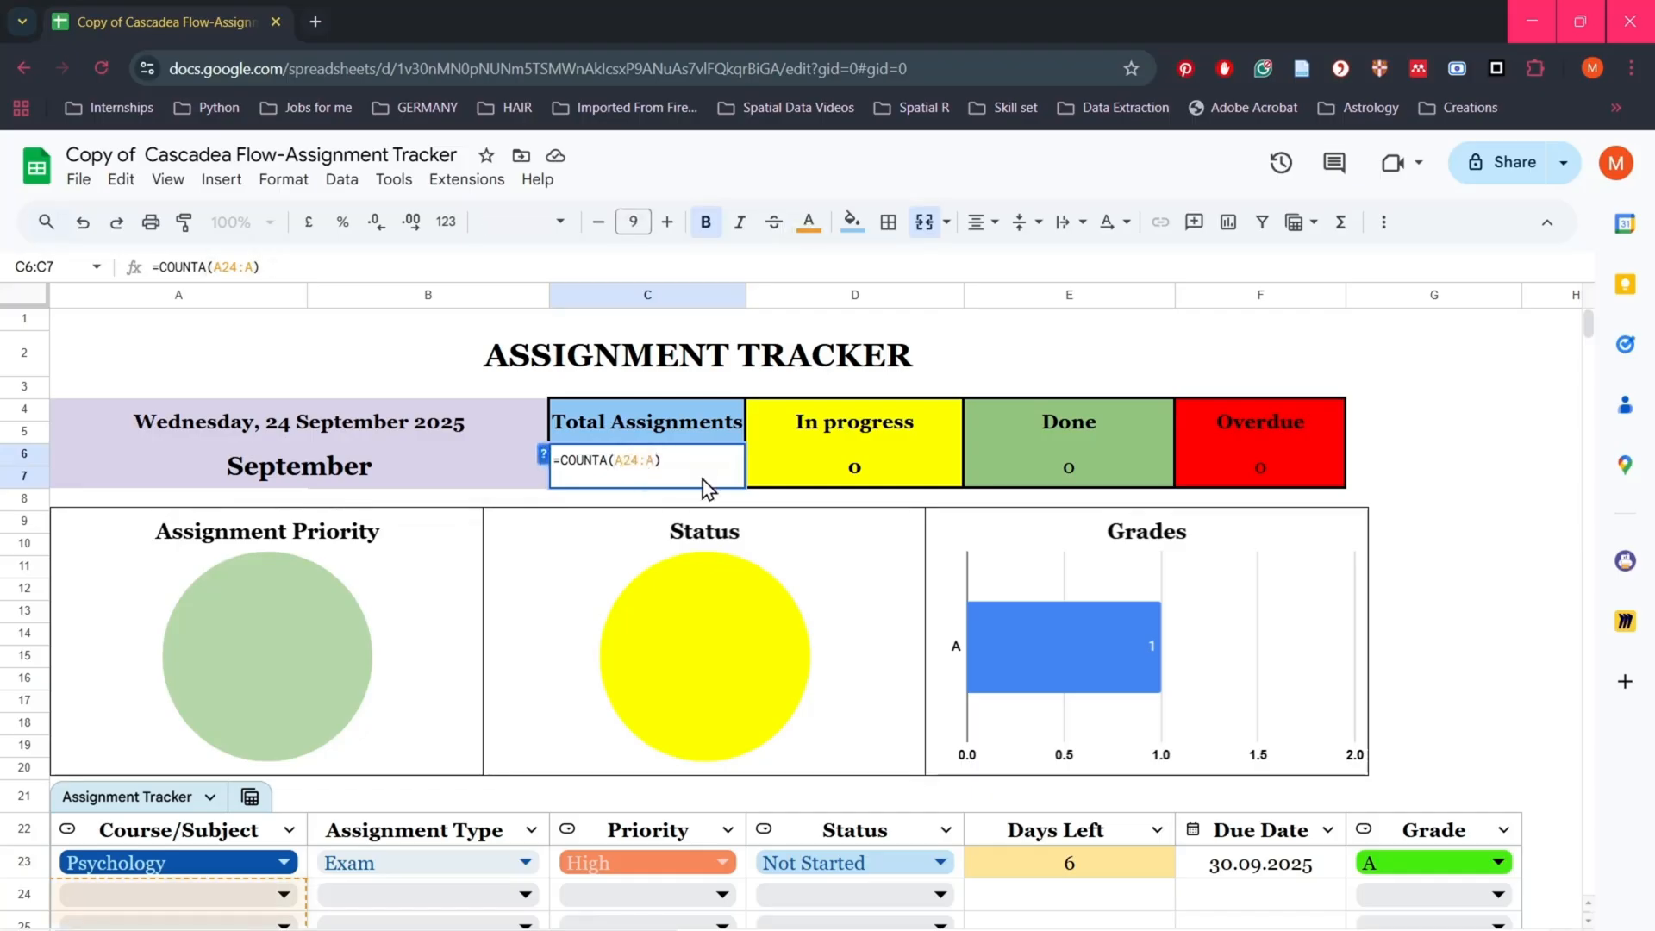
{"action": "left_click", "coordinate": [1475, 487]}
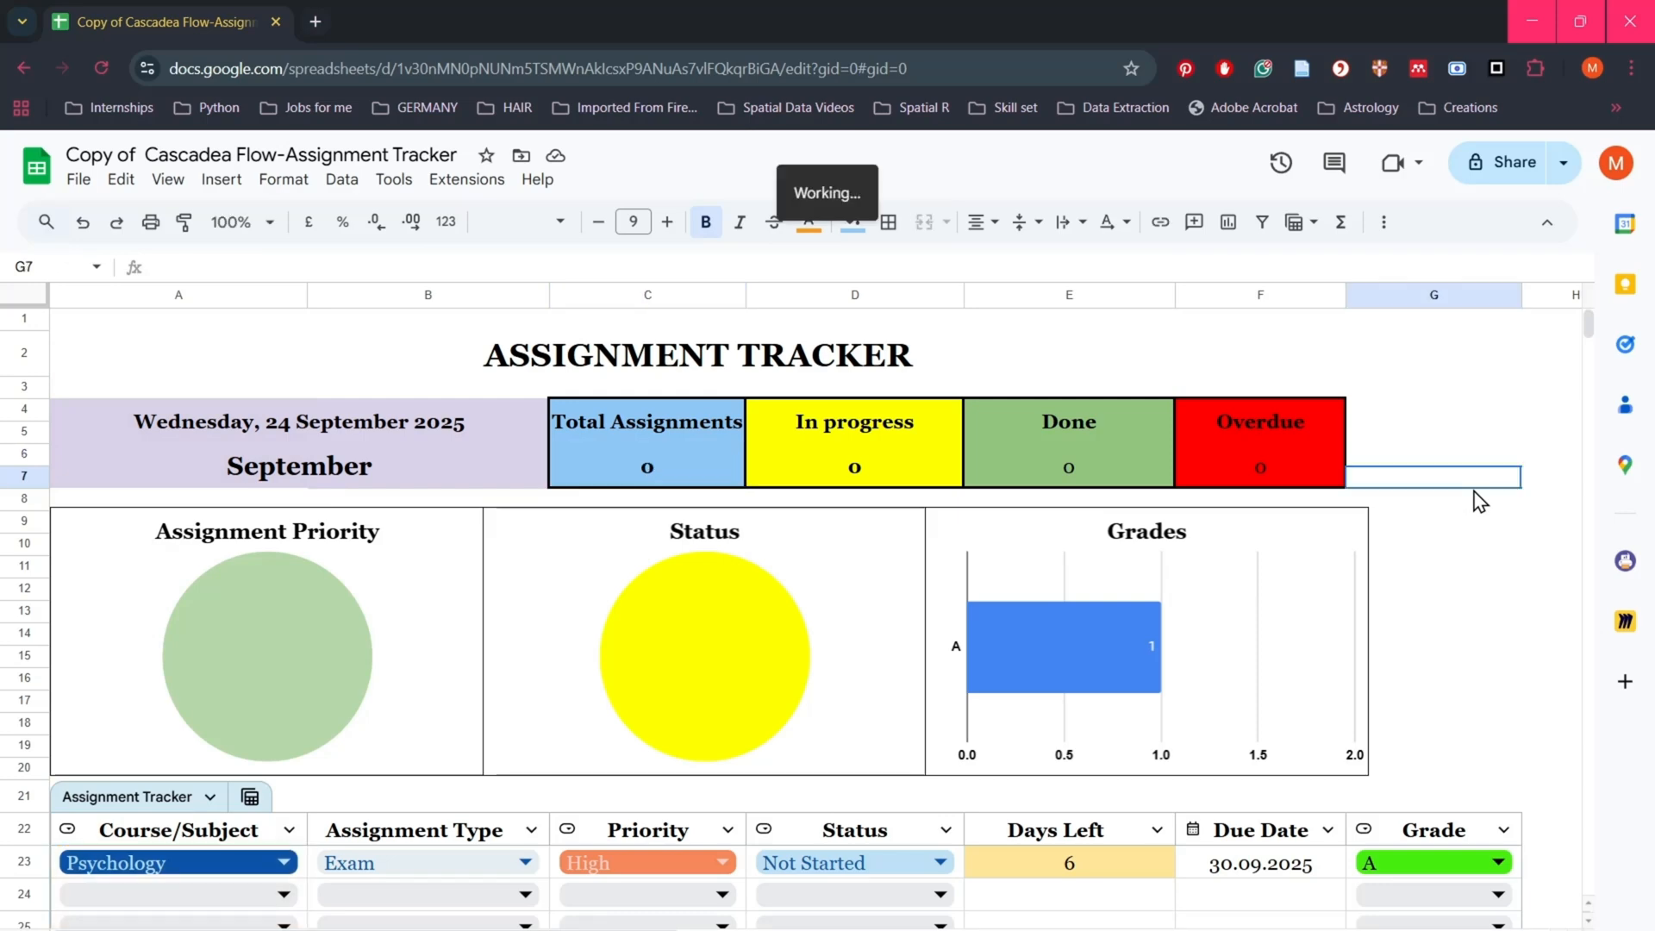
{"action": "left_click", "coordinate": [1065, 662]}
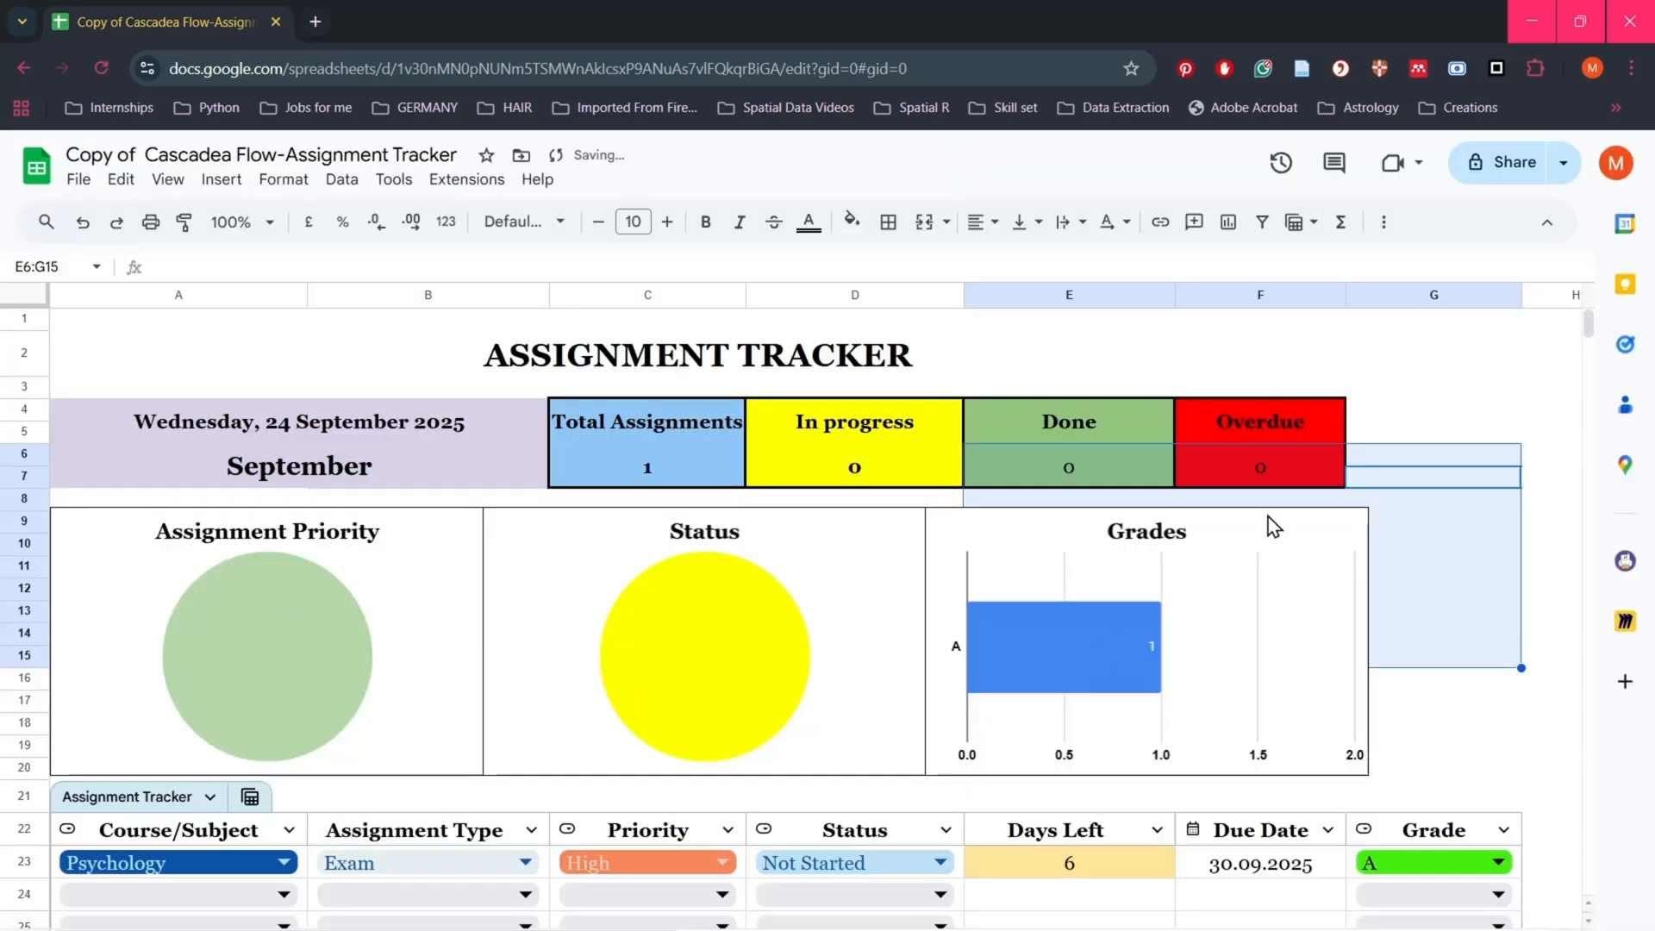
{"action": "left_click", "coordinate": [1251, 371]}
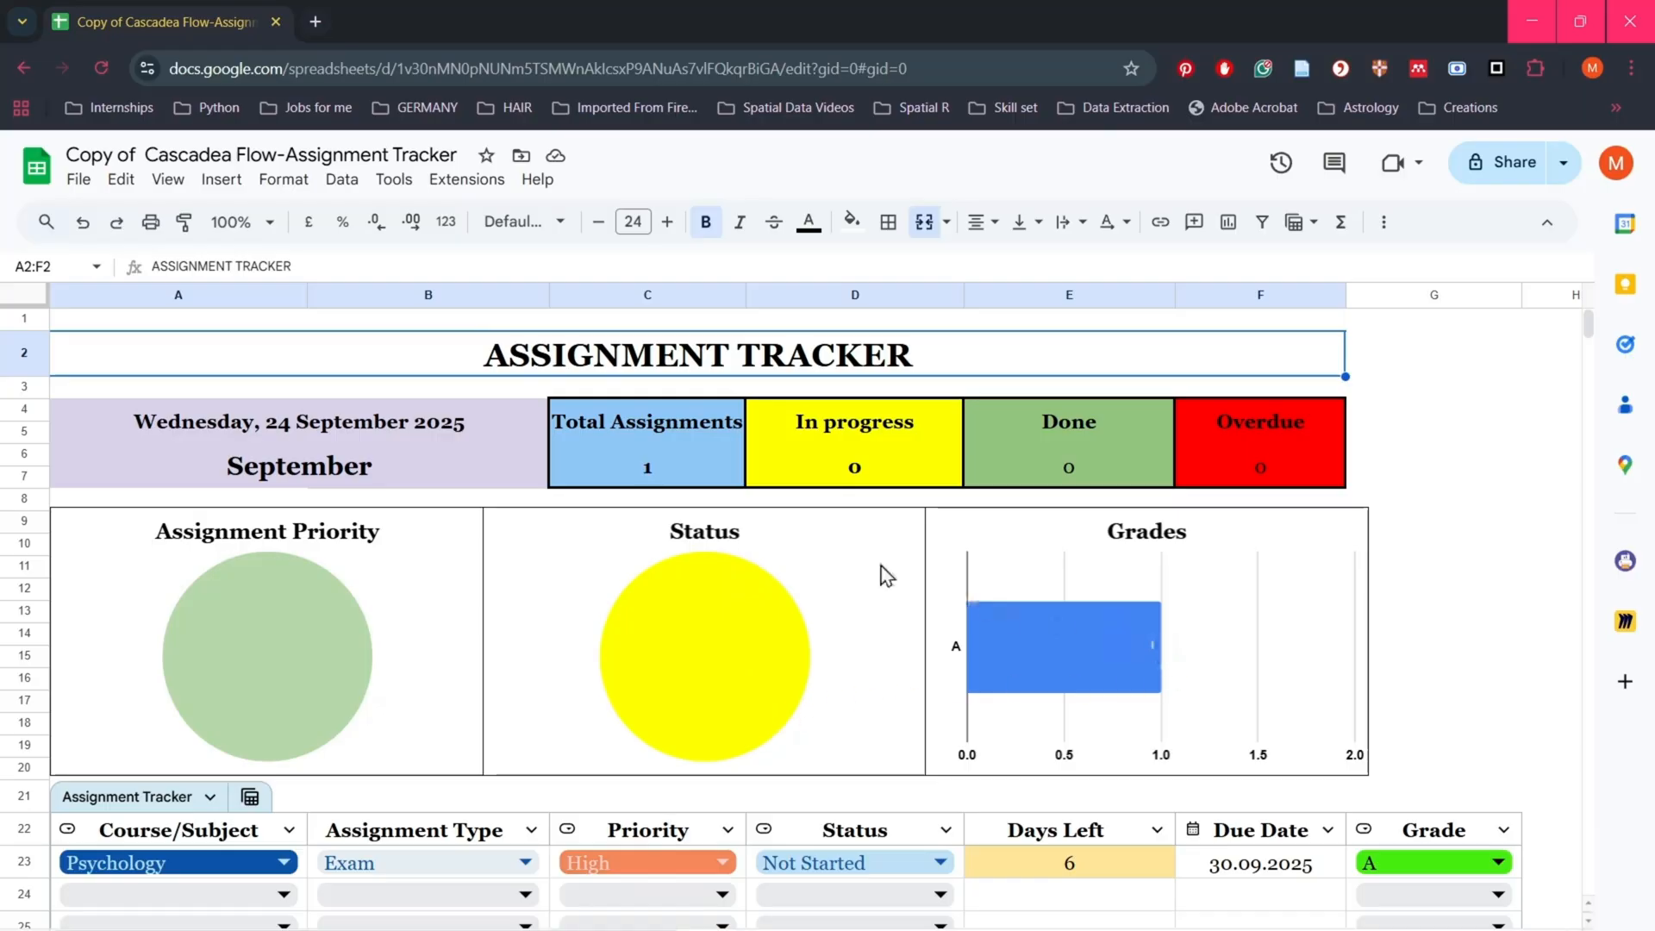
Step: Start the second assignment in row 24 with Chemistry 101 as the course, Presentation as the type and Medium priority
{"action": "scroll", "coordinate": [388, 603], "scroll_direction": "down", "scroll_amount": 4}
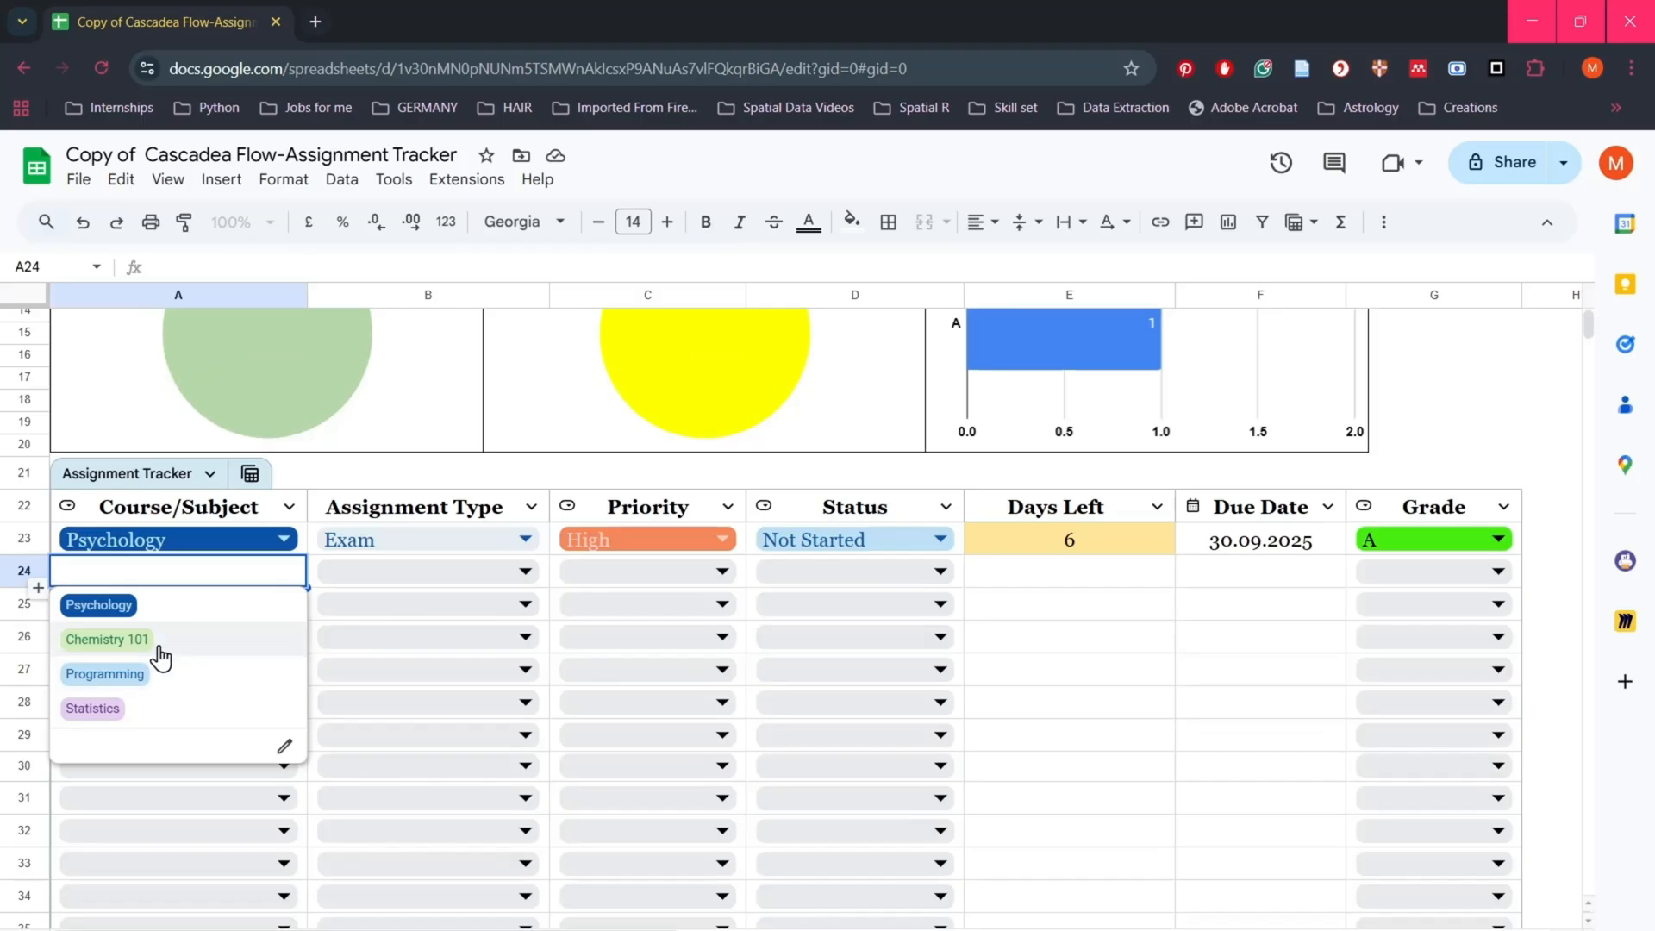
{"action": "left_click", "coordinate": [108, 638]}
{"action": "left_click", "coordinate": [425, 568]}
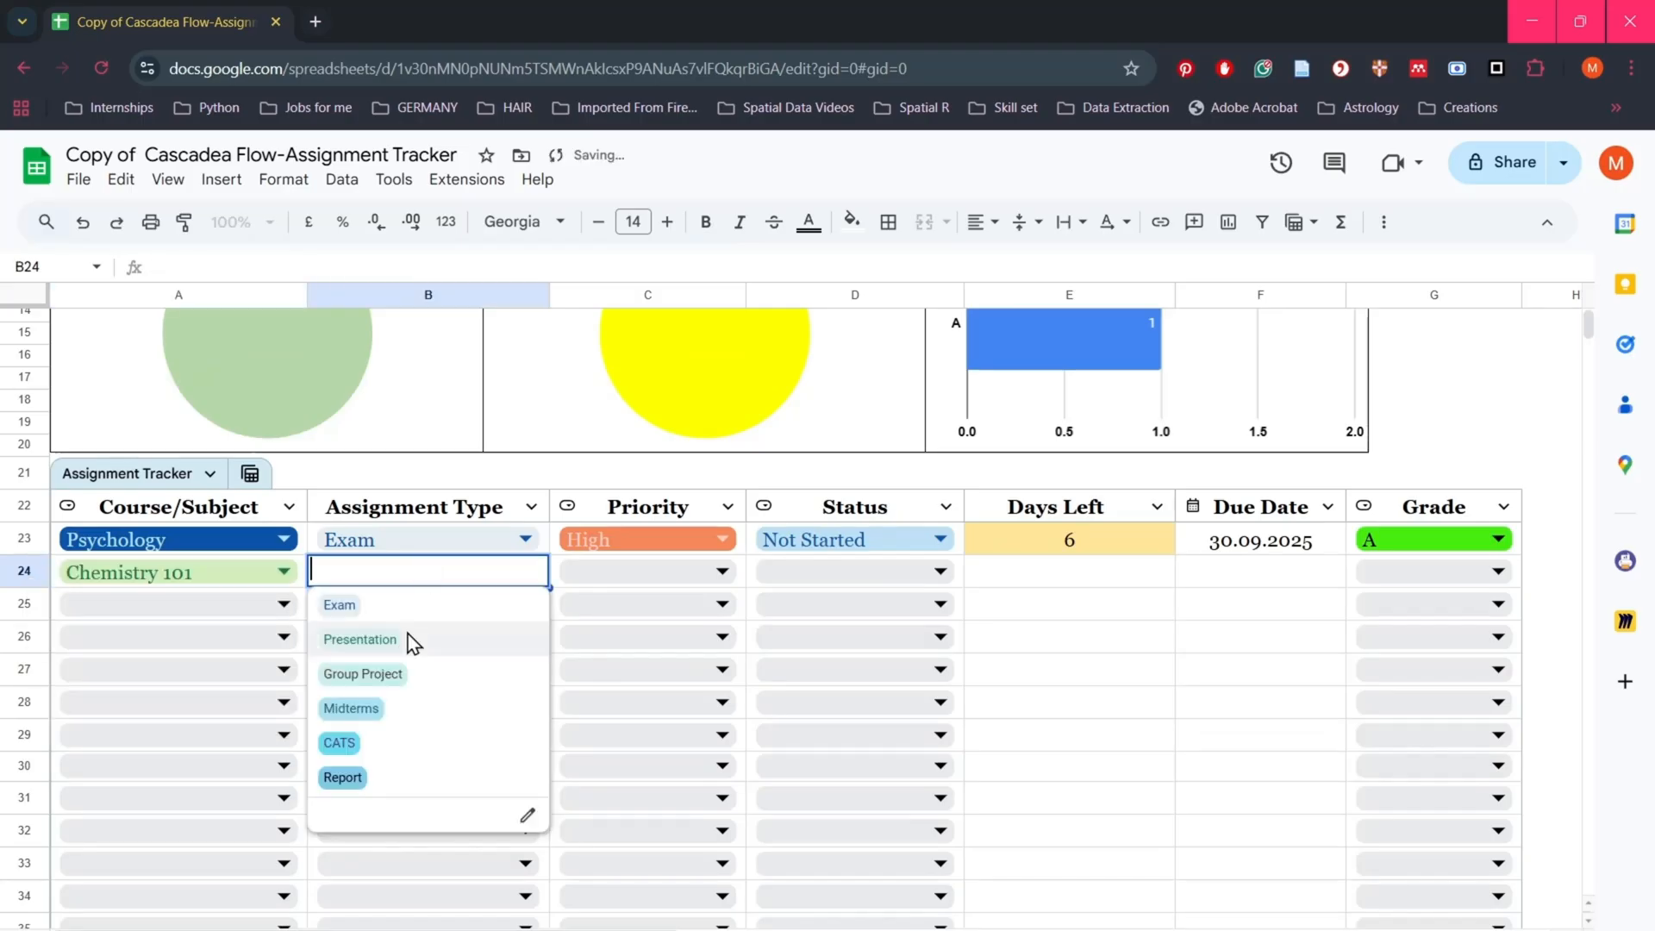
{"action": "left_click", "coordinate": [406, 639]}
{"action": "left_click", "coordinate": [677, 572]}
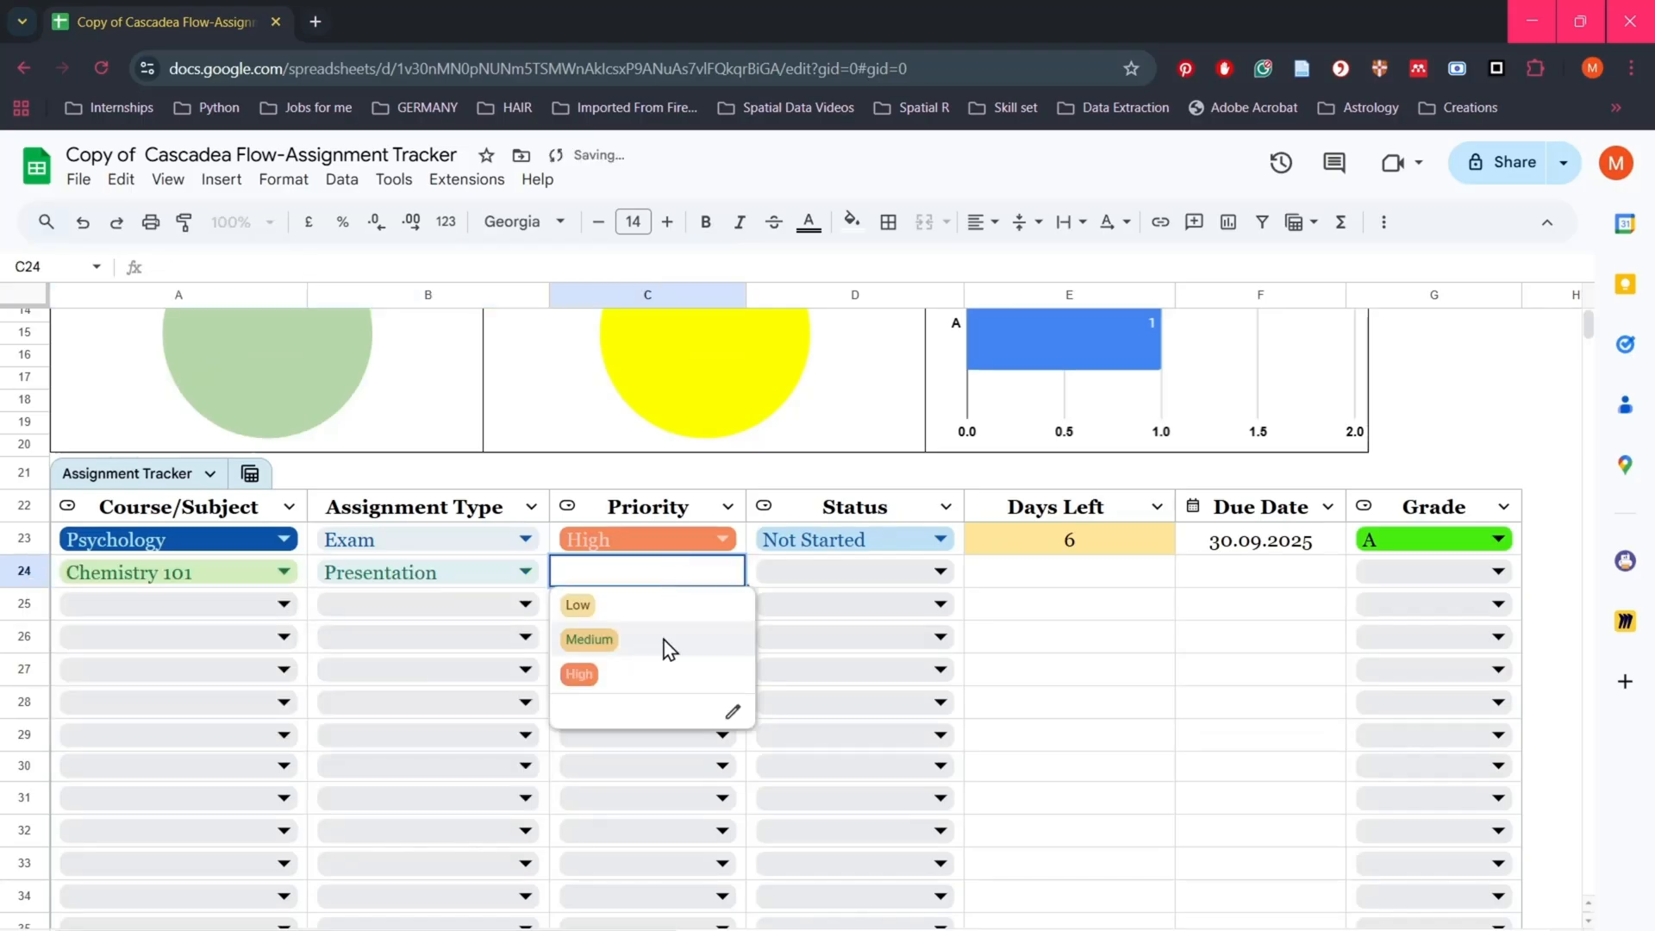
{"action": "left_click", "coordinate": [663, 648]}
Step: Complete row 24 with In progress status, due date 27.09.2025 and grade A
{"action": "left_click", "coordinate": [845, 576]}
{"action": "left_click", "coordinate": [821, 675]}
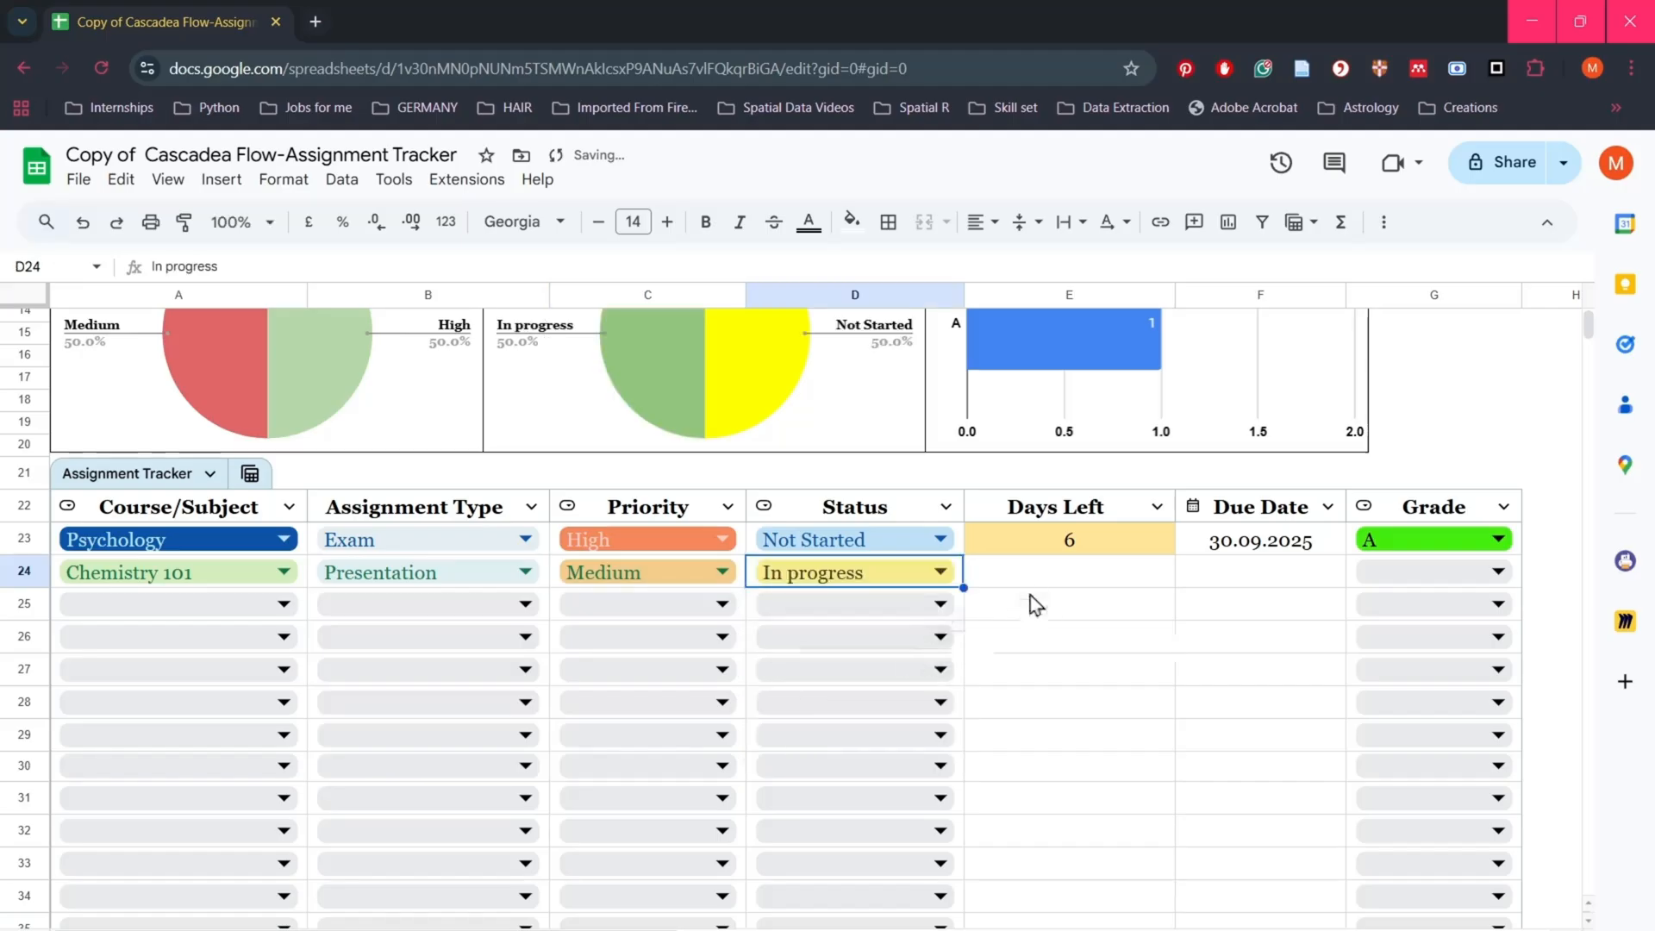
{"action": "double_click", "coordinate": [1257, 575]}
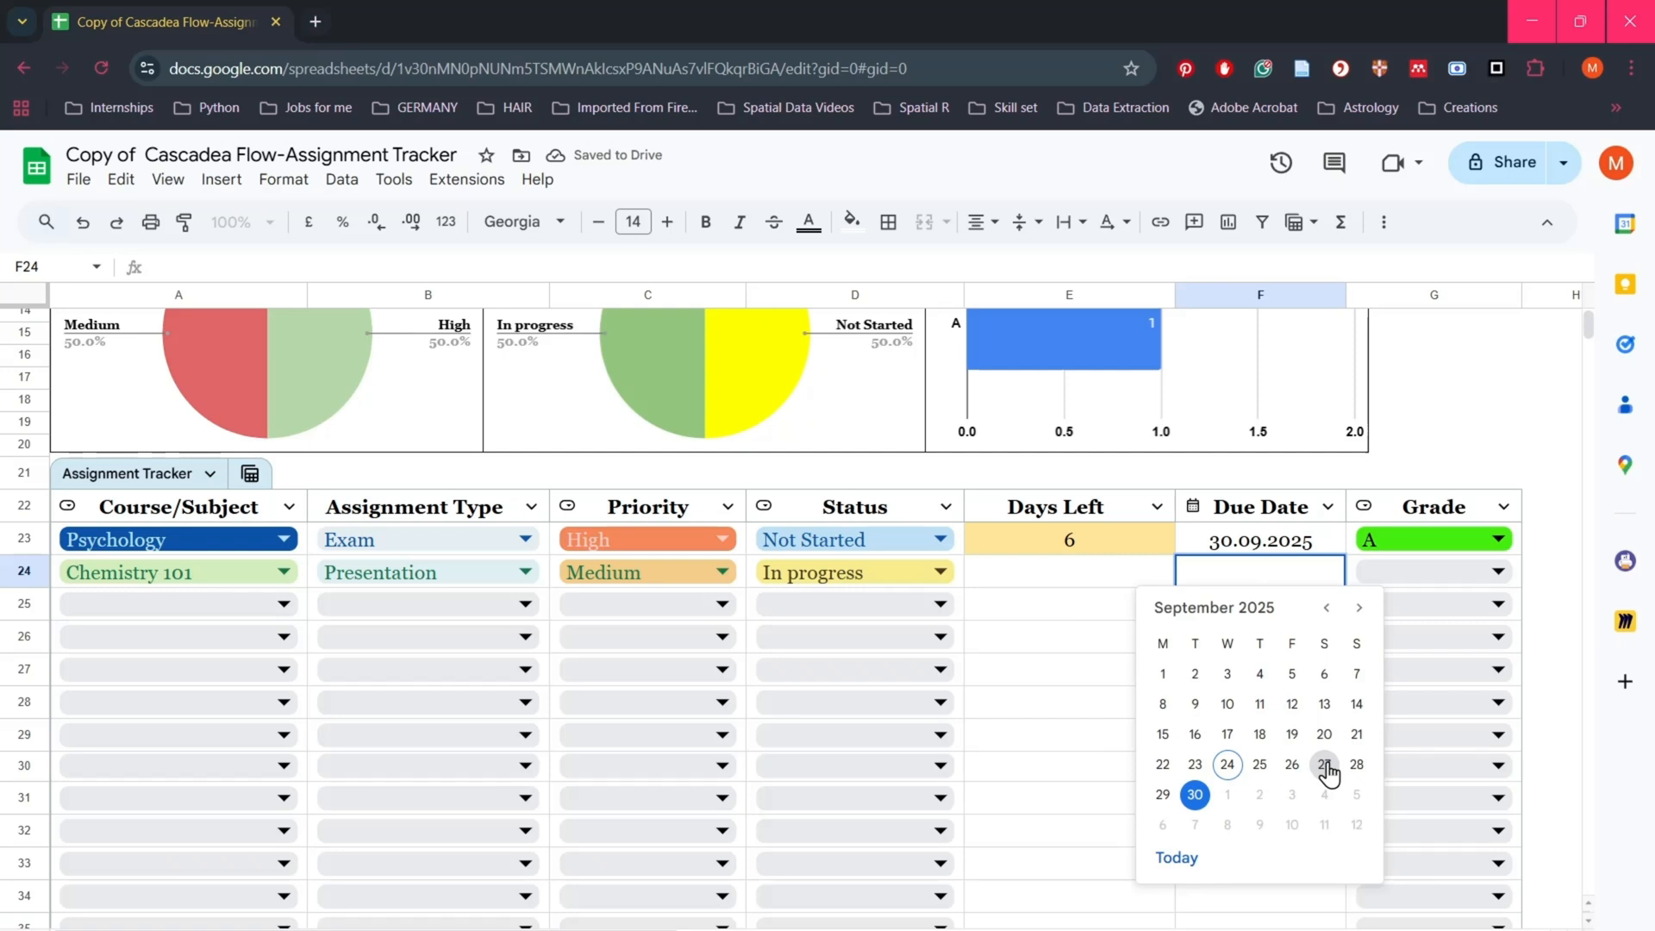
{"action": "left_click", "coordinate": [1327, 770]}
{"action": "left_click", "coordinate": [1459, 568]}
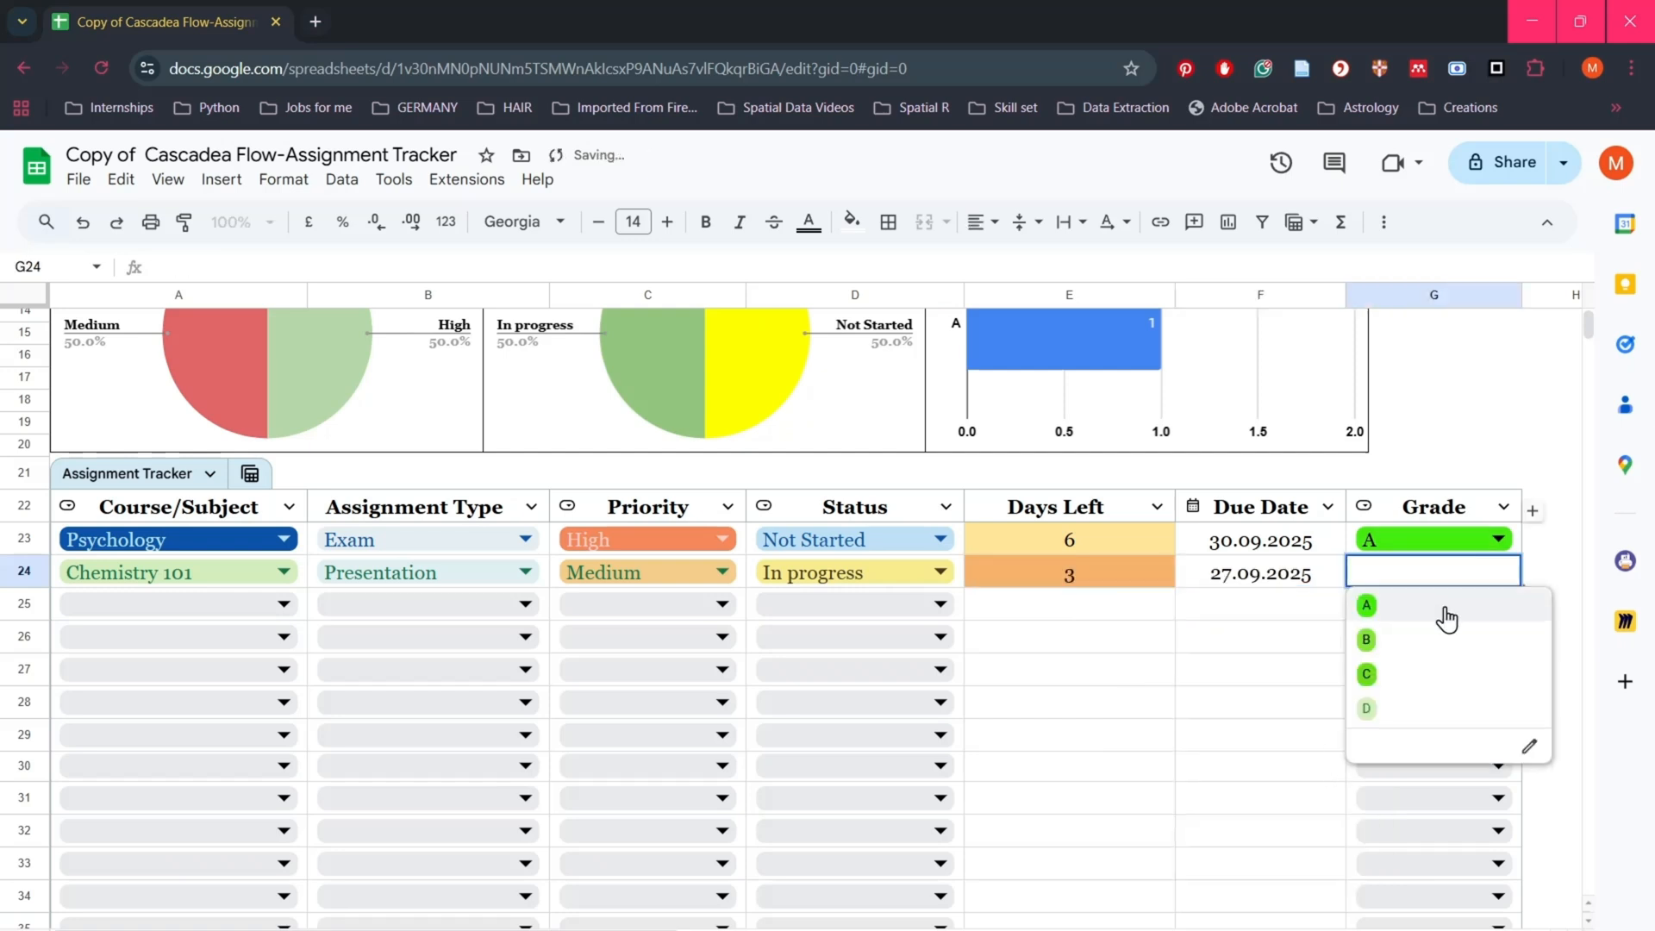
{"action": "left_click", "coordinate": [1447, 619]}
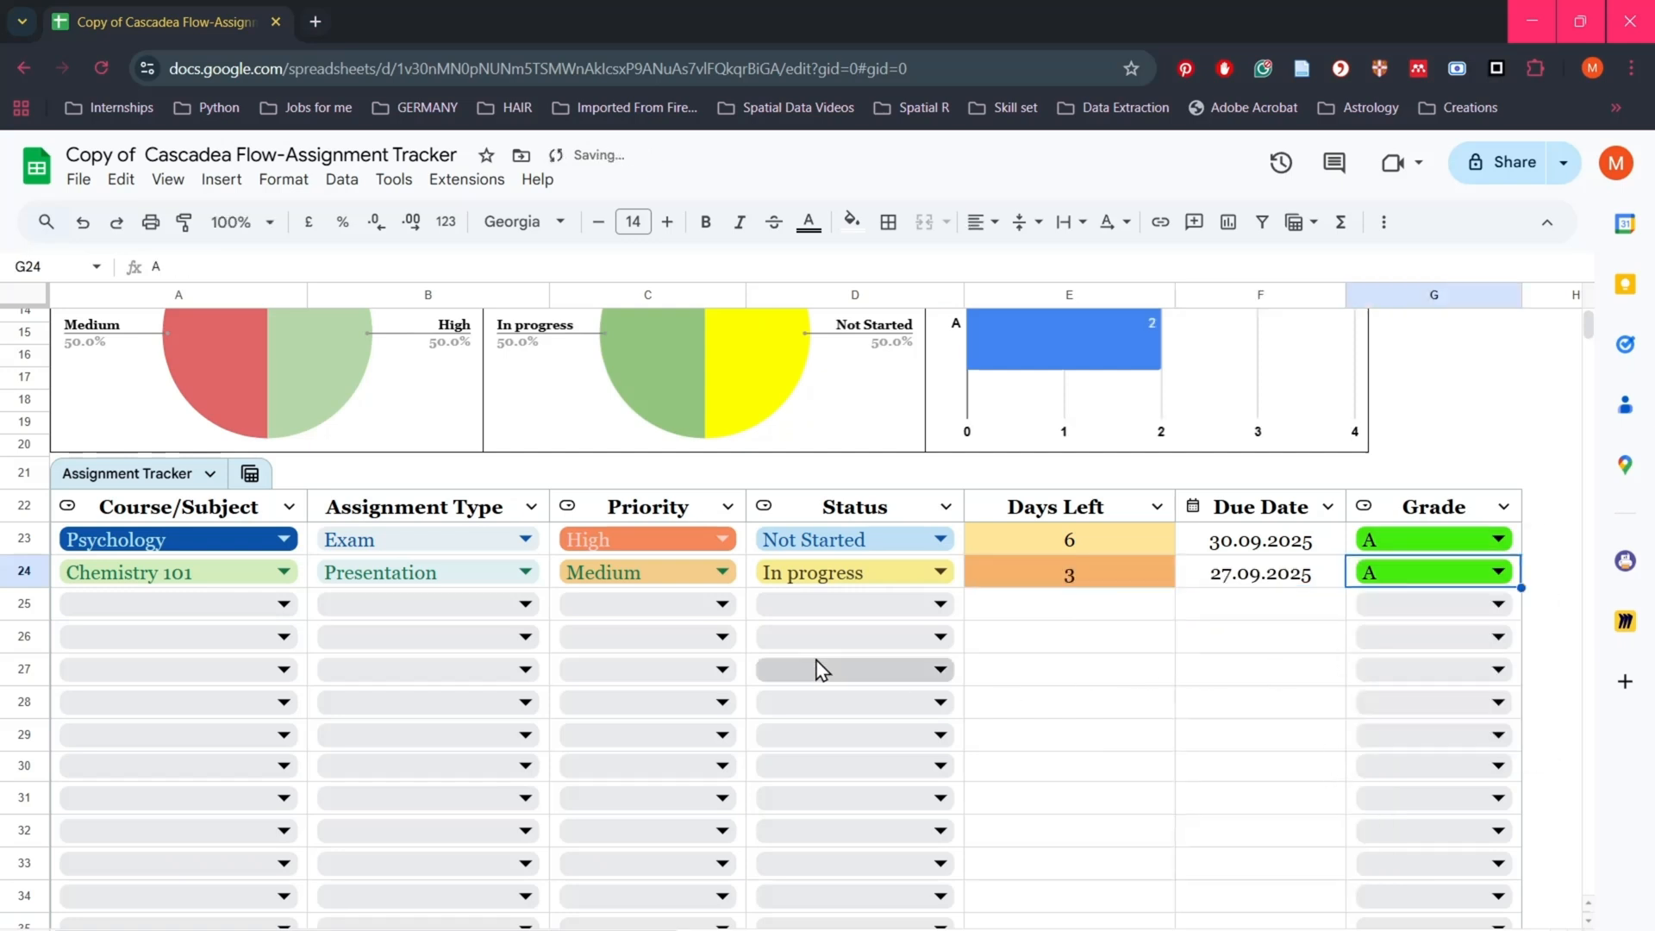
Step: Start the third assignment in row 25 with Programming as the course, Presentation as the type and Medium priority
{"action": "left_click", "coordinate": [230, 600]}
{"action": "left_click", "coordinate": [215, 704]}
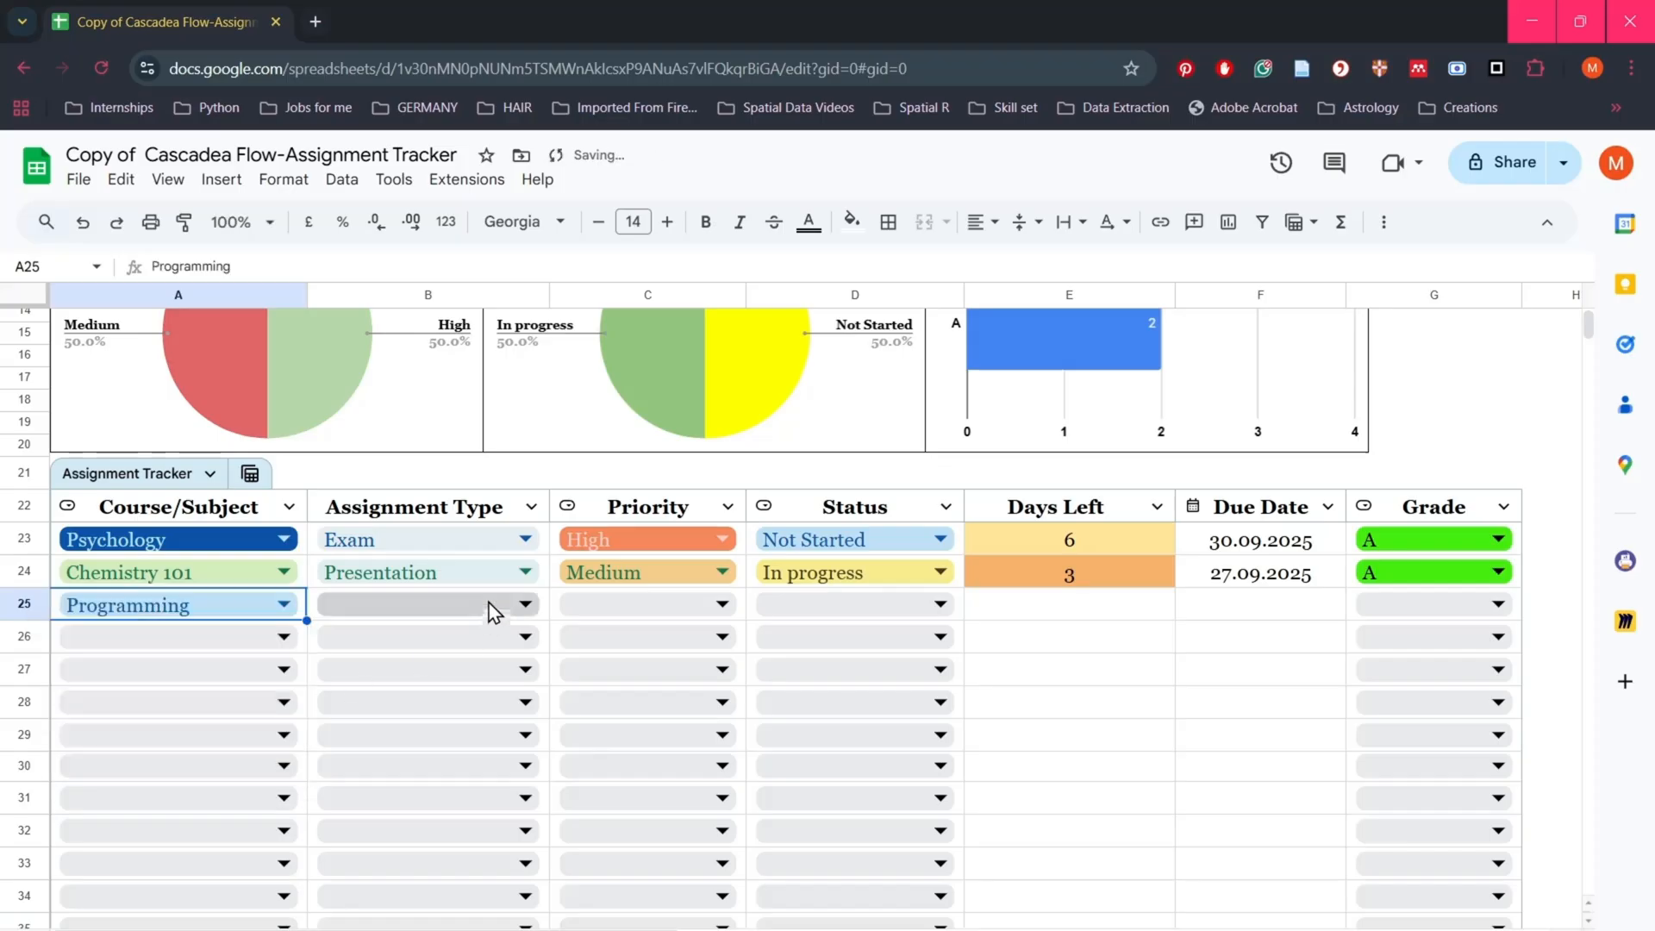
{"action": "left_click", "coordinate": [493, 608]}
{"action": "left_click", "coordinate": [483, 671]}
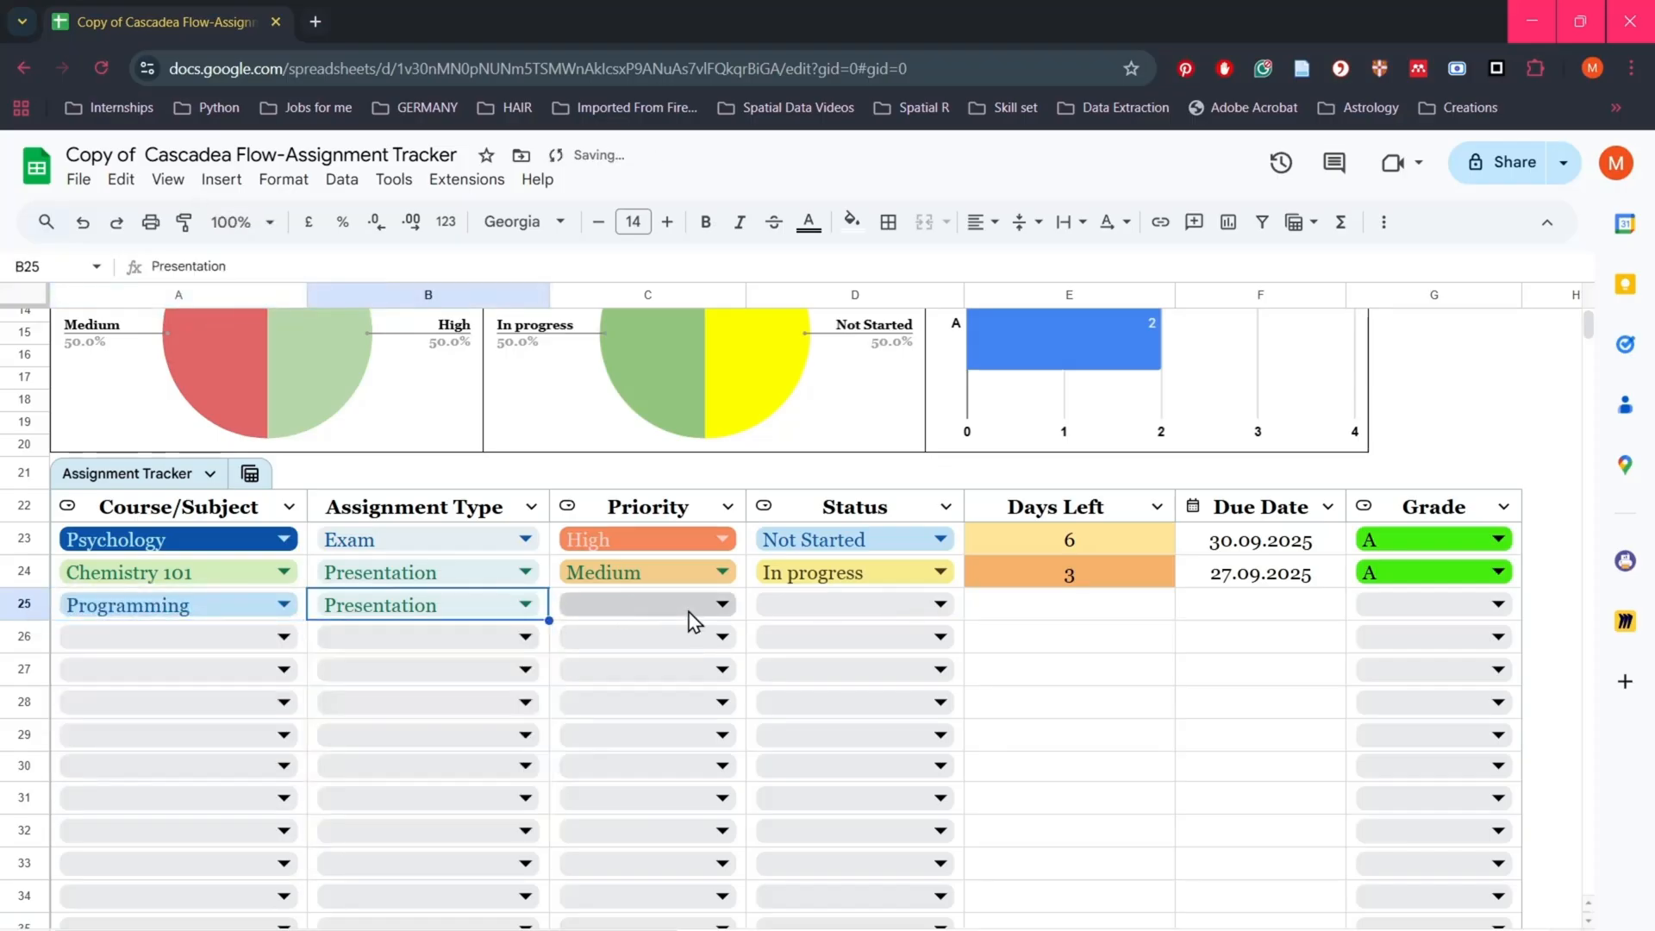
{"action": "left_click", "coordinate": [693, 620]}
{"action": "left_click", "coordinate": [665, 671]}
Step: Set the row 25 assignment's status to Done and its due date to 26.09.2025
{"action": "left_click", "coordinate": [909, 607]}
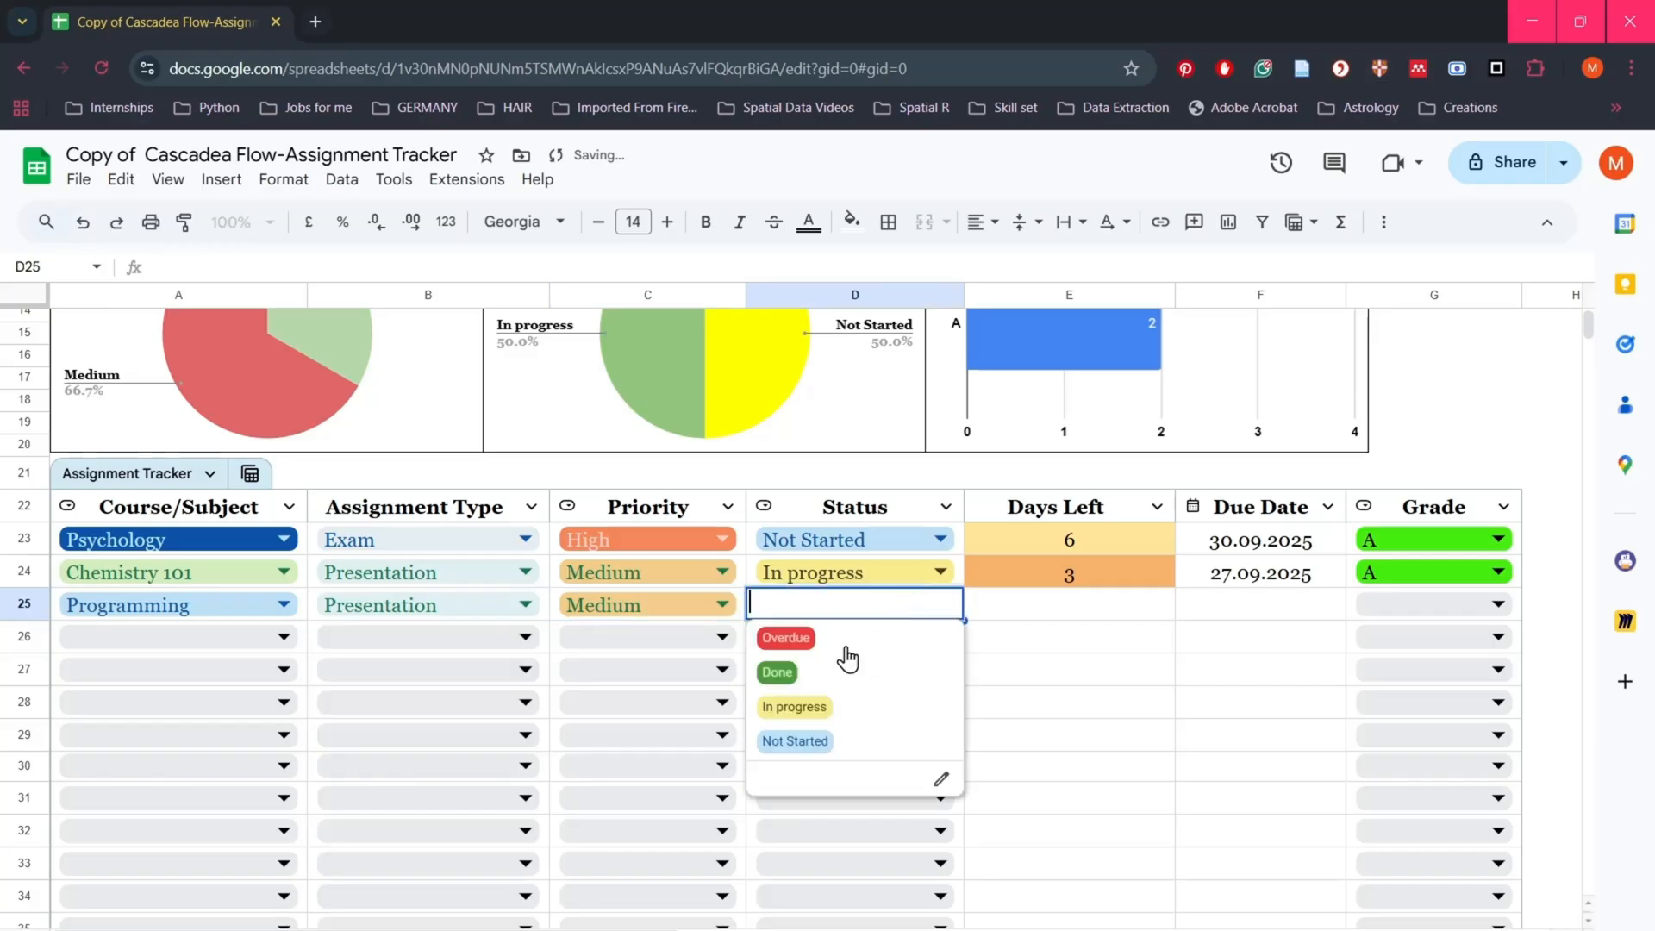
{"action": "left_click", "coordinate": [810, 674]}
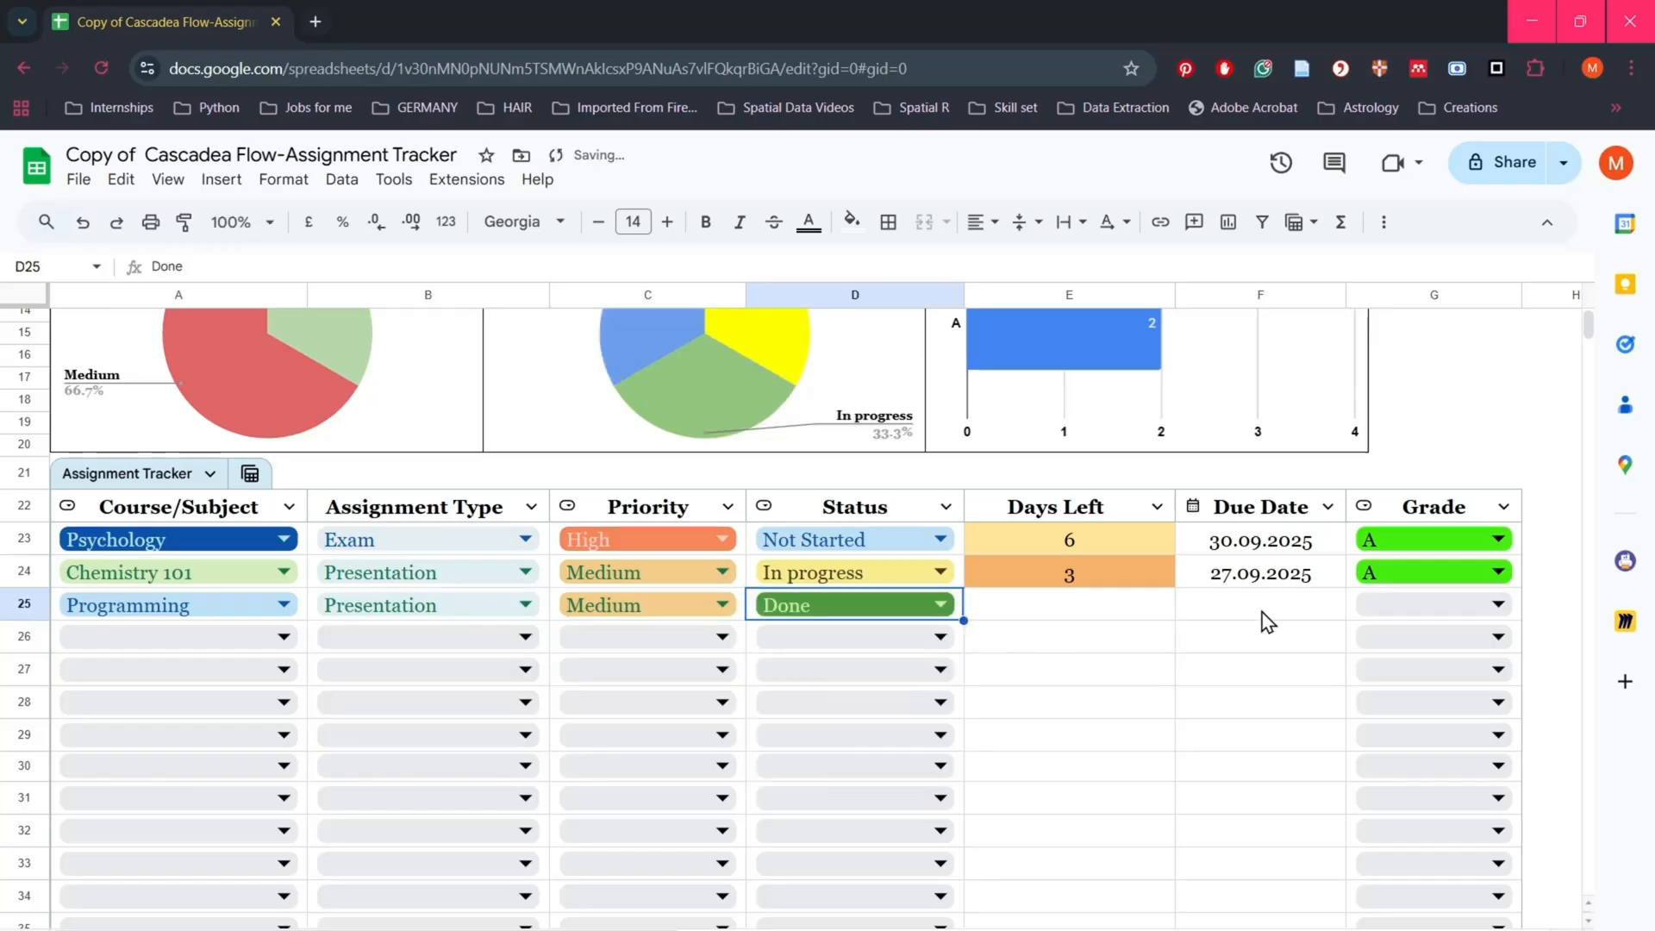
{"action": "double_click", "coordinate": [1266, 613]}
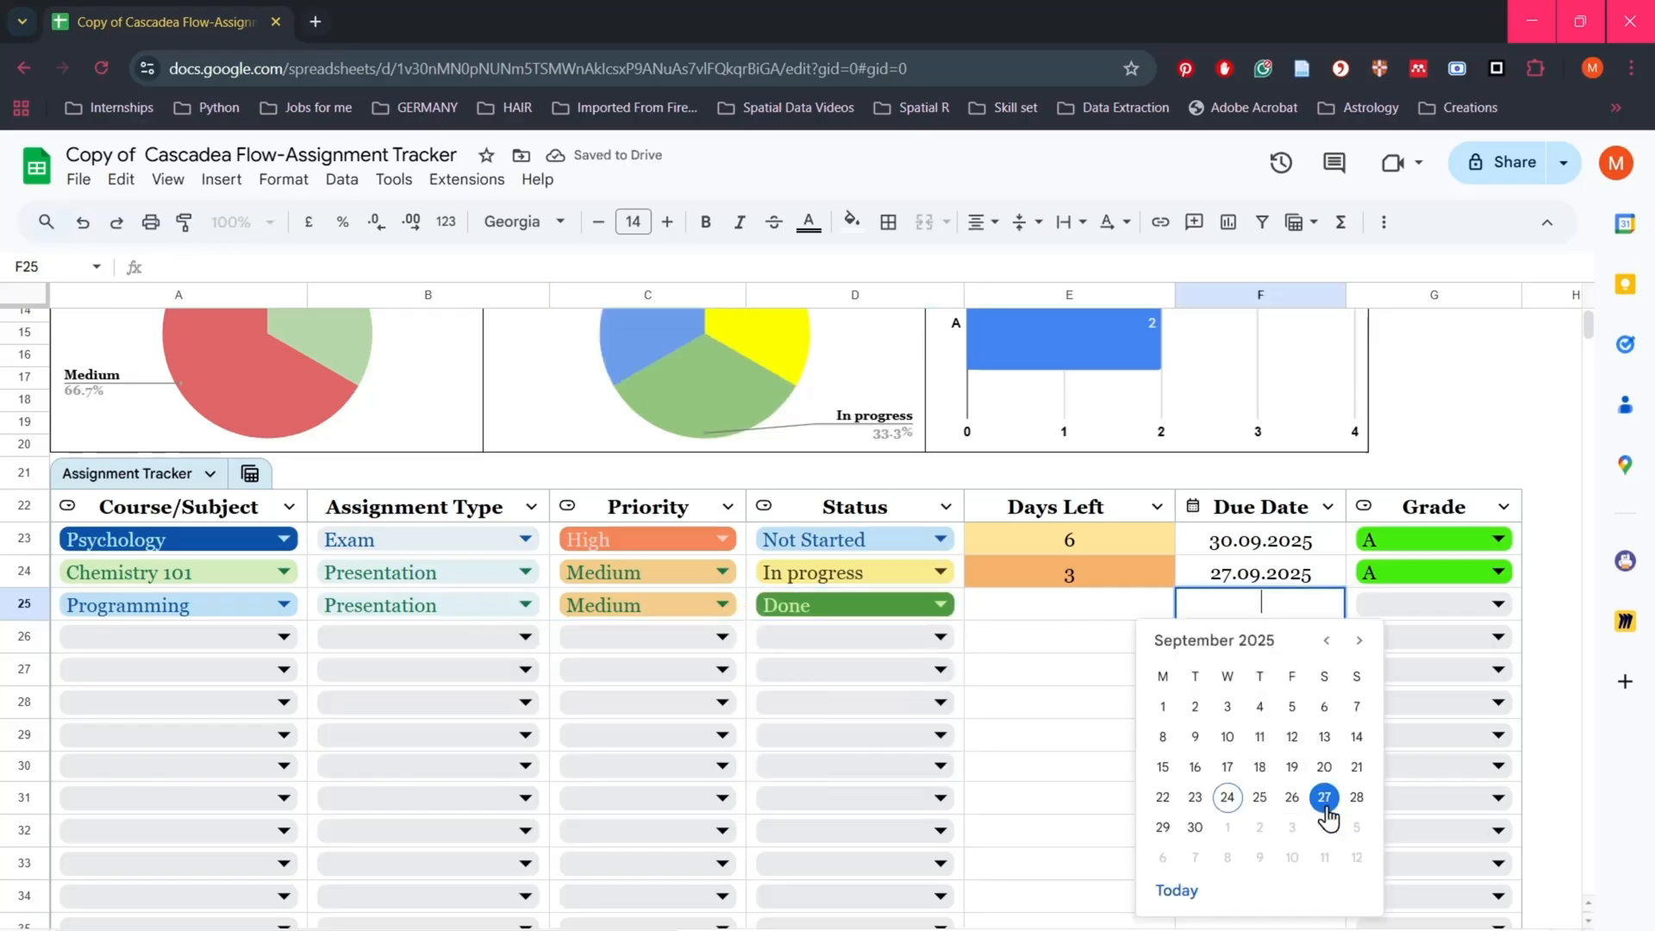
{"action": "left_click", "coordinate": [1291, 796]}
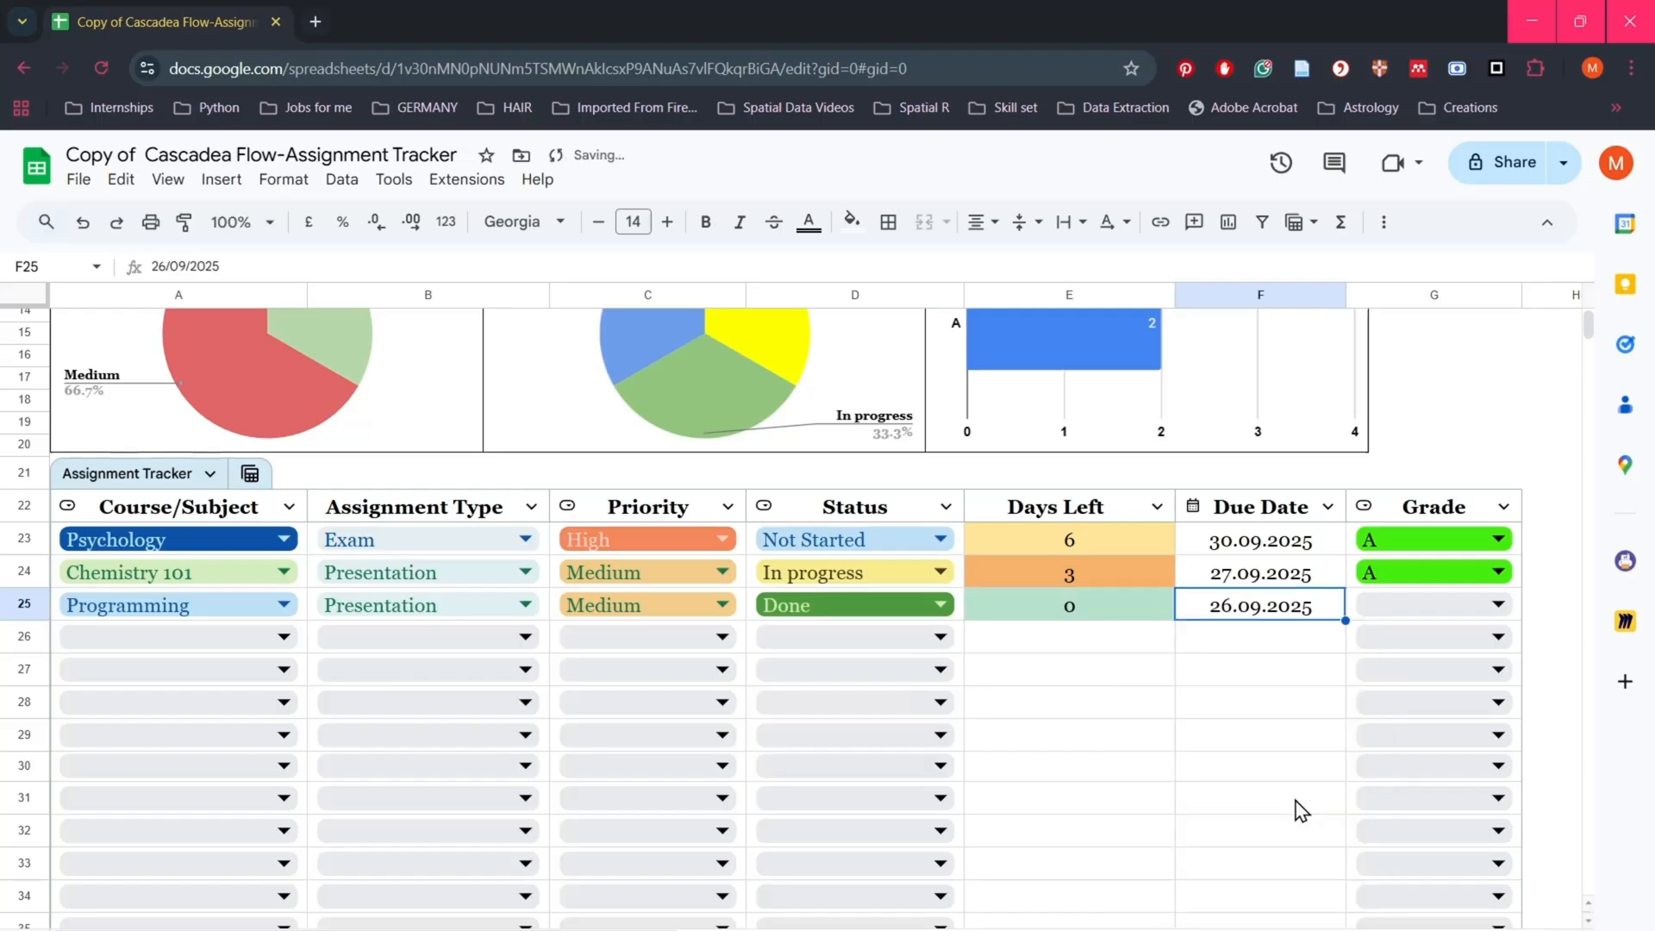
Step: Start the fourth assignment in row 26 with Chemistry 101 as the course, Midterms as the type and High priority
{"action": "left_click", "coordinate": [232, 648]}
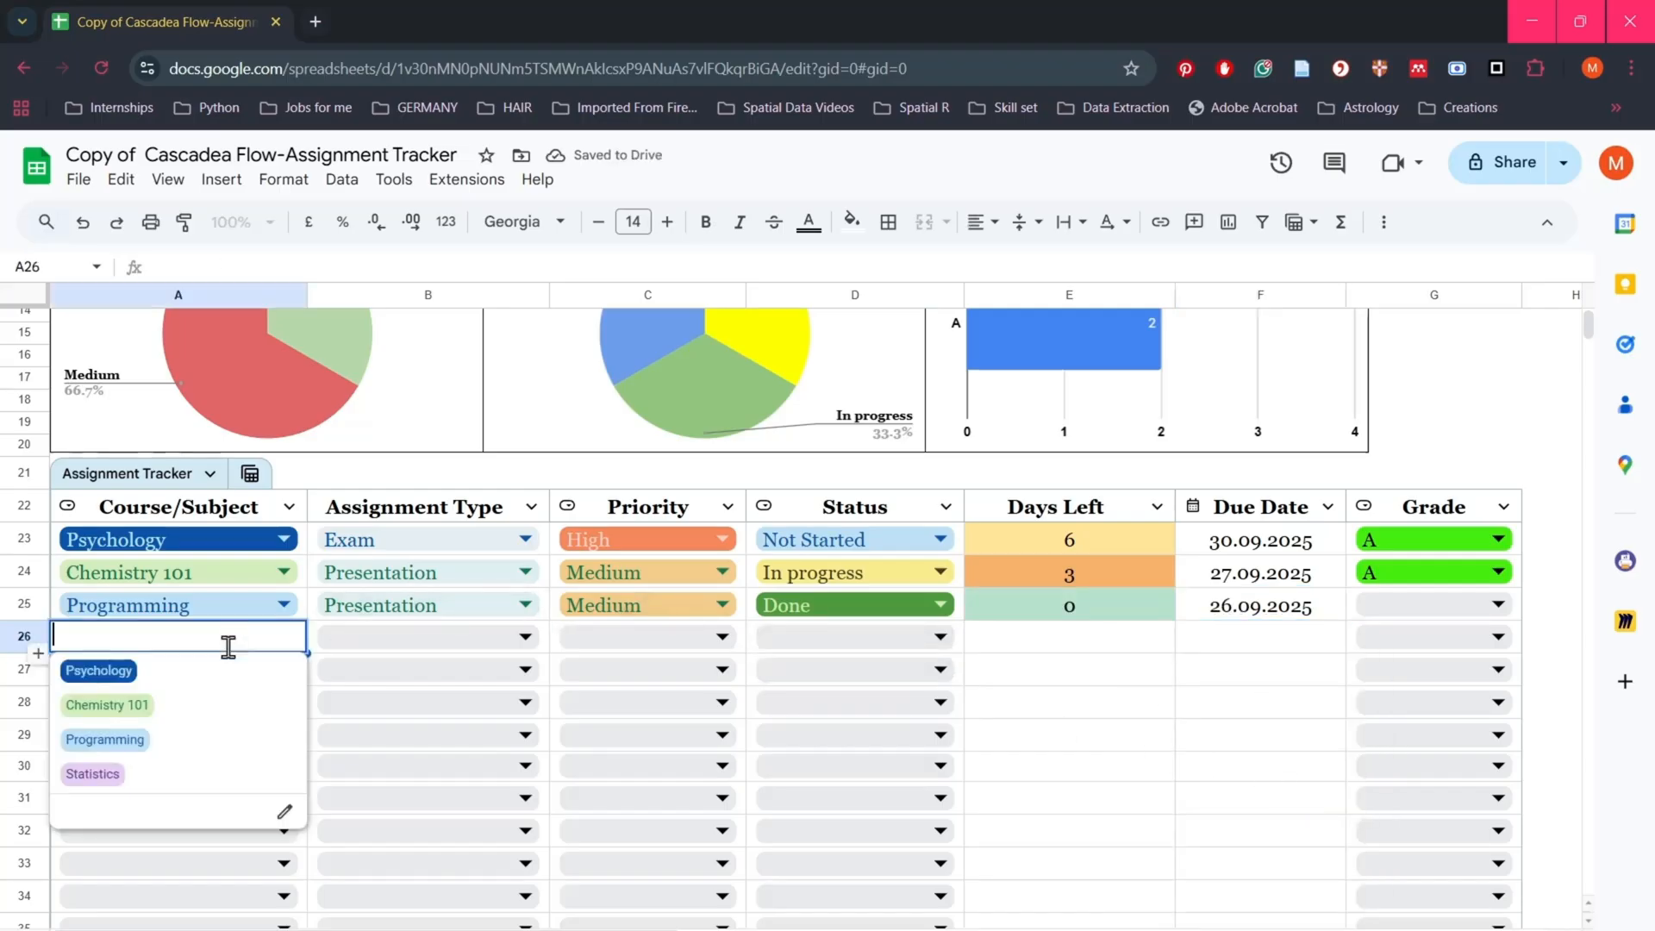
{"action": "left_click", "coordinate": [152, 702]}
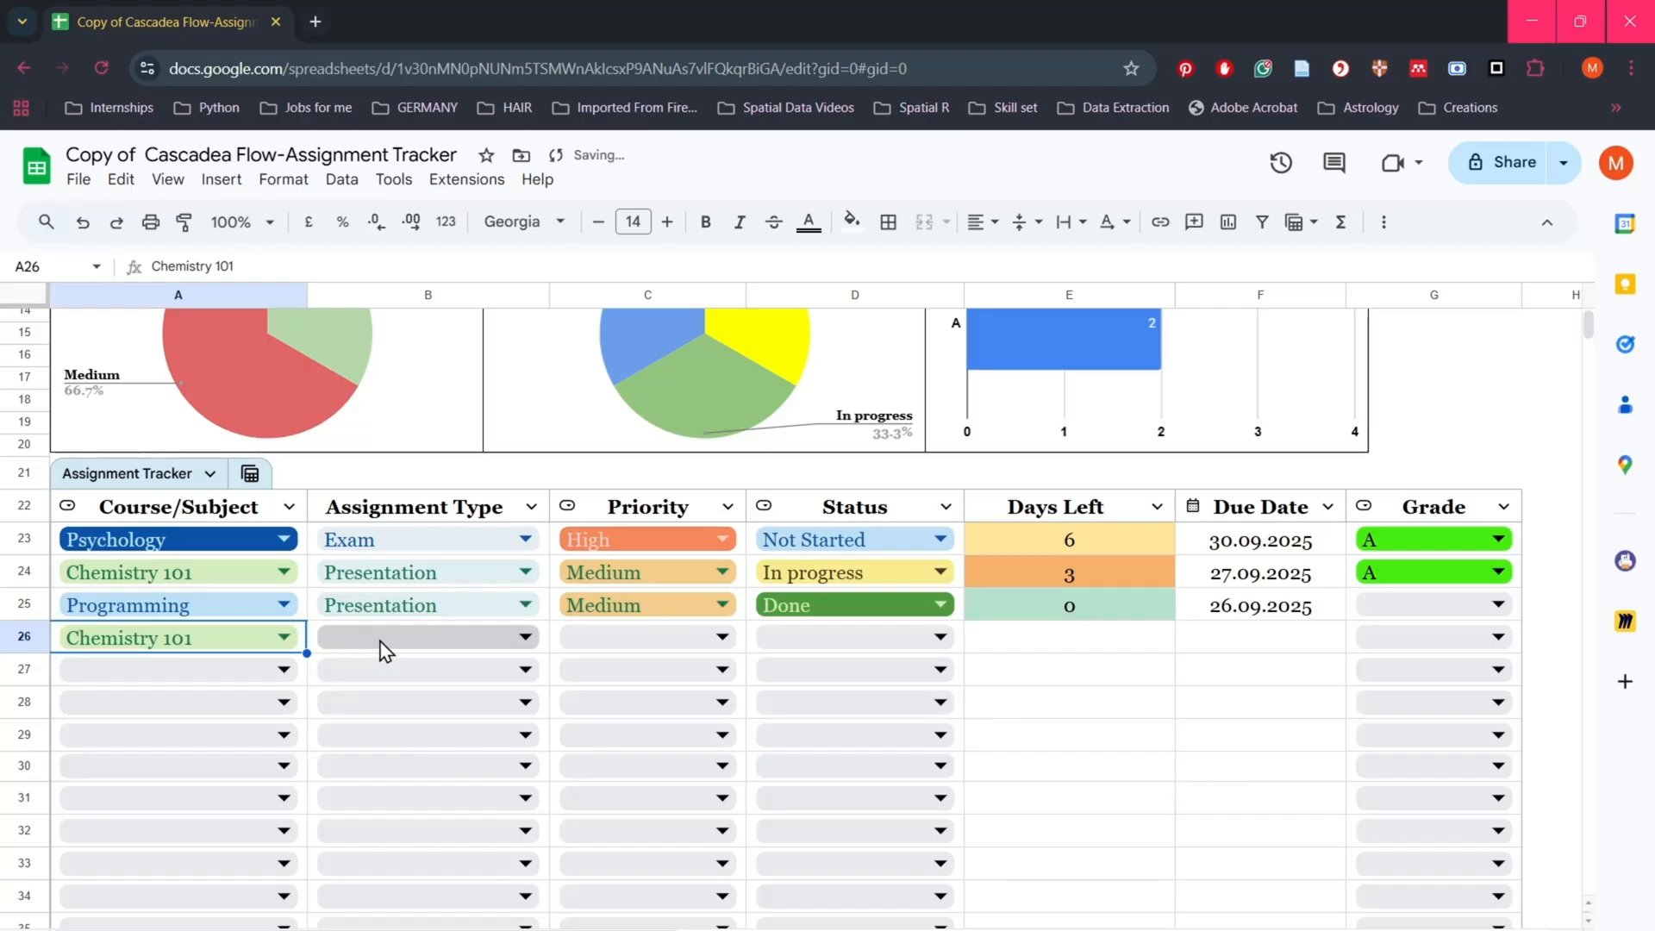
{"action": "left_click", "coordinate": [384, 642]}
{"action": "left_click", "coordinate": [439, 779]}
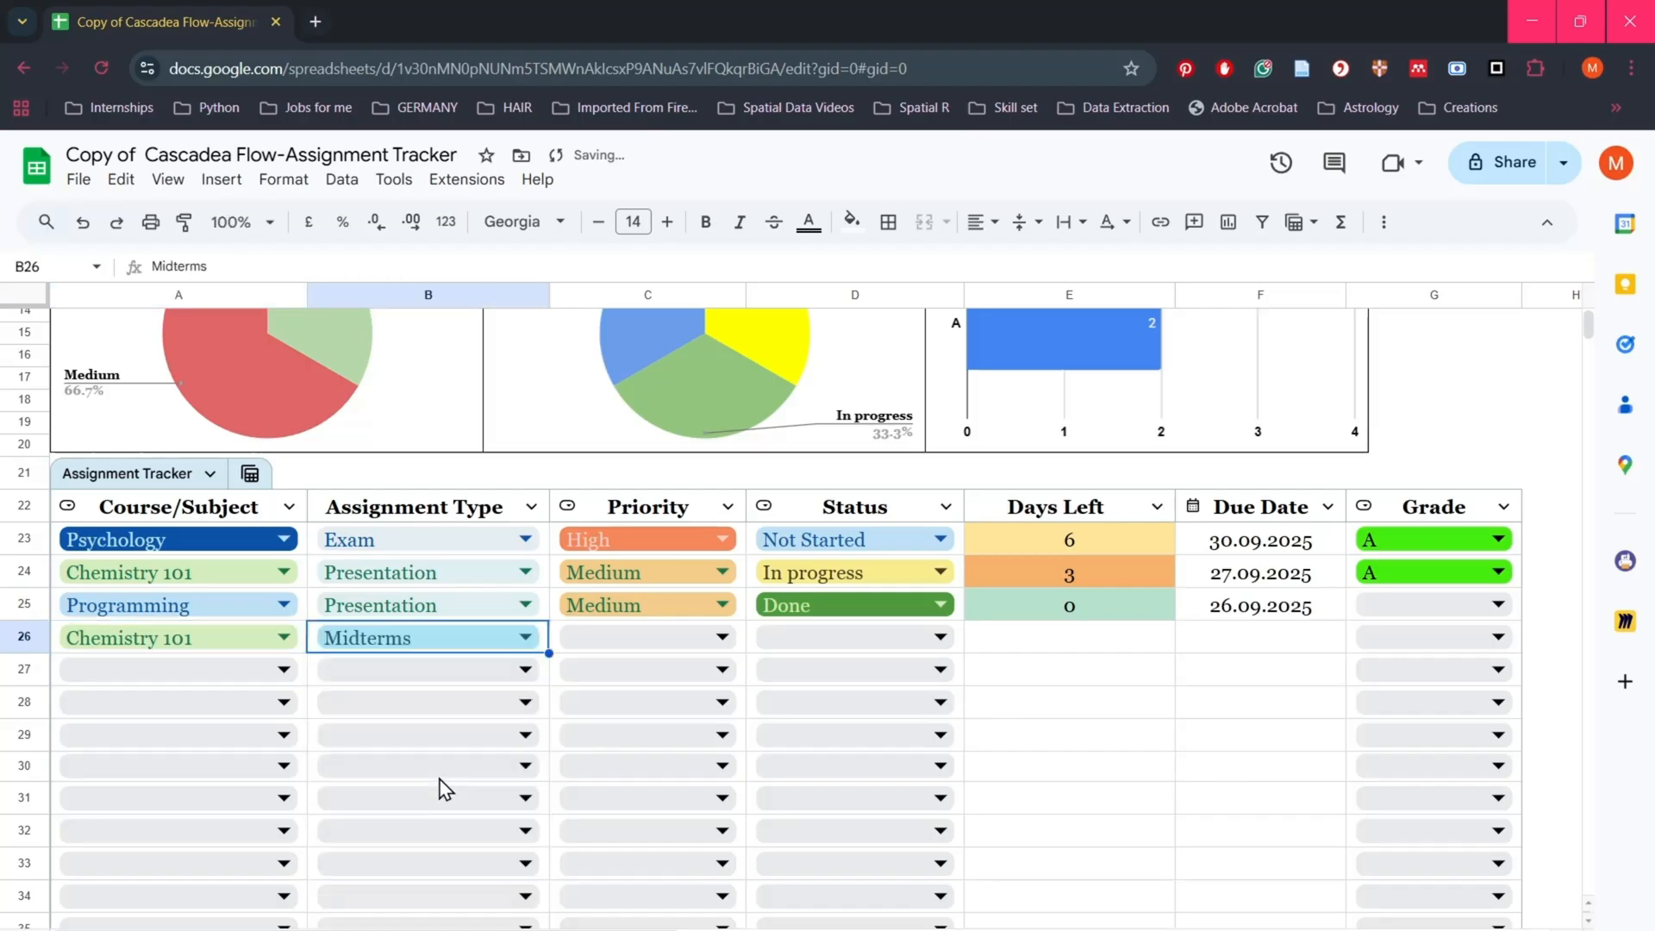
{"action": "left_click", "coordinate": [599, 642]}
{"action": "left_click", "coordinate": [625, 743]}
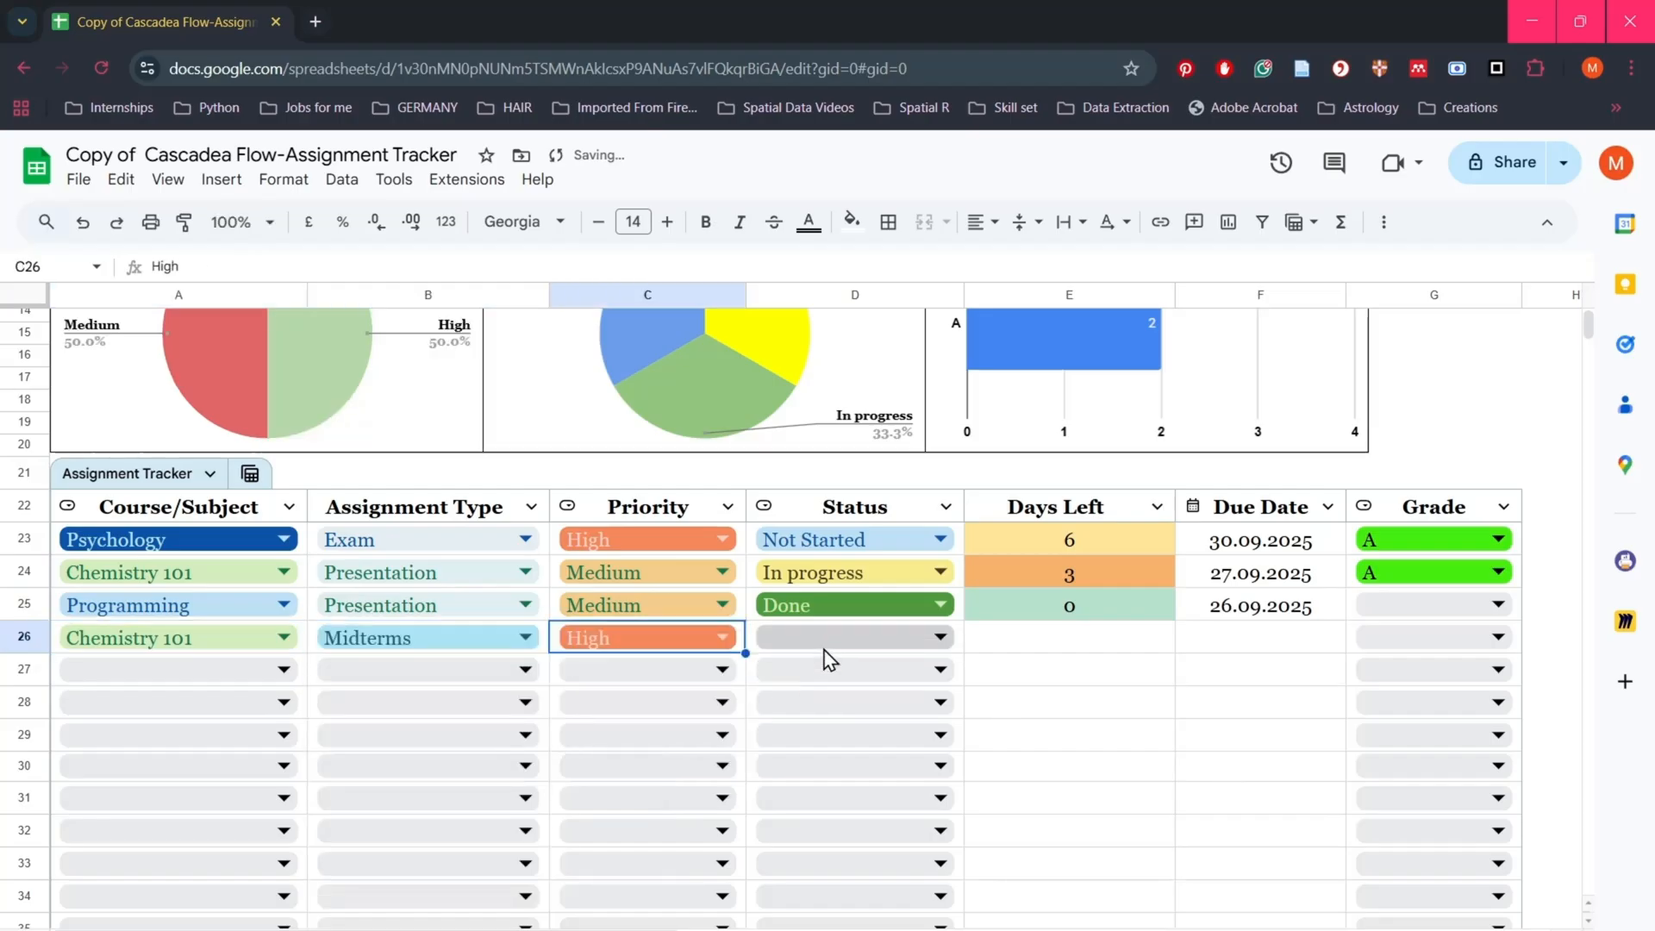
Step: Set the row 26 assignment's status to Not Started and its due date to 25.10.2025
{"action": "left_click", "coordinate": [823, 640]}
{"action": "left_click", "coordinate": [791, 776]}
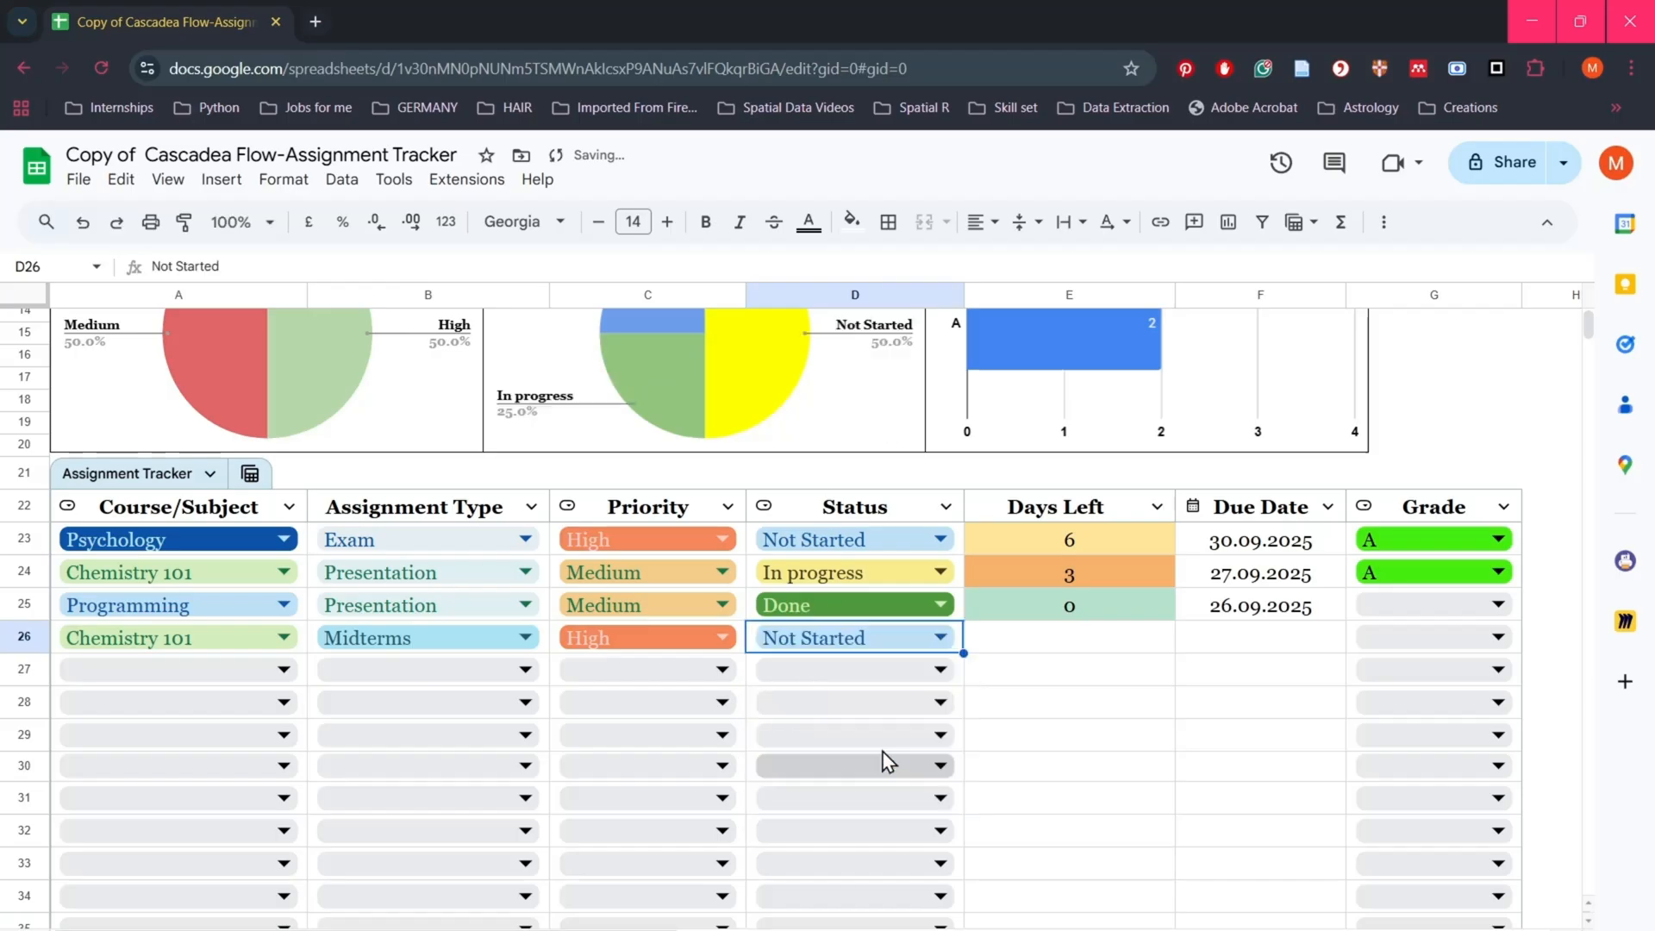
{"action": "double_click", "coordinate": [1225, 642]}
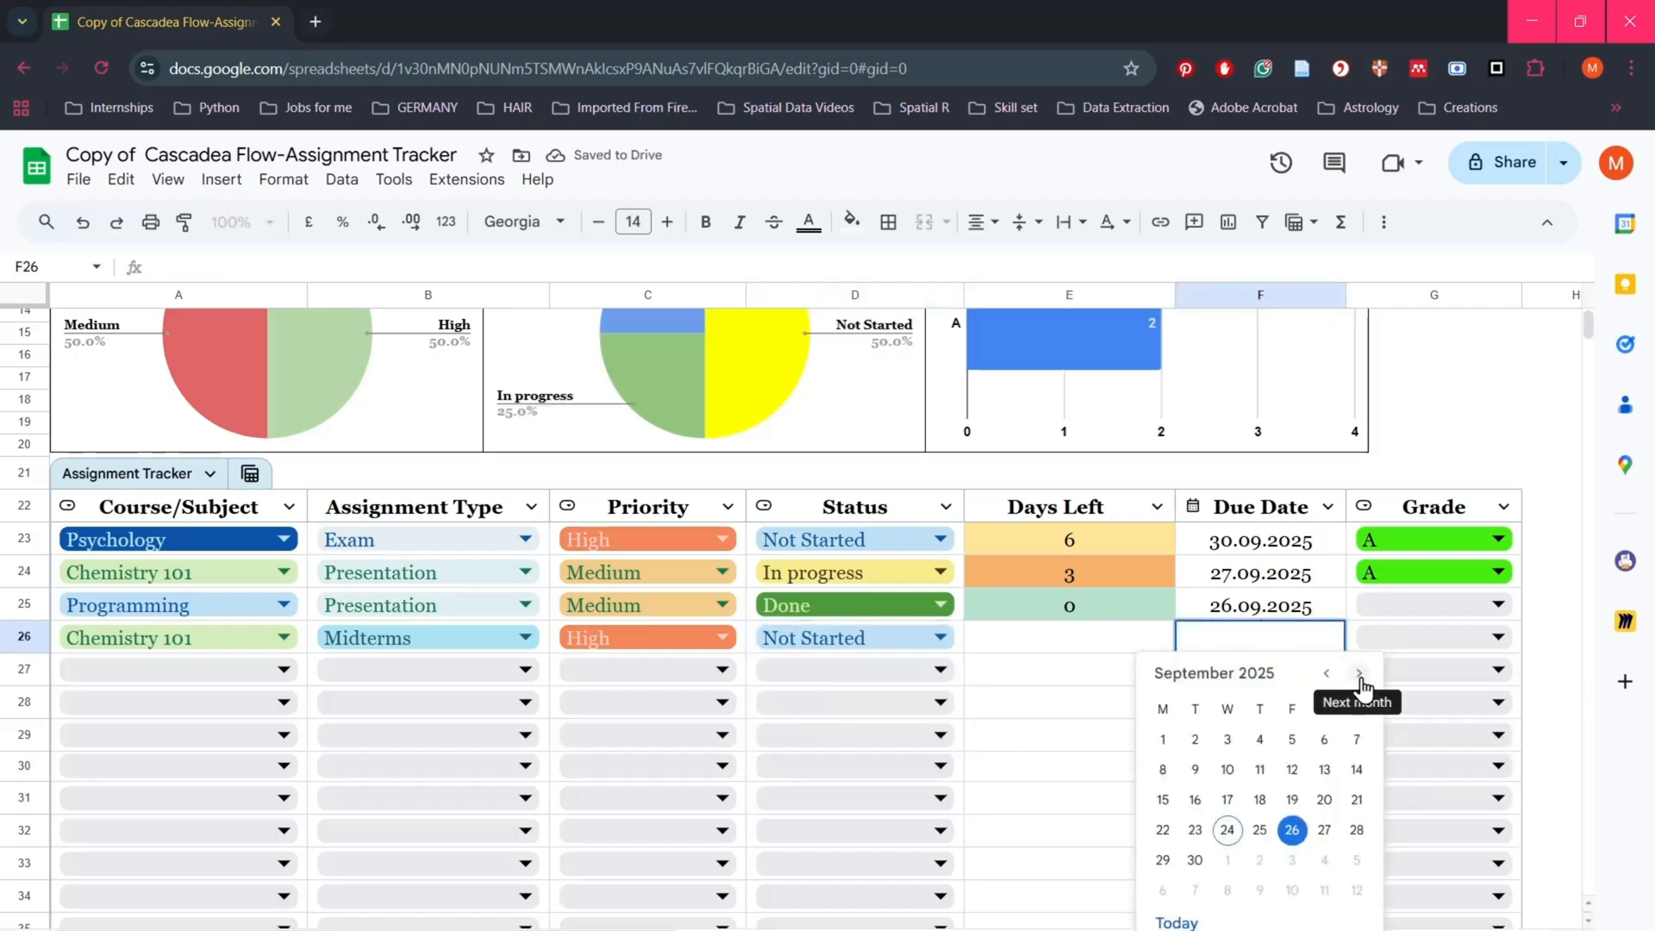
{"action": "left_click", "coordinate": [1359, 675]}
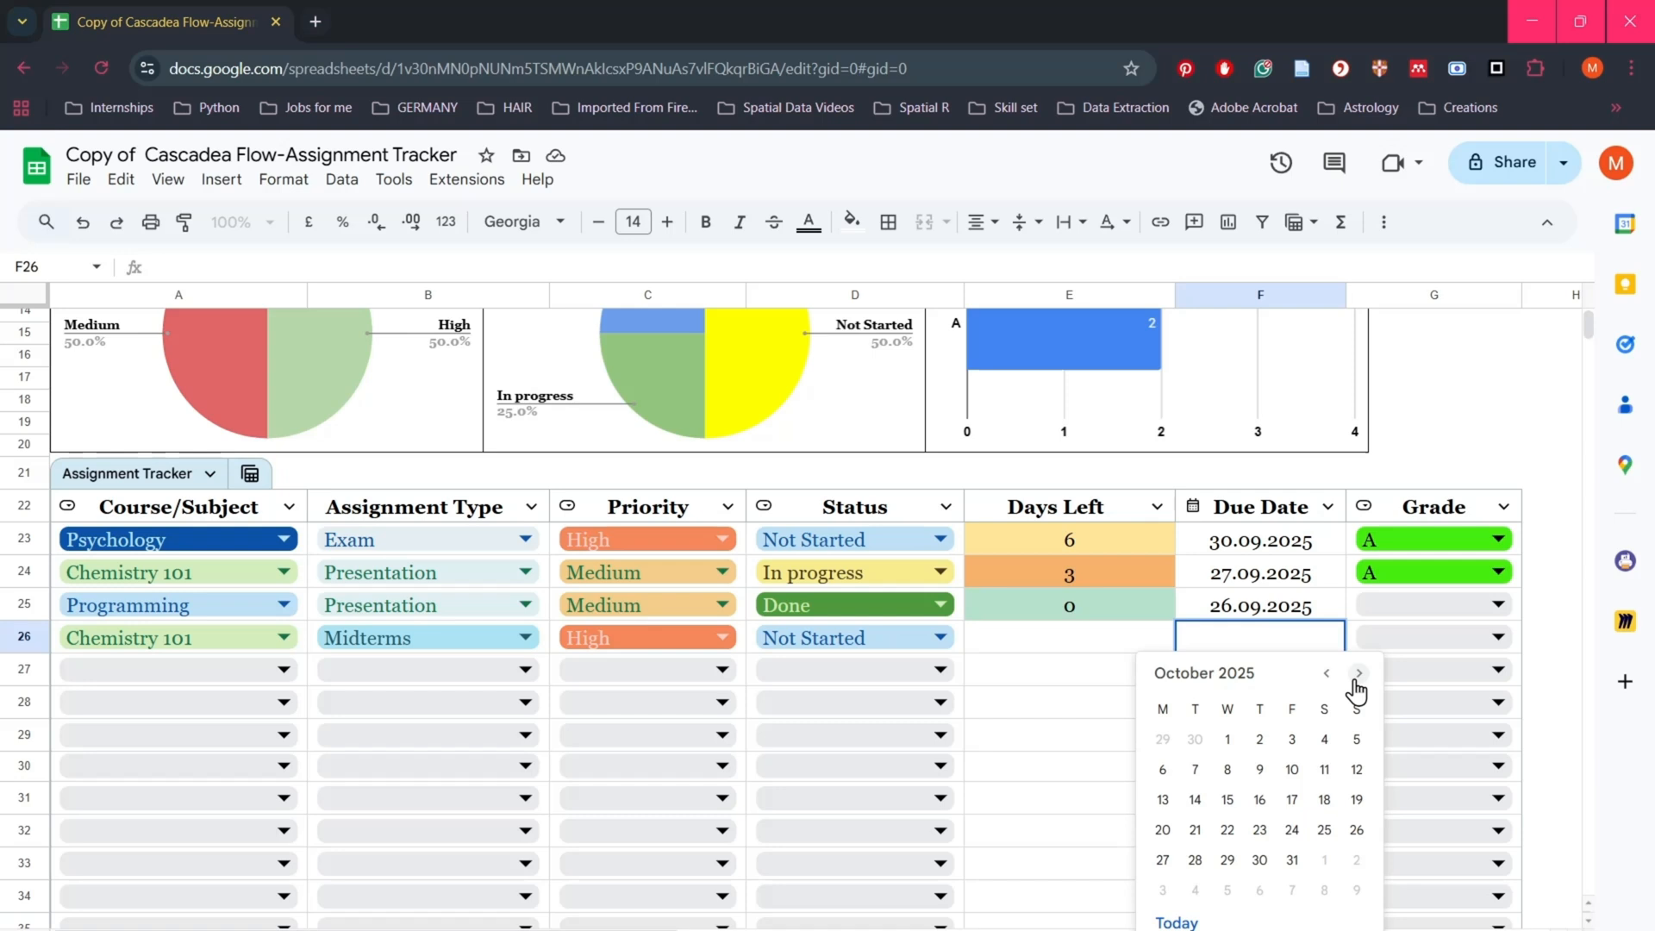
{"action": "left_click", "coordinate": [1324, 830]}
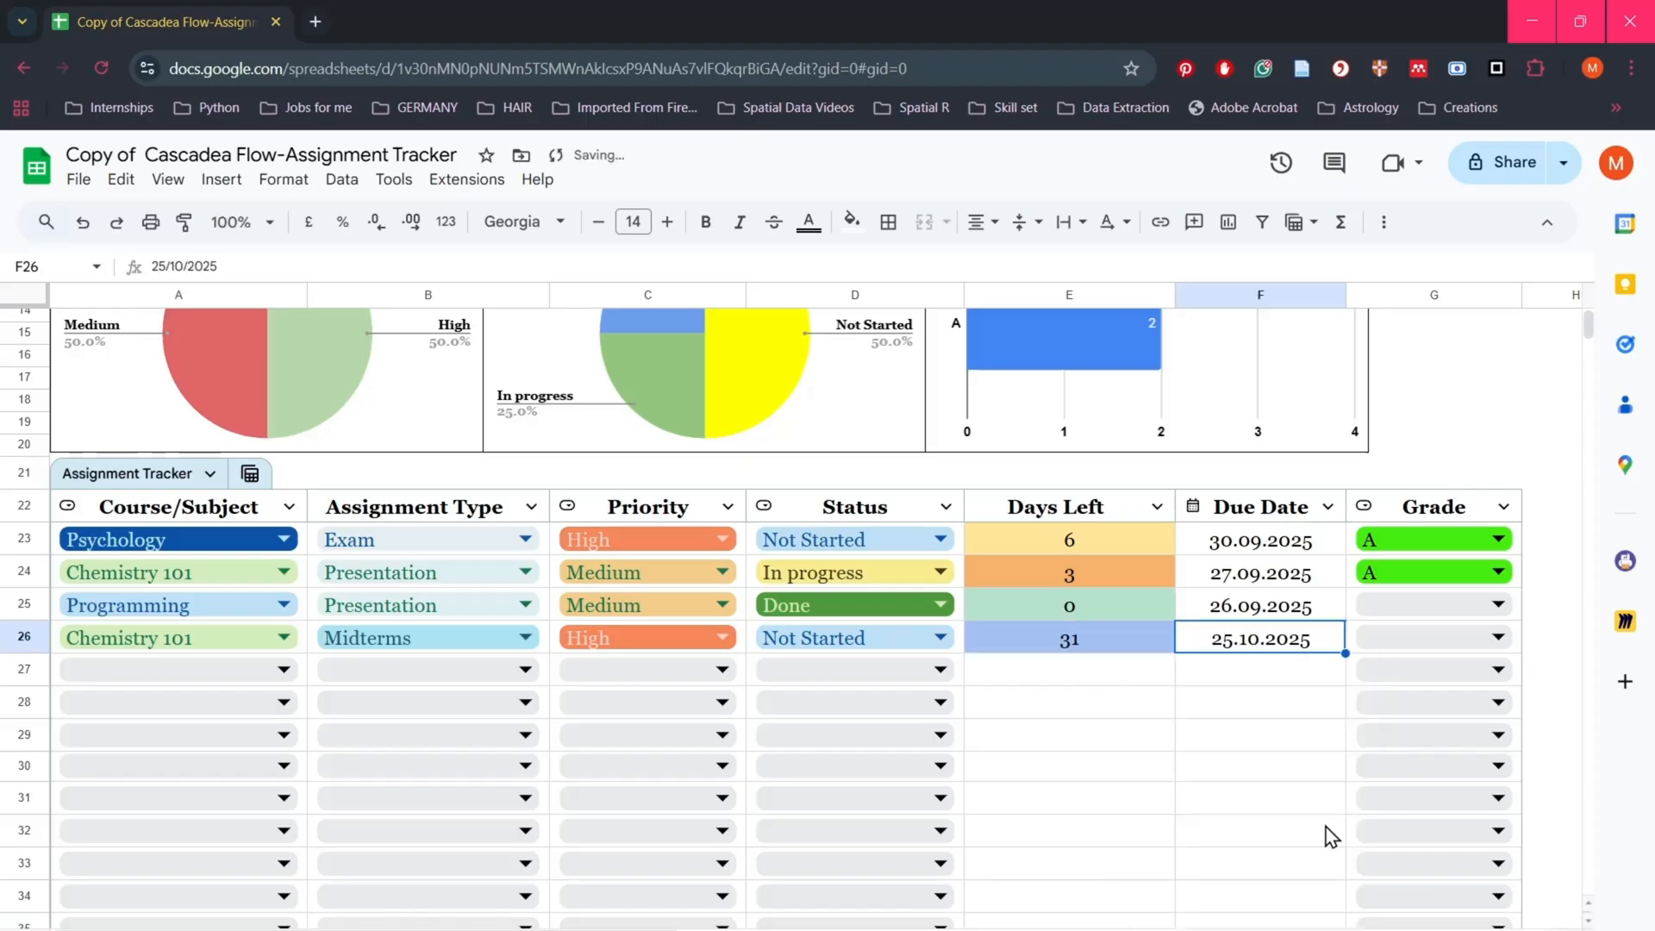
Step: Start the fifth assignment in row 27 with Programming as the course, Midterms as the type and High priority
{"action": "left_click", "coordinate": [195, 681]}
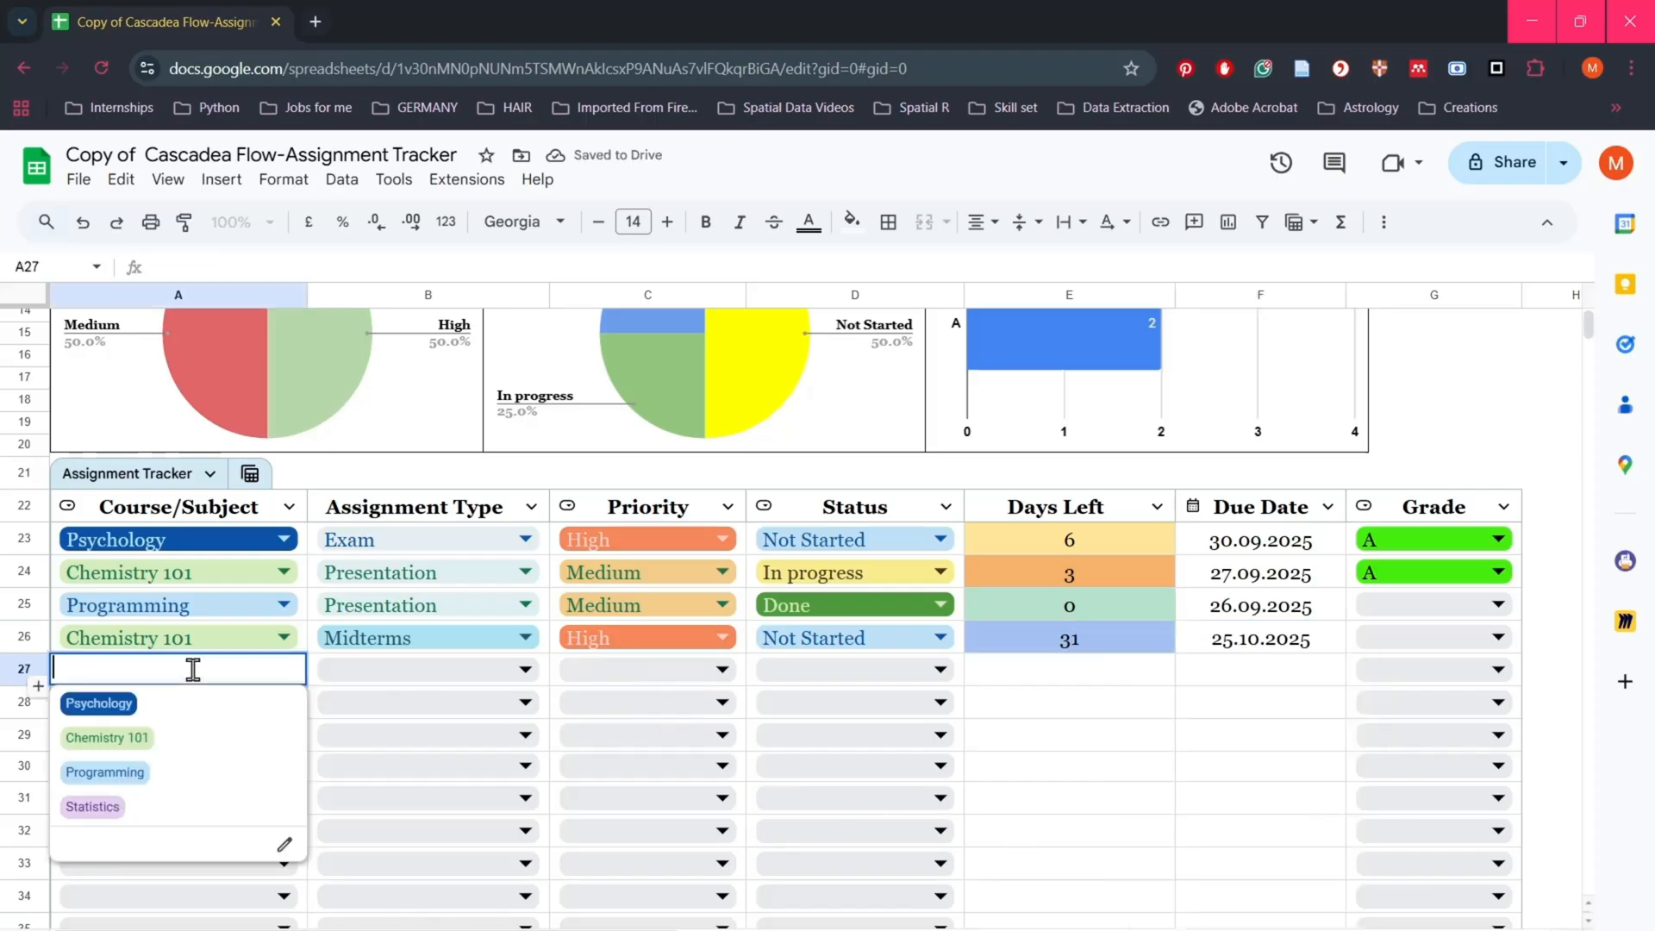
{"action": "left_click", "coordinate": [164, 769]}
{"action": "left_click", "coordinate": [447, 681]}
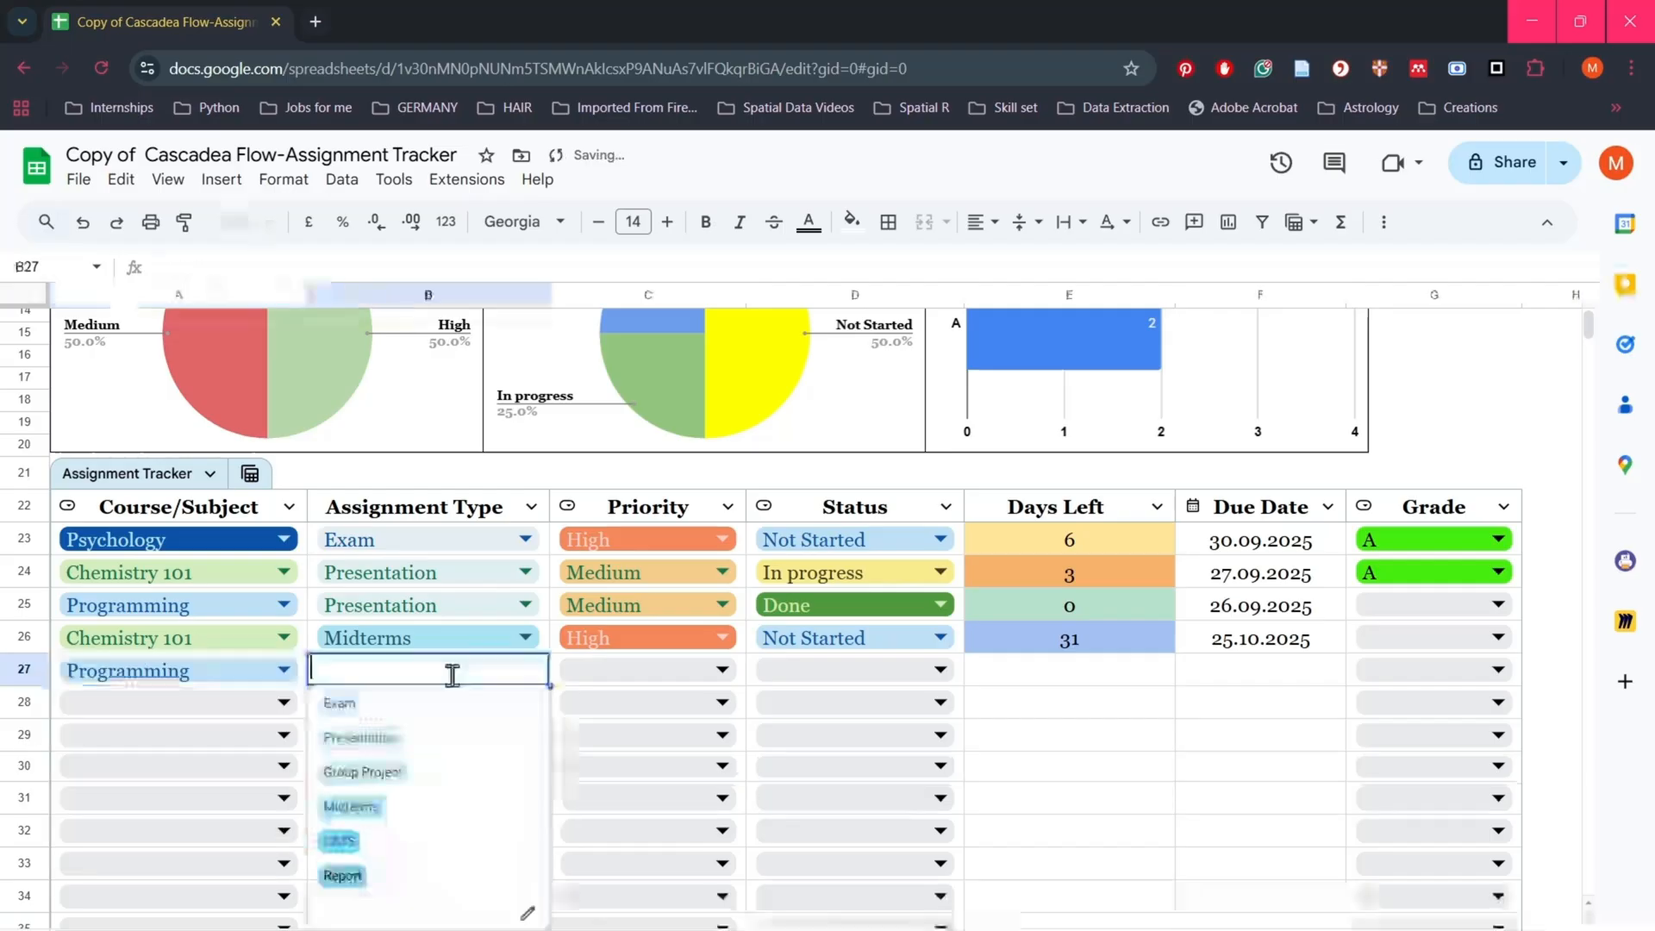
{"action": "left_click", "coordinate": [485, 804]}
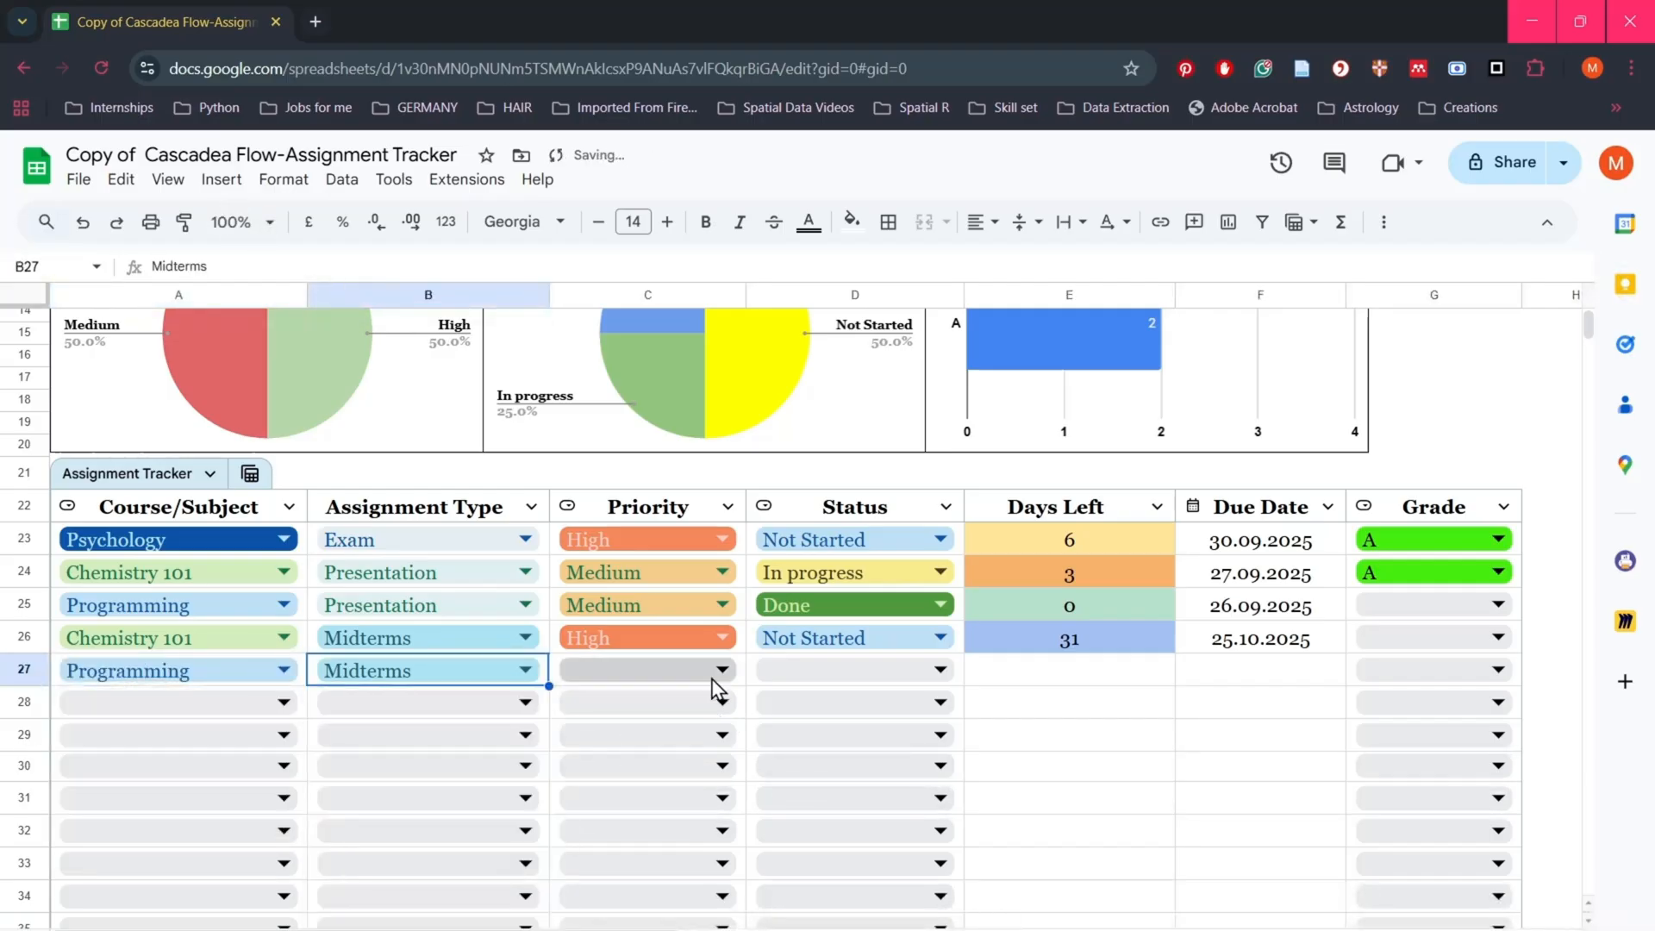
{"action": "left_click", "coordinate": [708, 676]}
{"action": "left_click", "coordinate": [682, 788]}
Step: Set the row 27 assignment's status to Not Started and its due date to 23.10.2025
{"action": "left_click", "coordinate": [905, 670]}
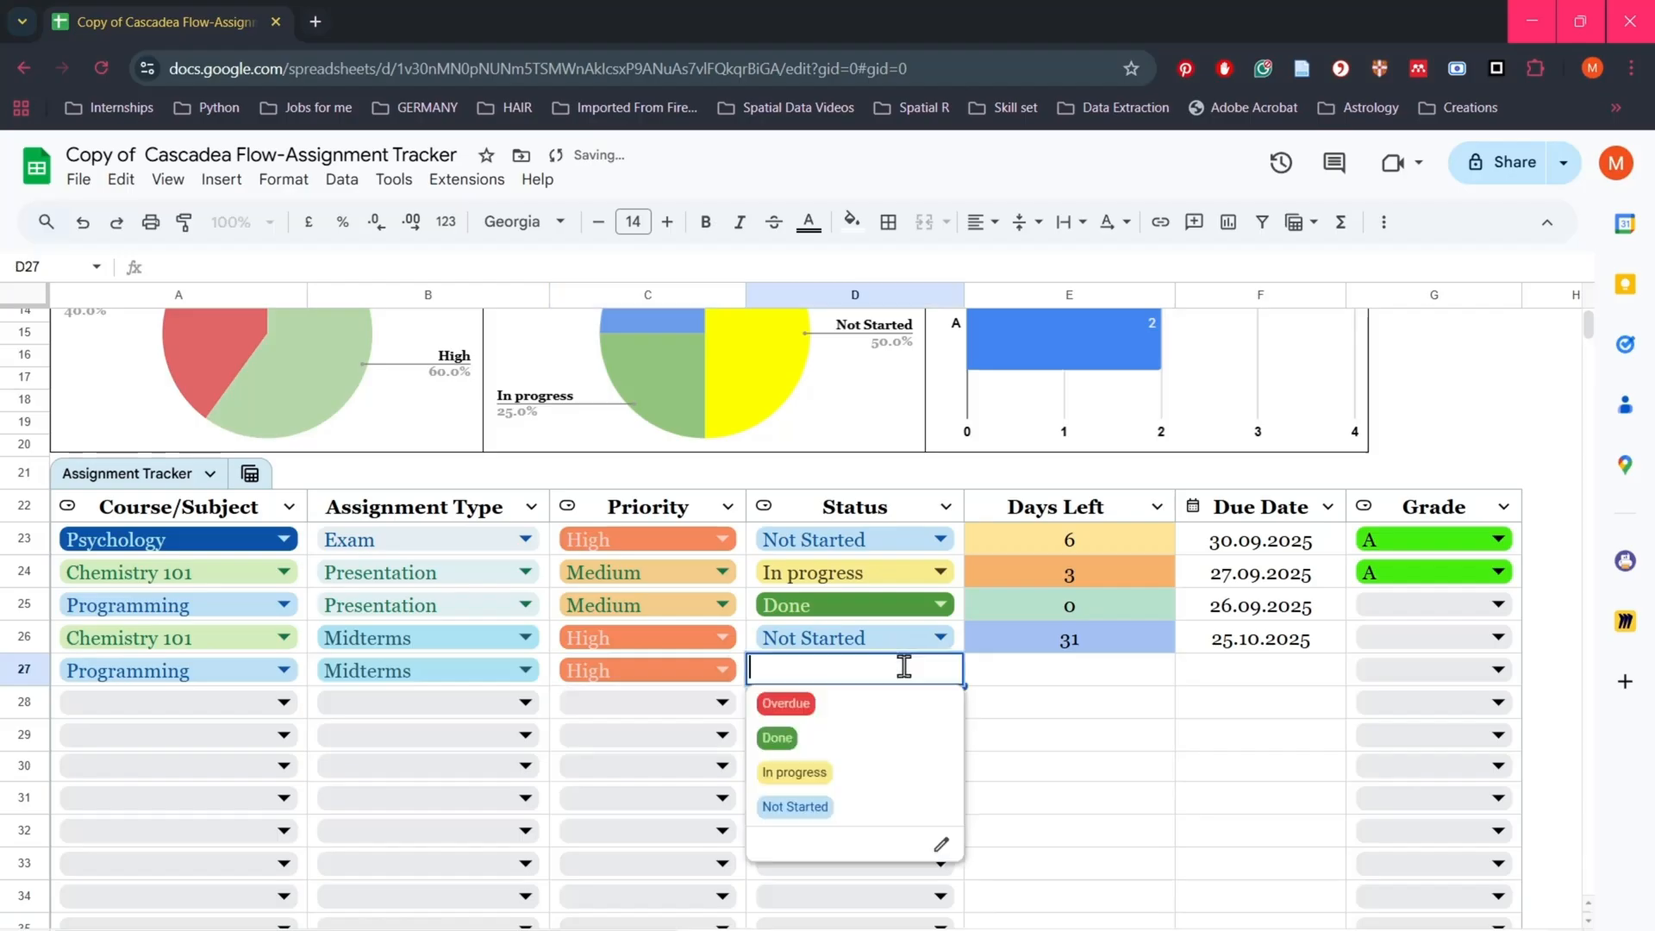
{"action": "left_click", "coordinate": [795, 807]}
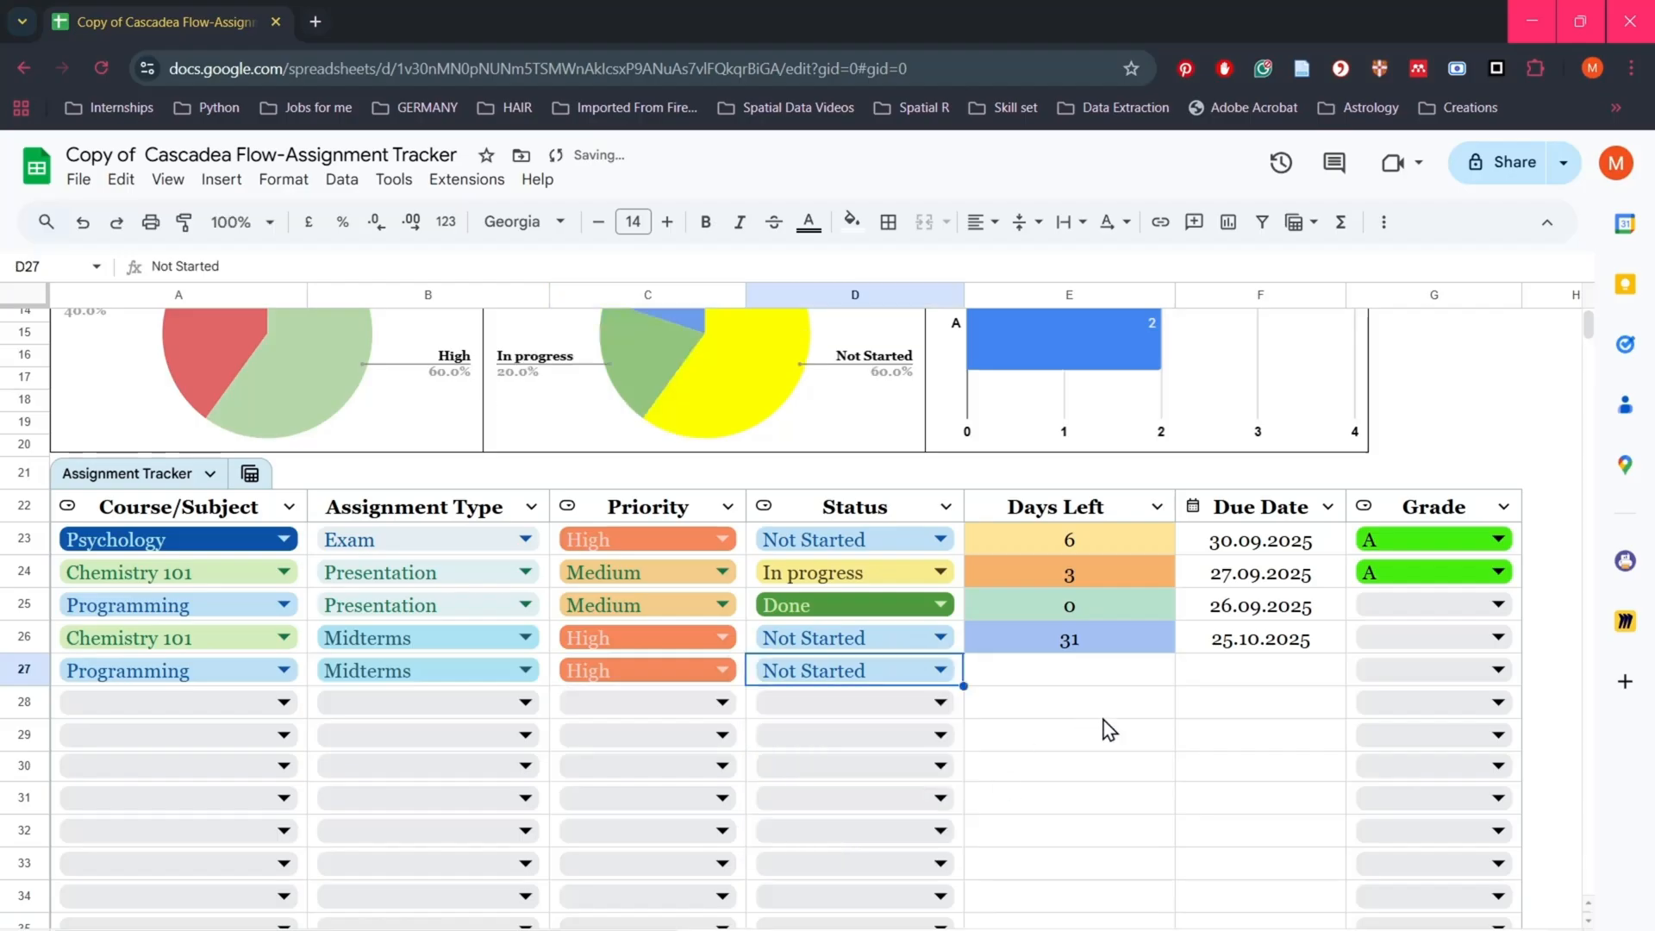
{"action": "double_click", "coordinate": [1225, 677]}
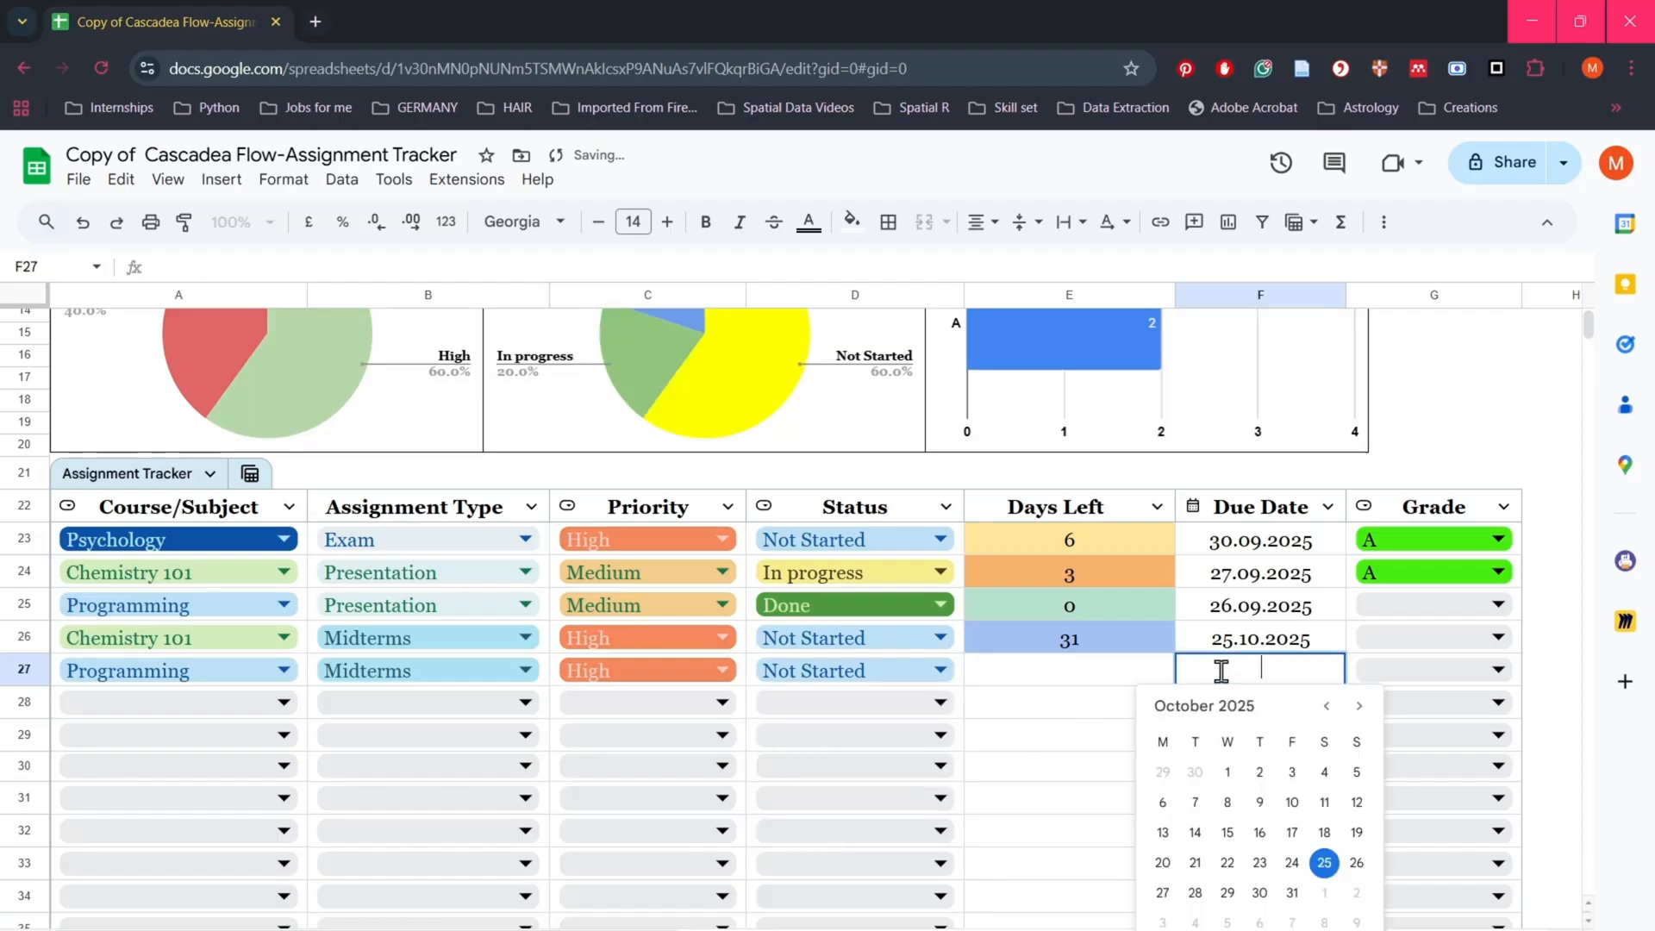
{"action": "left_click", "coordinate": [1260, 863]}
Step: Start the sixth assignment in row 28 with Statistics as the course, CATS as the type and Medium priority
{"action": "left_click", "coordinate": [282, 703]}
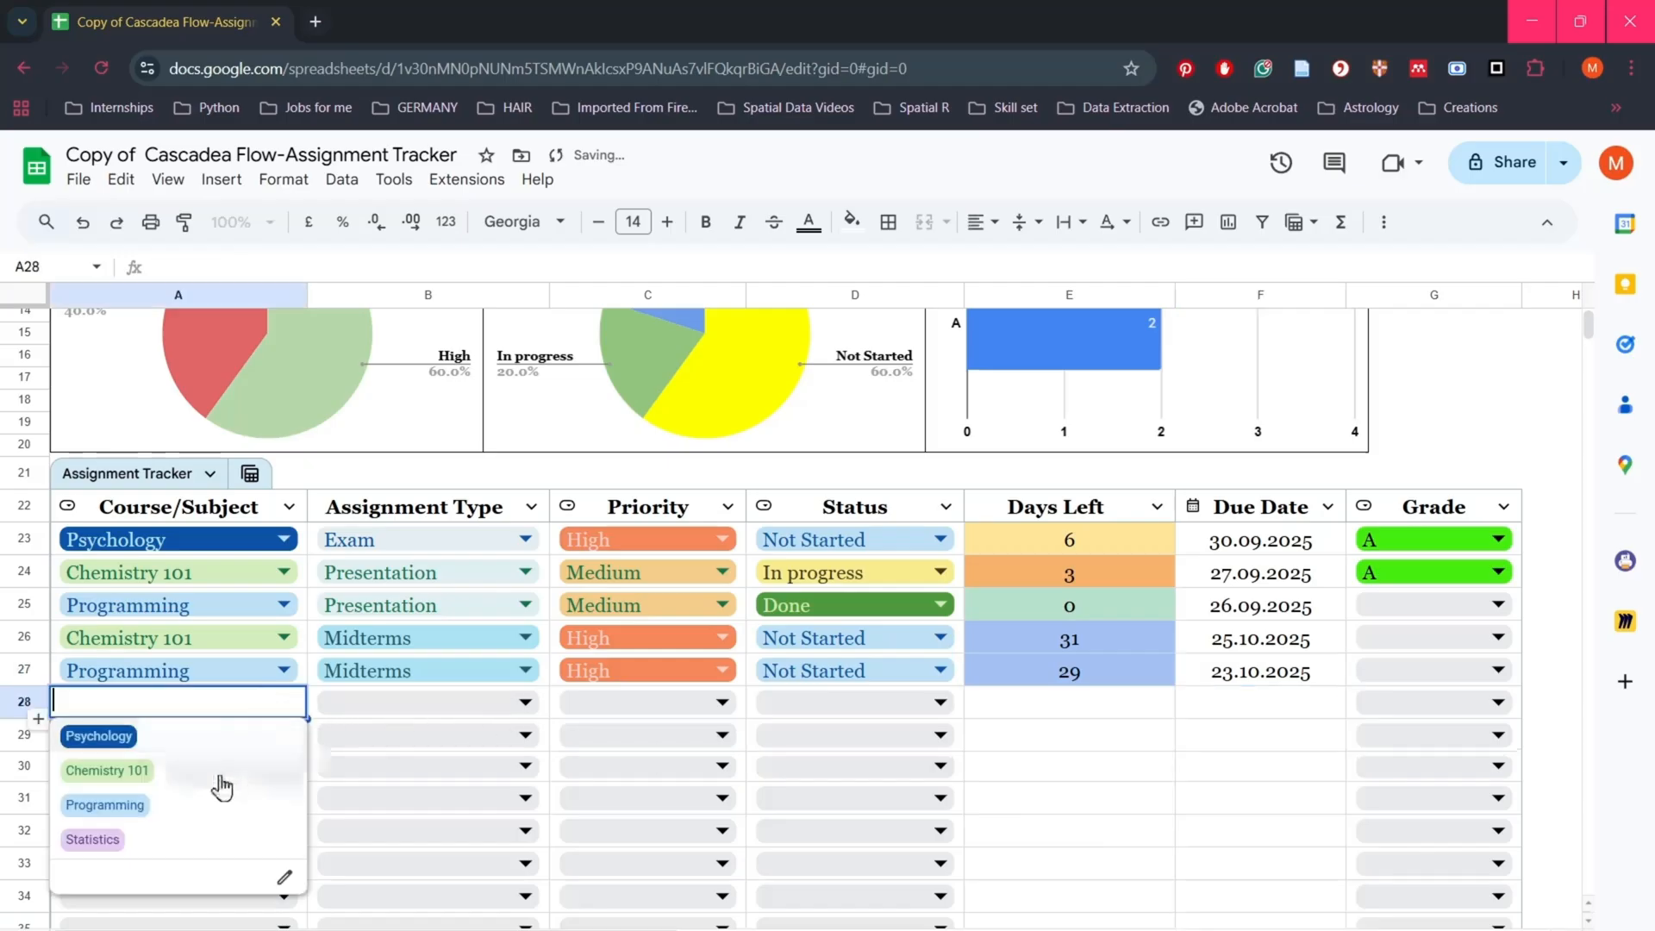
{"action": "left_click", "coordinate": [207, 843]}
{"action": "left_click", "coordinate": [443, 710]}
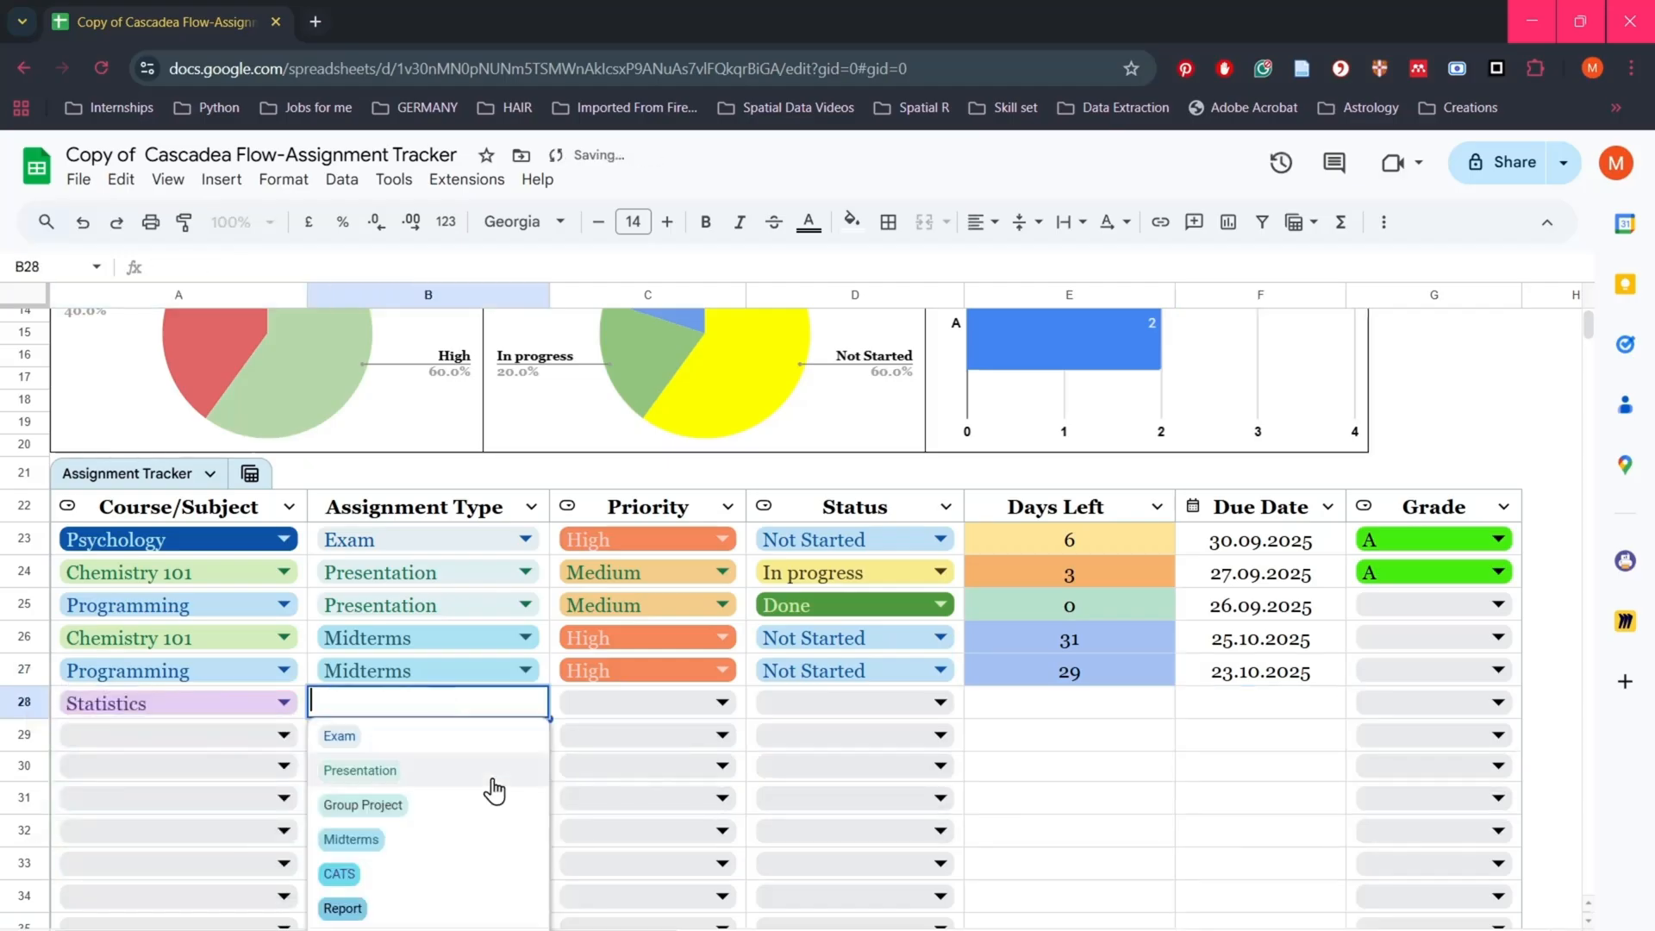
{"action": "left_click", "coordinate": [470, 875]}
{"action": "left_click", "coordinate": [716, 705]}
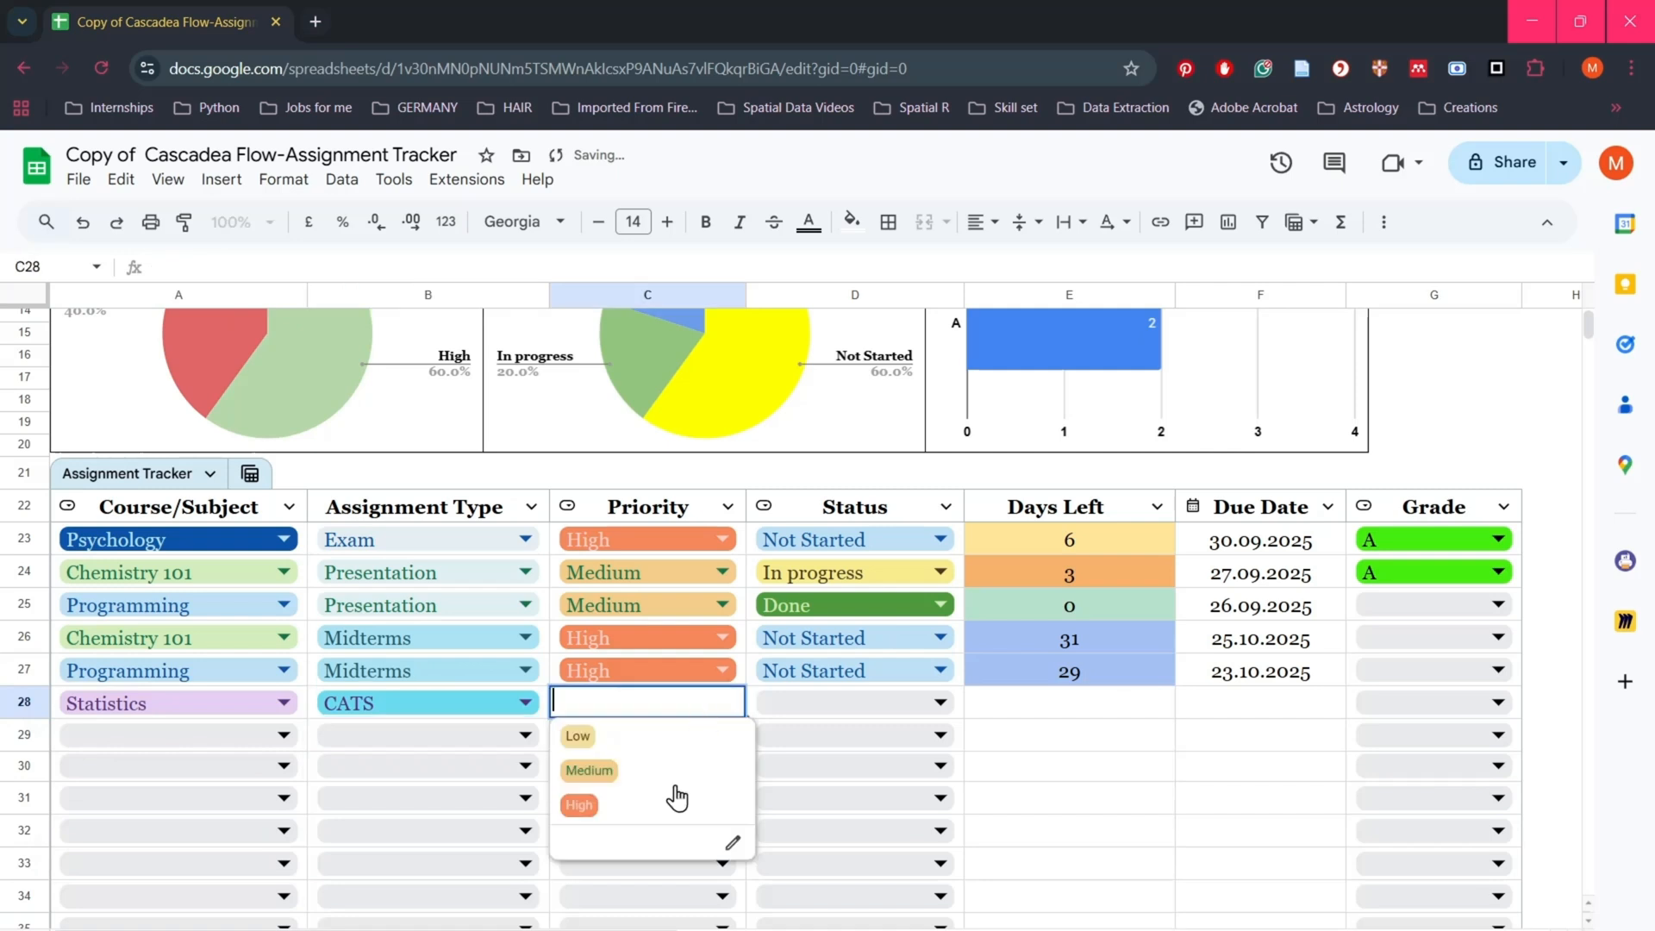
{"action": "left_click", "coordinate": [668, 773]}
Step: Set the row 28 assignment's status to In progress and its due date to 13.11.2025
{"action": "left_click", "coordinate": [835, 709]}
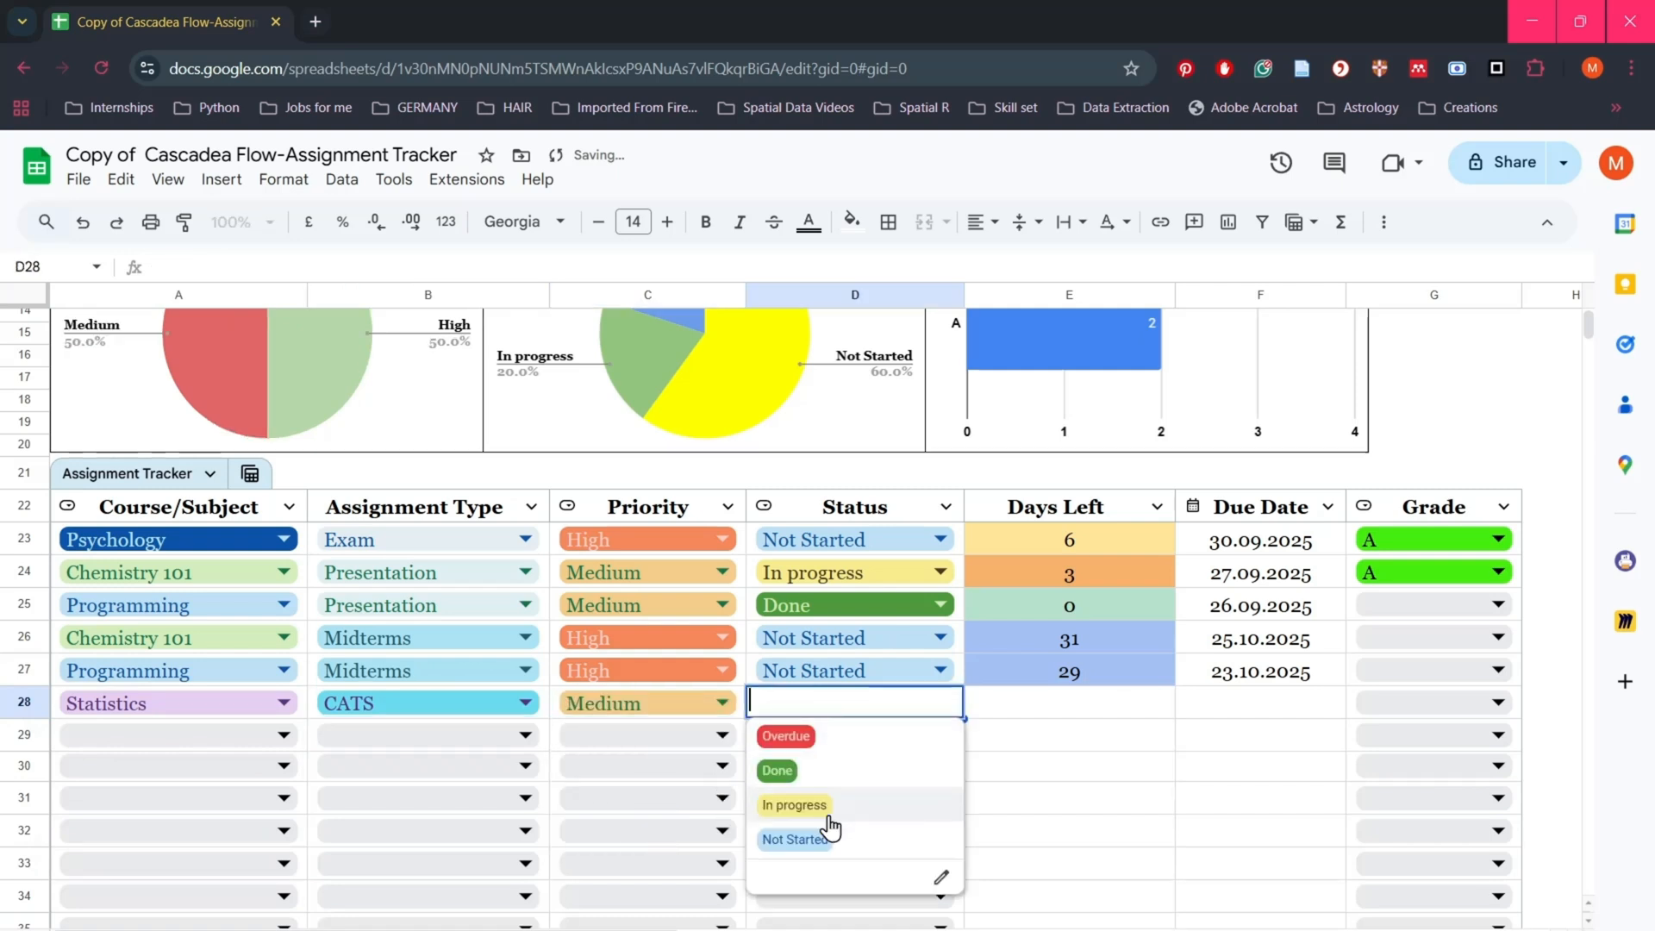
{"action": "left_click", "coordinate": [817, 808]}
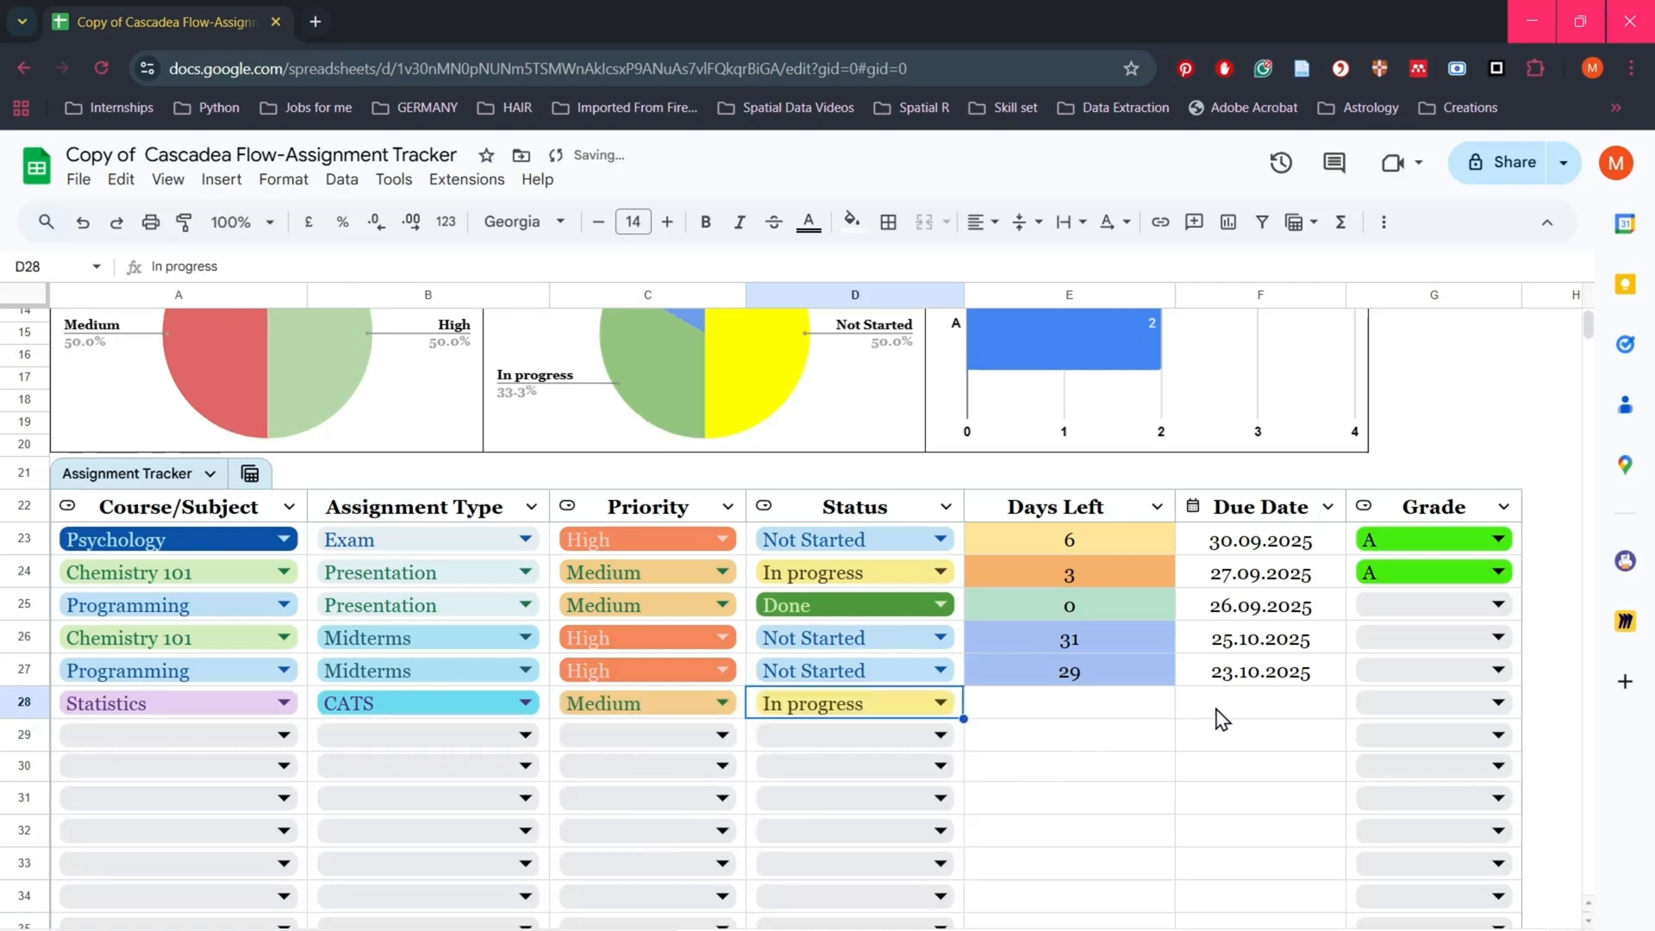
{"action": "double_click", "coordinate": [1248, 705]}
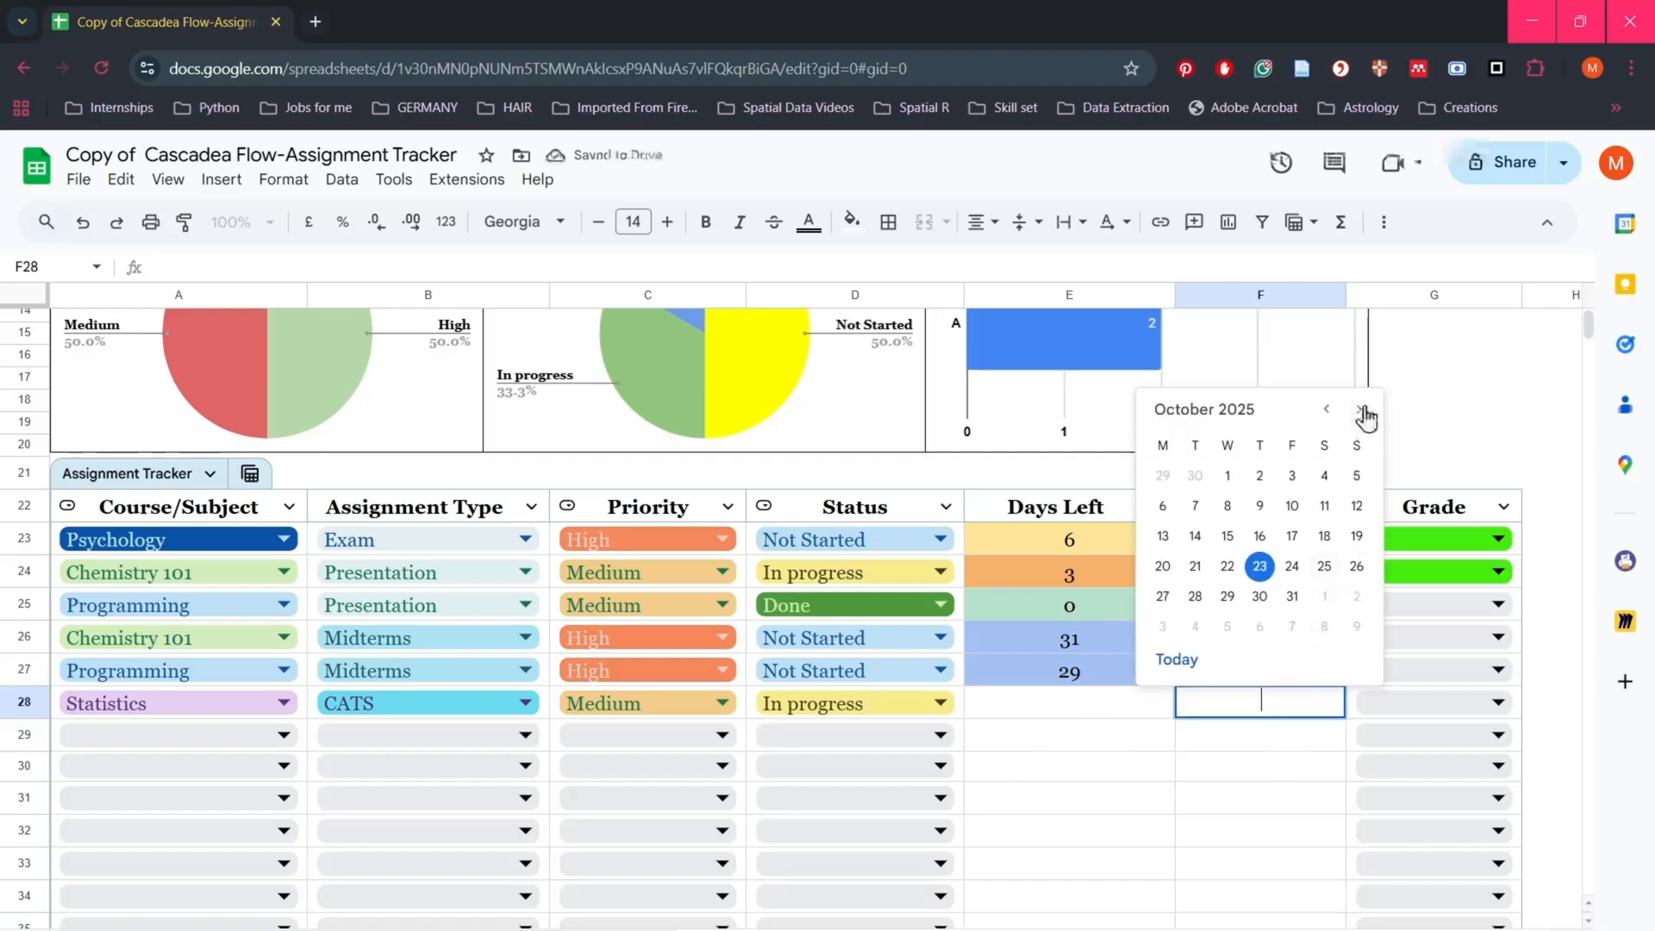
{"action": "left_click", "coordinate": [1359, 409]}
{"action": "left_click", "coordinate": [1259, 537]}
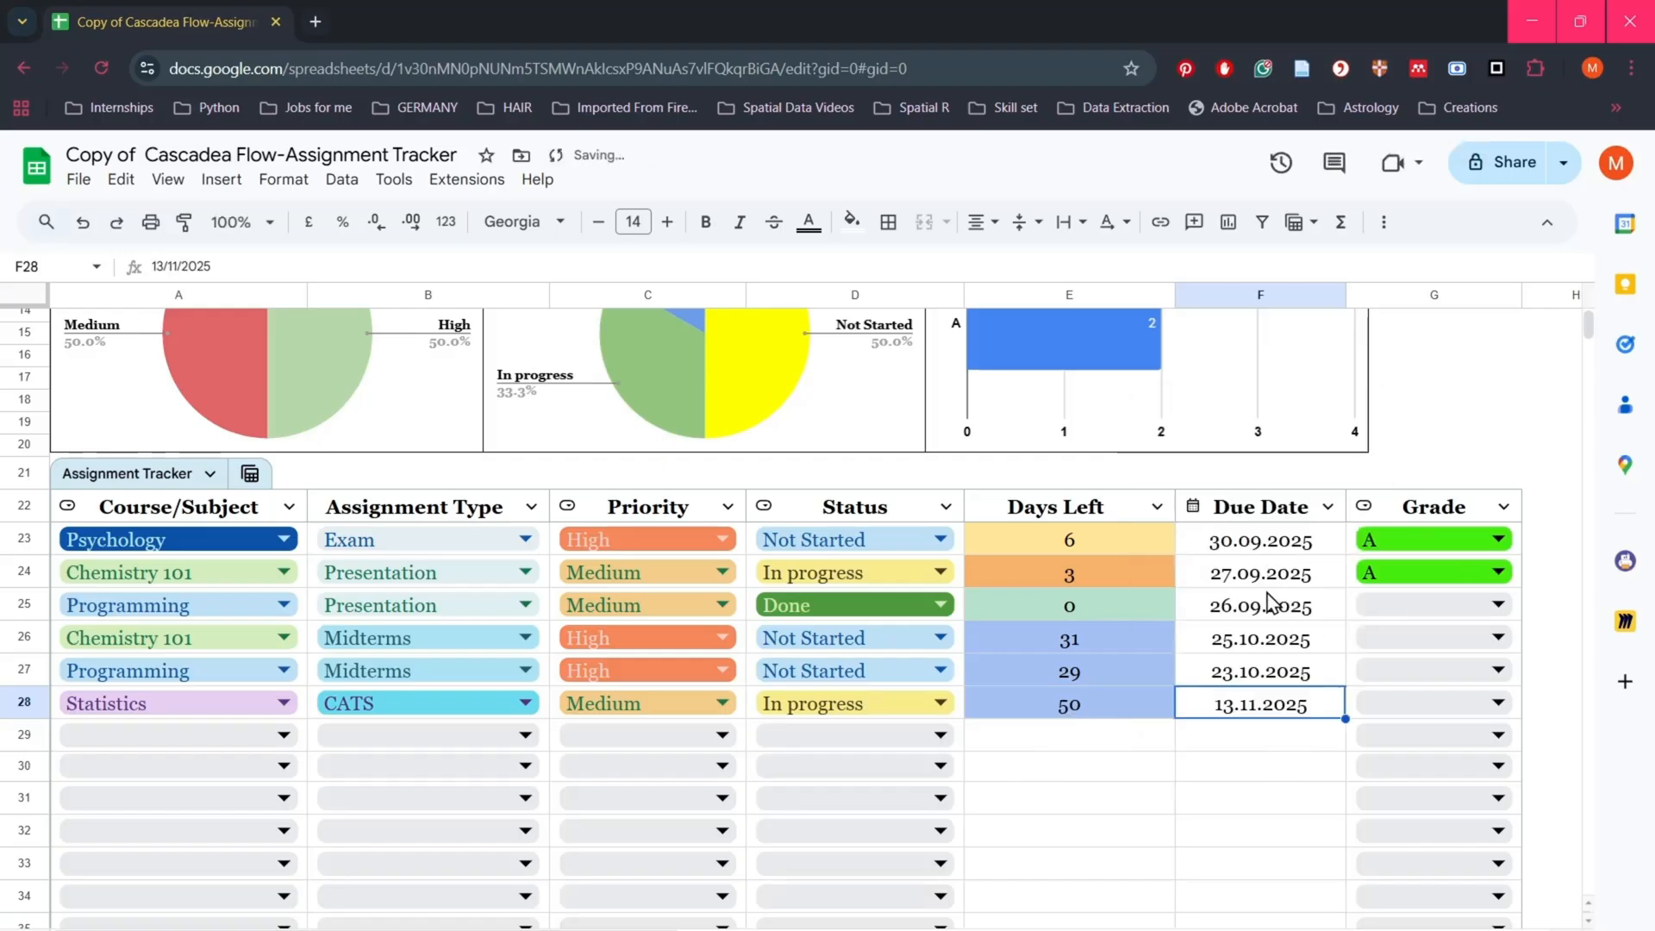
Step: Start the seventh assignment in row 29 with Programming as the course, Report as the type and Medium priority
{"action": "left_click", "coordinate": [259, 738]}
{"action": "left_click", "coordinate": [185, 843]}
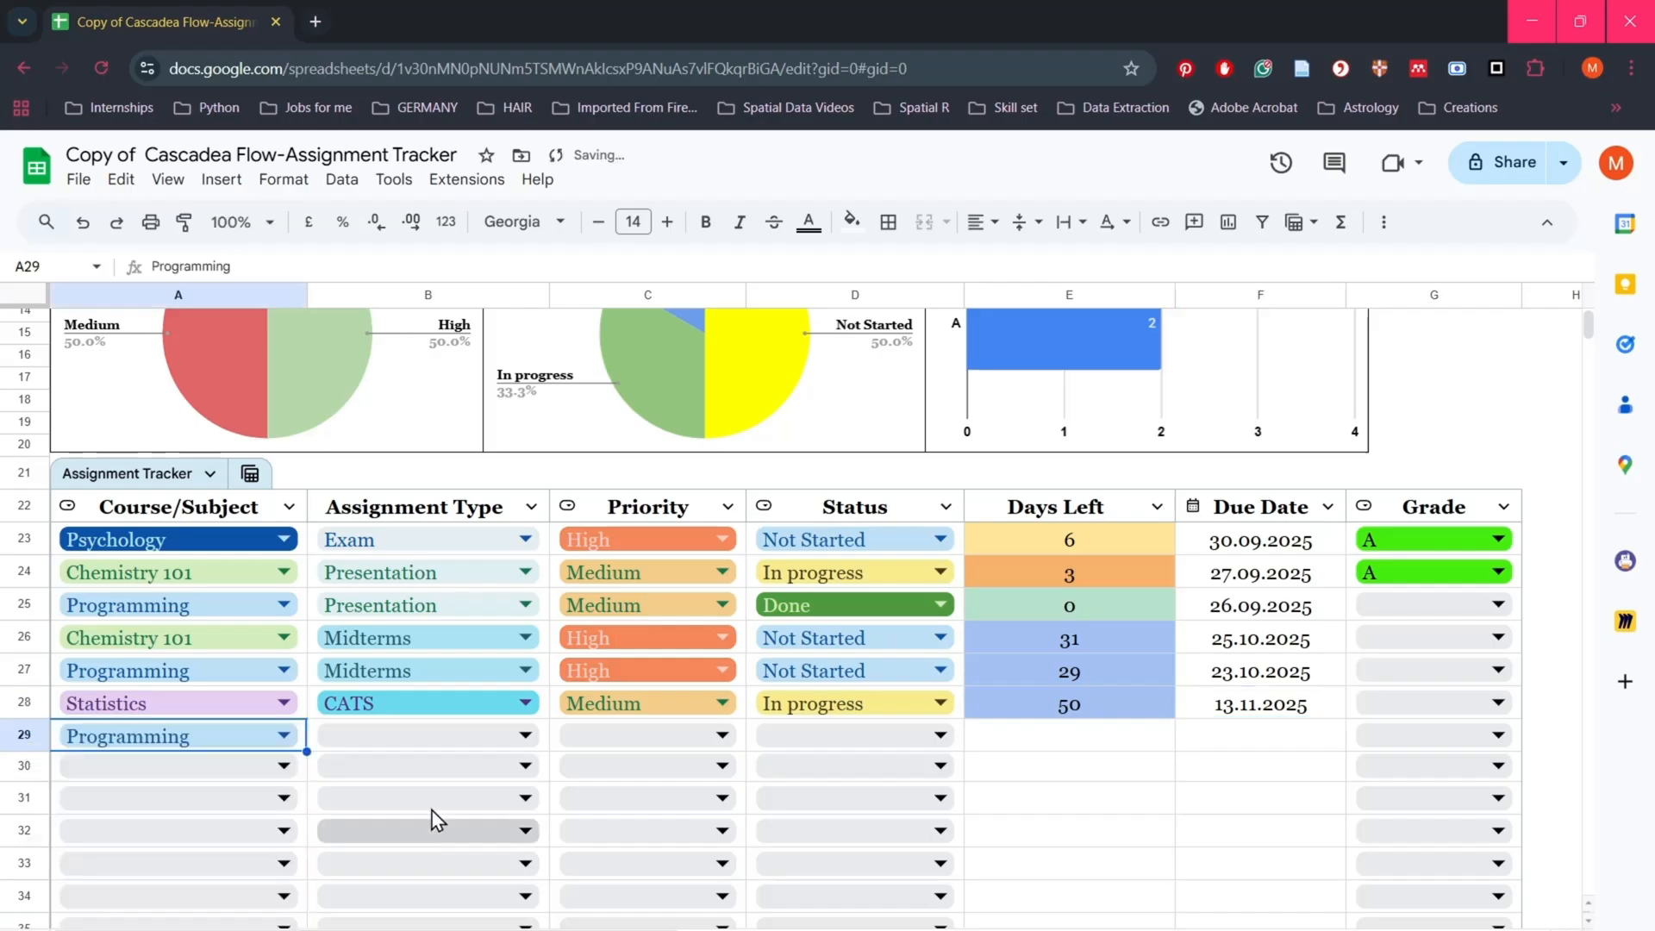
{"action": "left_click", "coordinate": [500, 743]}
{"action": "left_click", "coordinate": [379, 922]}
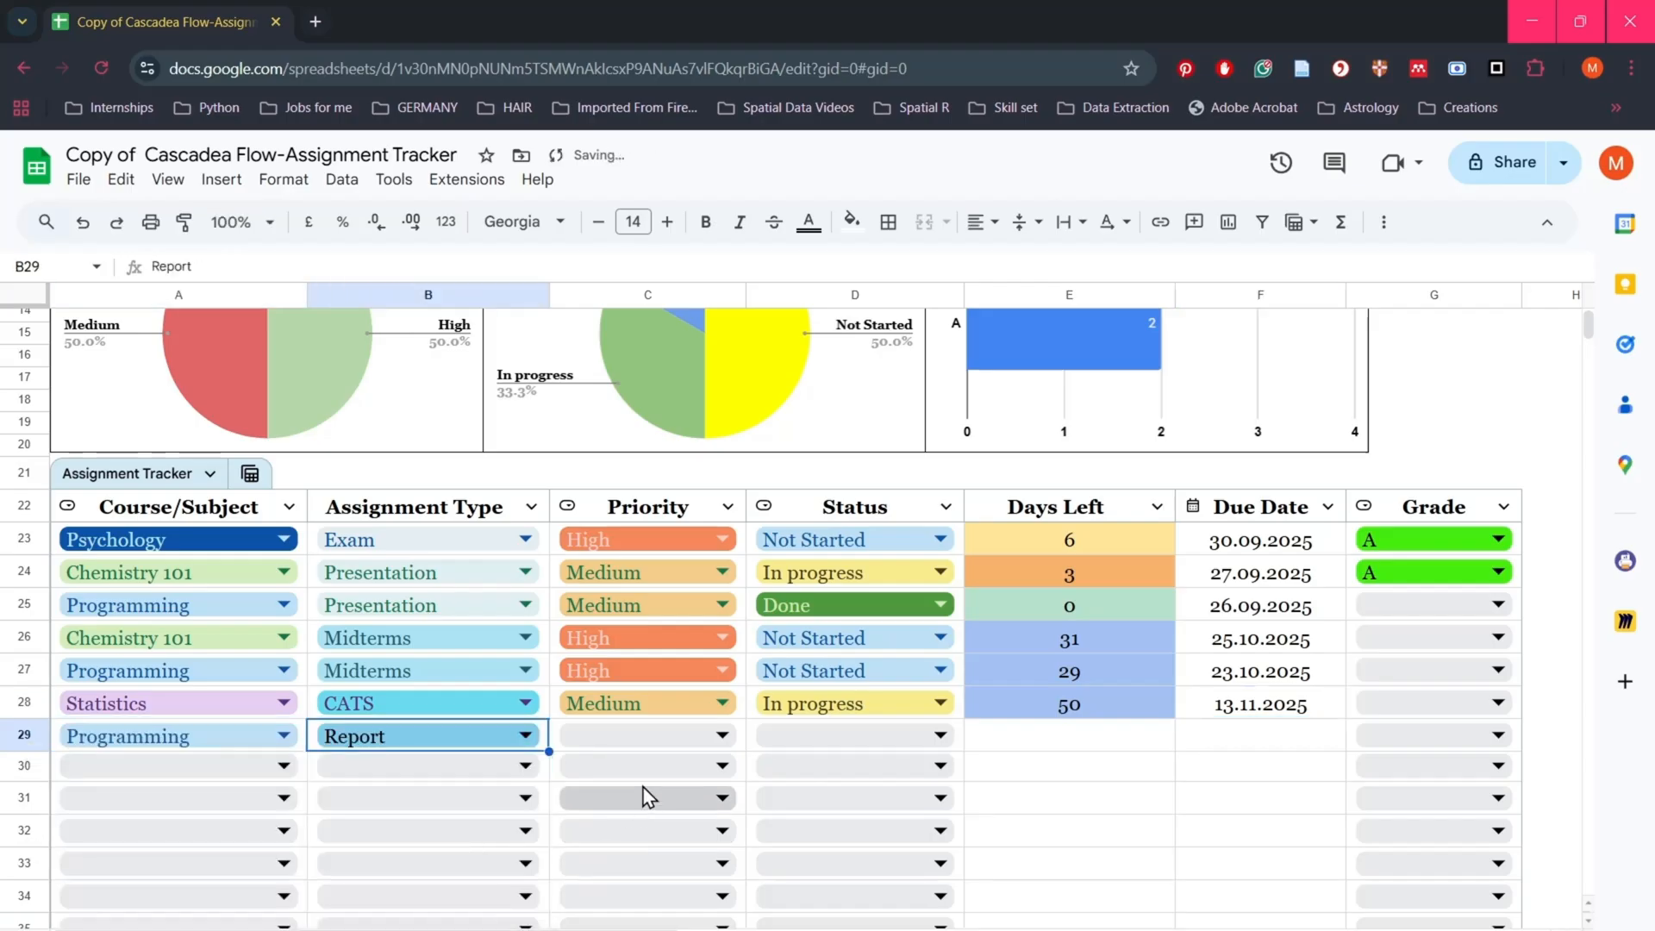
{"action": "left_click", "coordinate": [661, 743]}
{"action": "left_click", "coordinate": [635, 804]}
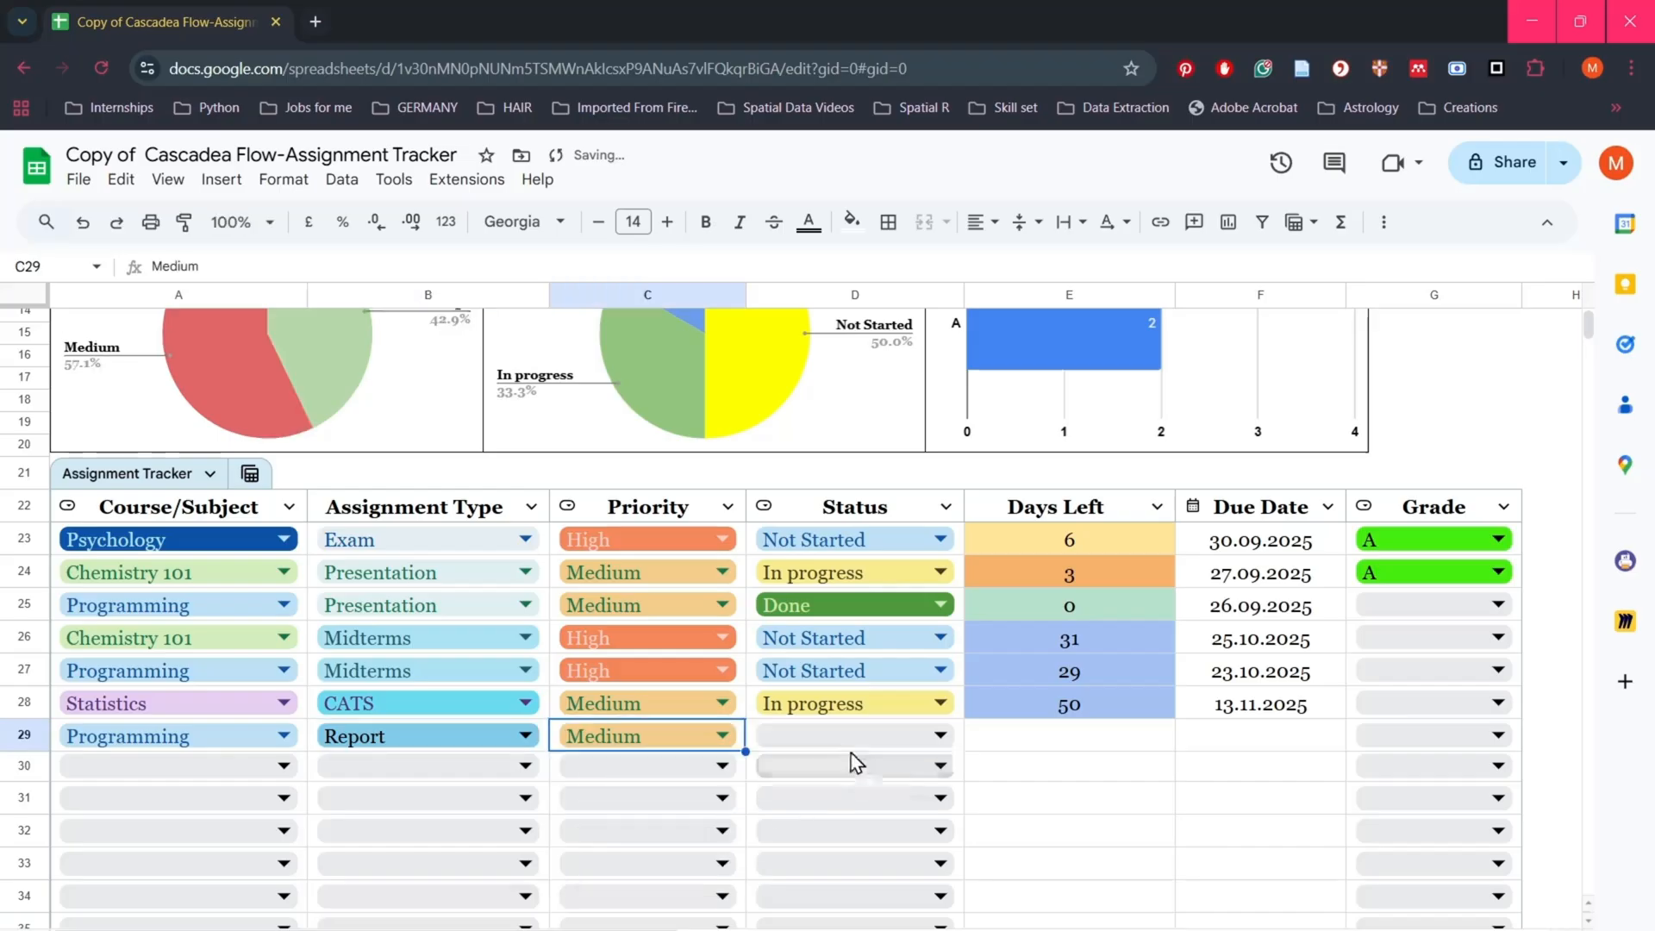
Step: Set the row 29 assignment's status to In progress and its due date to 21.11.2025
{"action": "left_click", "coordinate": [854, 743]}
{"action": "left_click", "coordinate": [787, 839]}
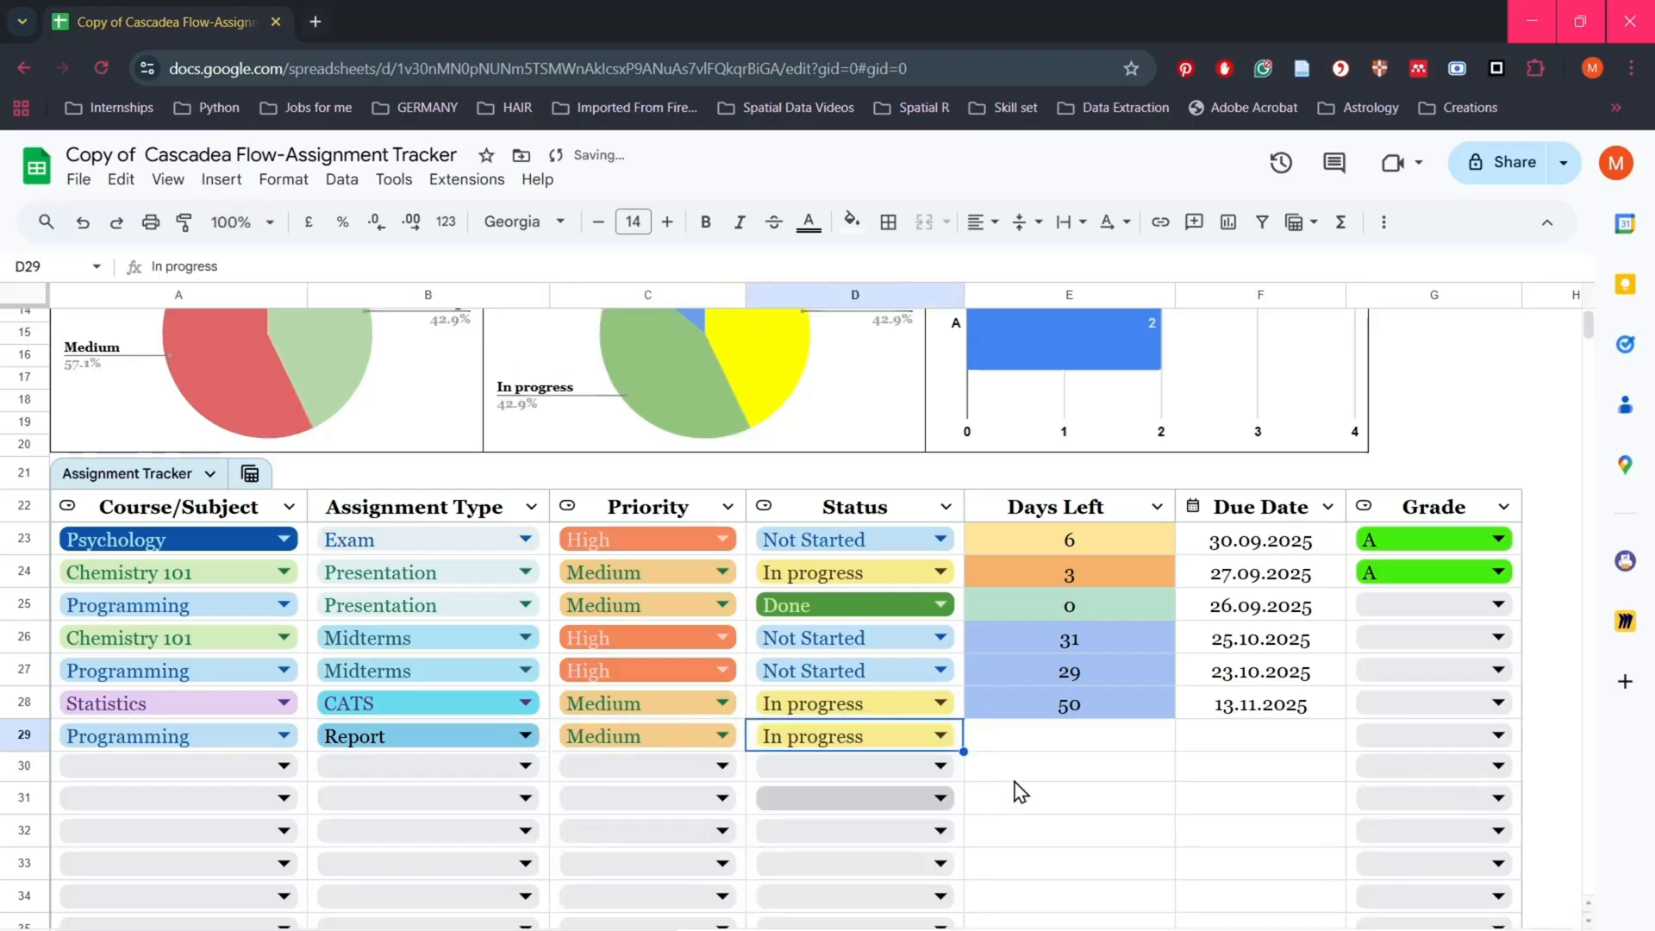
{"action": "double_click", "coordinate": [1192, 743]}
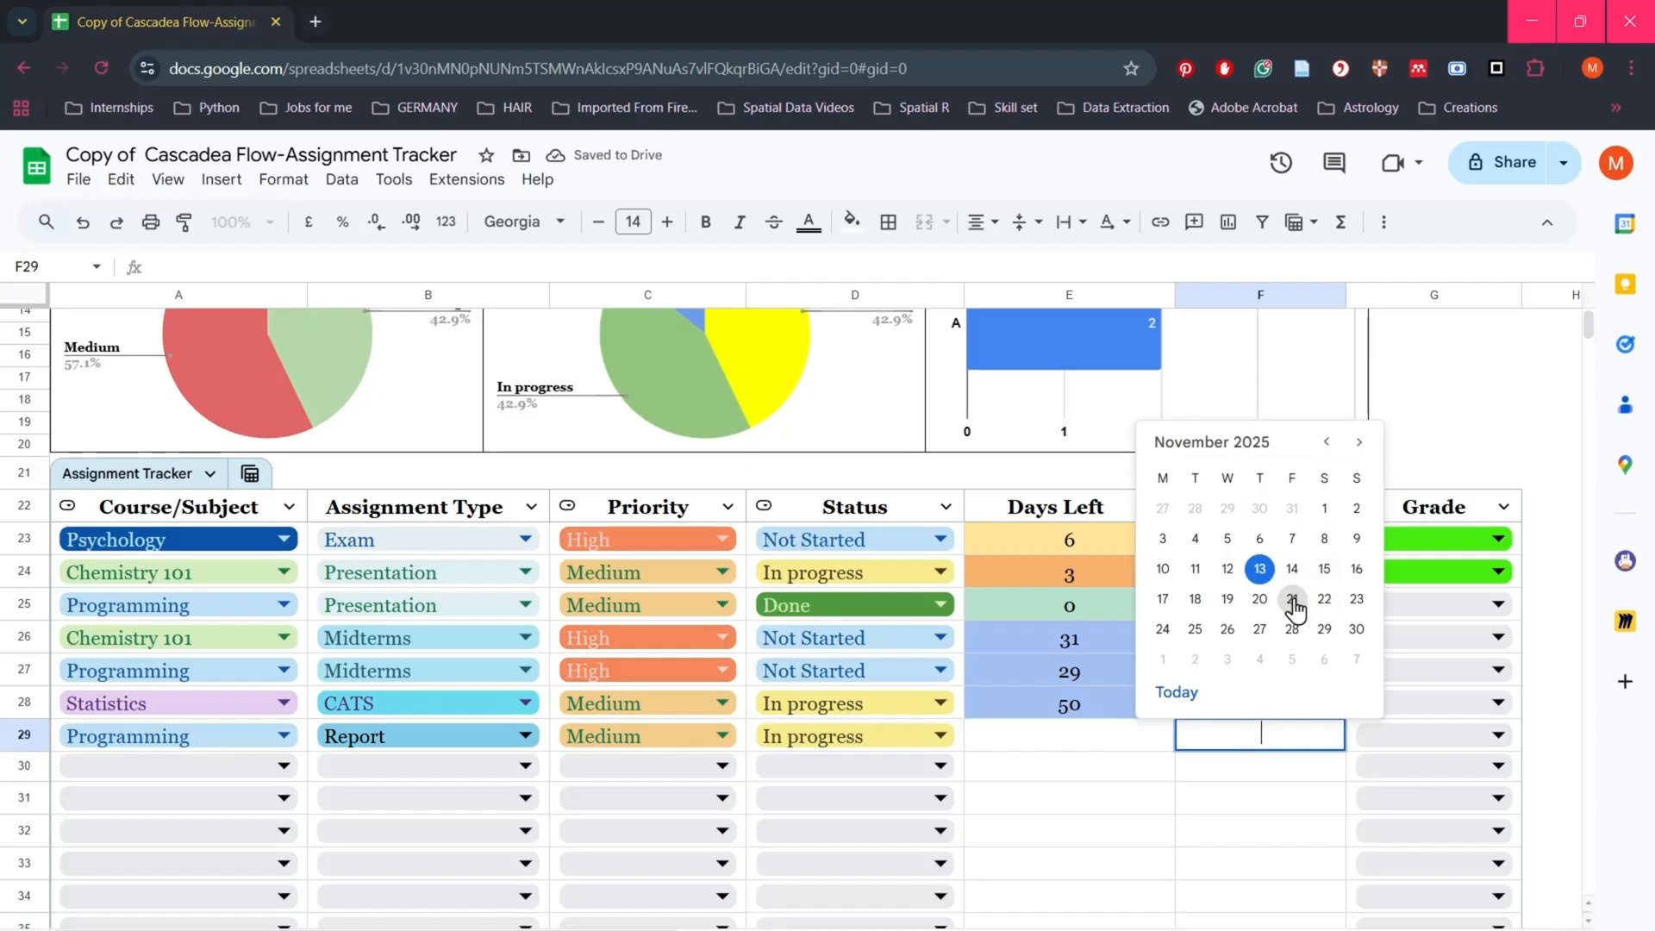
{"action": "left_click", "coordinate": [1291, 599]}
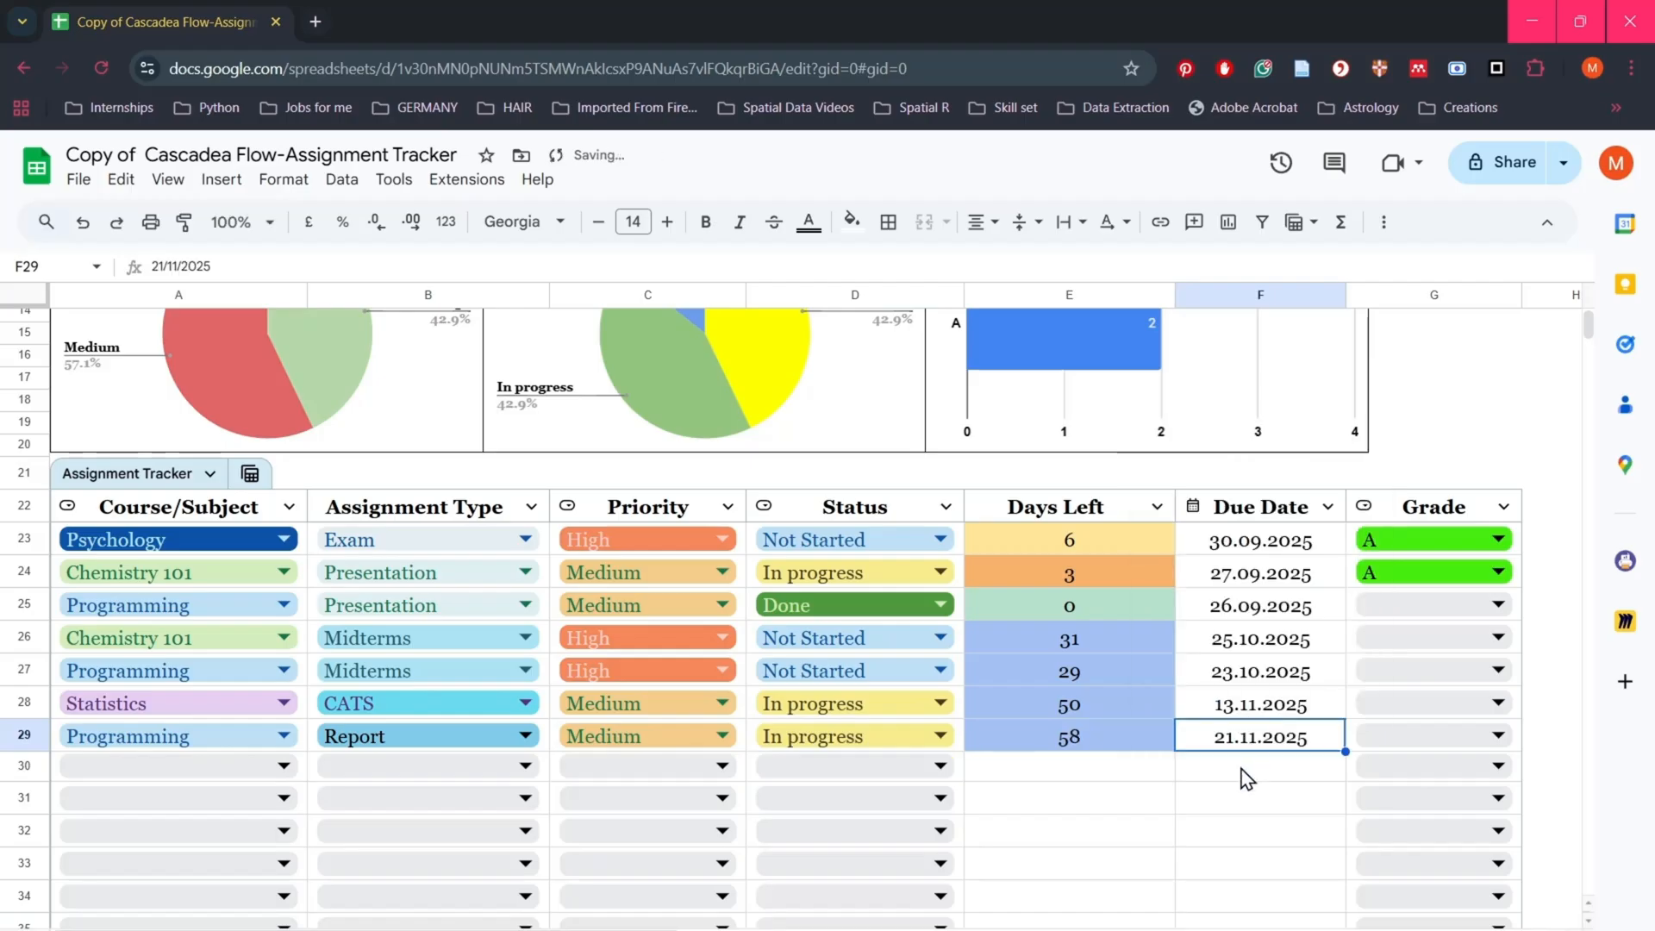
Step: Start the eighth assignment in row 30 with Psychology as the course, Group Project as the type and Low priority
{"action": "left_click", "coordinate": [227, 763]}
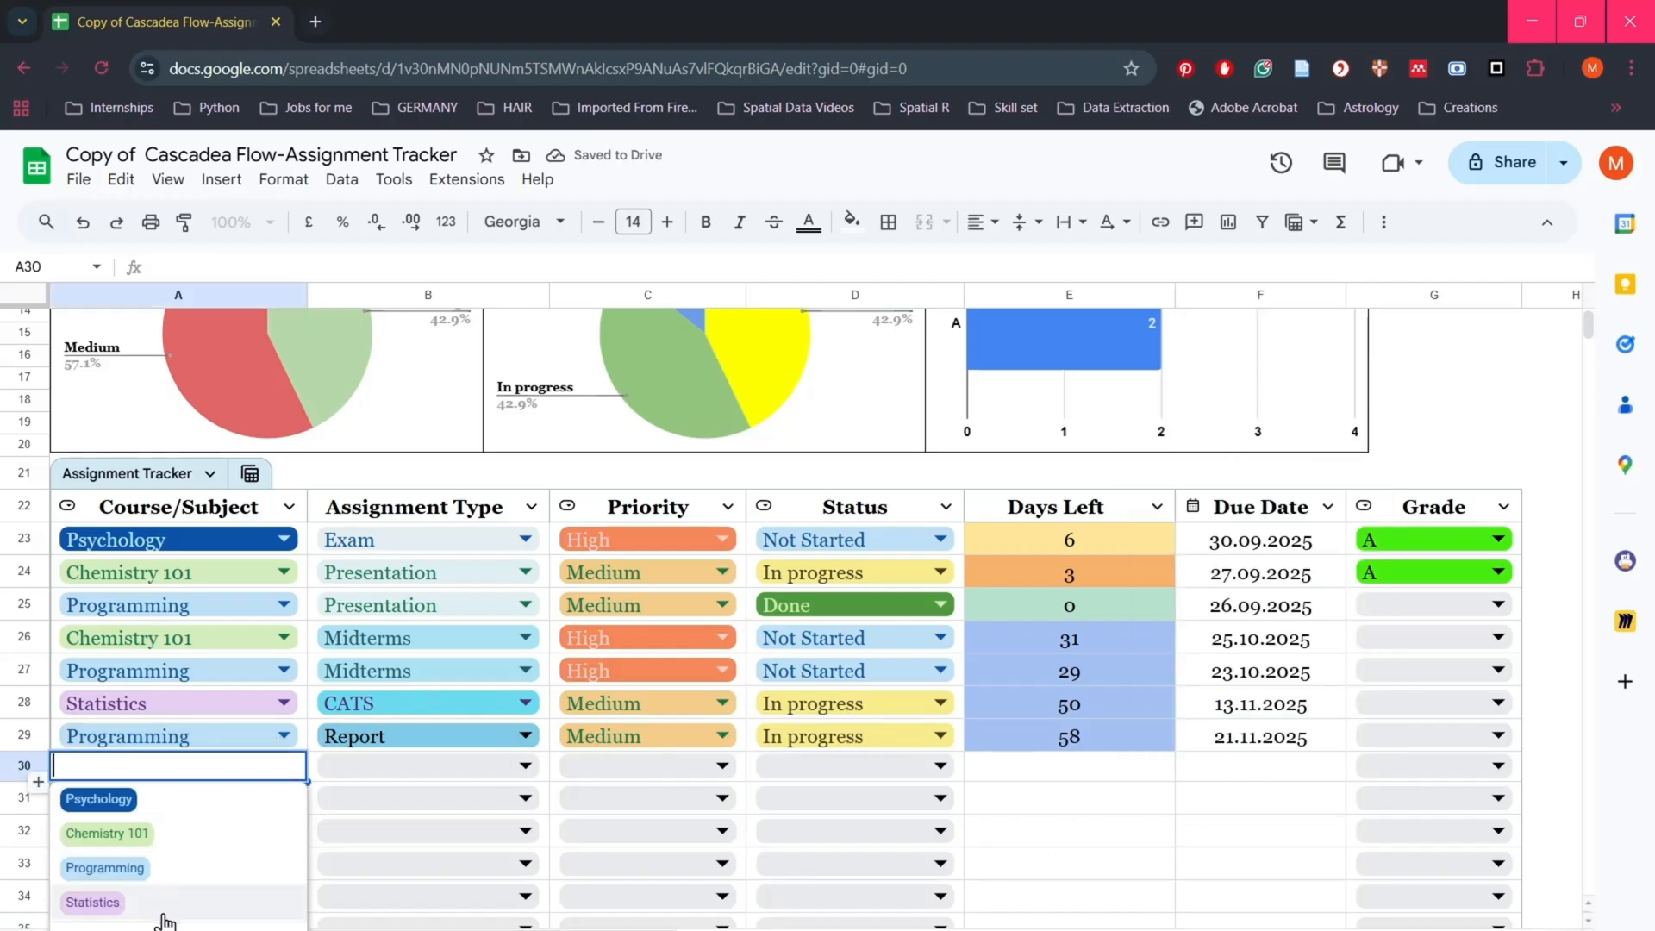
{"action": "left_click", "coordinate": [168, 915]}
{"action": "left_click", "coordinate": [236, 780]}
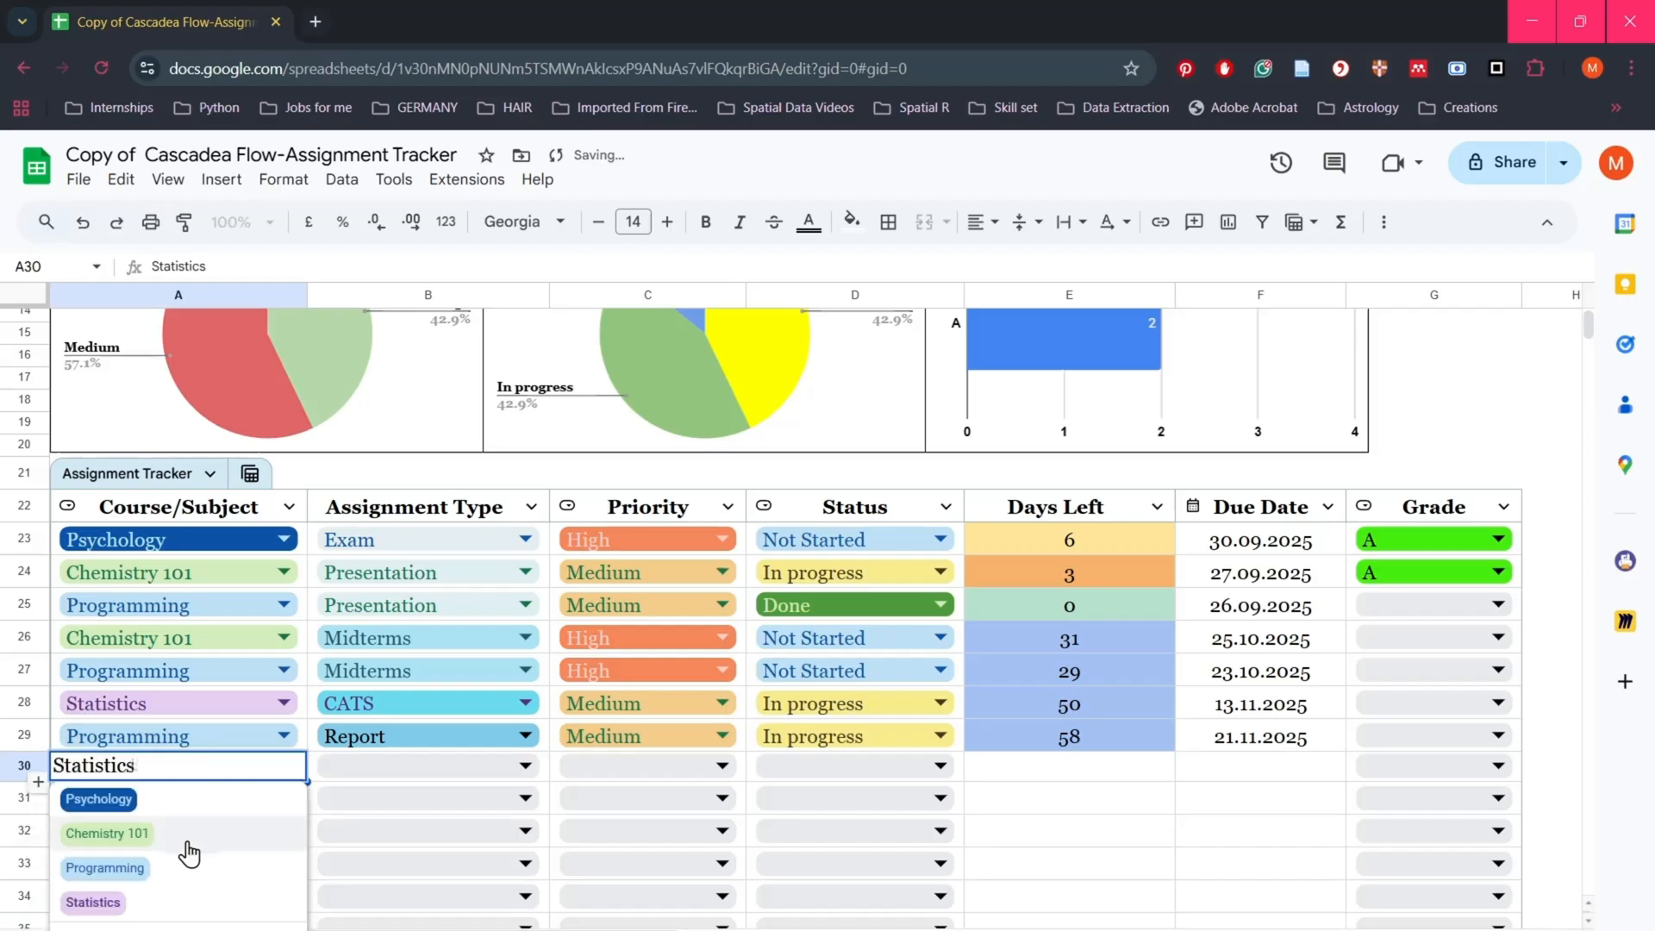
{"action": "left_click", "coordinate": [187, 798]}
{"action": "left_click", "coordinate": [440, 767]}
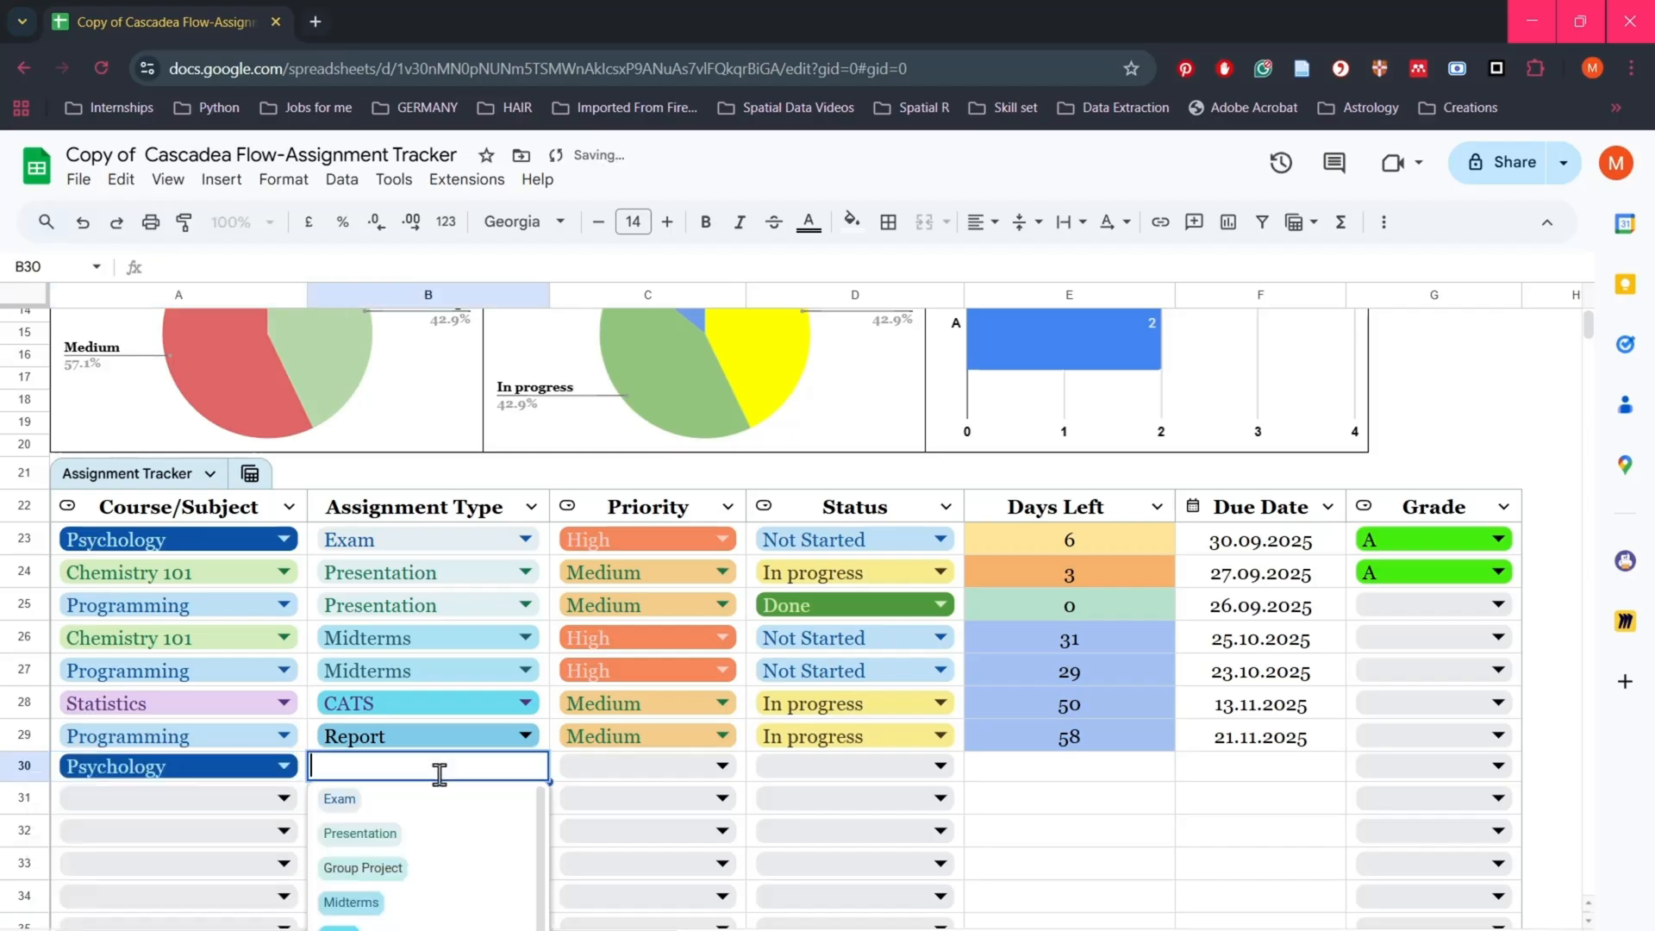
{"action": "left_click", "coordinate": [426, 875]}
{"action": "left_click", "coordinate": [587, 773]}
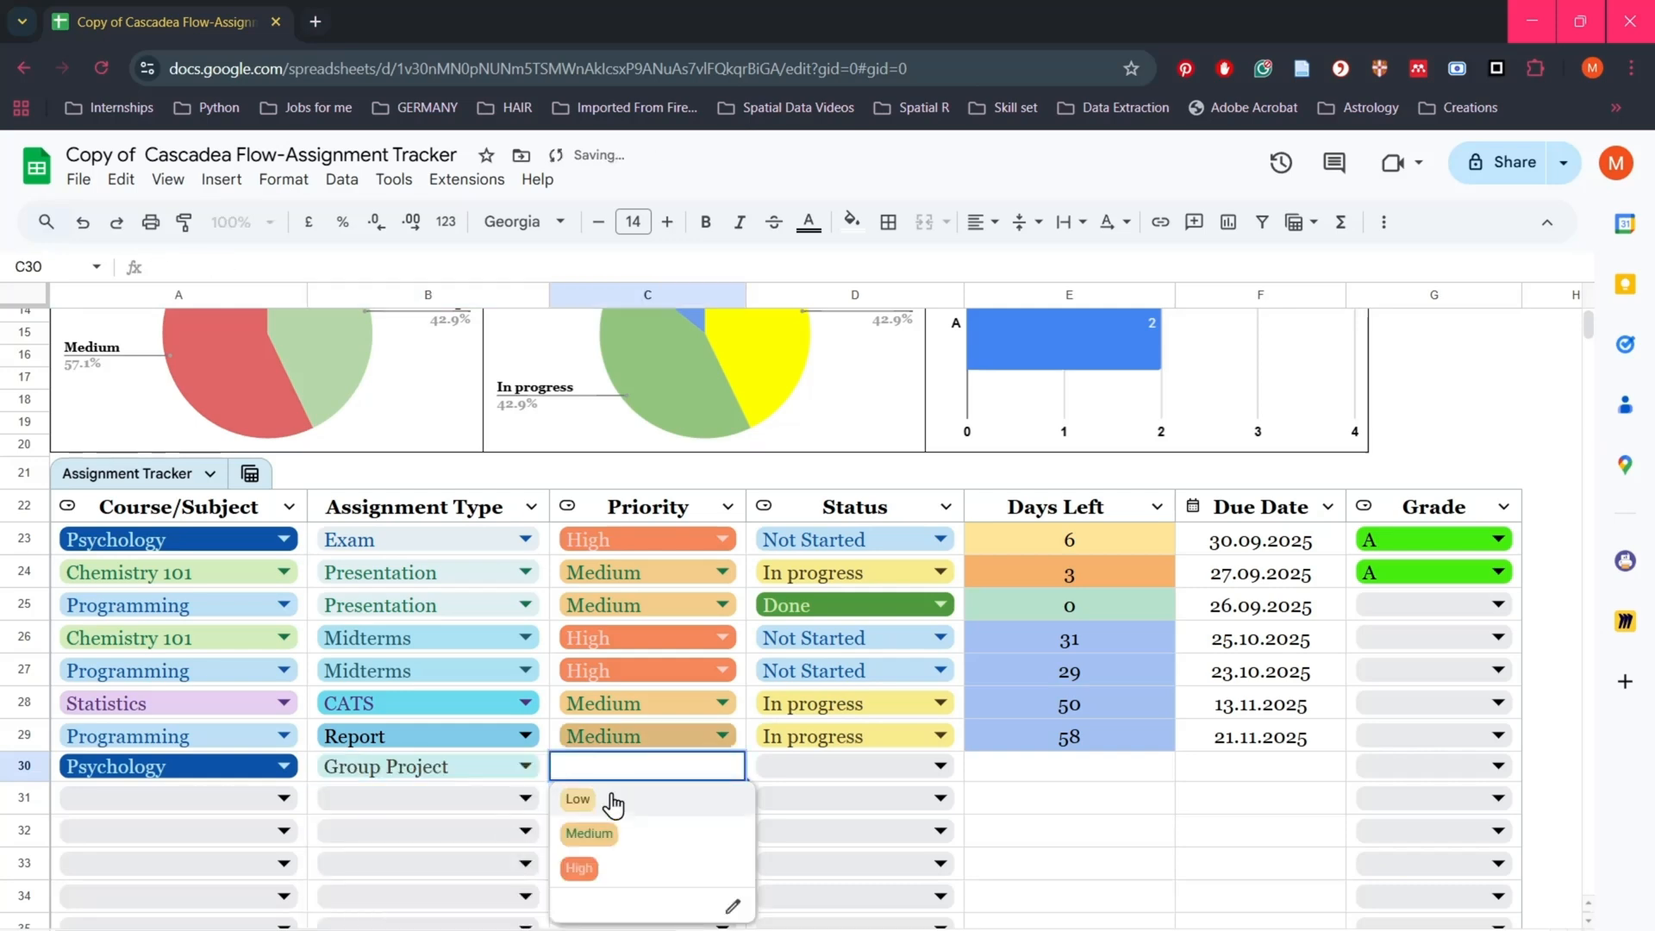
{"action": "left_click", "coordinate": [605, 804]}
Step: Set the row 30 assignment's status to Not Started and its due date to 12.12.2025
{"action": "left_click", "coordinate": [857, 766]}
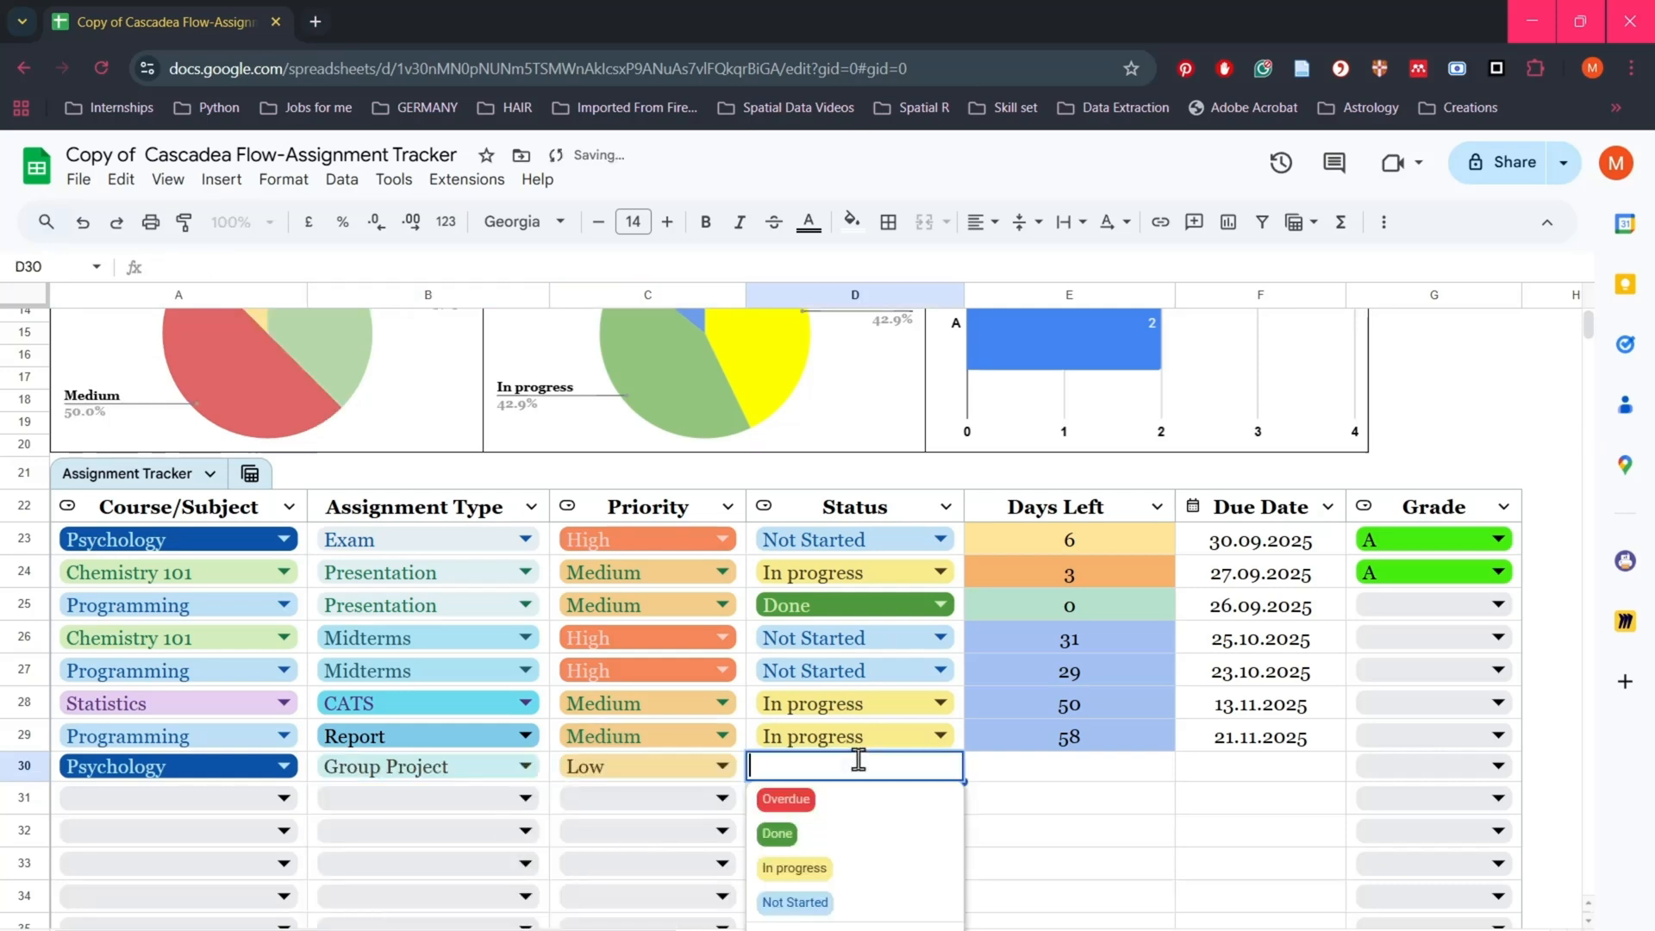
{"action": "left_click", "coordinate": [810, 901]}
{"action": "double_click", "coordinate": [1237, 779]}
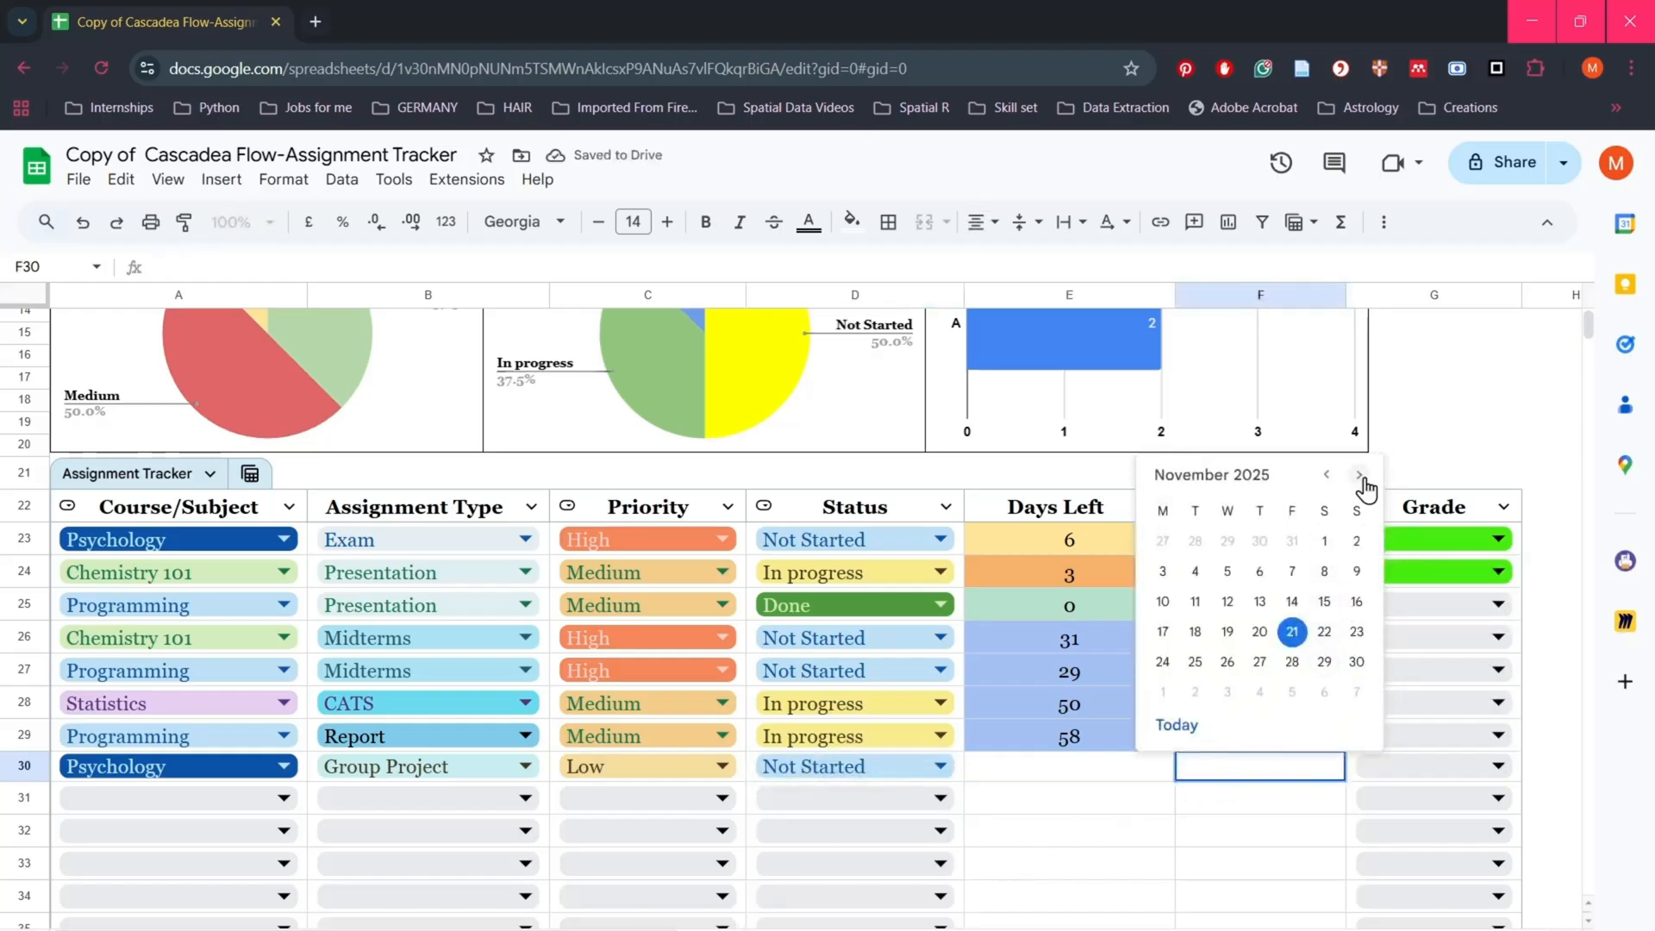
{"action": "left_click", "coordinate": [1358, 474]}
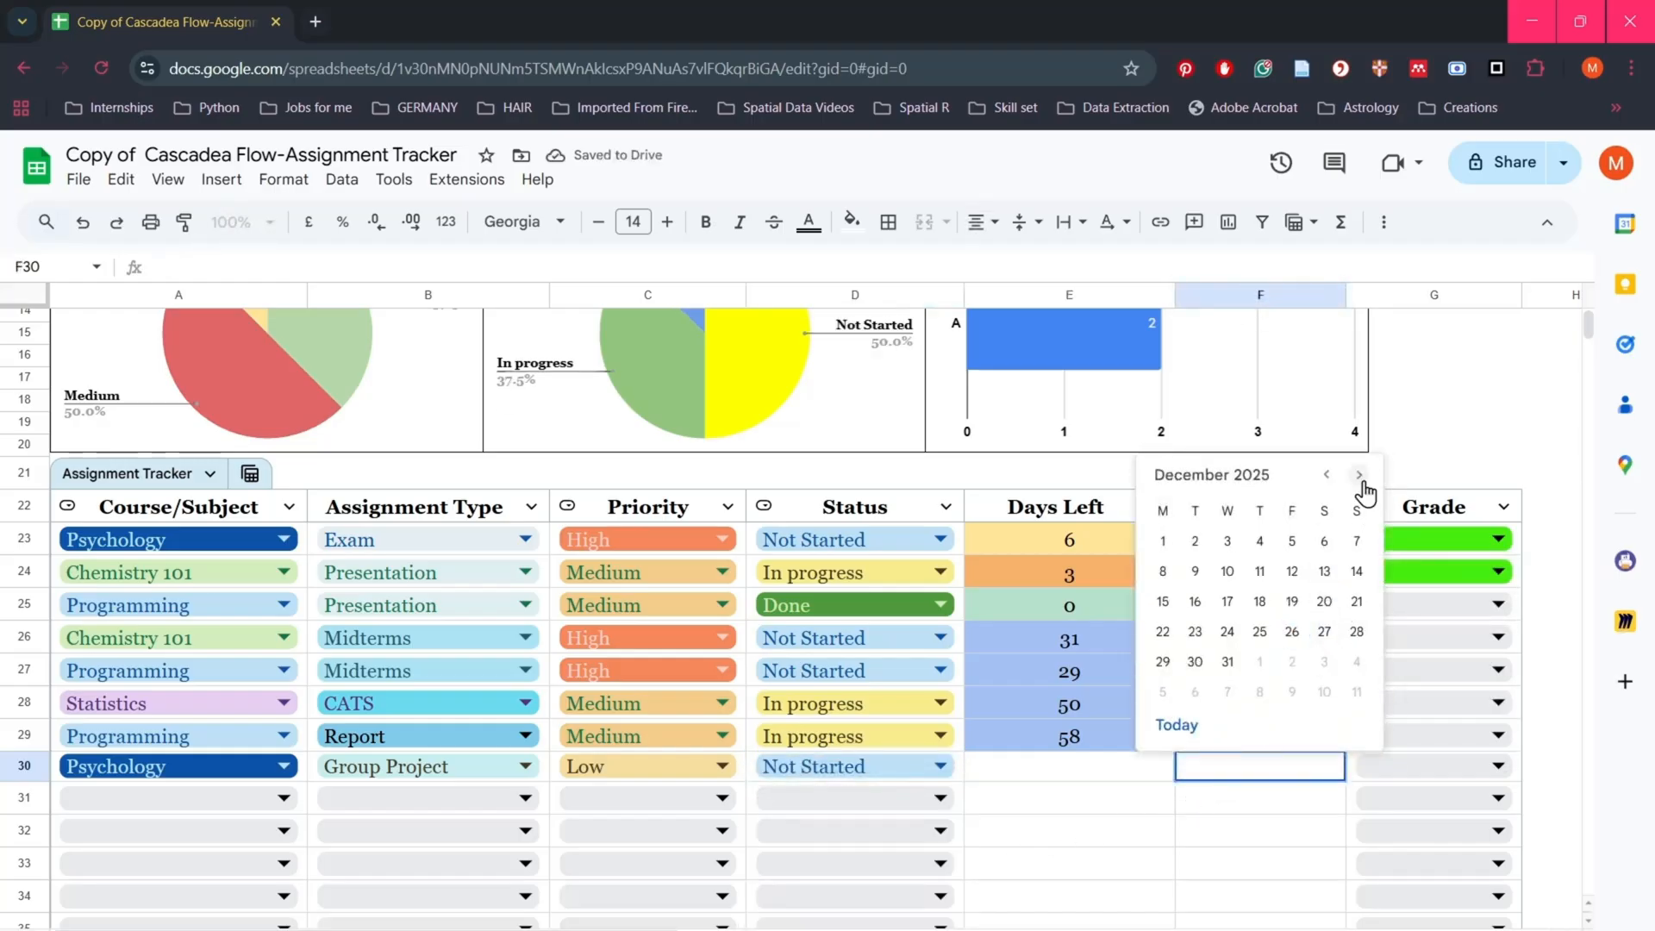
{"action": "left_click", "coordinate": [1292, 572]}
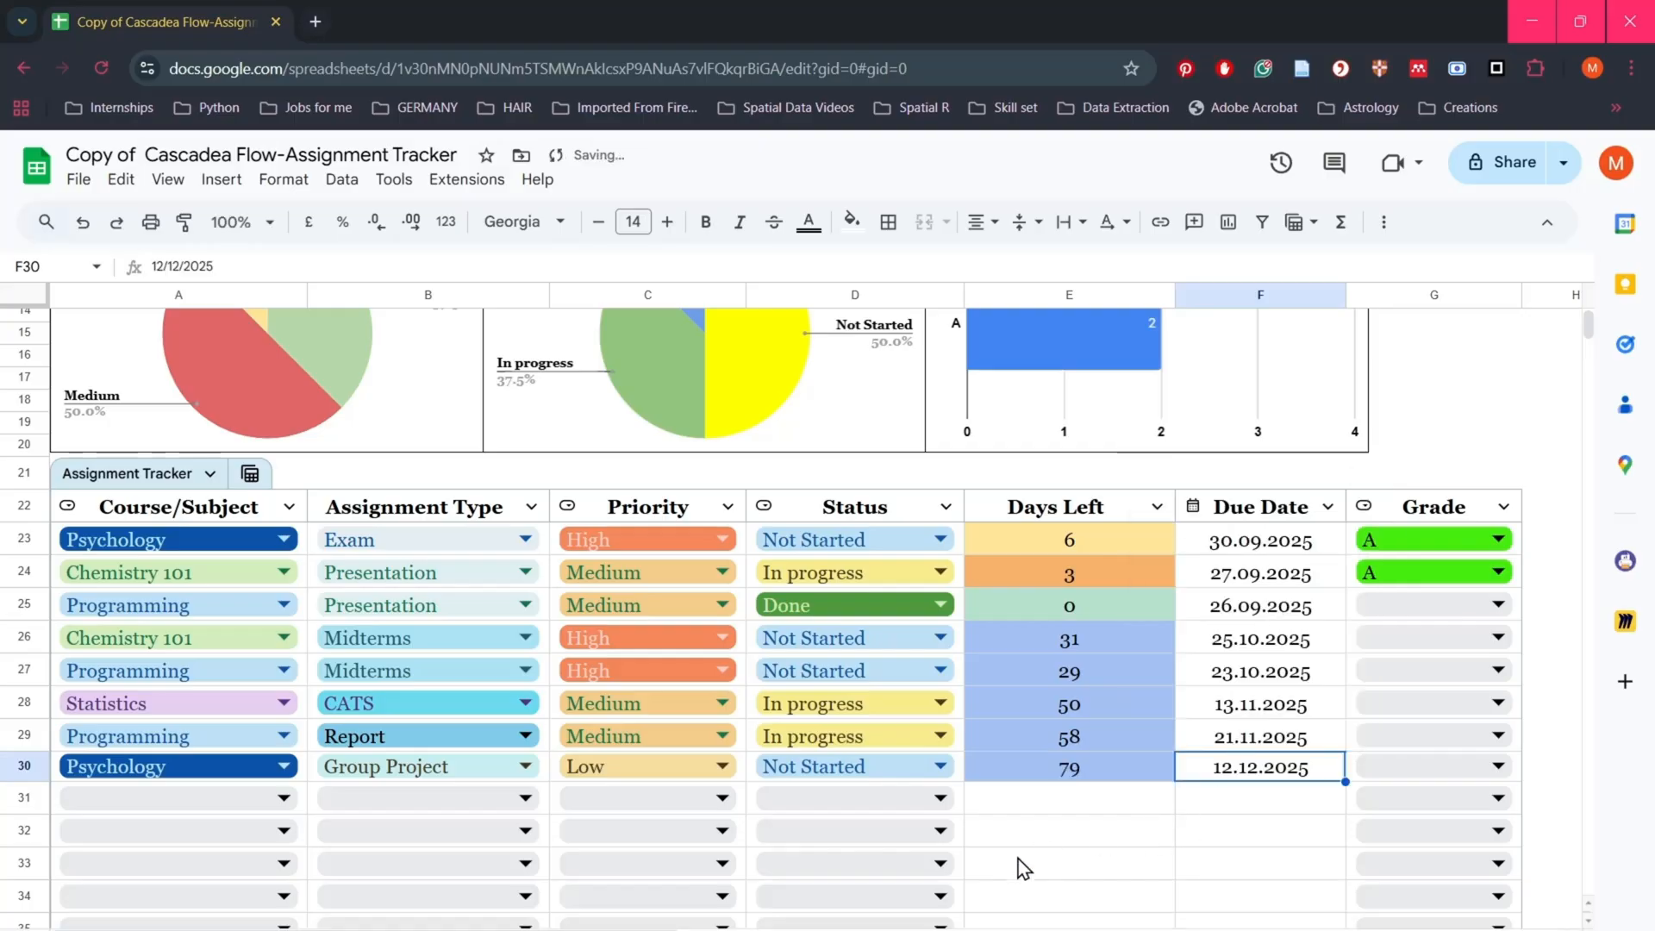
Step: Start the ninth assignment in row 31 with Chemistry 101 as the course, Report as the type and Medium priority
{"action": "left_click", "coordinate": [249, 803]}
{"action": "left_click", "coordinate": [179, 712]}
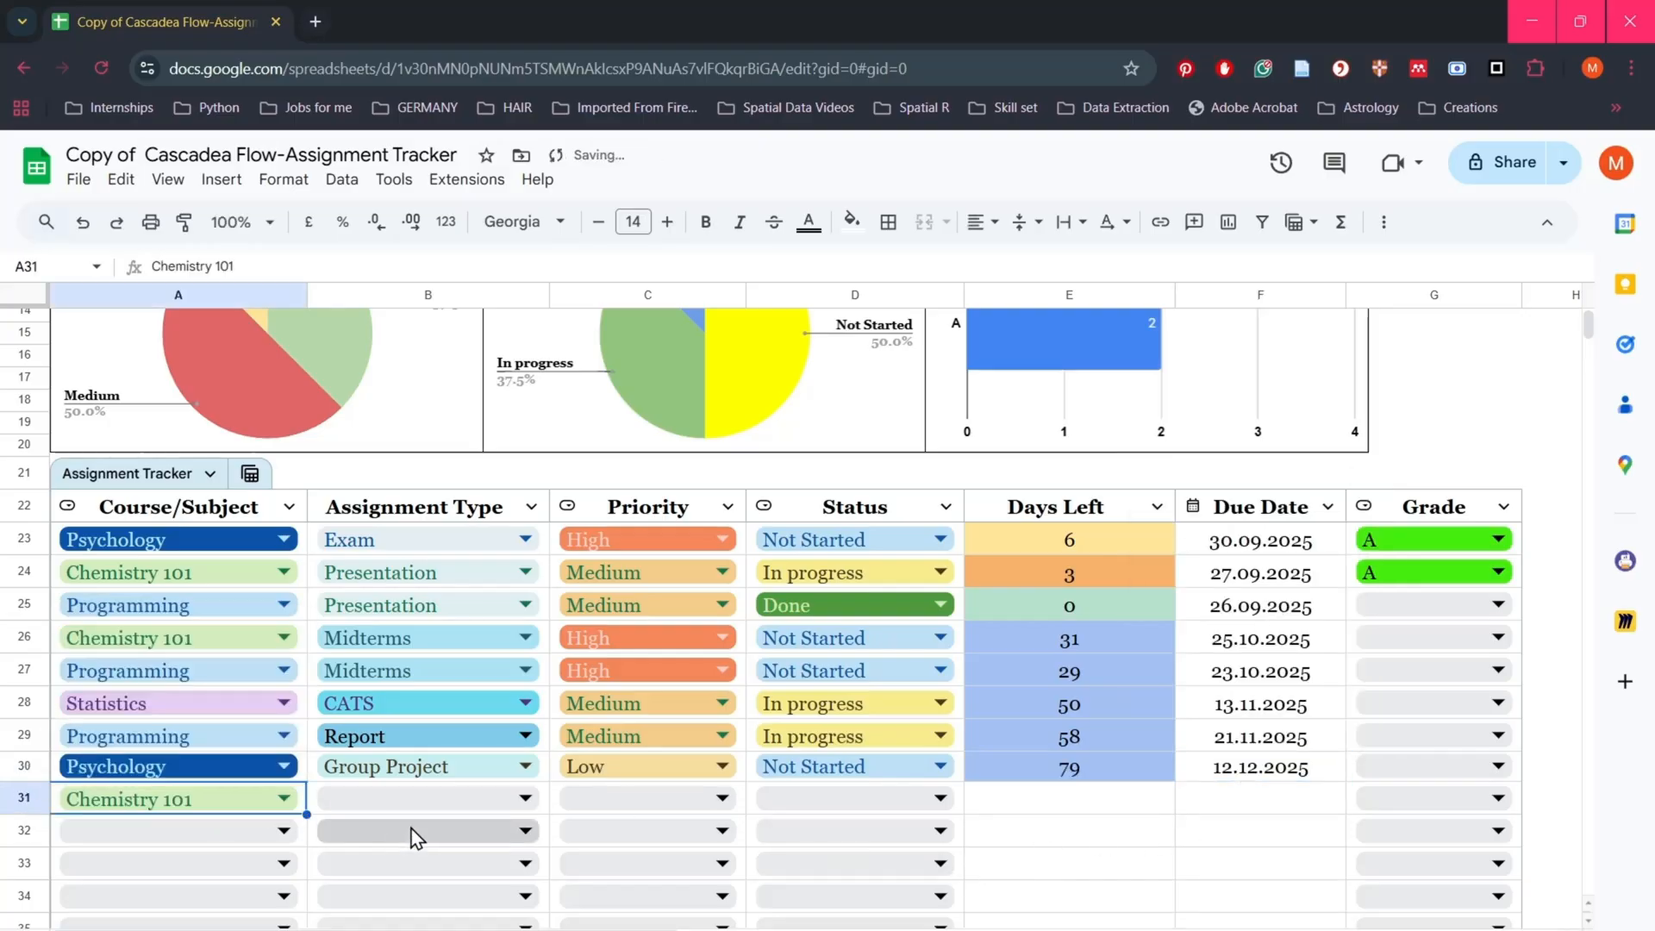
{"action": "left_click", "coordinate": [410, 798]}
{"action": "left_click", "coordinate": [428, 765]}
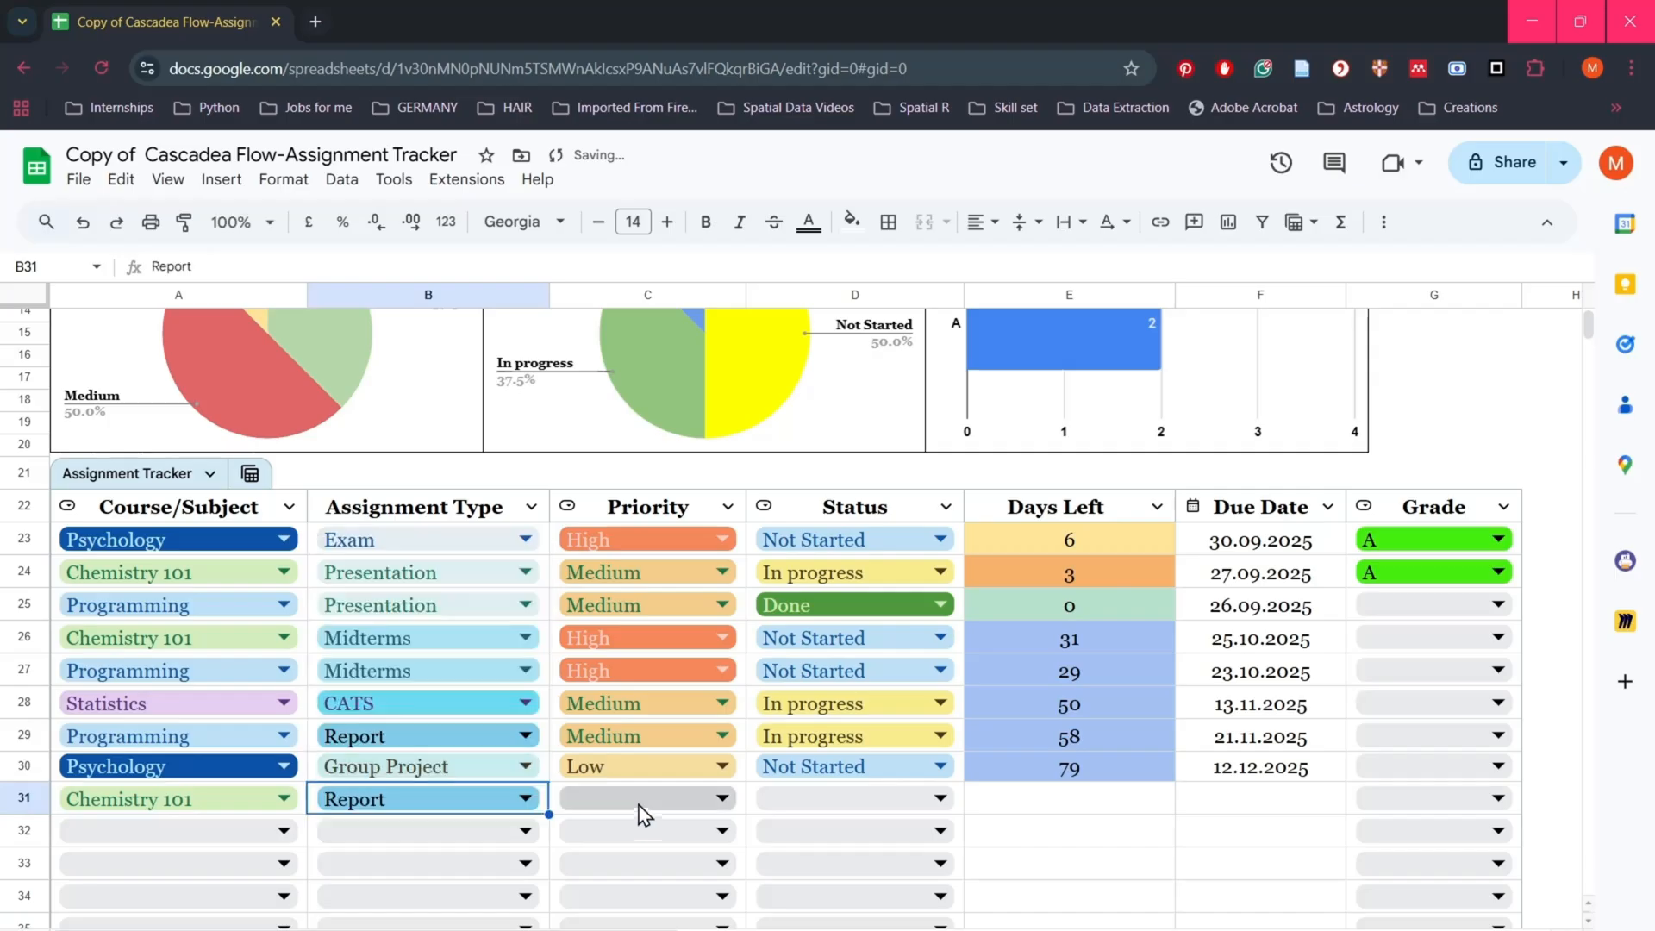
{"action": "left_click", "coordinate": [646, 801]}
{"action": "left_click", "coordinate": [648, 729]}
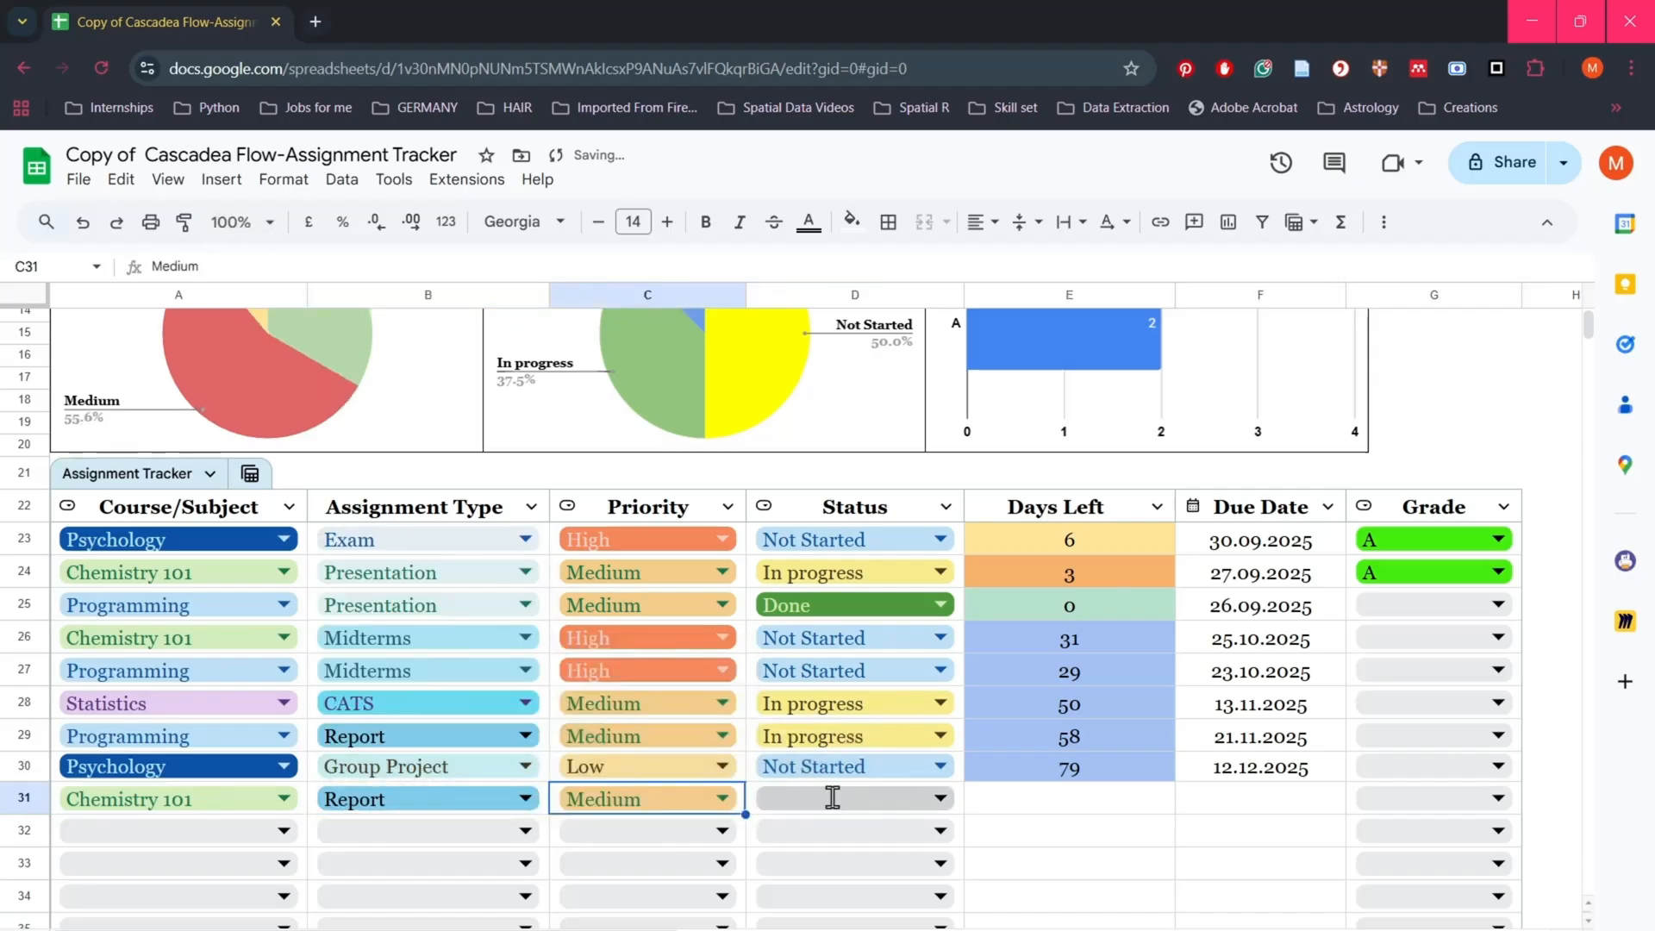
Step: Set the row 31 assignment's status to In progress and its due date to 16.12.2025
{"action": "left_click", "coordinate": [829, 794]}
{"action": "left_click", "coordinate": [871, 746]}
{"action": "double_click", "coordinate": [1211, 800]}
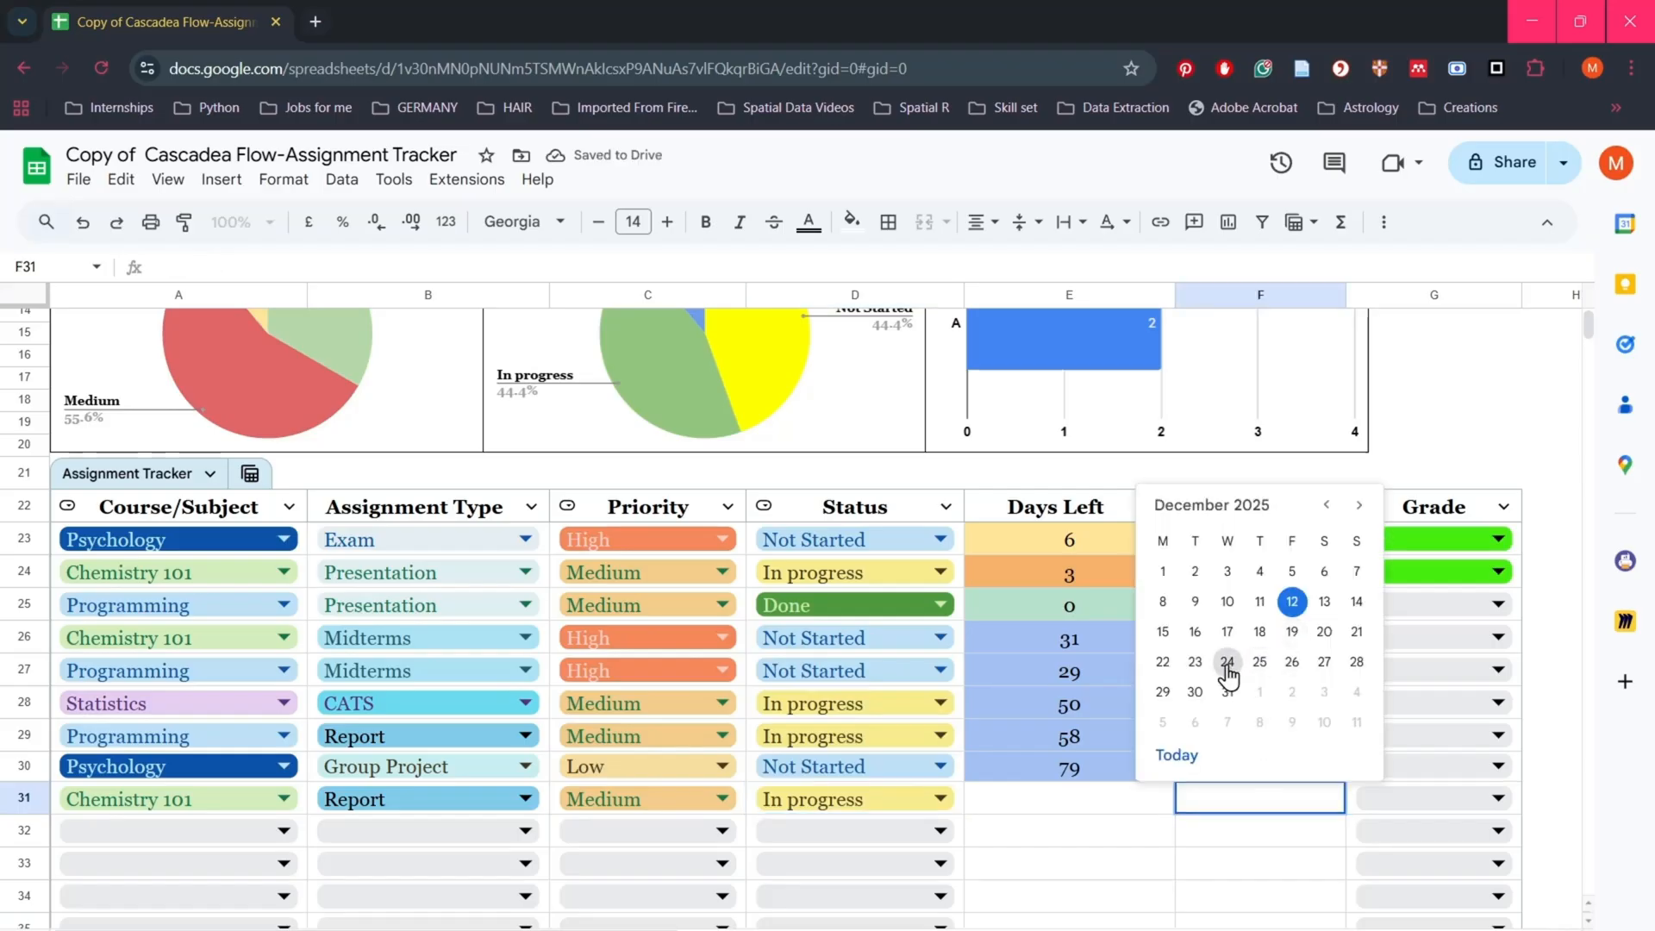
{"action": "left_click", "coordinate": [1194, 632]}
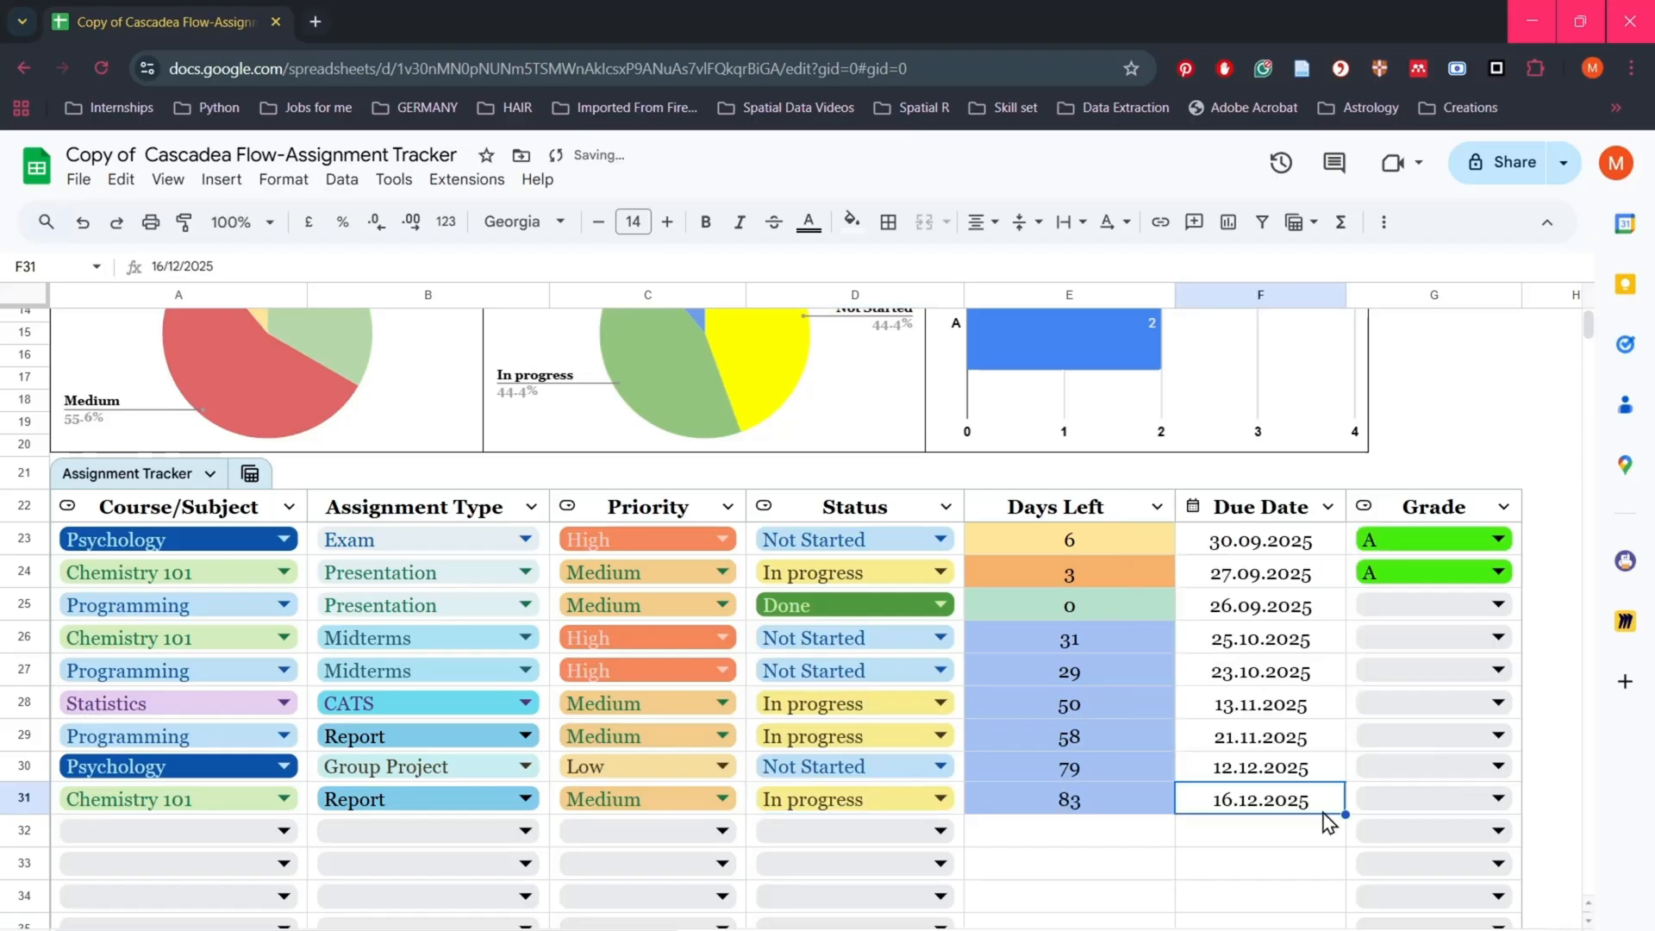
Step: Start the tenth assignment in row 32 with Chemistry 101 as the course, Midterms as the type and High priority
{"action": "left_click", "coordinate": [241, 829]}
{"action": "left_click", "coordinate": [240, 828]}
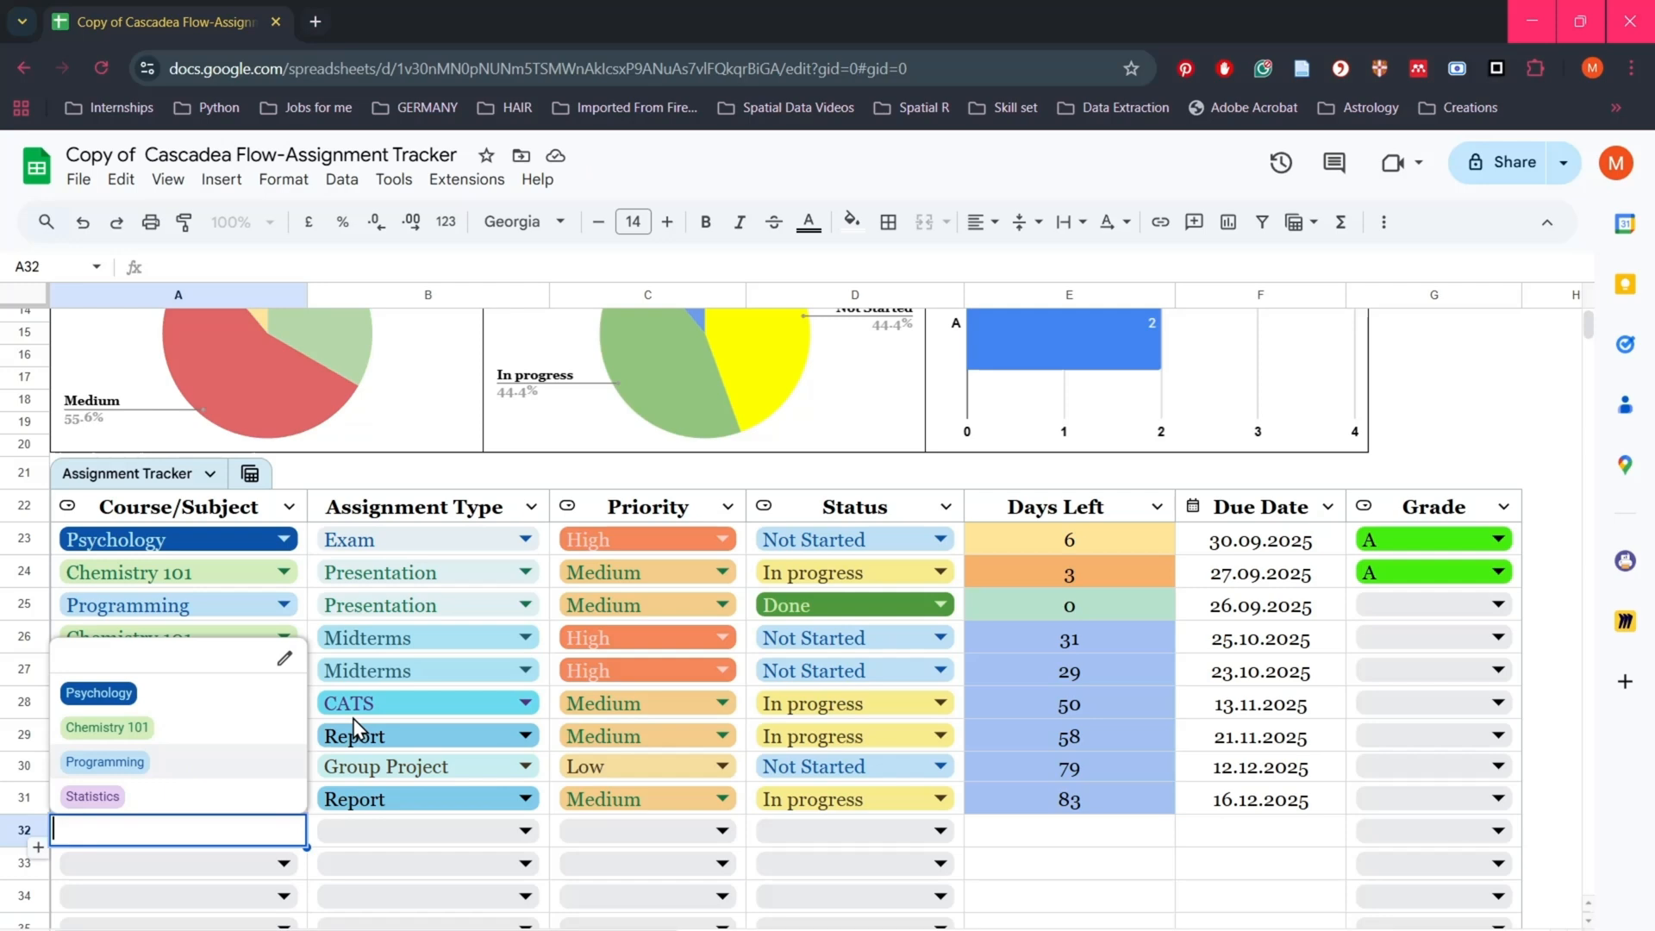
{"action": "left_click", "coordinate": [159, 735]}
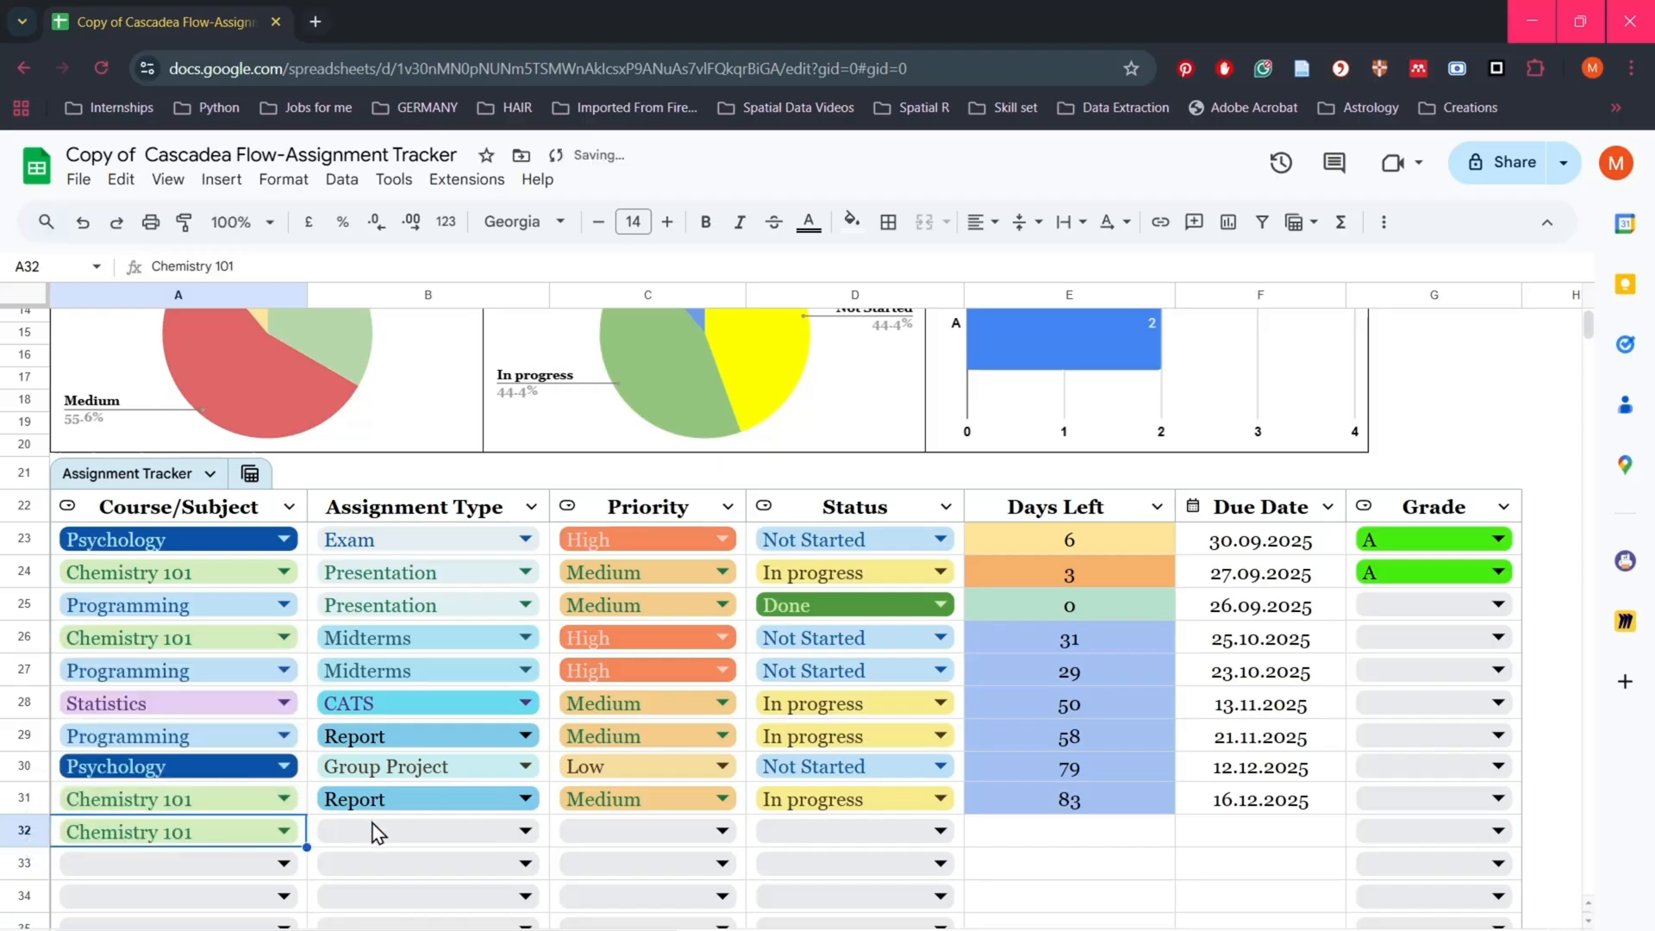
{"action": "left_click", "coordinate": [417, 828]}
{"action": "left_click", "coordinate": [417, 746]}
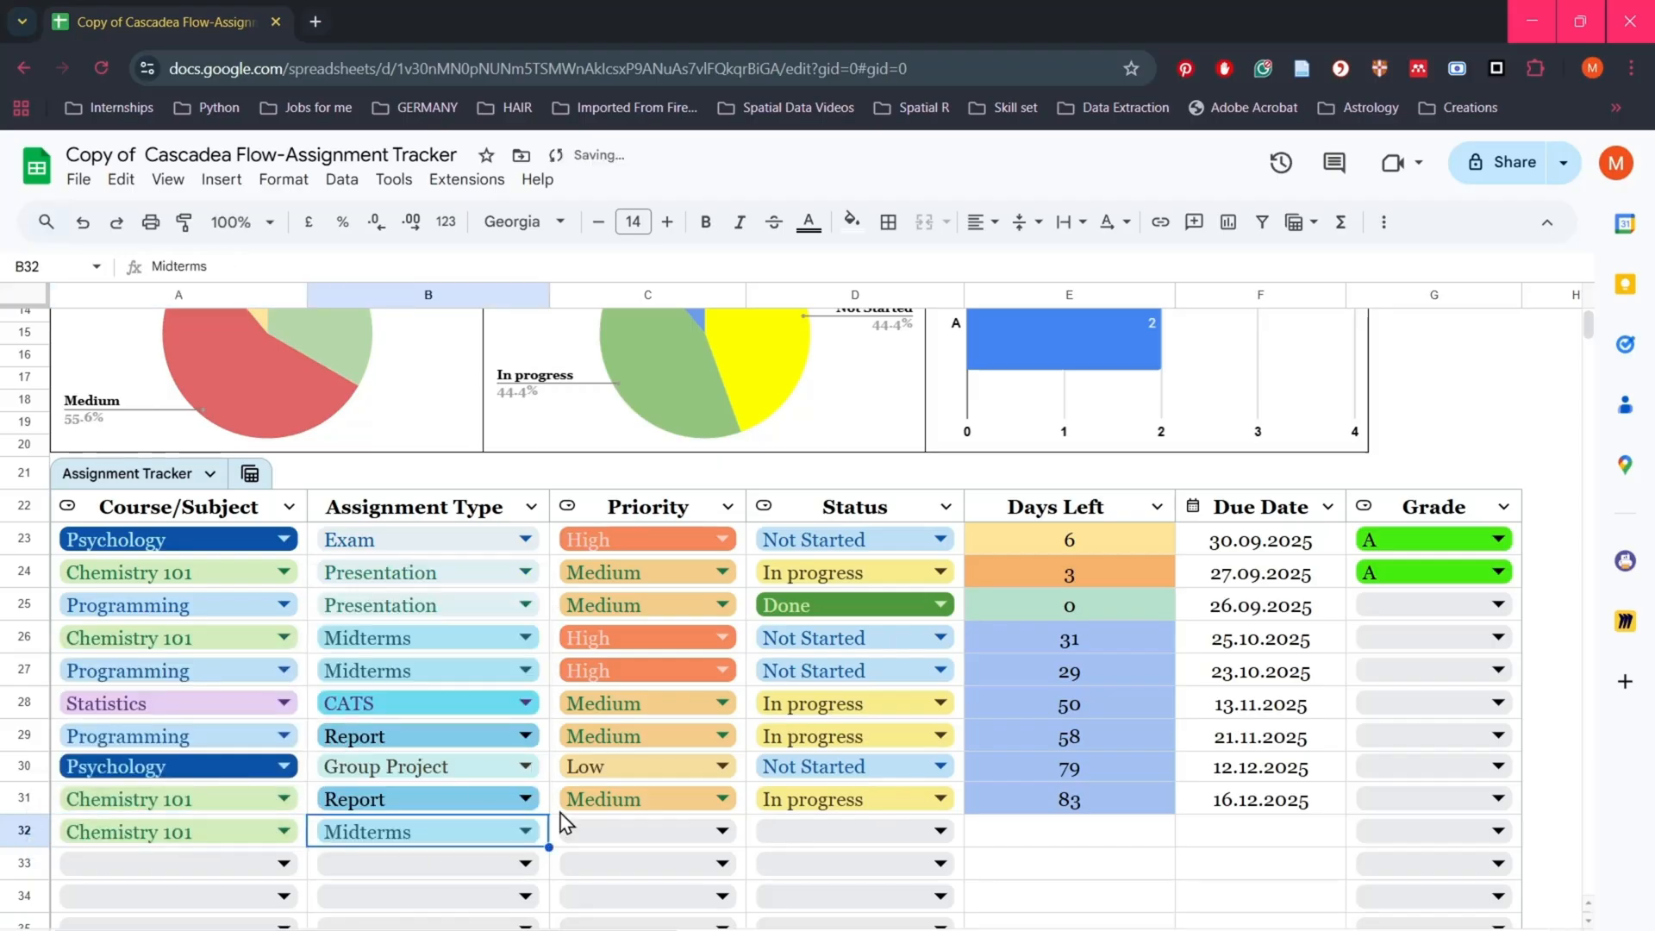
{"action": "left_click", "coordinate": [585, 829]}
{"action": "left_click", "coordinate": [594, 798]}
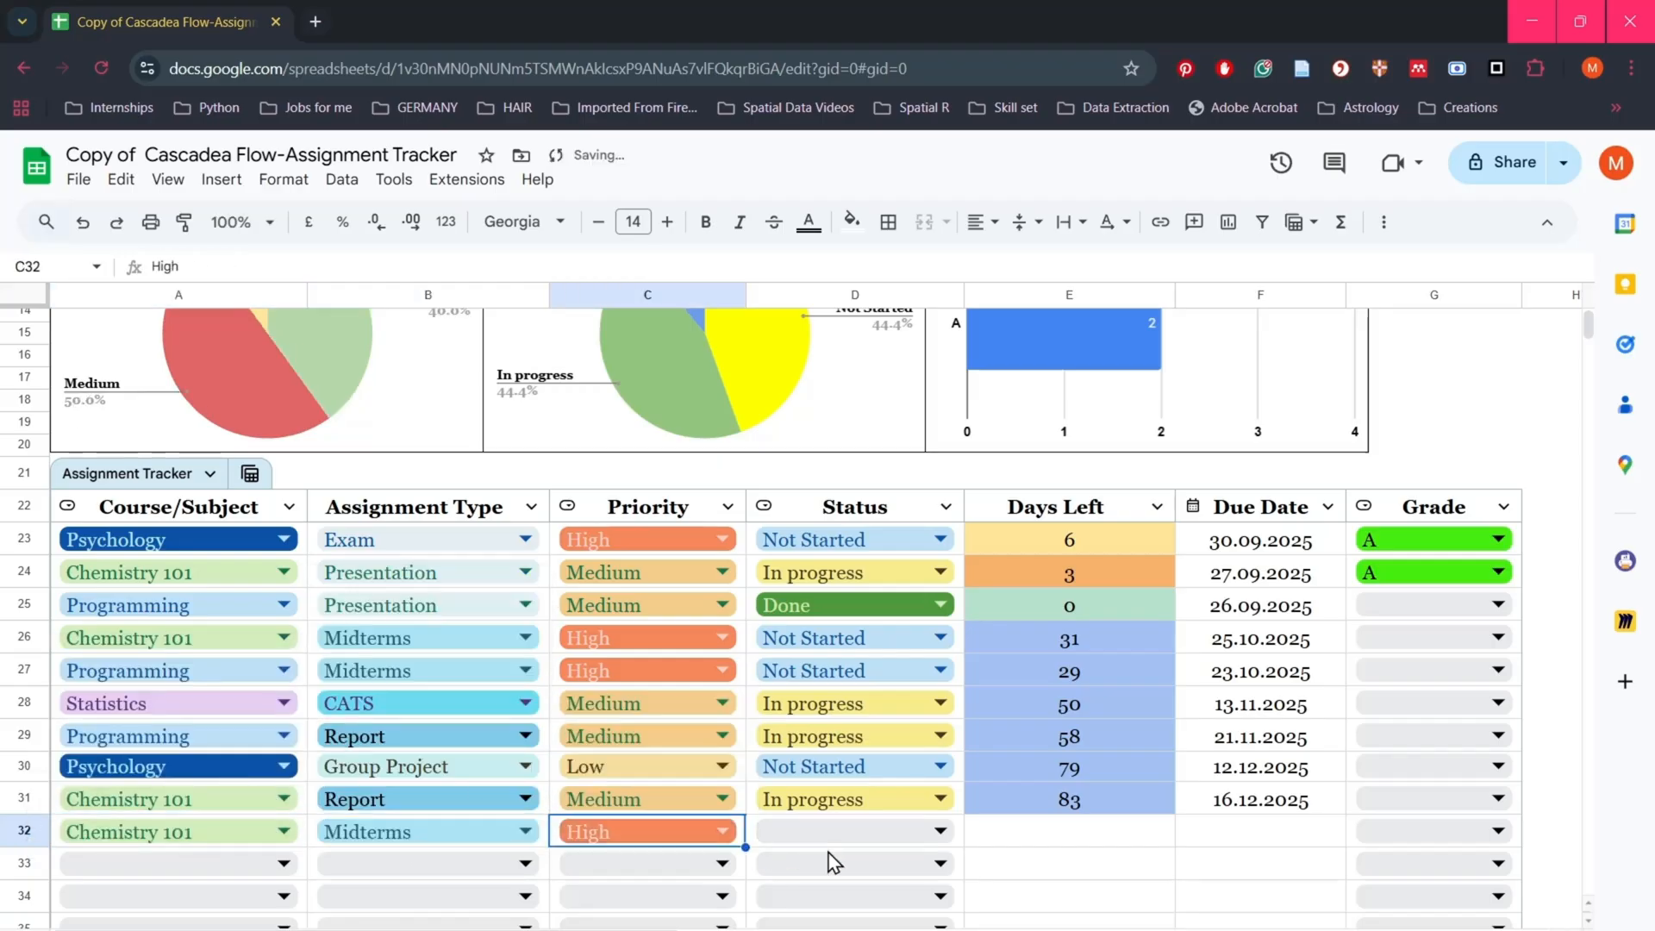
Step: Set the row 32 assignment's status to Not Started and its due date to 12.03.2026
{"action": "left_click", "coordinate": [835, 840]}
{"action": "left_click", "coordinate": [845, 805]}
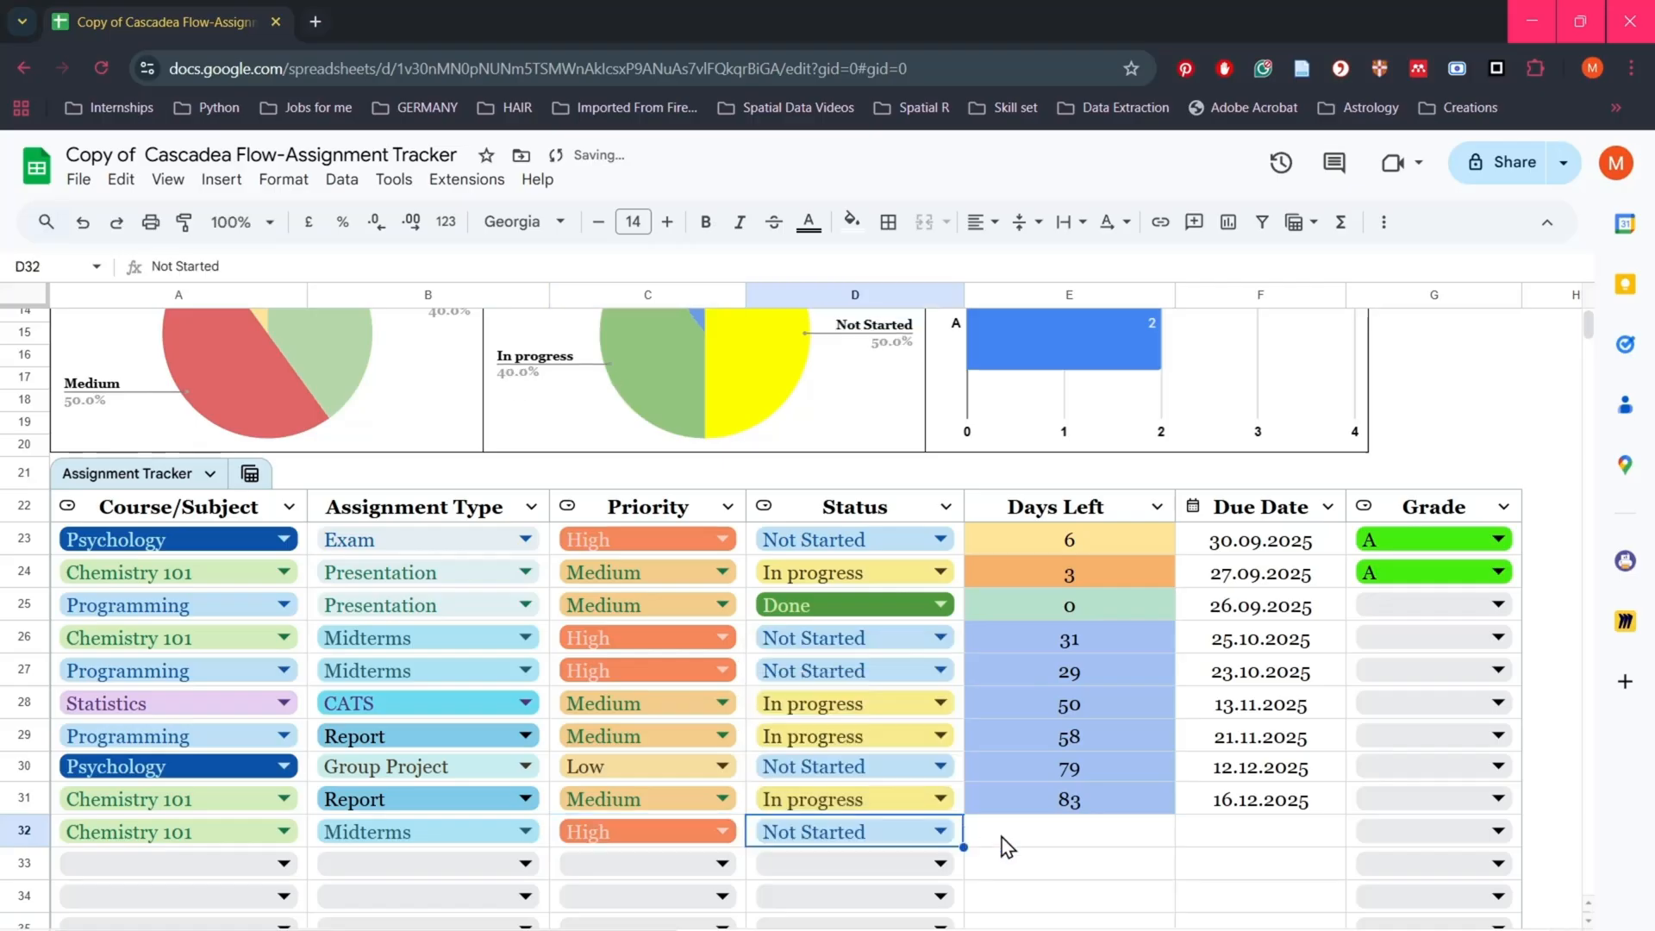
{"action": "double_click", "coordinate": [1250, 840]}
{"action": "left_click", "coordinate": [1359, 538]}
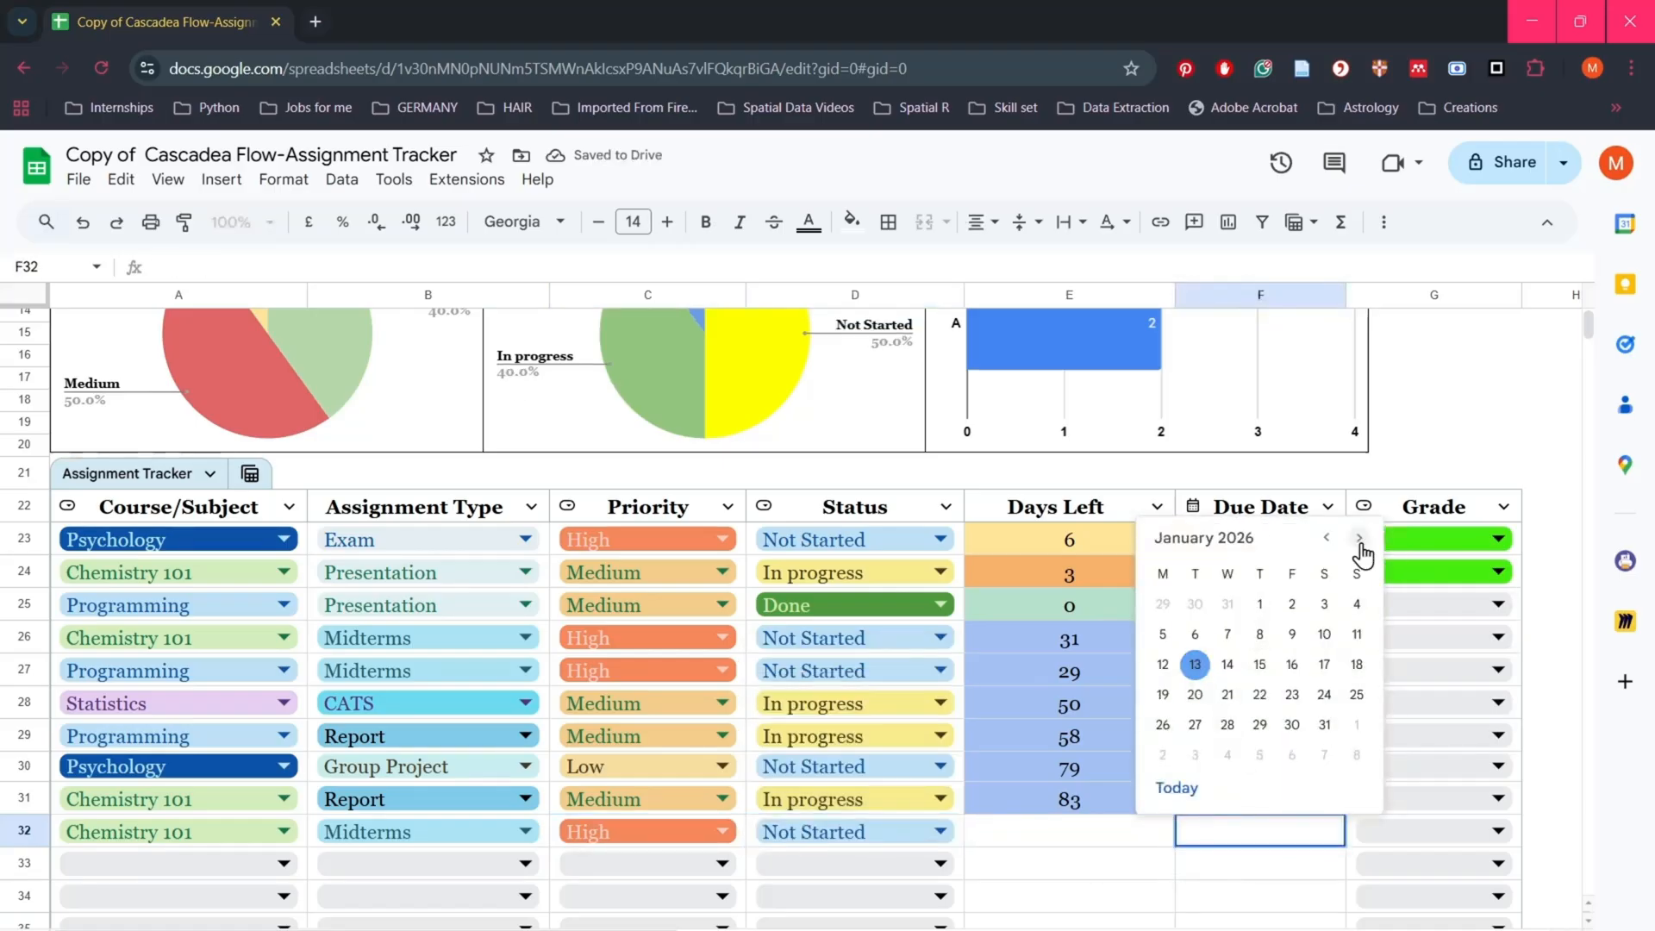
{"action": "left_click", "coordinate": [1359, 538]}
{"action": "left_click", "coordinate": [1359, 538]}
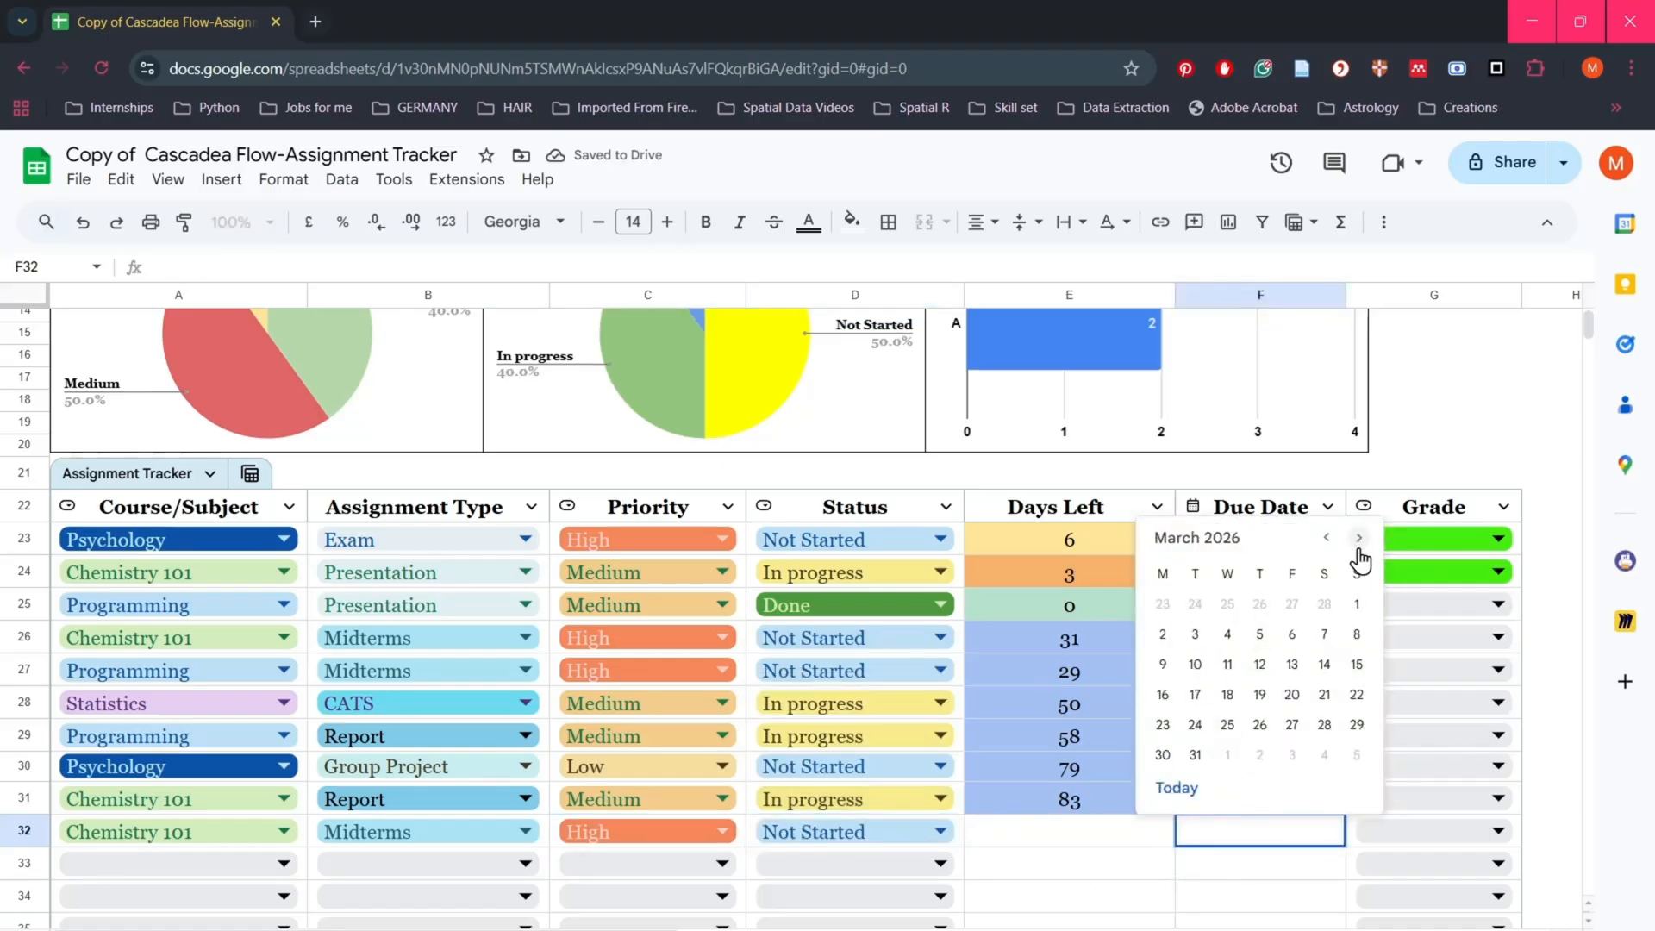
{"action": "left_click", "coordinate": [1259, 665]}
Step: Start the eleventh assignment in row 33 with Programming as the course, CATS as the type and High priority
{"action": "left_click", "coordinate": [244, 862]}
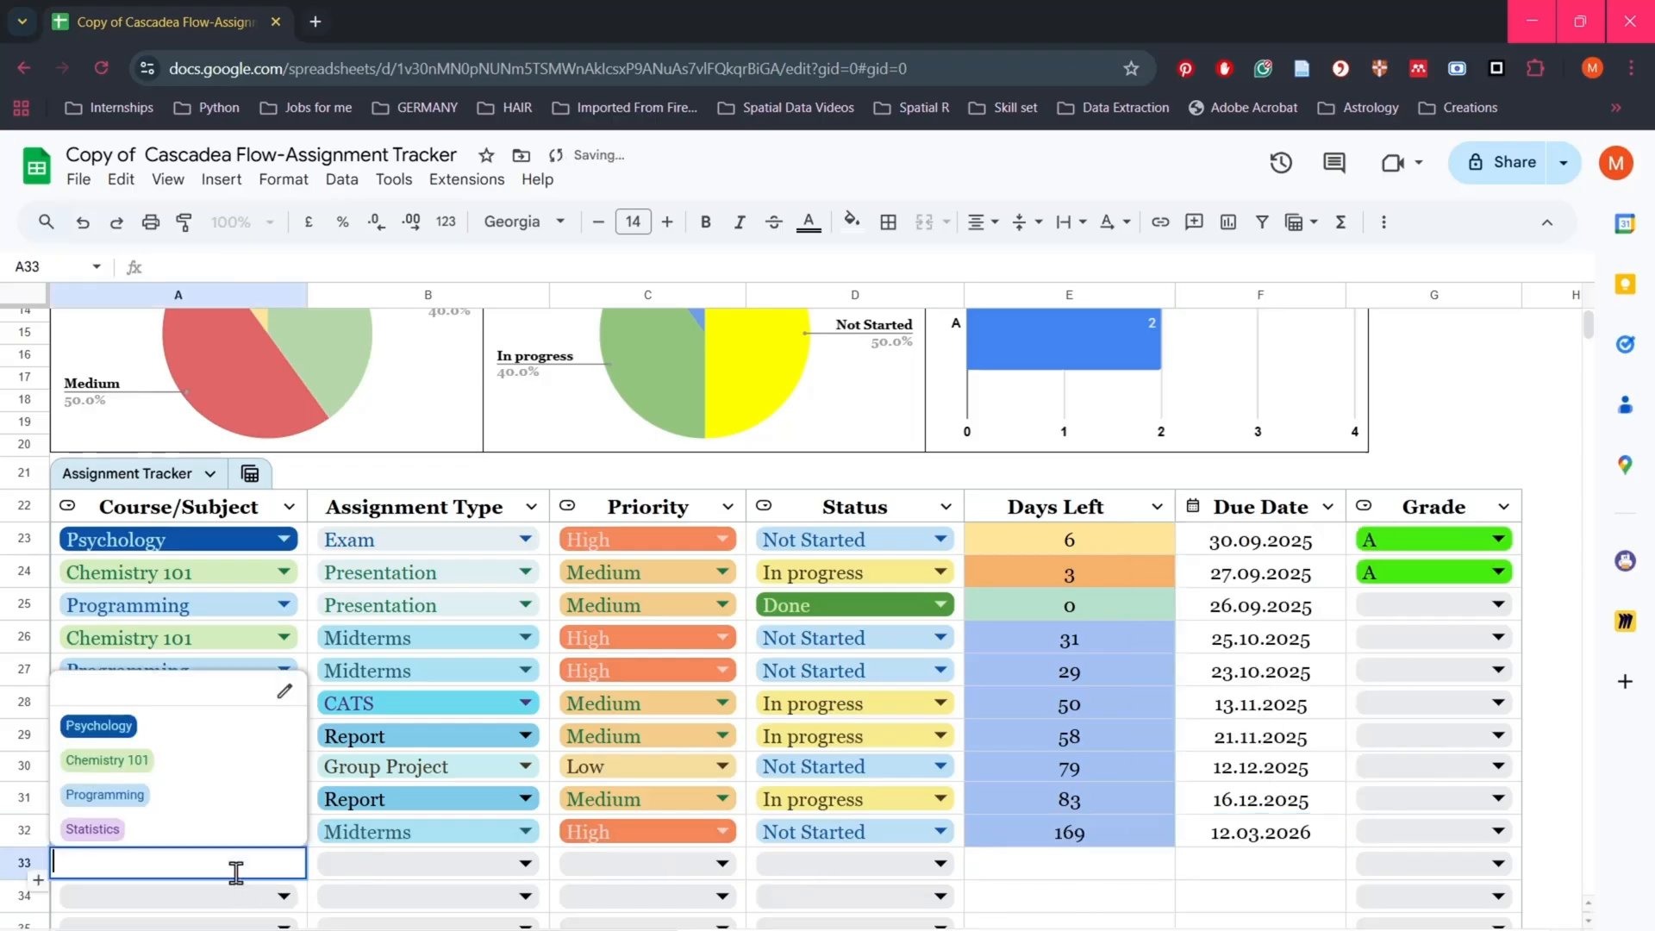
{"action": "left_click", "coordinate": [211, 801]}
{"action": "left_click", "coordinate": [436, 869]}
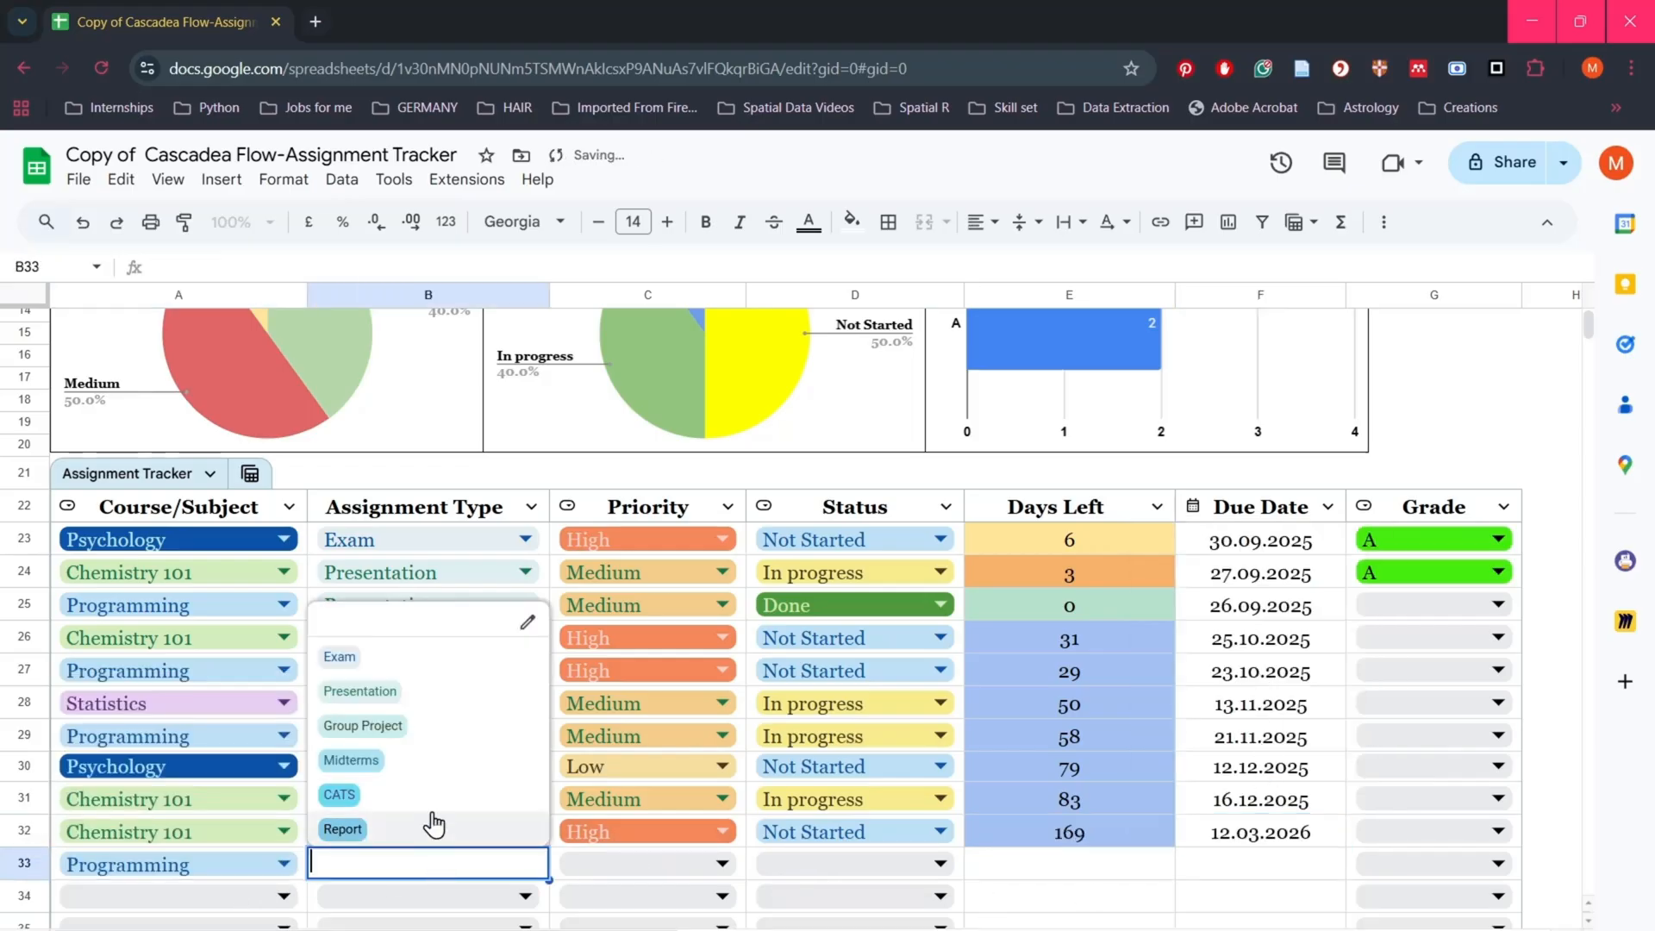
{"action": "left_click", "coordinate": [431, 797]}
{"action": "left_click", "coordinate": [664, 867]}
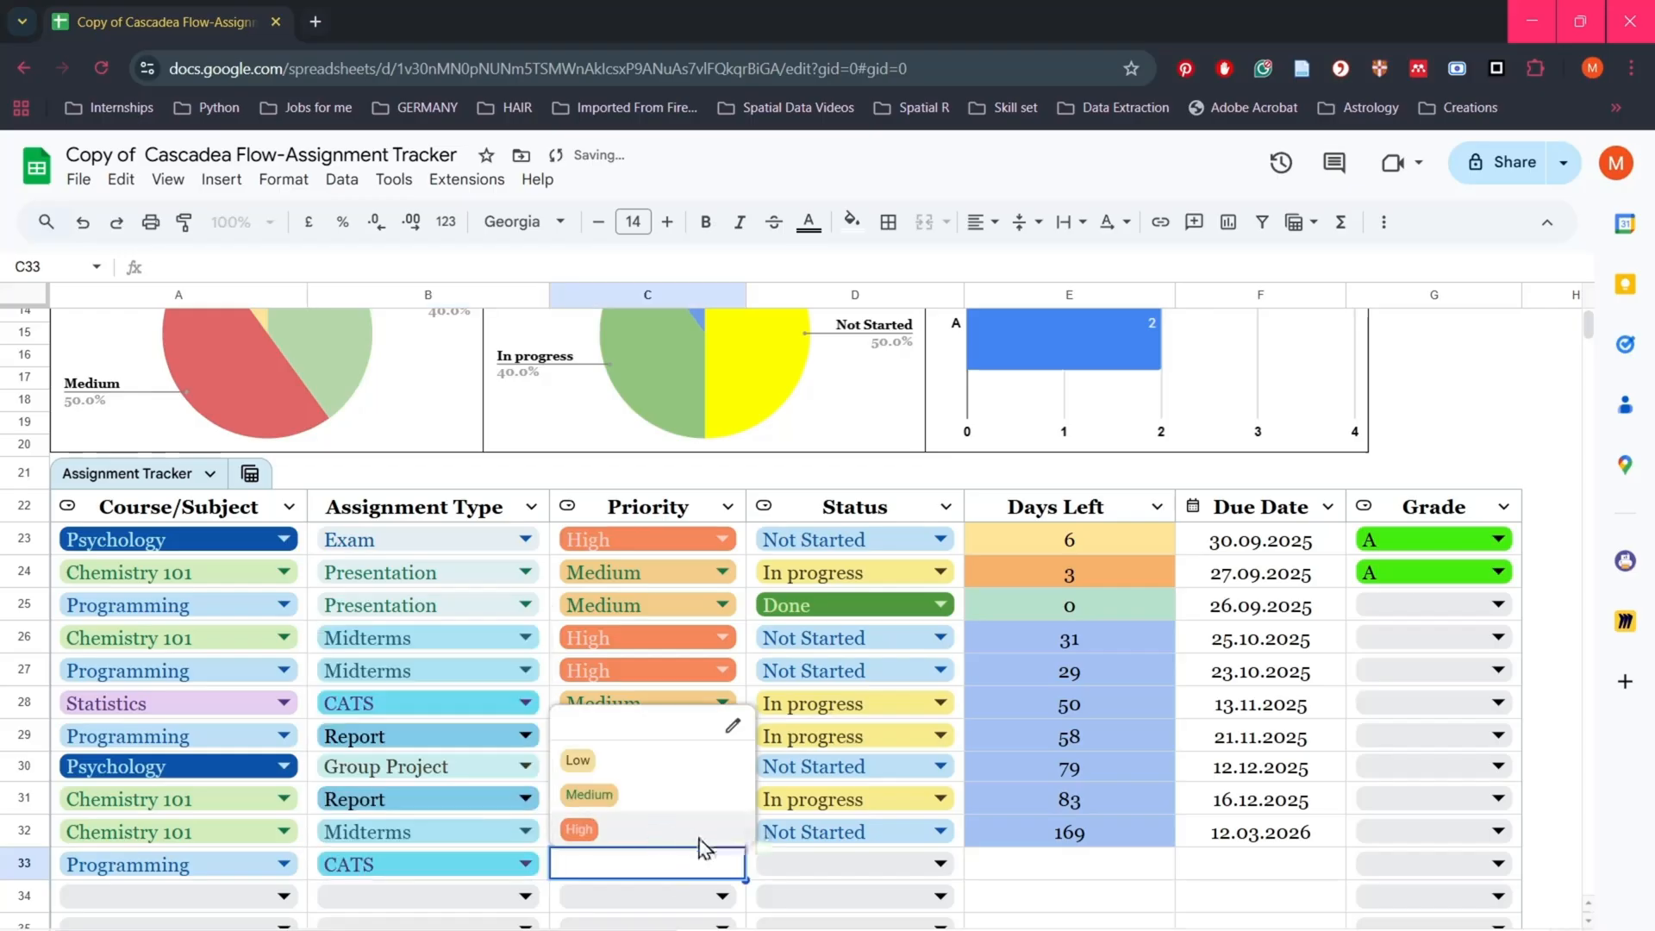
{"action": "left_click", "coordinate": [662, 831]}
Step: Set the row 33 assignment's status to Not Started and its due date to 22.05.2026
{"action": "left_click", "coordinate": [897, 866]}
{"action": "left_click", "coordinate": [873, 832]}
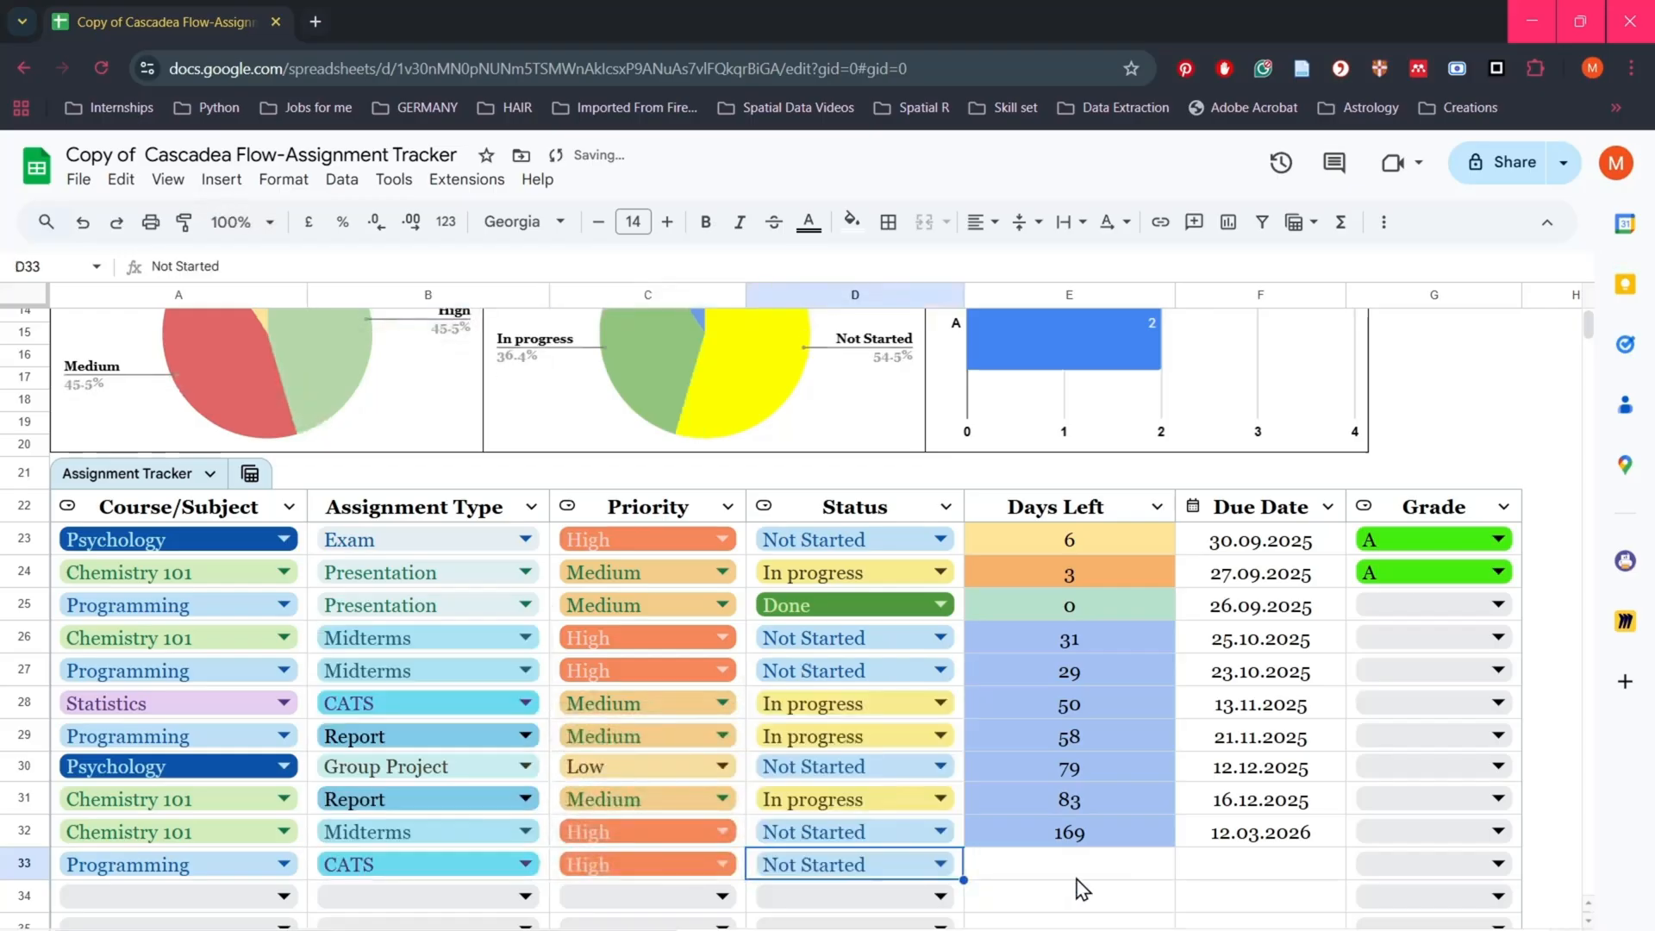
{"action": "double_click", "coordinate": [1257, 879]}
{"action": "left_click", "coordinate": [1358, 571]}
{"action": "left_click", "coordinate": [1358, 571]}
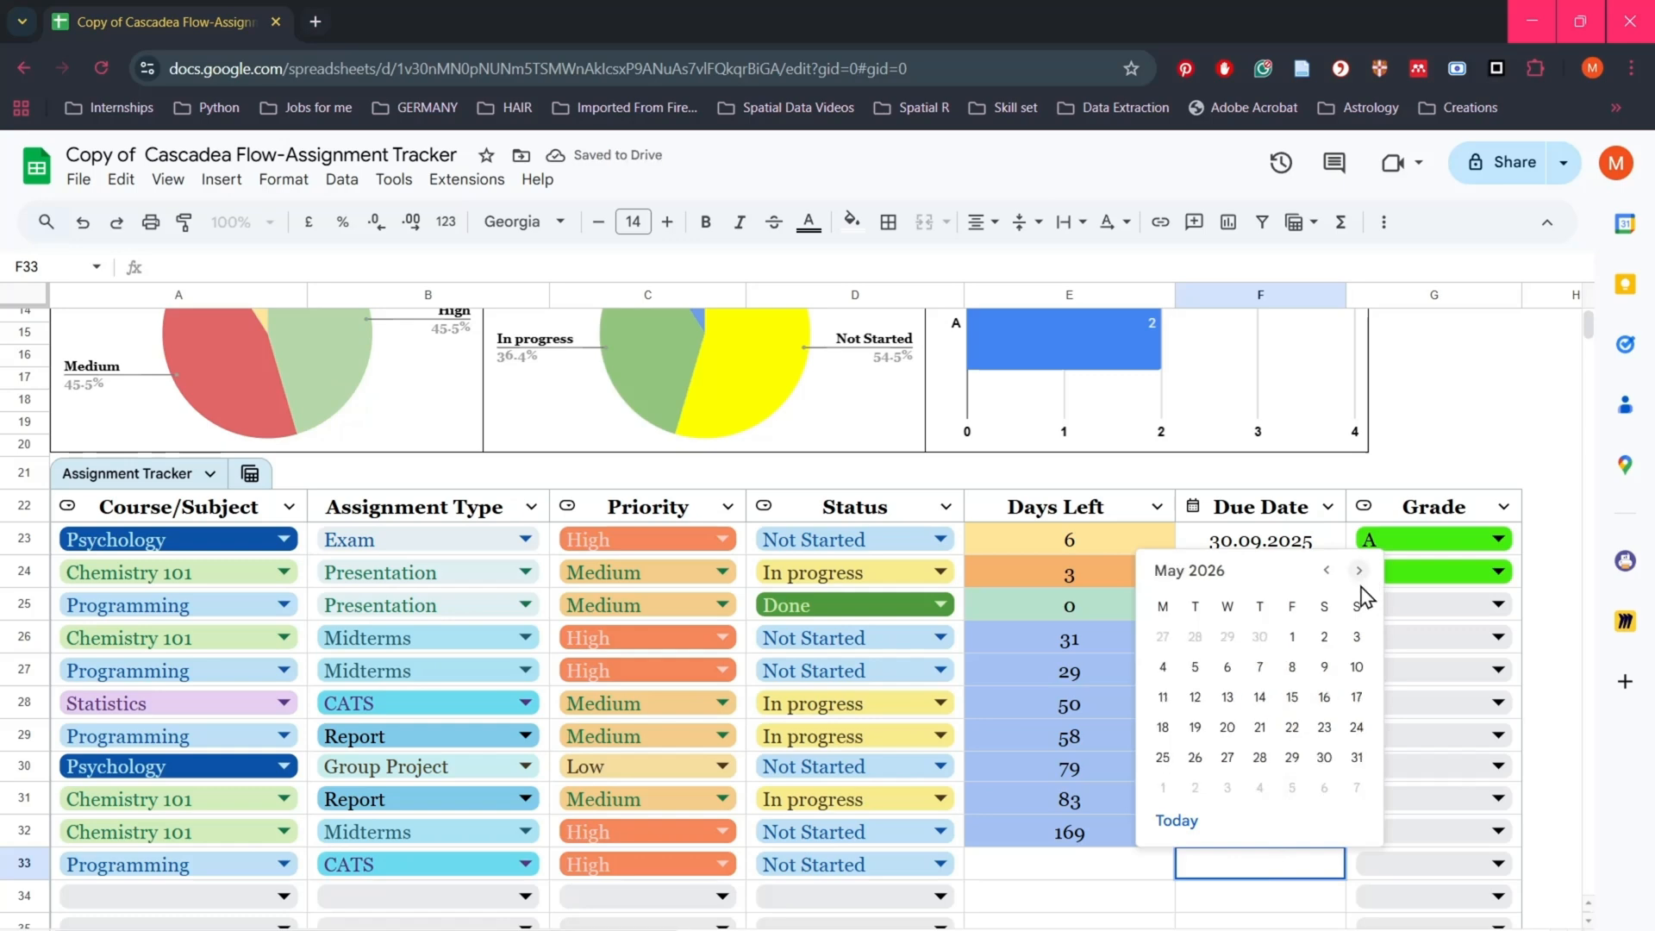
{"action": "left_click", "coordinate": [1291, 727]}
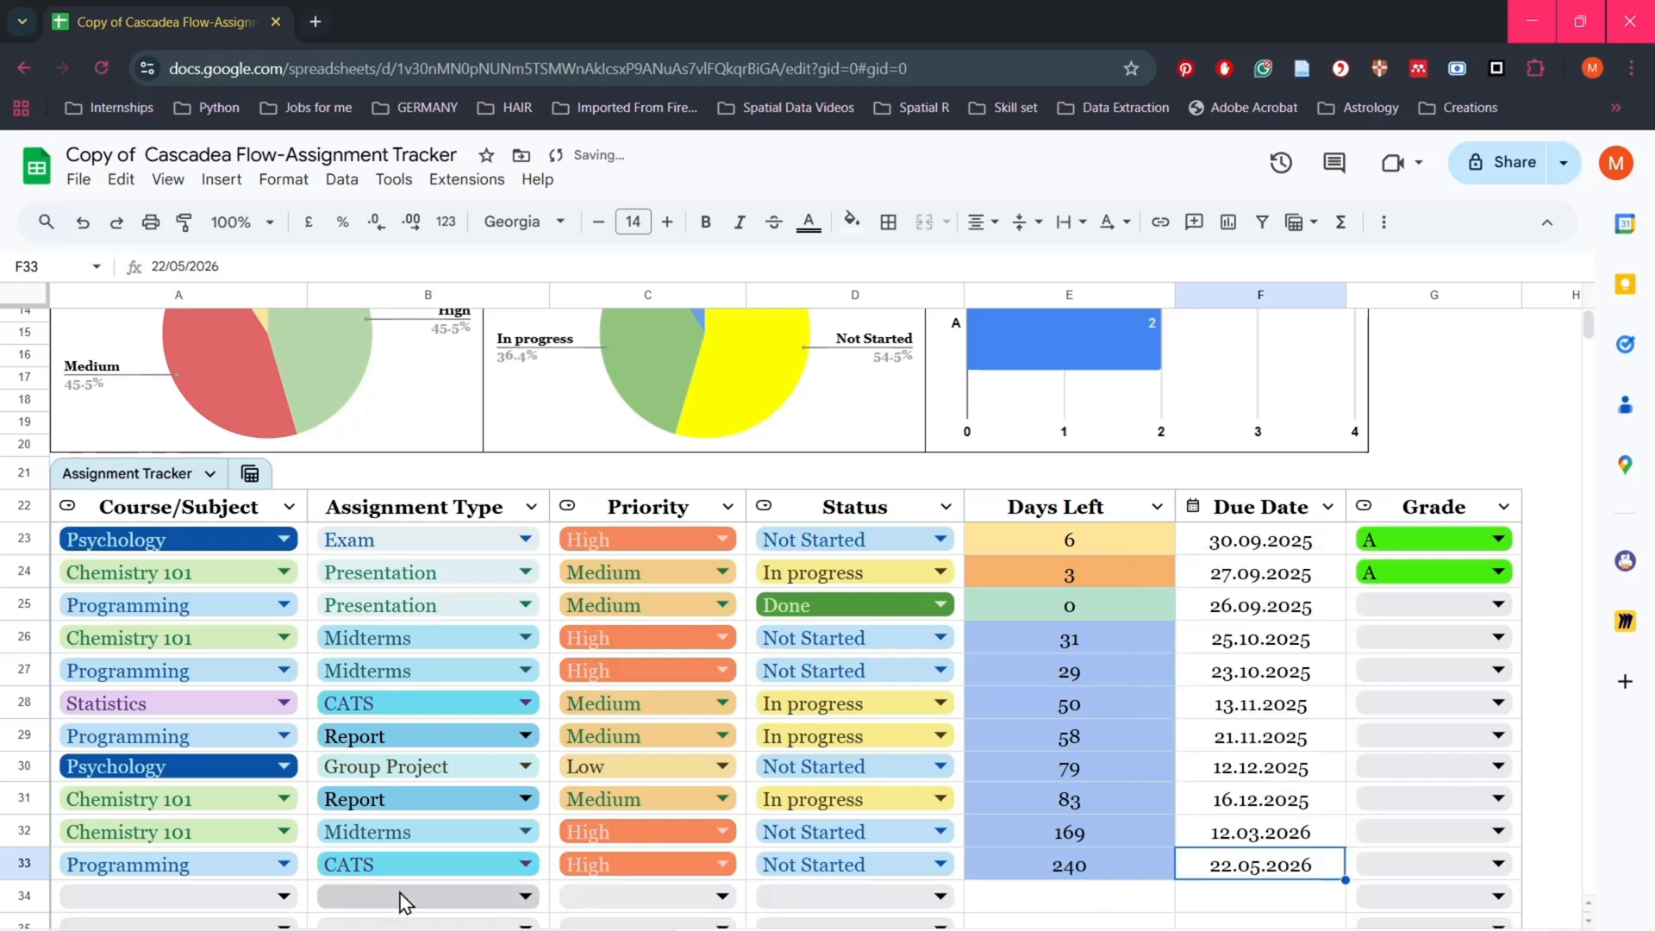
Step: Start the twelfth assignment in row 34 with Statistics as the course, Group Project as the type and Low priority
{"action": "left_click", "coordinate": [281, 896]}
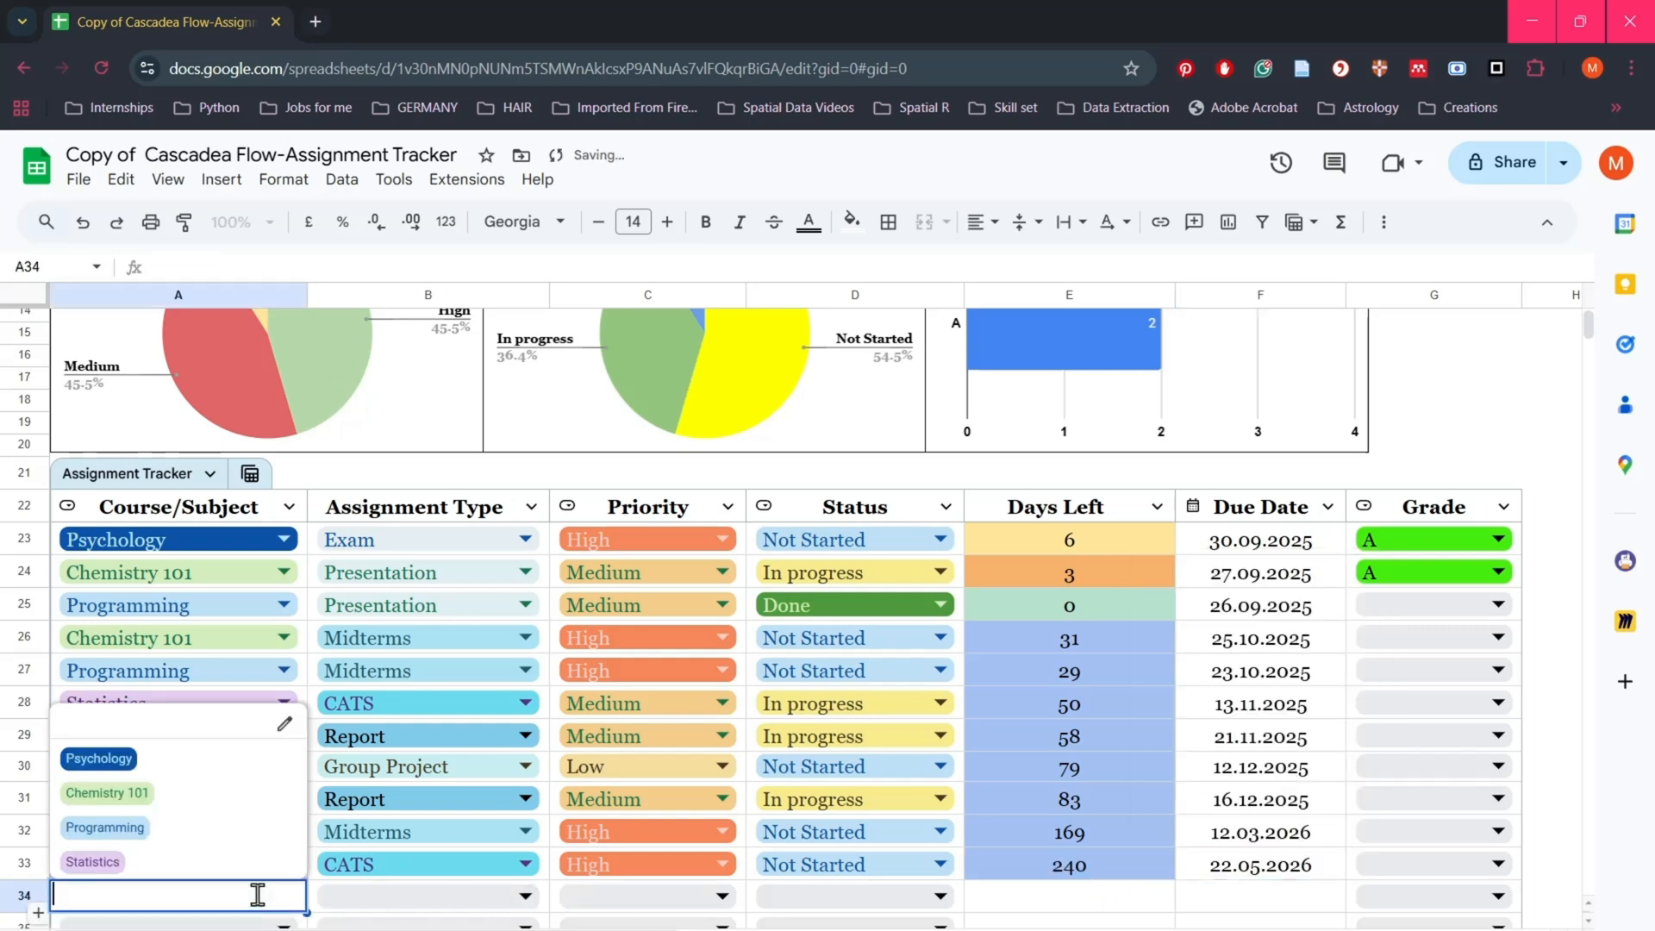
{"action": "left_click", "coordinate": [215, 859]}
{"action": "left_click", "coordinate": [389, 894]}
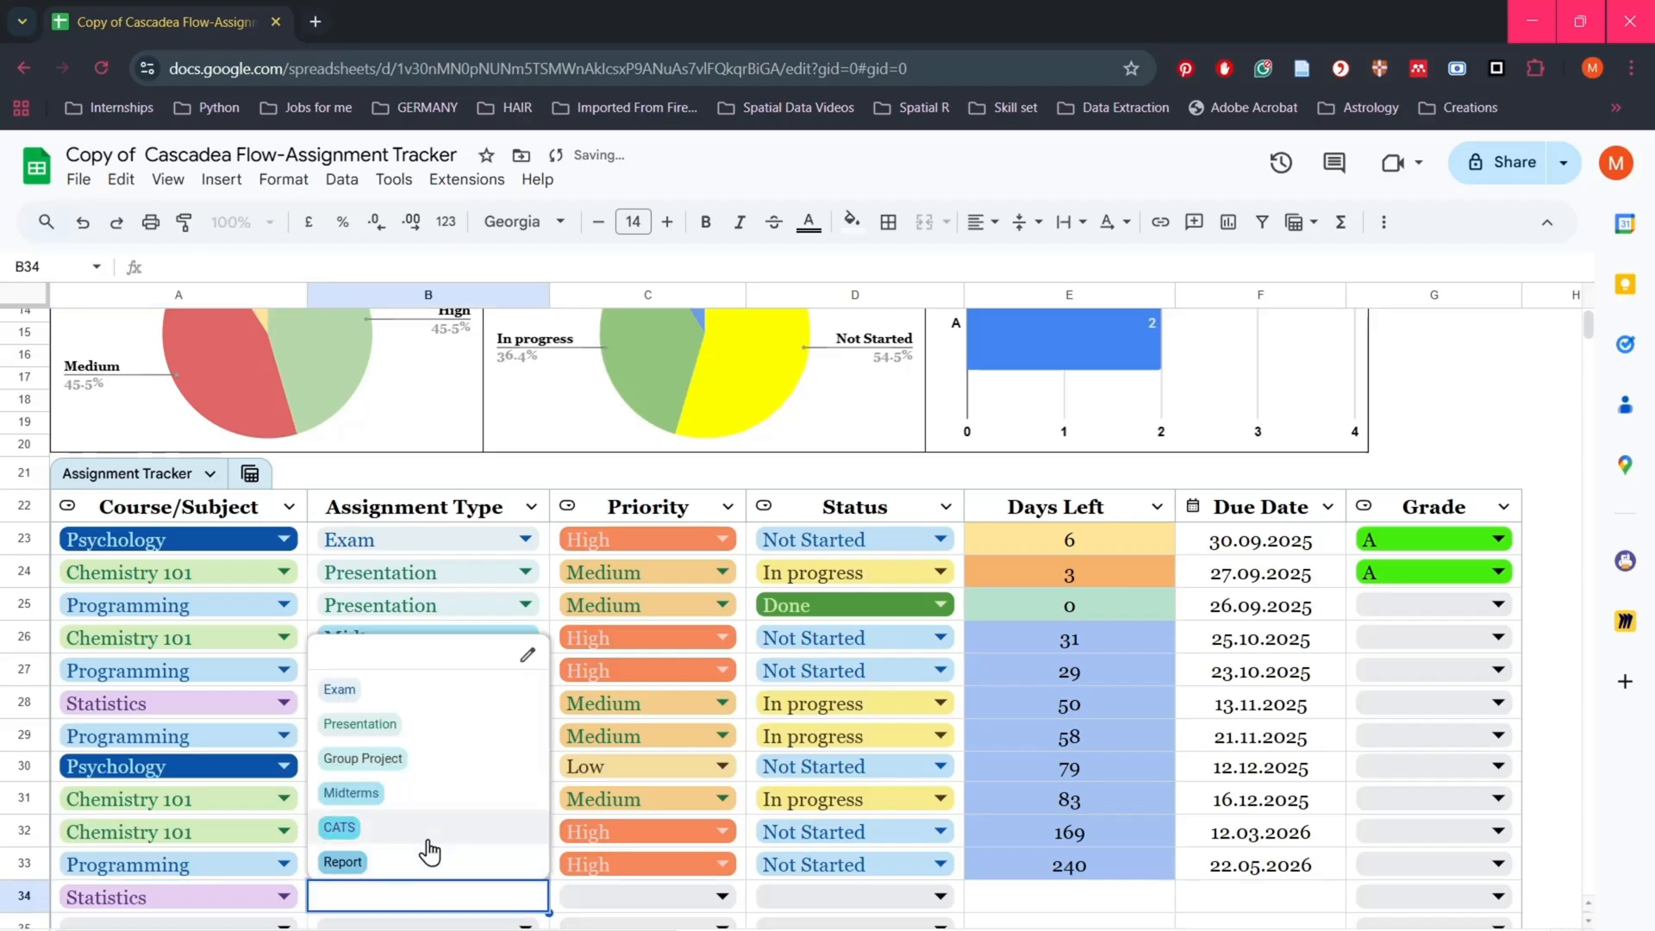
{"action": "left_click", "coordinate": [426, 767]}
{"action": "left_click", "coordinate": [677, 902]}
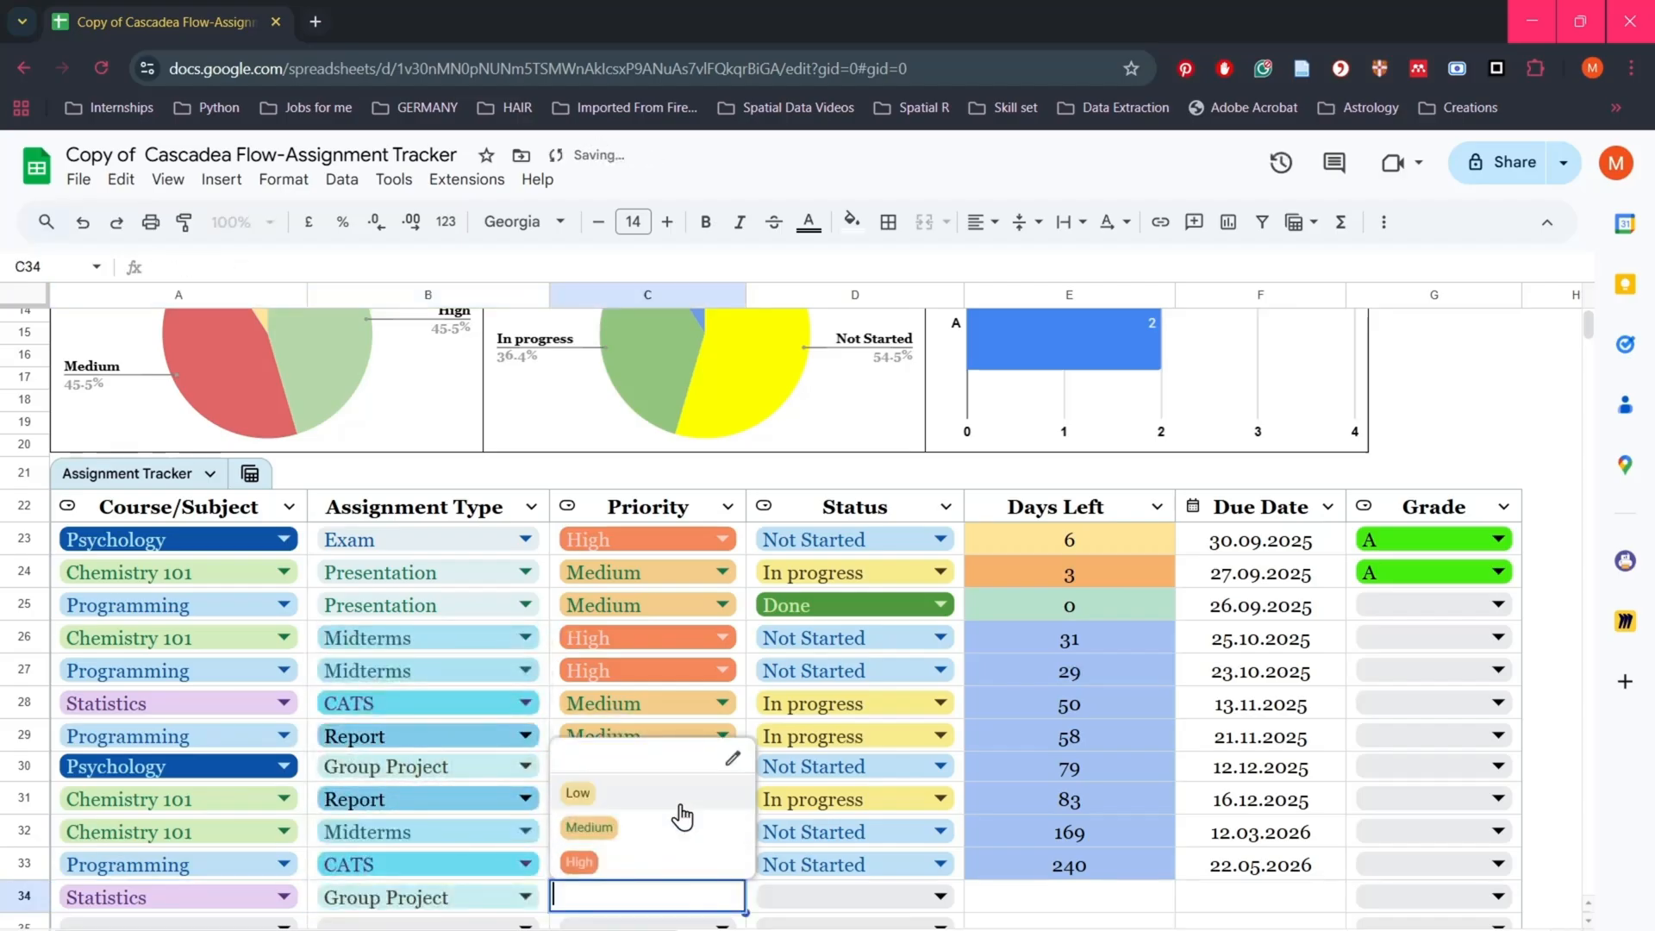
{"action": "left_click", "coordinate": [676, 789]}
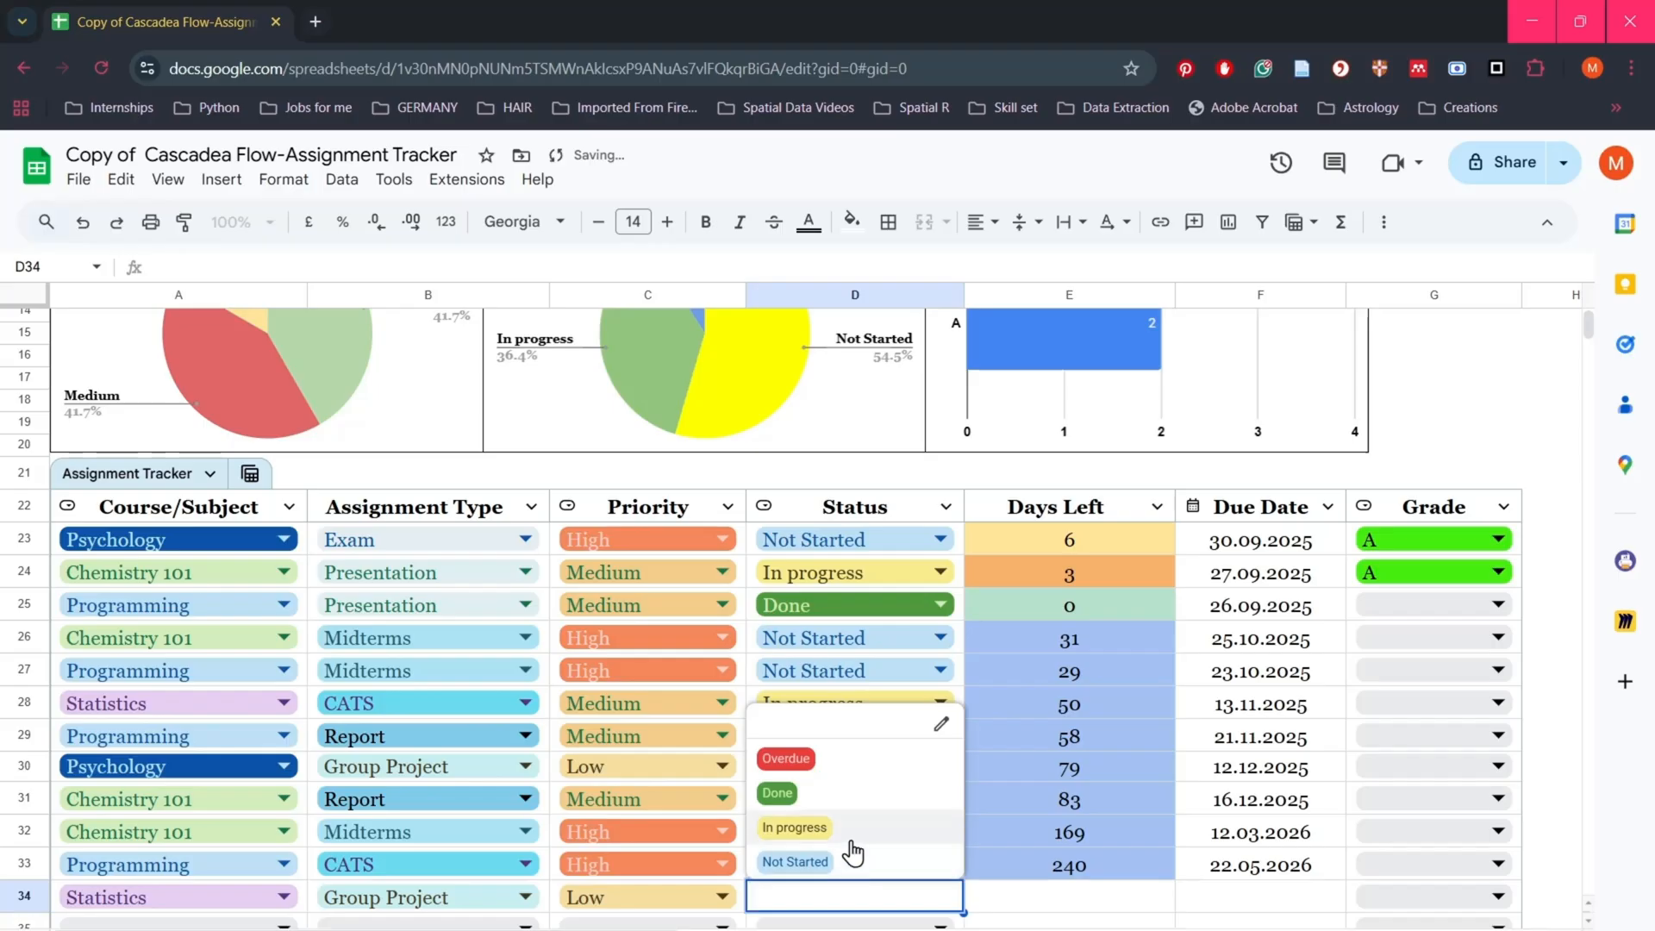
Step: Set the row 34 assignment's status to Not Started and its due date to 18.03.2027
{"action": "left_click", "coordinate": [851, 861]}
{"action": "left_click", "coordinate": [1241, 905]}
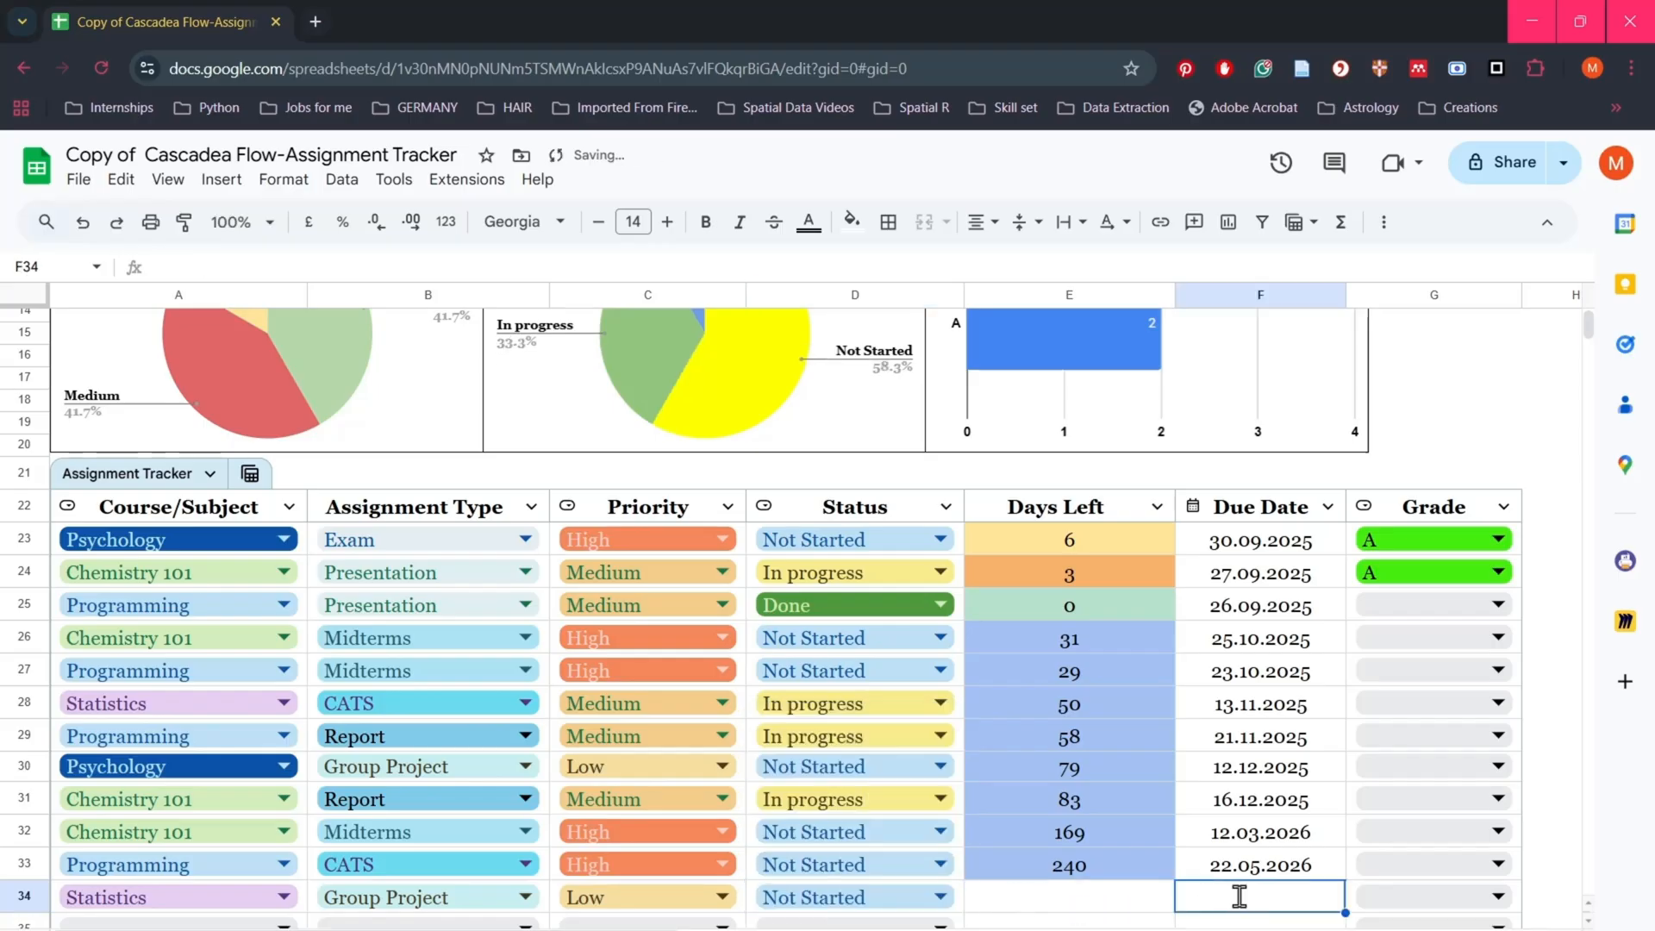
{"action": "double_click", "coordinate": [1241, 901]}
{"action": "left_click", "coordinate": [1358, 606]}
{"action": "left_click", "coordinate": [1358, 606]}
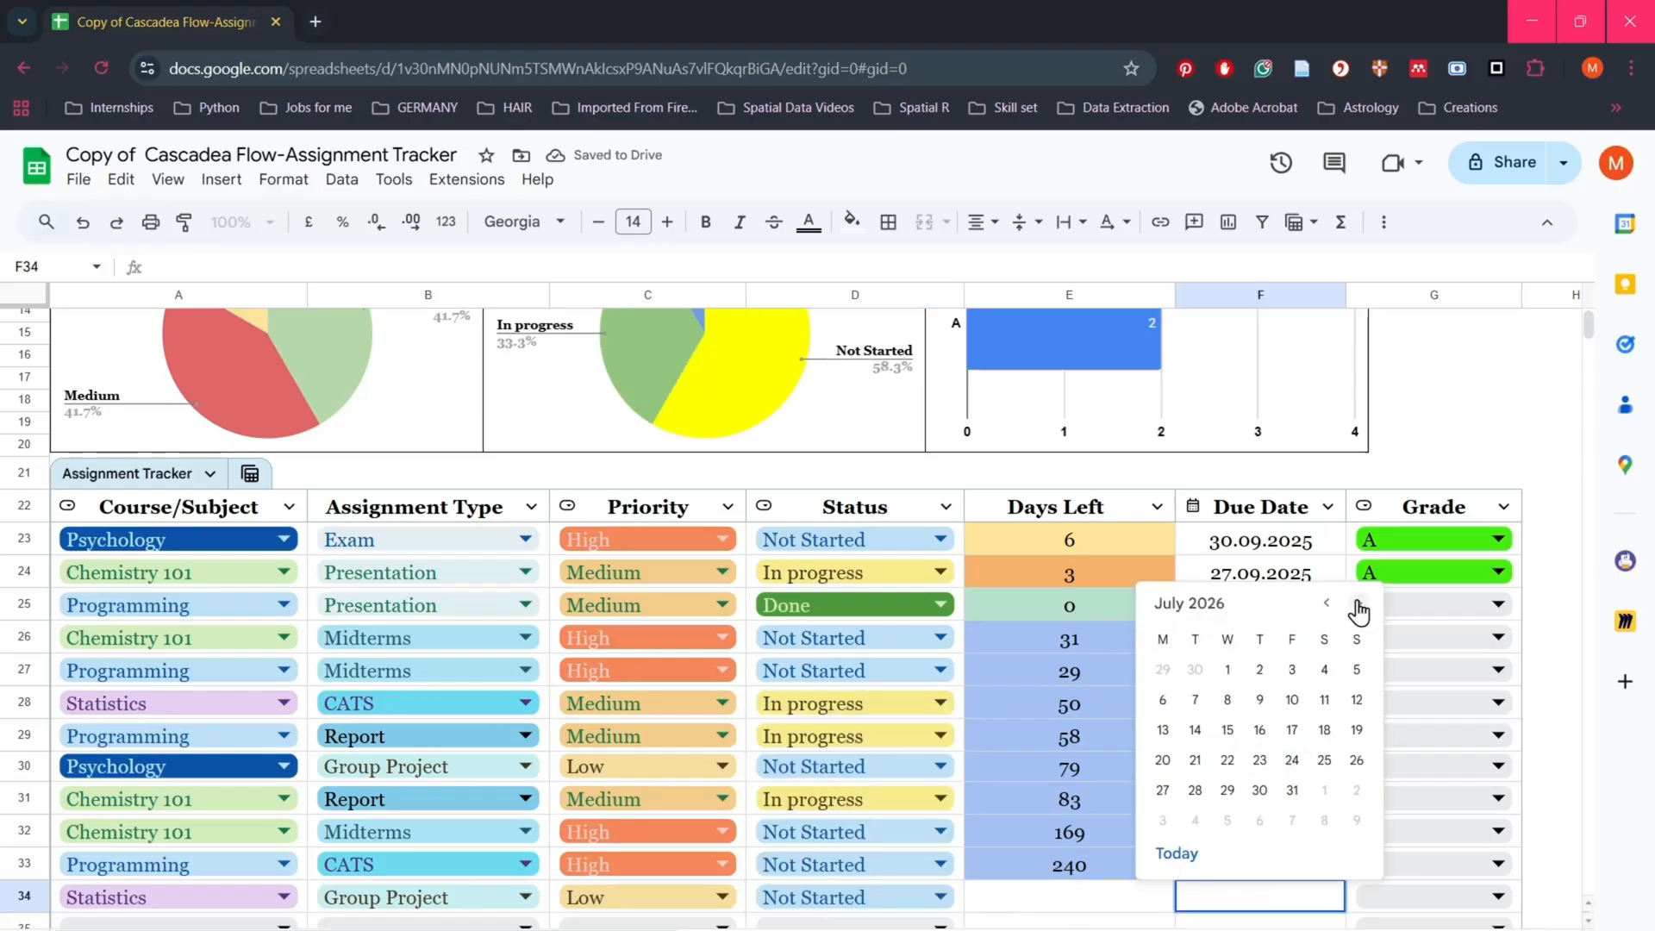
{"action": "left_click", "coordinate": [1358, 606]}
{"action": "left_click", "coordinate": [1361, 606]}
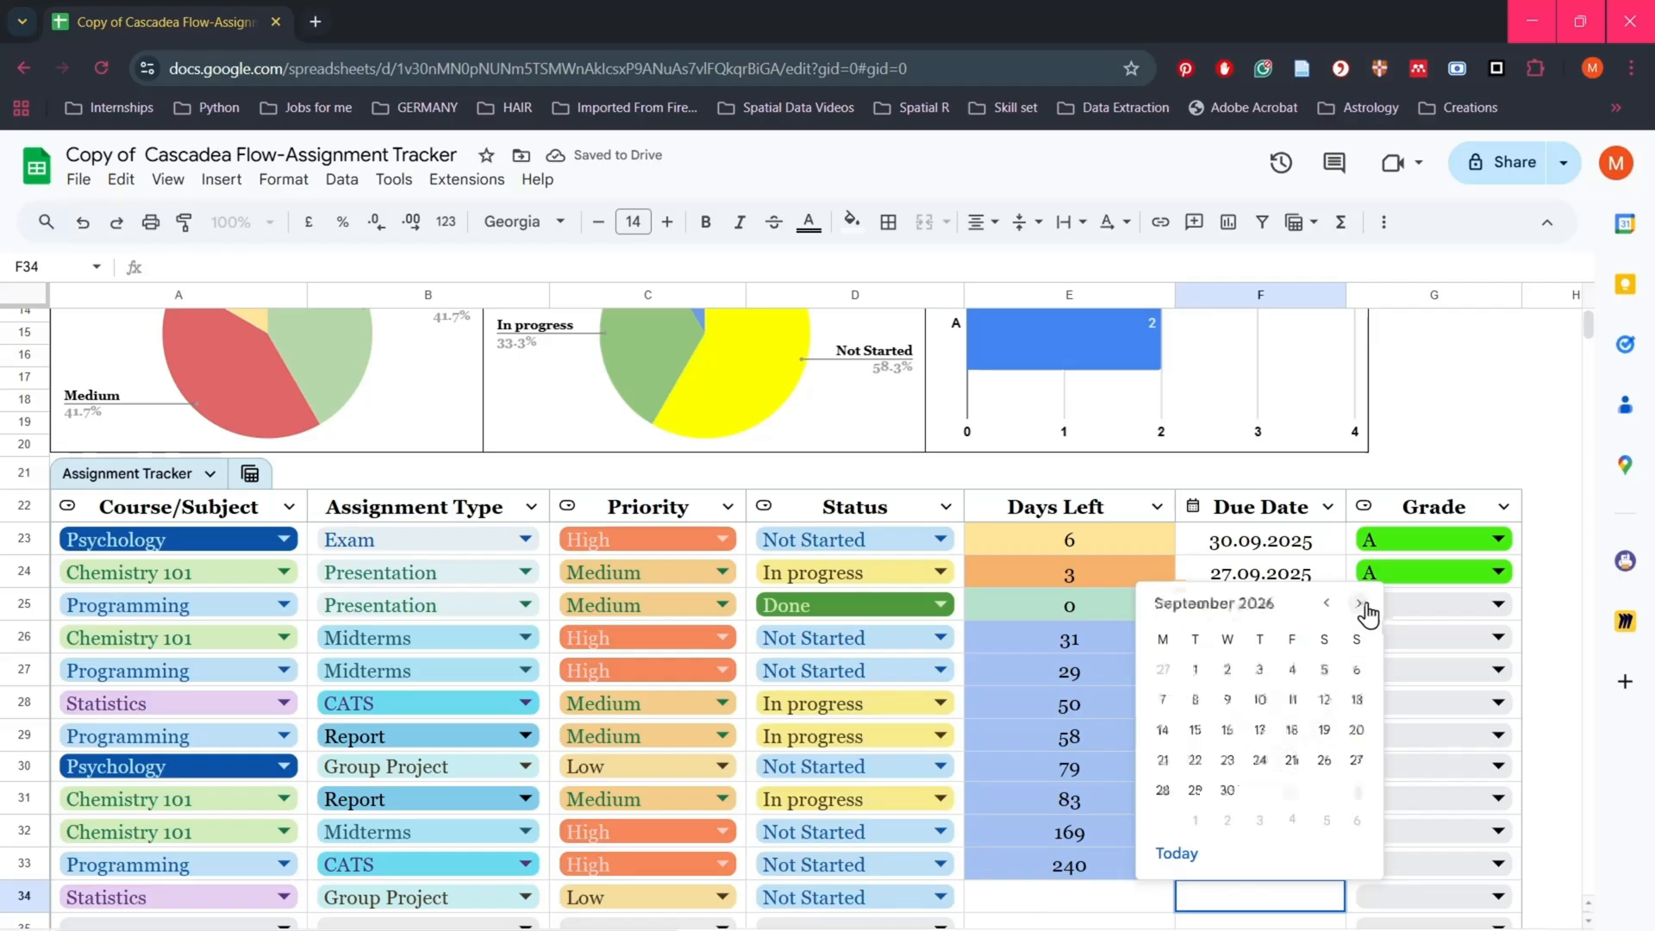
{"action": "left_click", "coordinate": [1363, 606]}
{"action": "left_click", "coordinate": [1359, 603]}
{"action": "left_click", "coordinate": [1359, 604]}
{"action": "left_click", "coordinate": [1359, 603]}
{"action": "left_click", "coordinate": [1359, 603]}
{"action": "left_click", "coordinate": [1359, 603]}
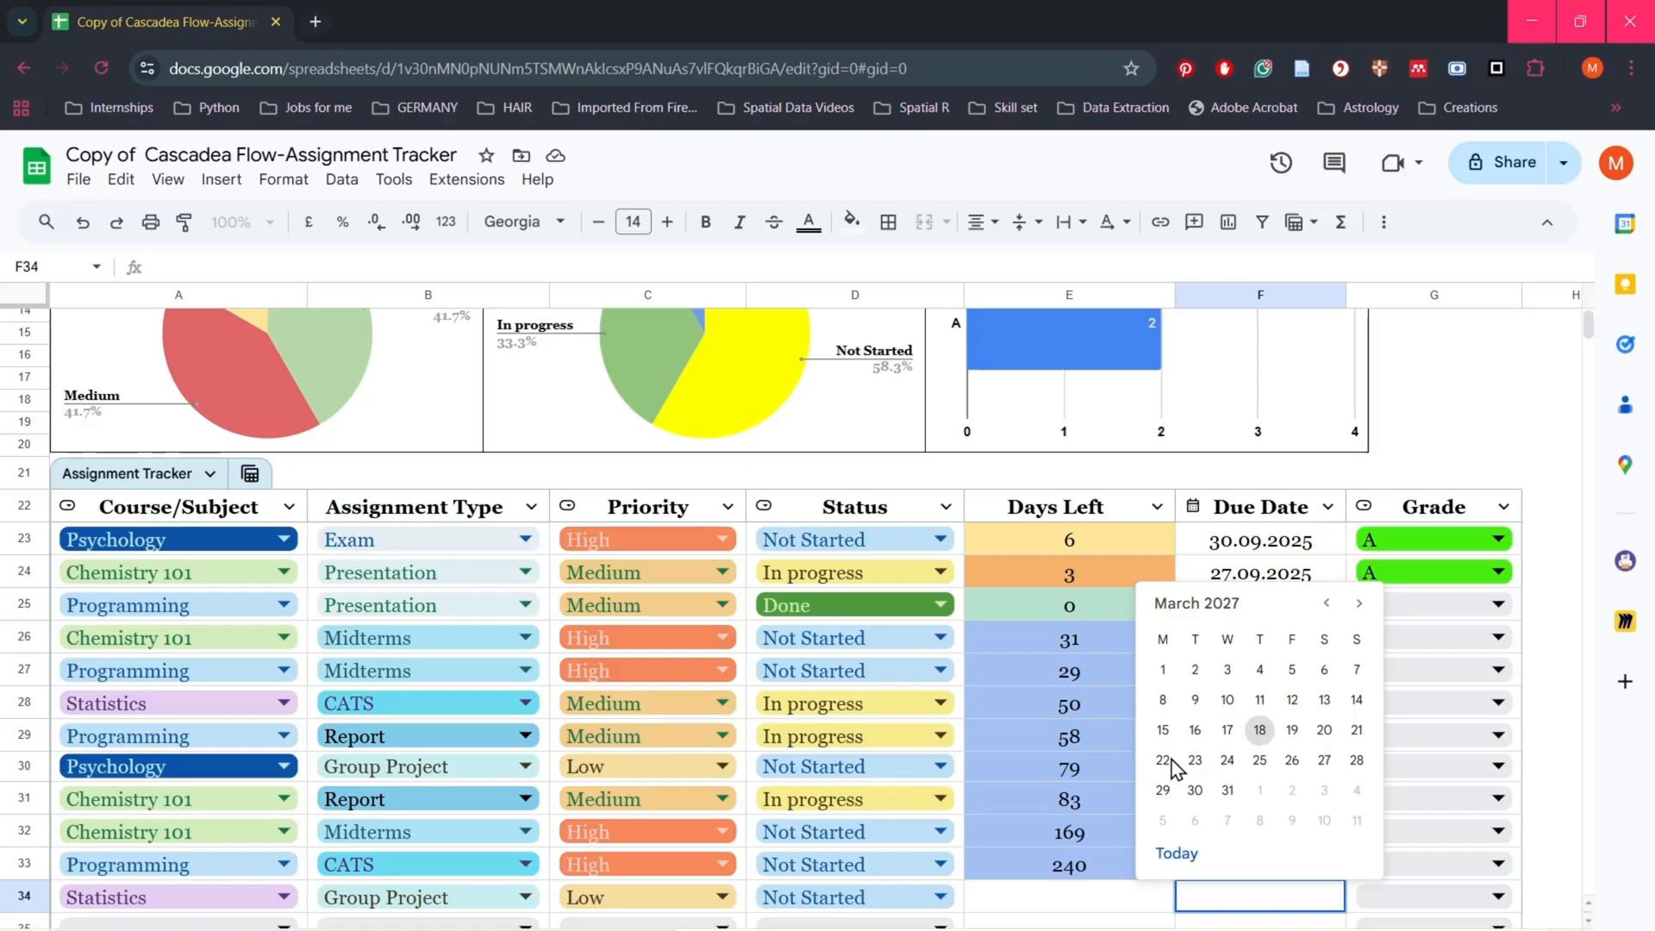
{"action": "left_click", "coordinate": [1260, 729]}
Step: Start the thirteenth assignment in row 35 with Programming as the course, Group Project as the type and High priority
{"action": "scroll", "coordinate": [1146, 756], "scroll_direction": "down", "scroll_amount": 3}
{"action": "left_click", "coordinate": [173, 715]}
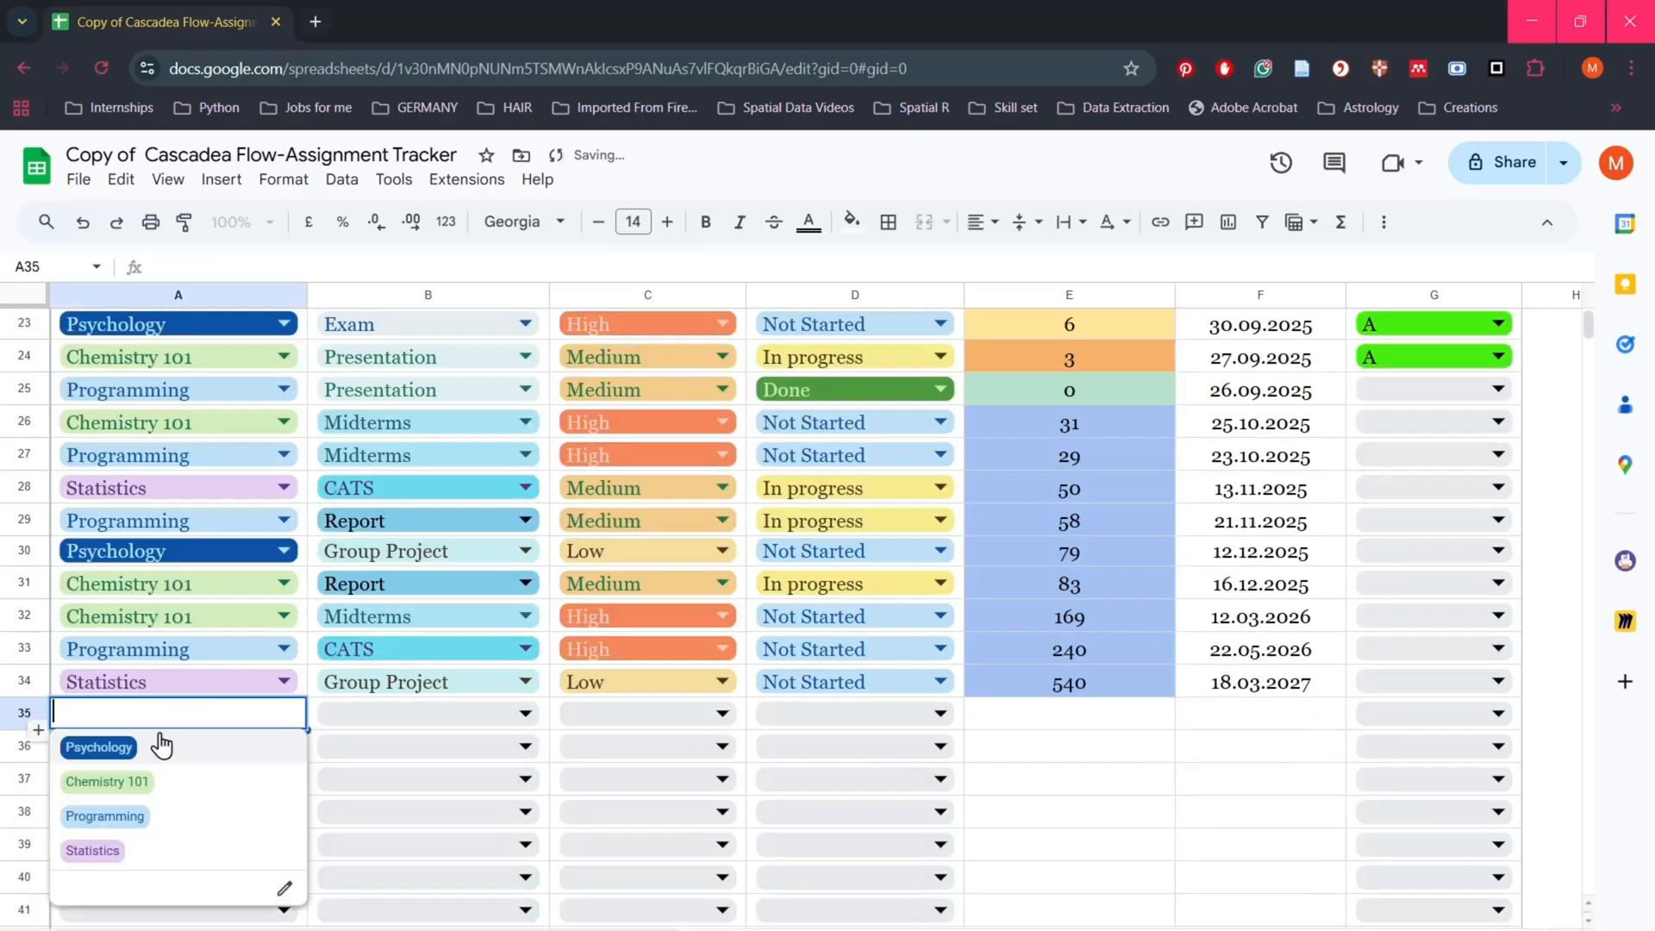
{"action": "left_click", "coordinate": [159, 814]}
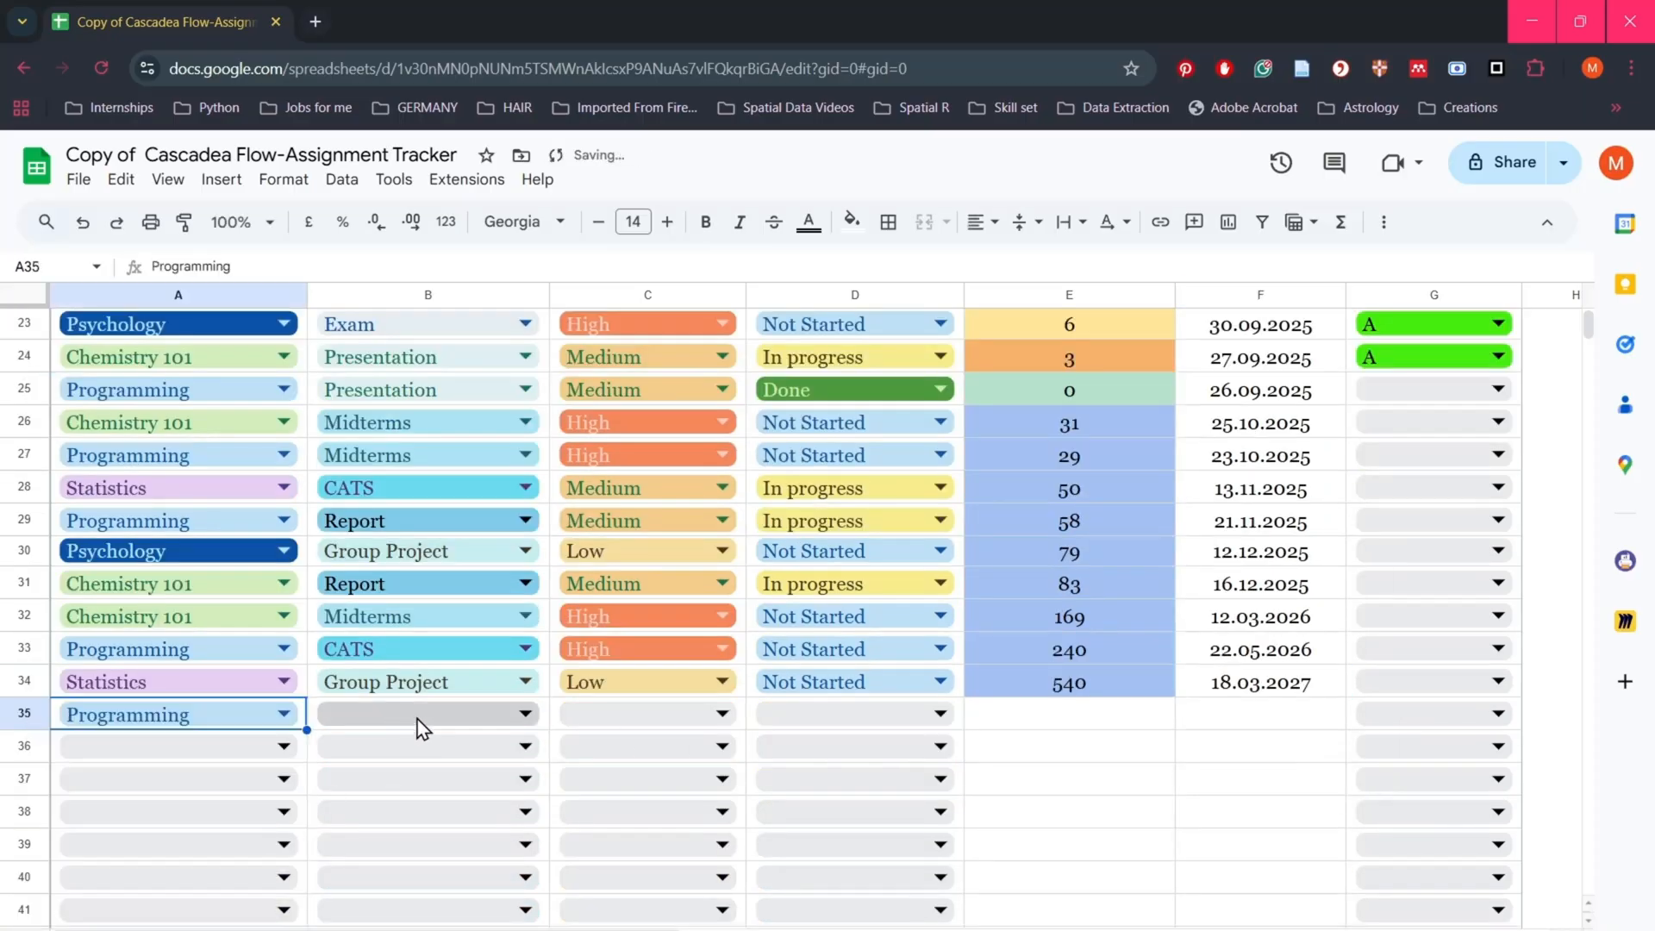
{"action": "left_click", "coordinate": [466, 708]}
{"action": "left_click", "coordinate": [449, 813]}
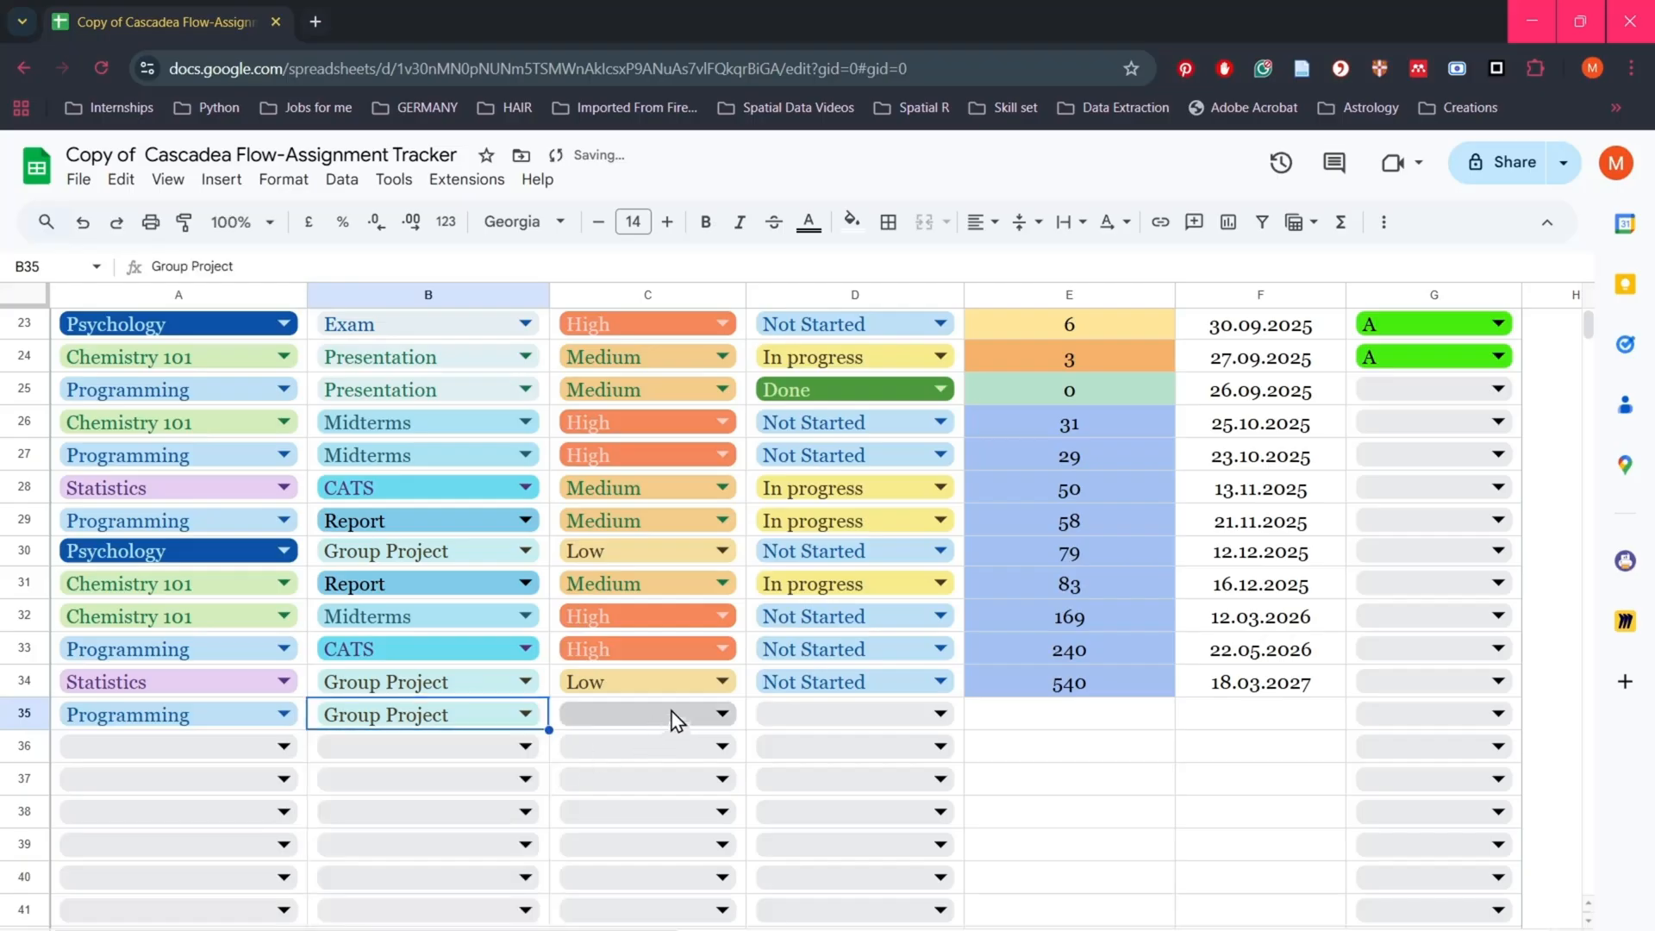
{"action": "left_click", "coordinate": [681, 715]}
{"action": "left_click", "coordinate": [652, 816]}
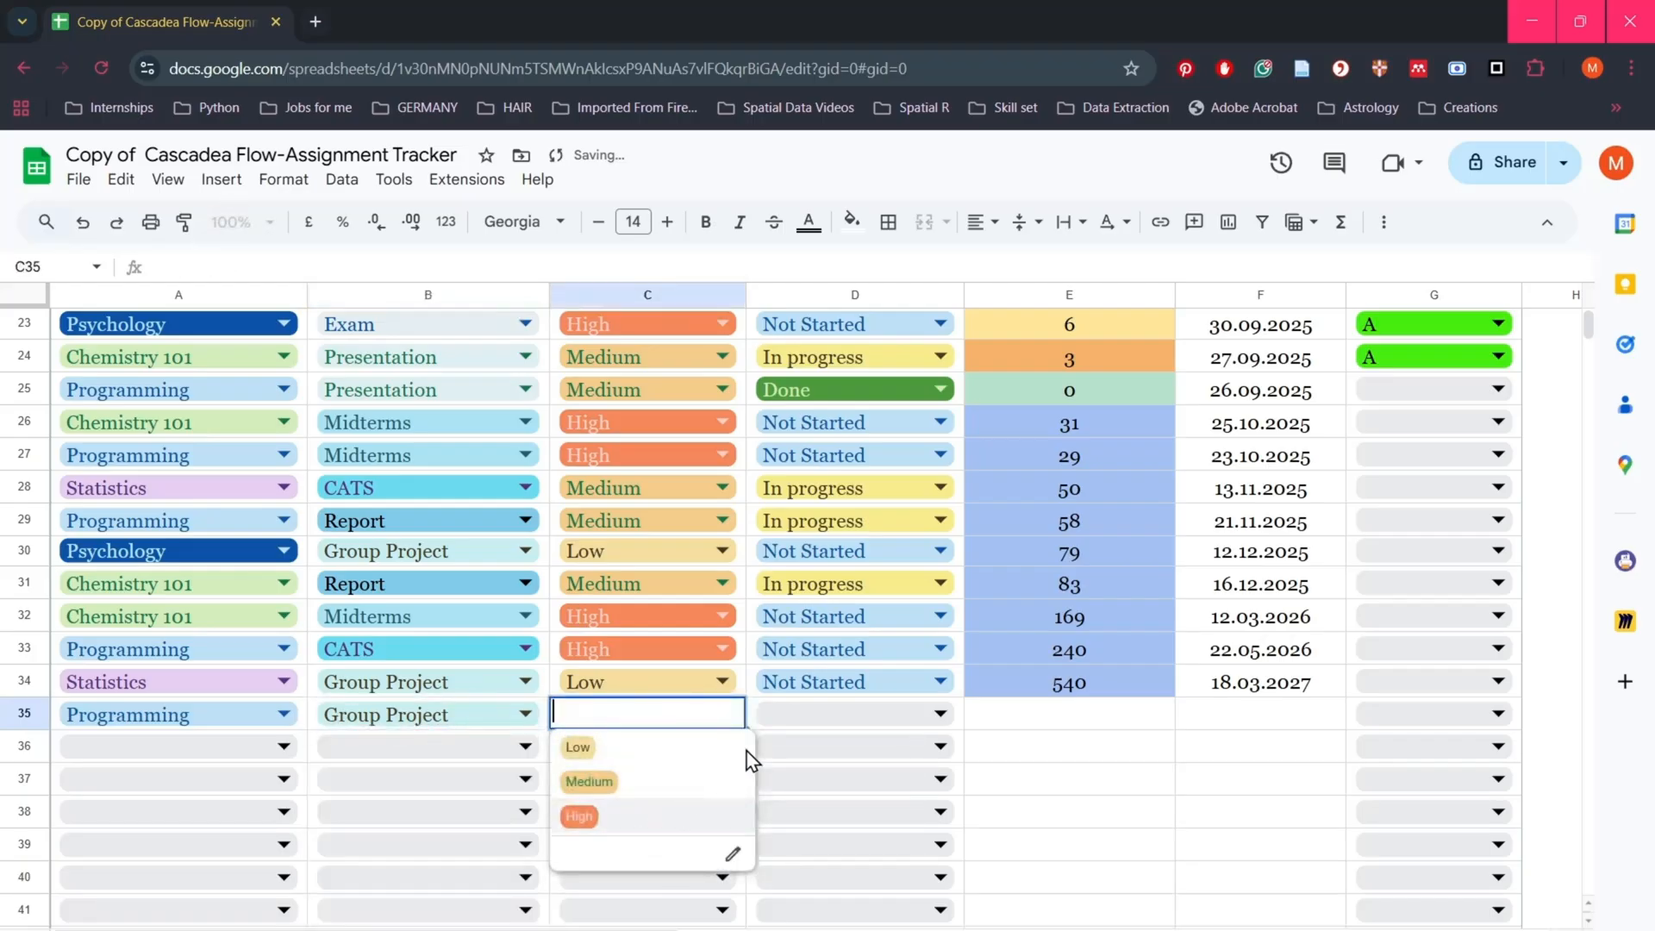
Step: Set the row 35 assignment's status to Not Started and its due date to 23.07.2027
{"action": "left_click", "coordinate": [835, 716]}
{"action": "left_click", "coordinate": [835, 783]}
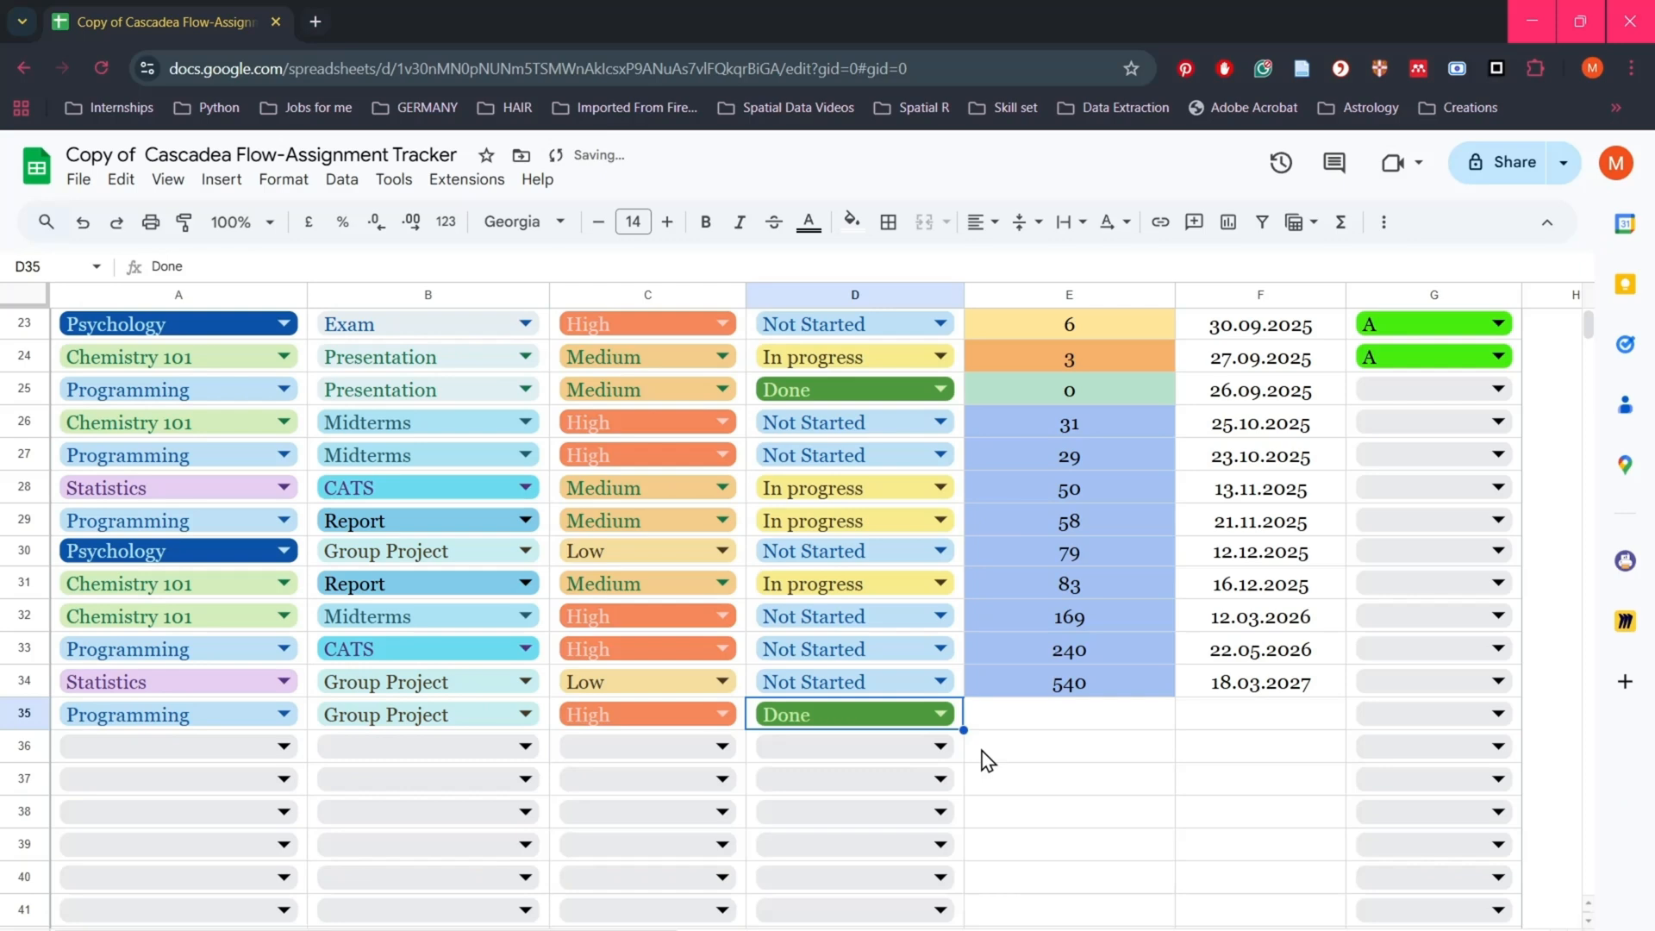
{"action": "left_click", "coordinate": [897, 721]}
{"action": "left_click", "coordinate": [802, 852]}
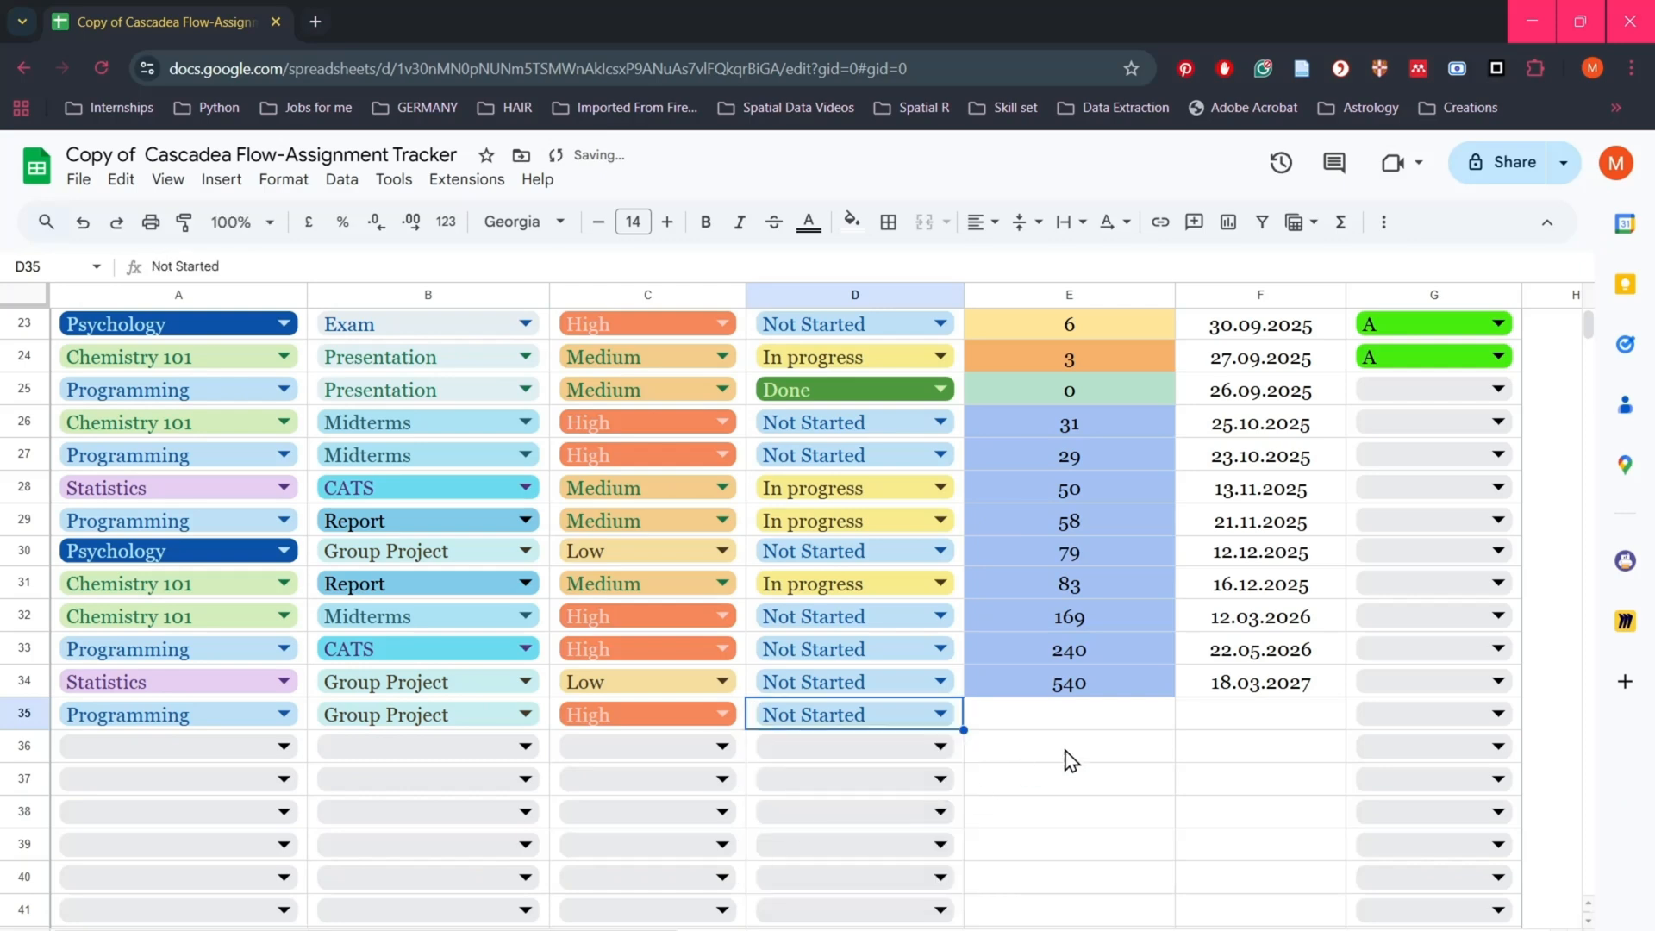
{"action": "left_click", "coordinate": [1203, 724]}
{"action": "double_click", "coordinate": [1202, 724]}
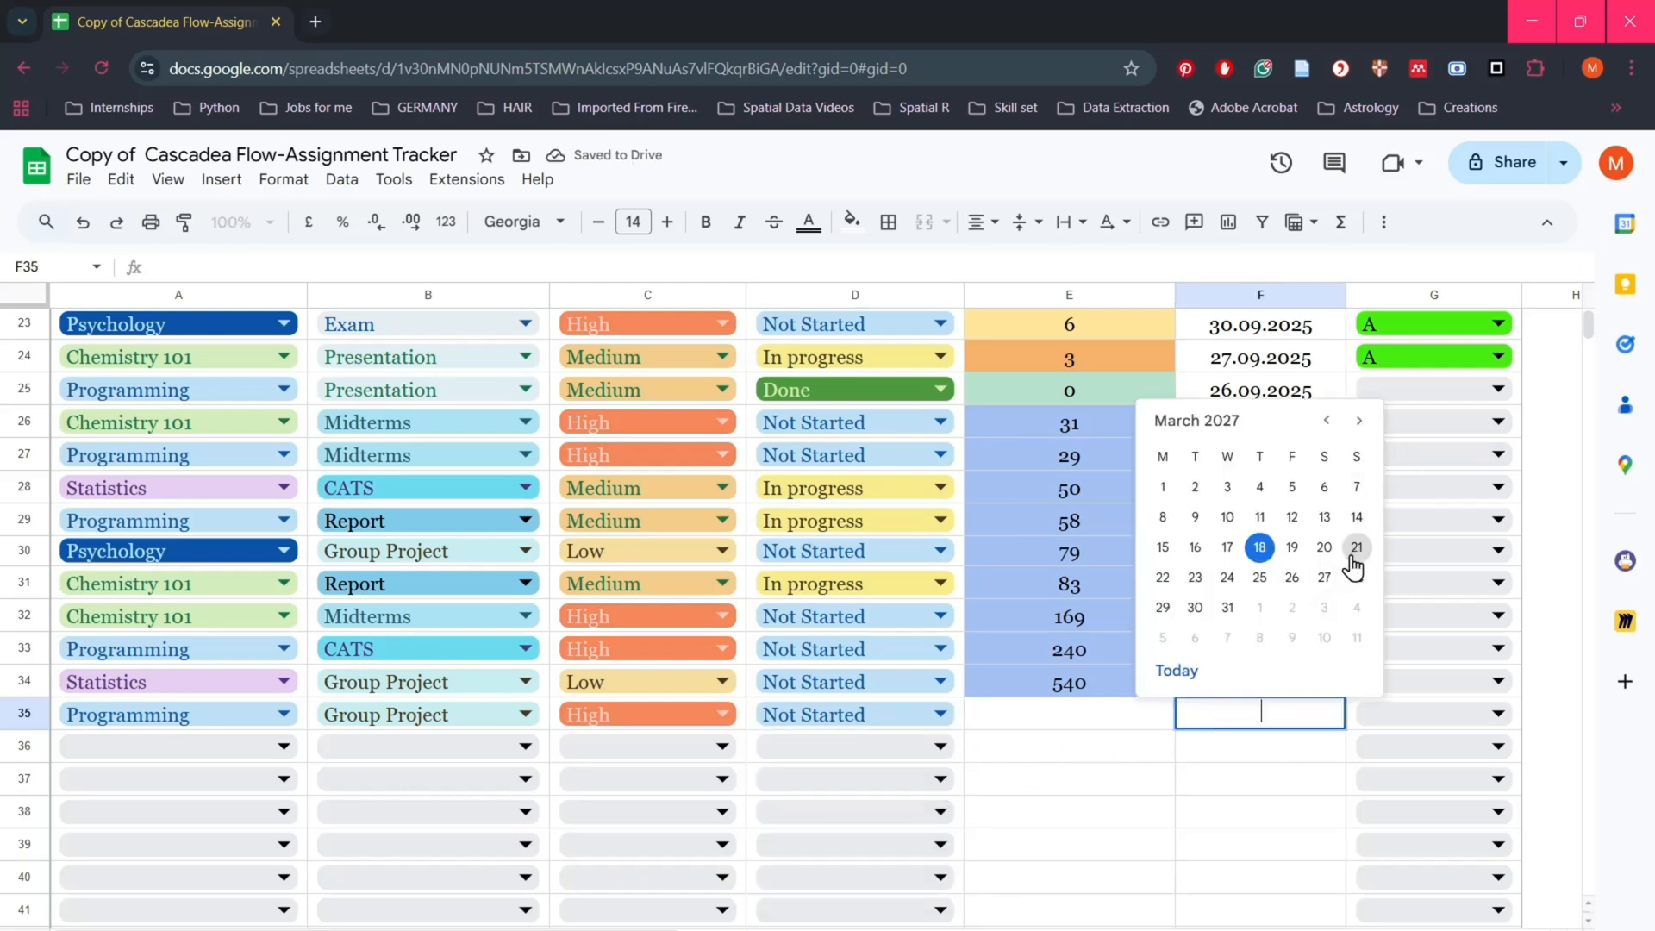
{"action": "left_click", "coordinate": [1356, 422]}
{"action": "left_click", "coordinate": [1356, 422]}
{"action": "left_click", "coordinate": [1357, 422]}
{"action": "left_click", "coordinate": [1356, 423]}
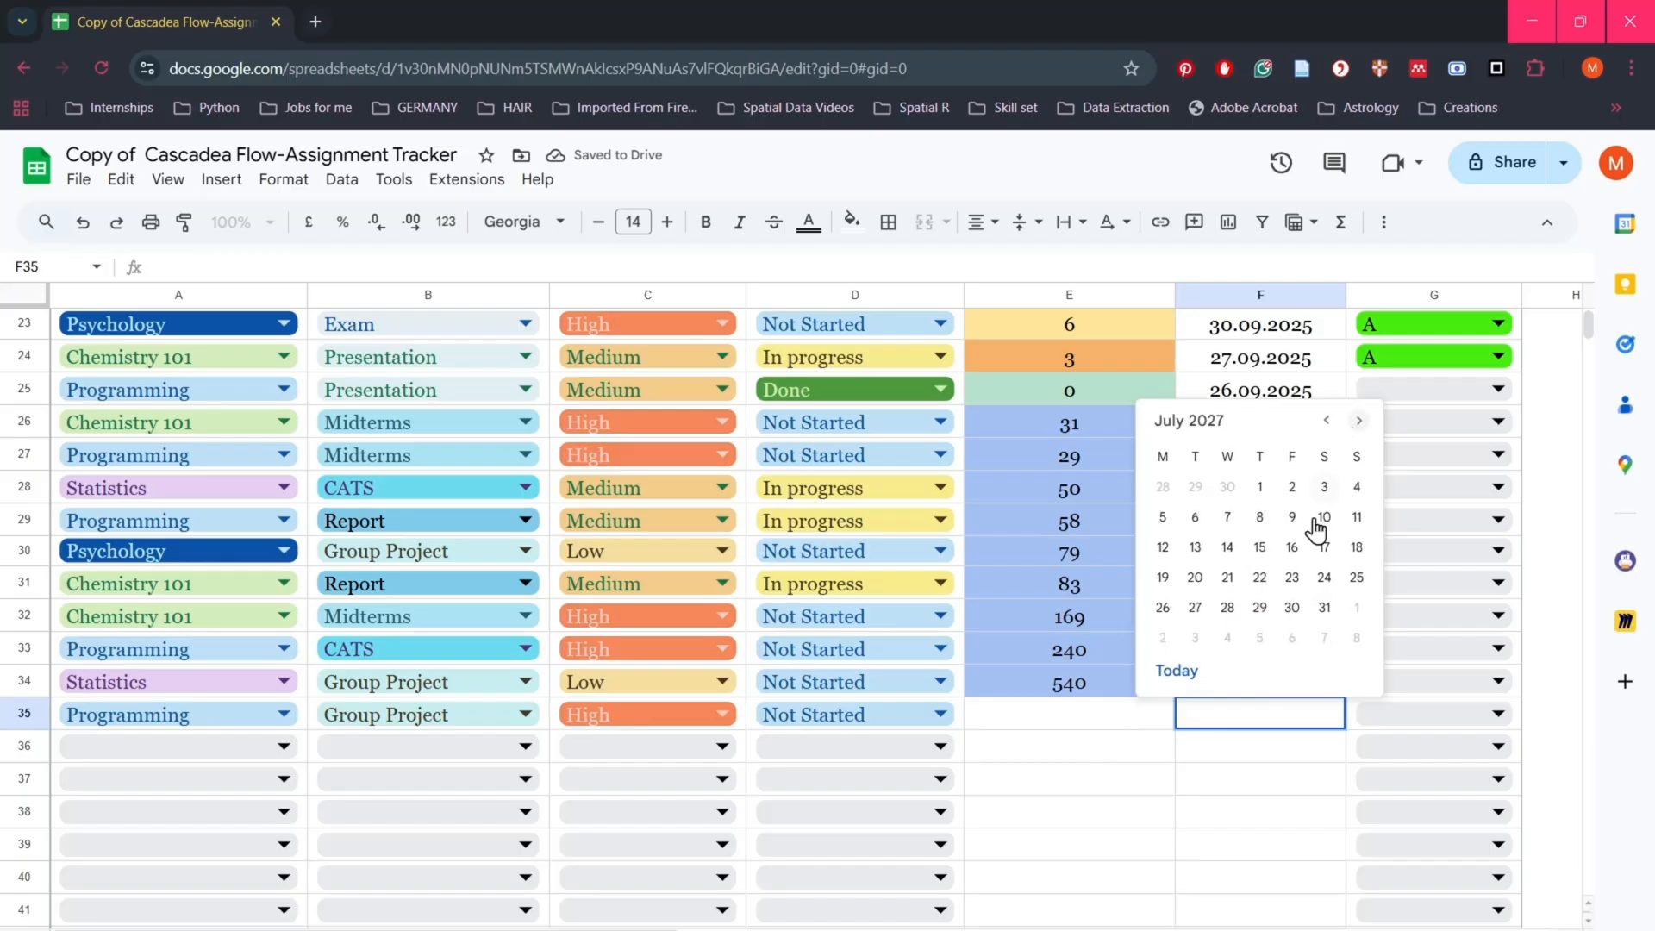
{"action": "left_click", "coordinate": [1291, 578]}
{"action": "scroll", "coordinate": [724, 703], "scroll_direction": "up", "scroll_amount": 5}
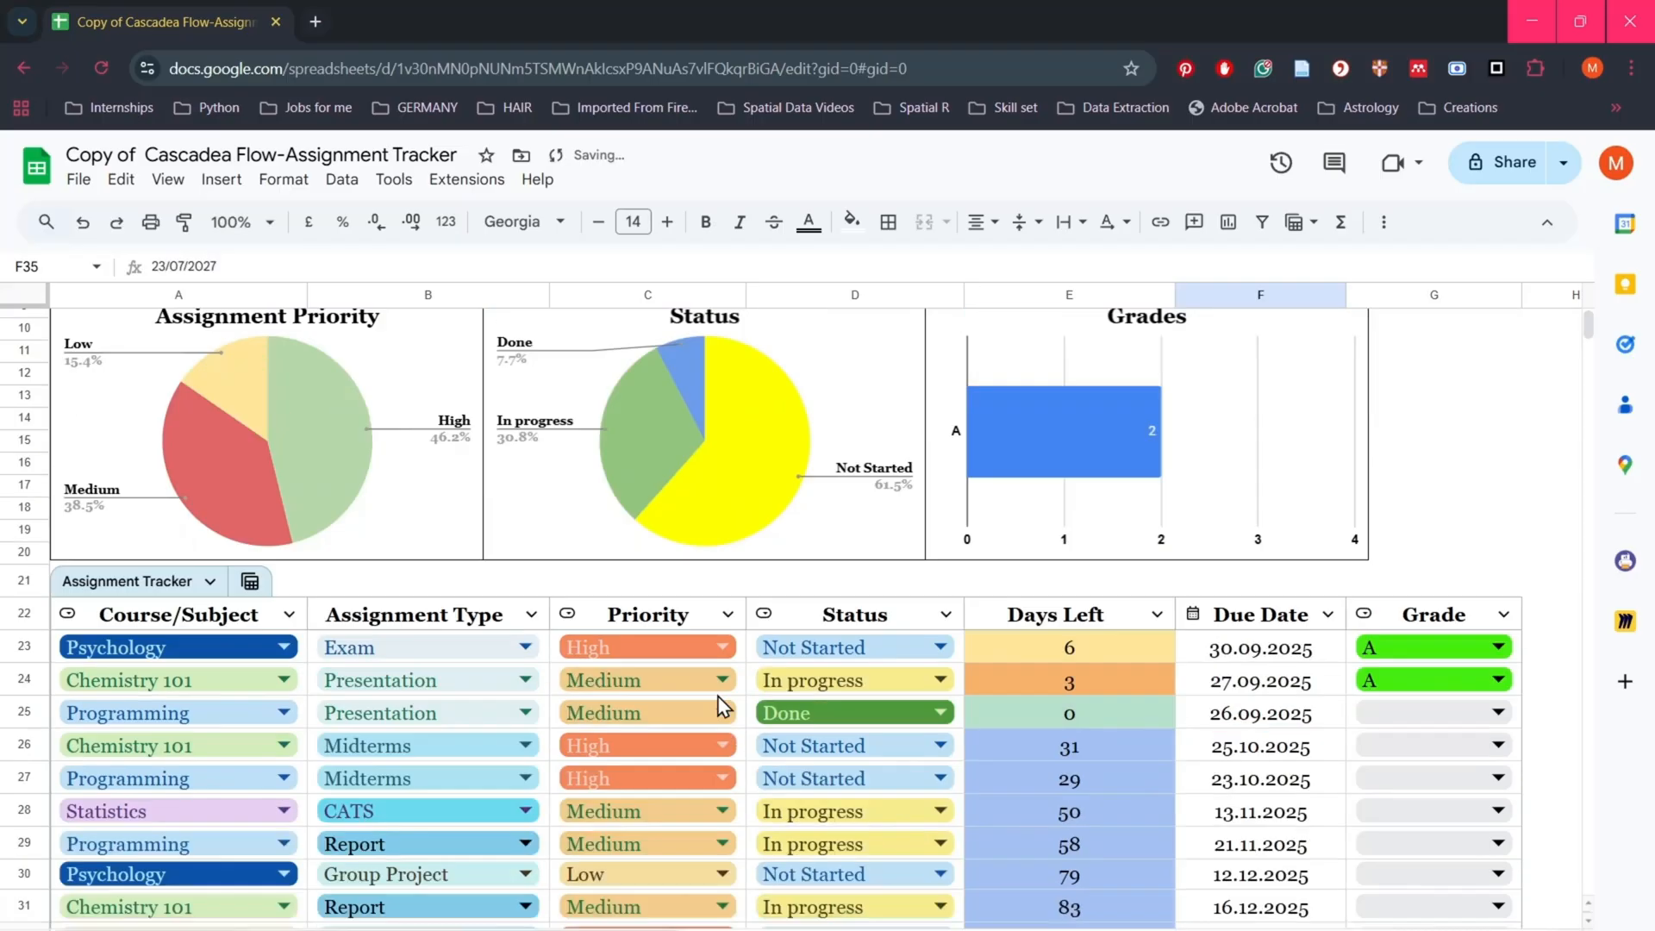
{"action": "scroll", "coordinate": [724, 702], "scroll_direction": "down", "scroll_amount": 3}
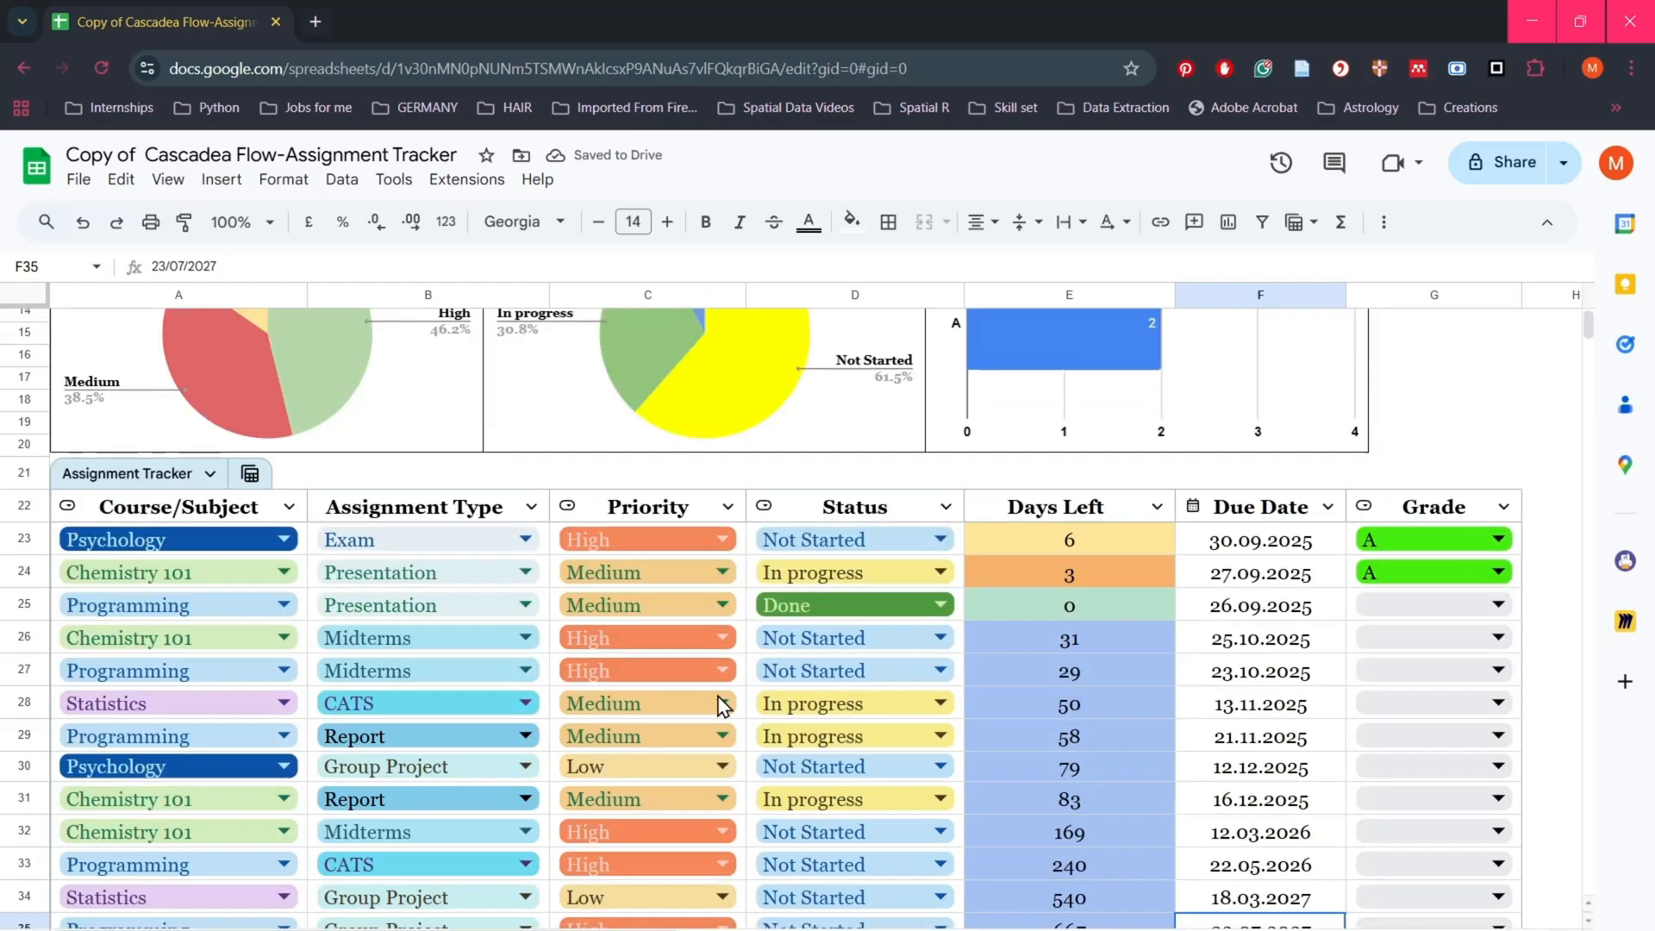
{"action": "scroll", "coordinate": [722, 704], "scroll_direction": "down", "scroll_amount": 3}
{"action": "scroll", "coordinate": [717, 695], "scroll_direction": "up", "scroll_amount": 5}
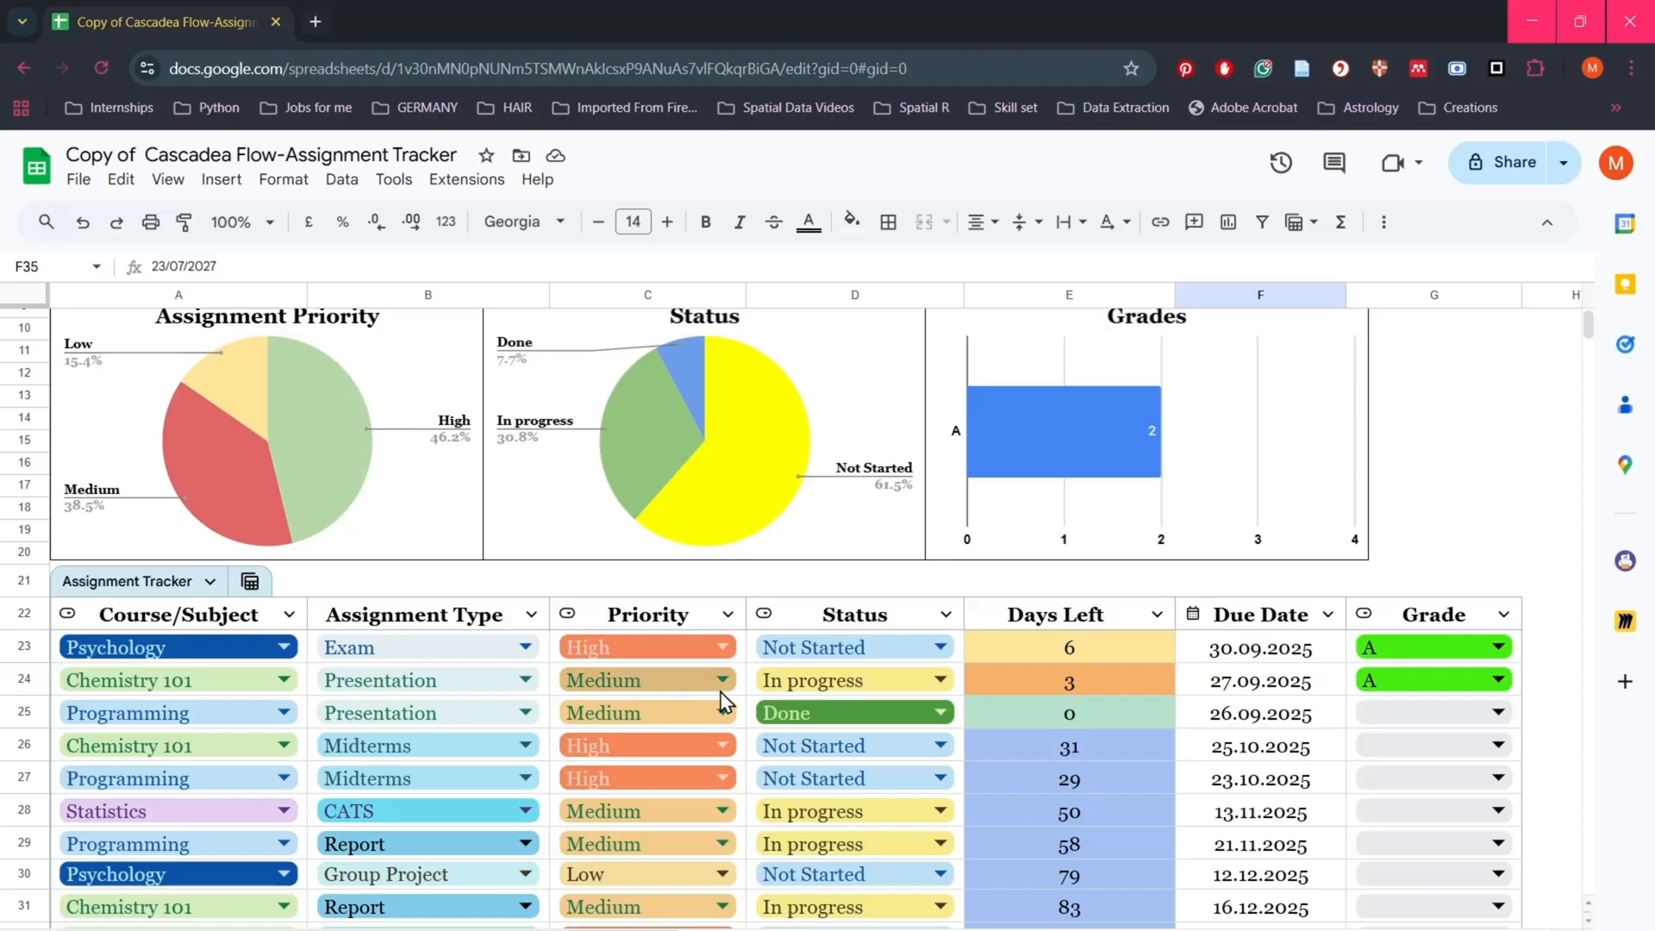
Step: Start the fourteenth assignment in row 36 with Psychology as the course, Presentation as the type and Low priority
{"action": "scroll", "coordinate": [720, 700], "scroll_direction": "down", "scroll_amount": 5}
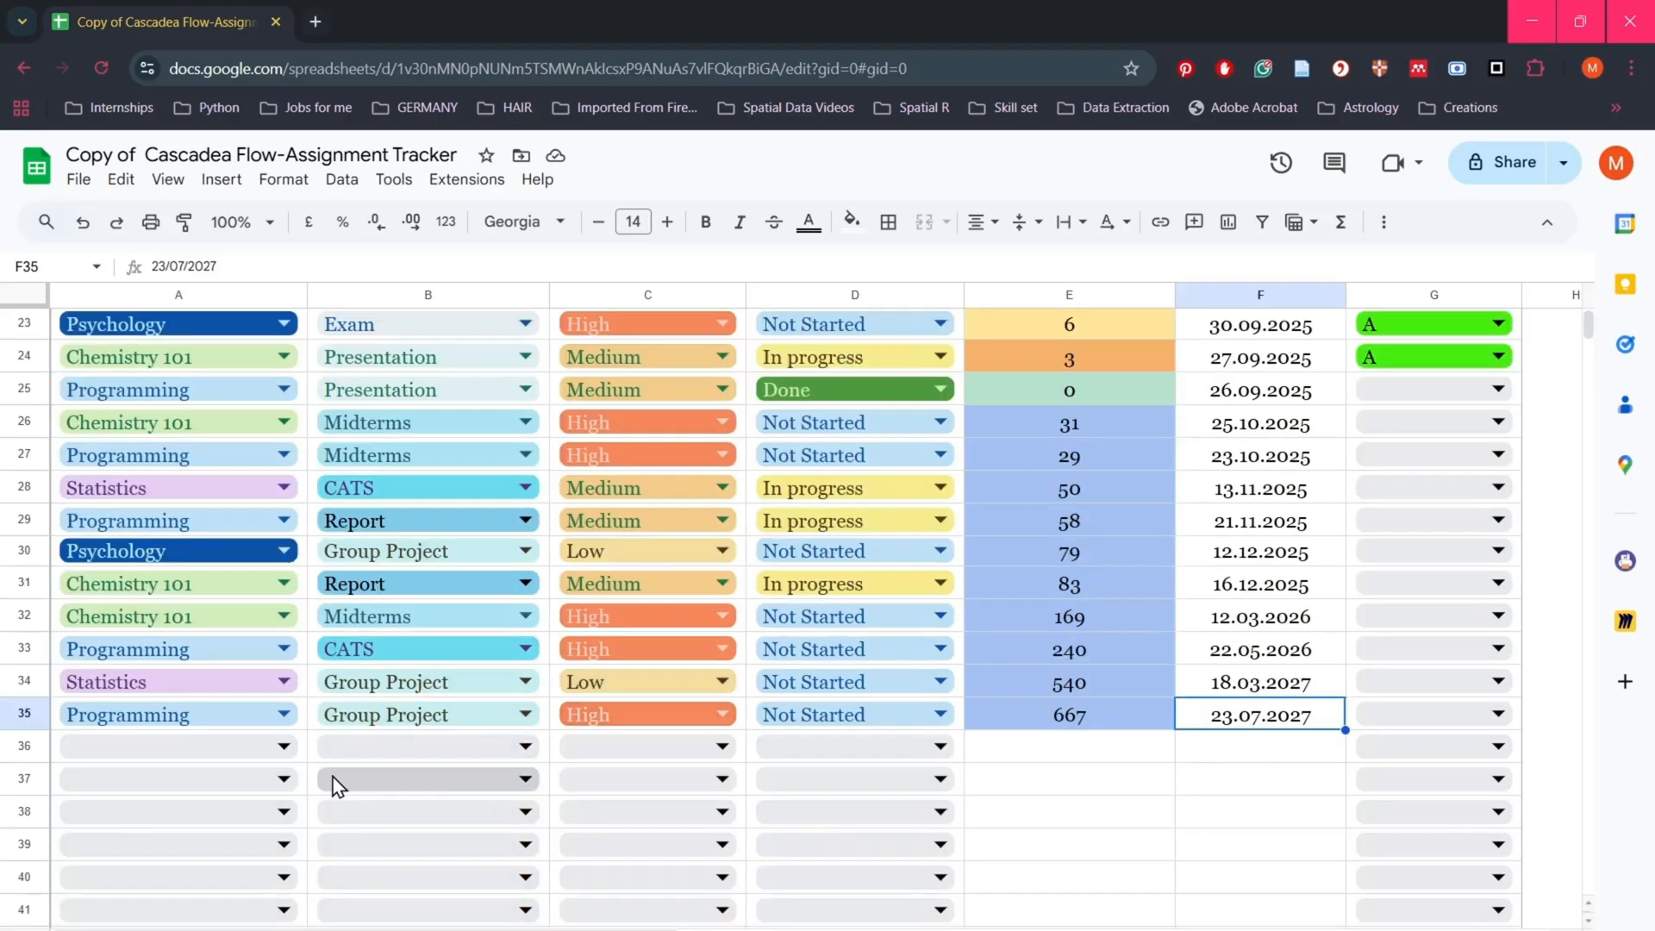
{"action": "left_click", "coordinate": [288, 746]}
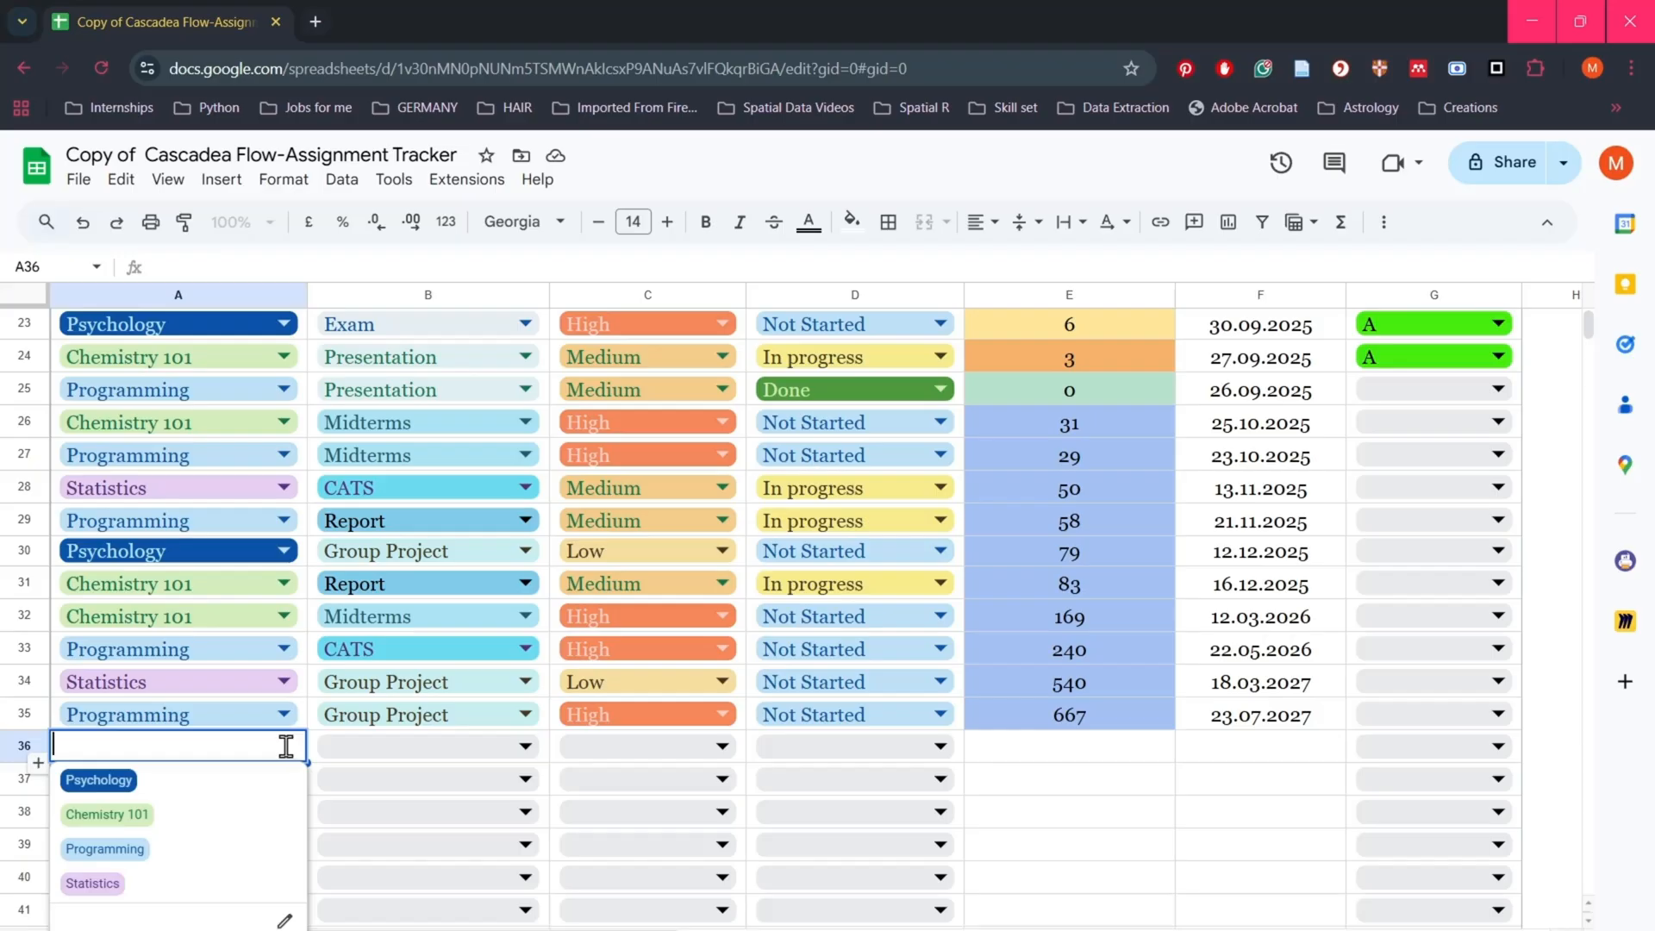
{"action": "left_click", "coordinate": [176, 789]}
{"action": "left_click", "coordinate": [412, 747]}
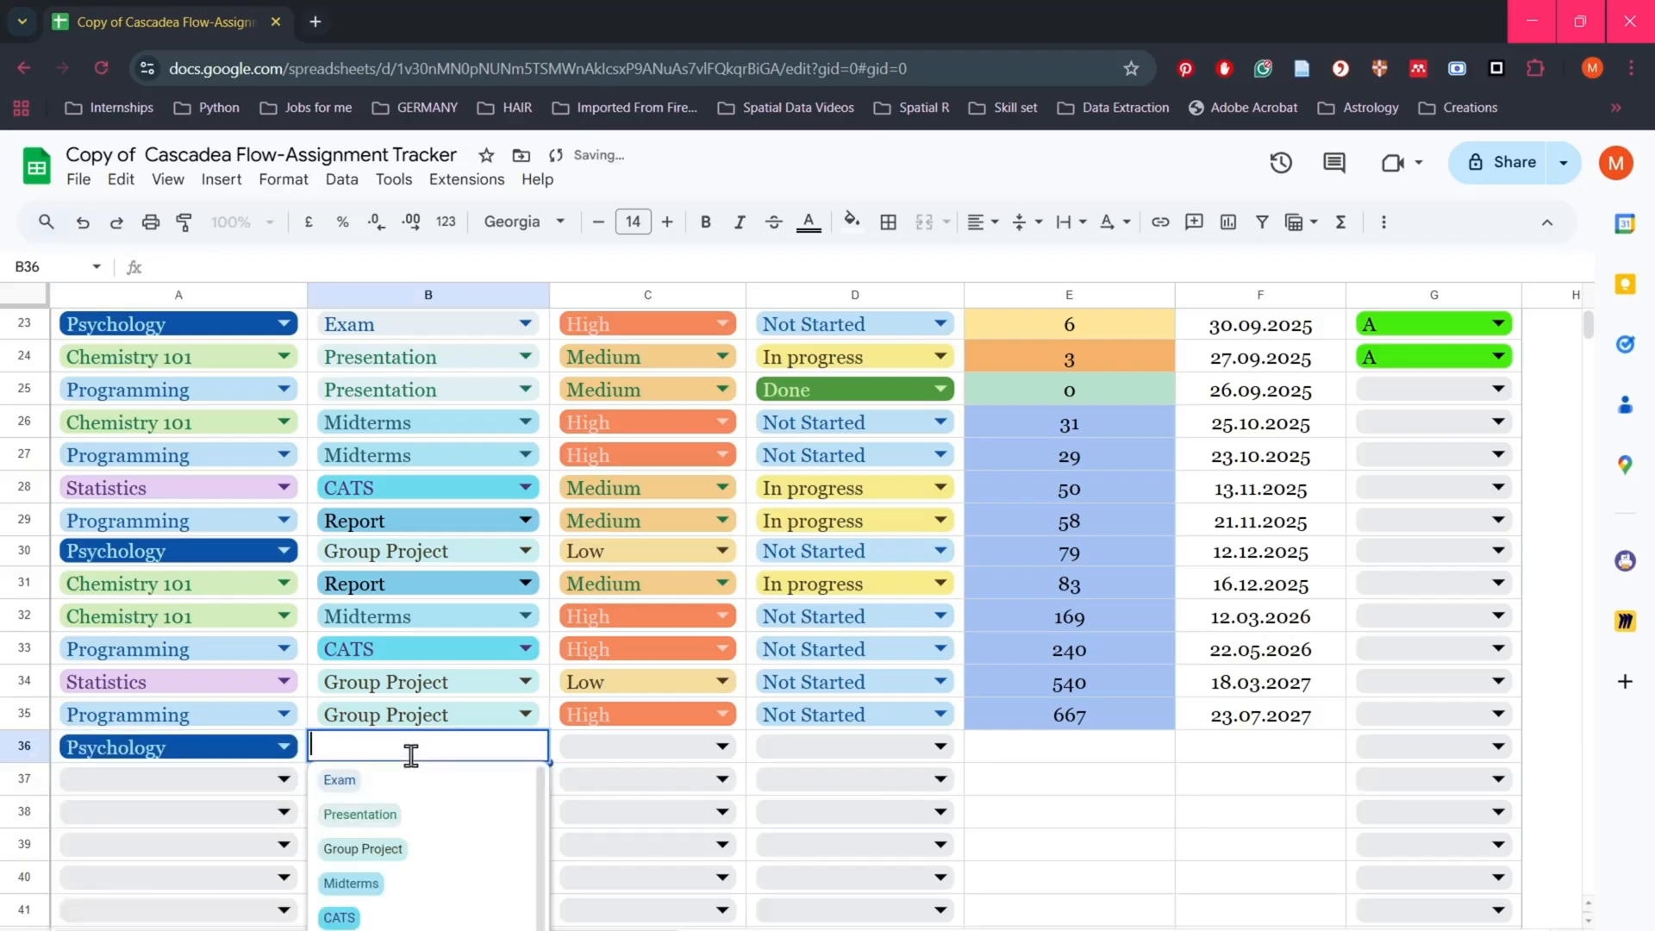
{"action": "left_click", "coordinate": [458, 812]}
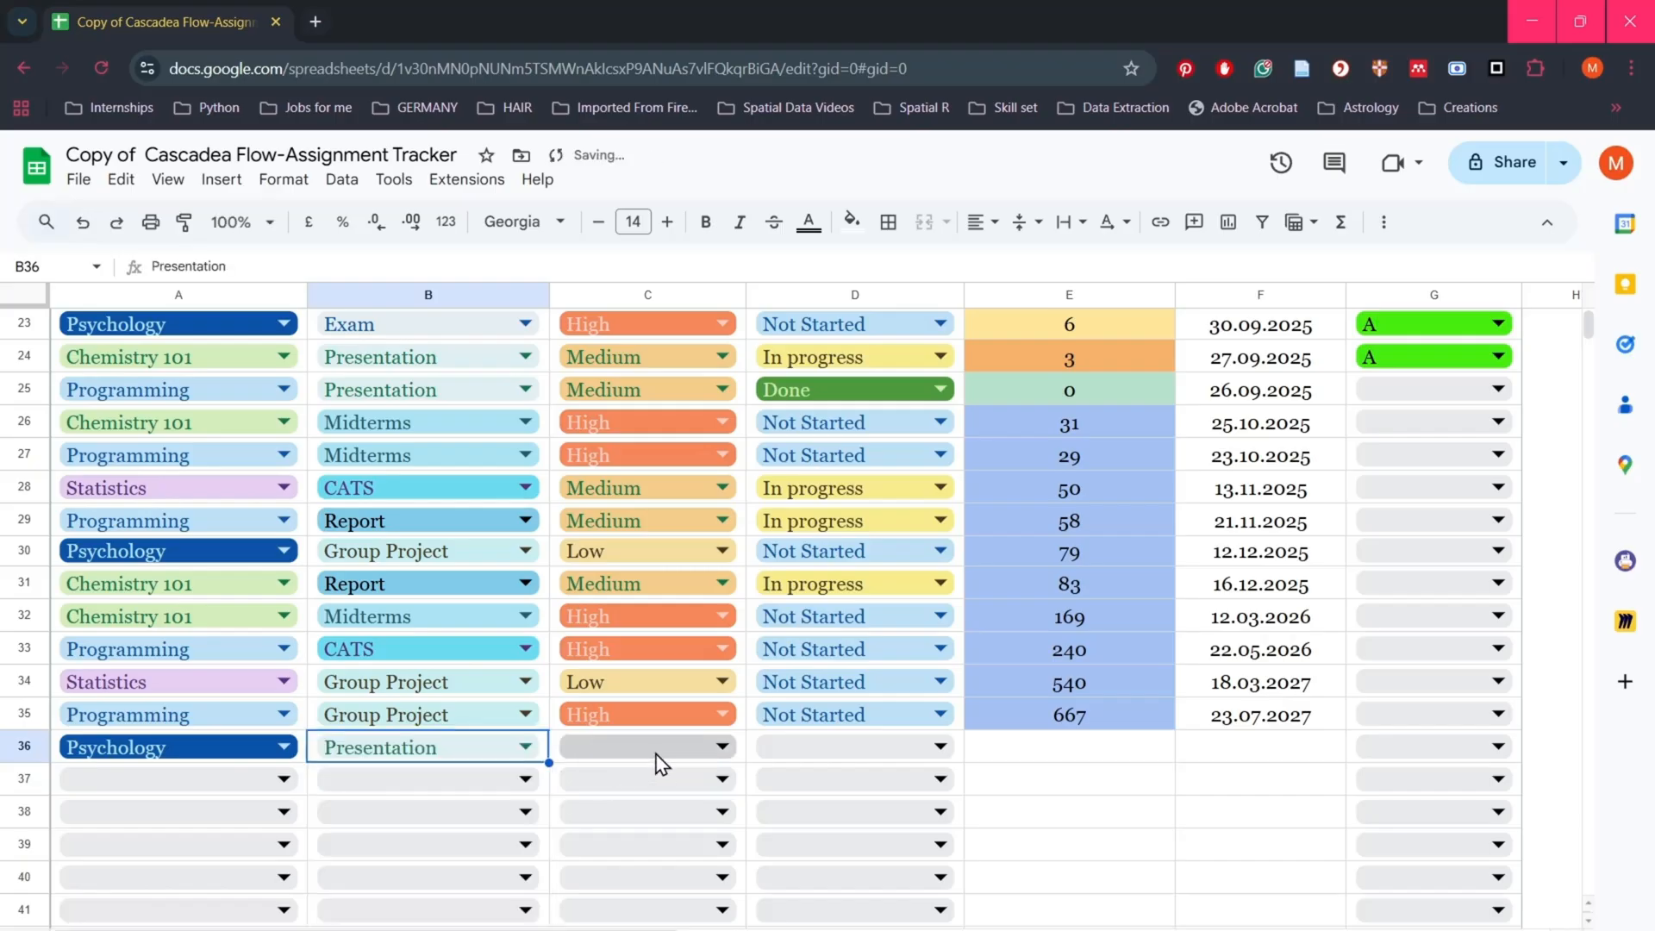
{"action": "left_click", "coordinate": [655, 750]}
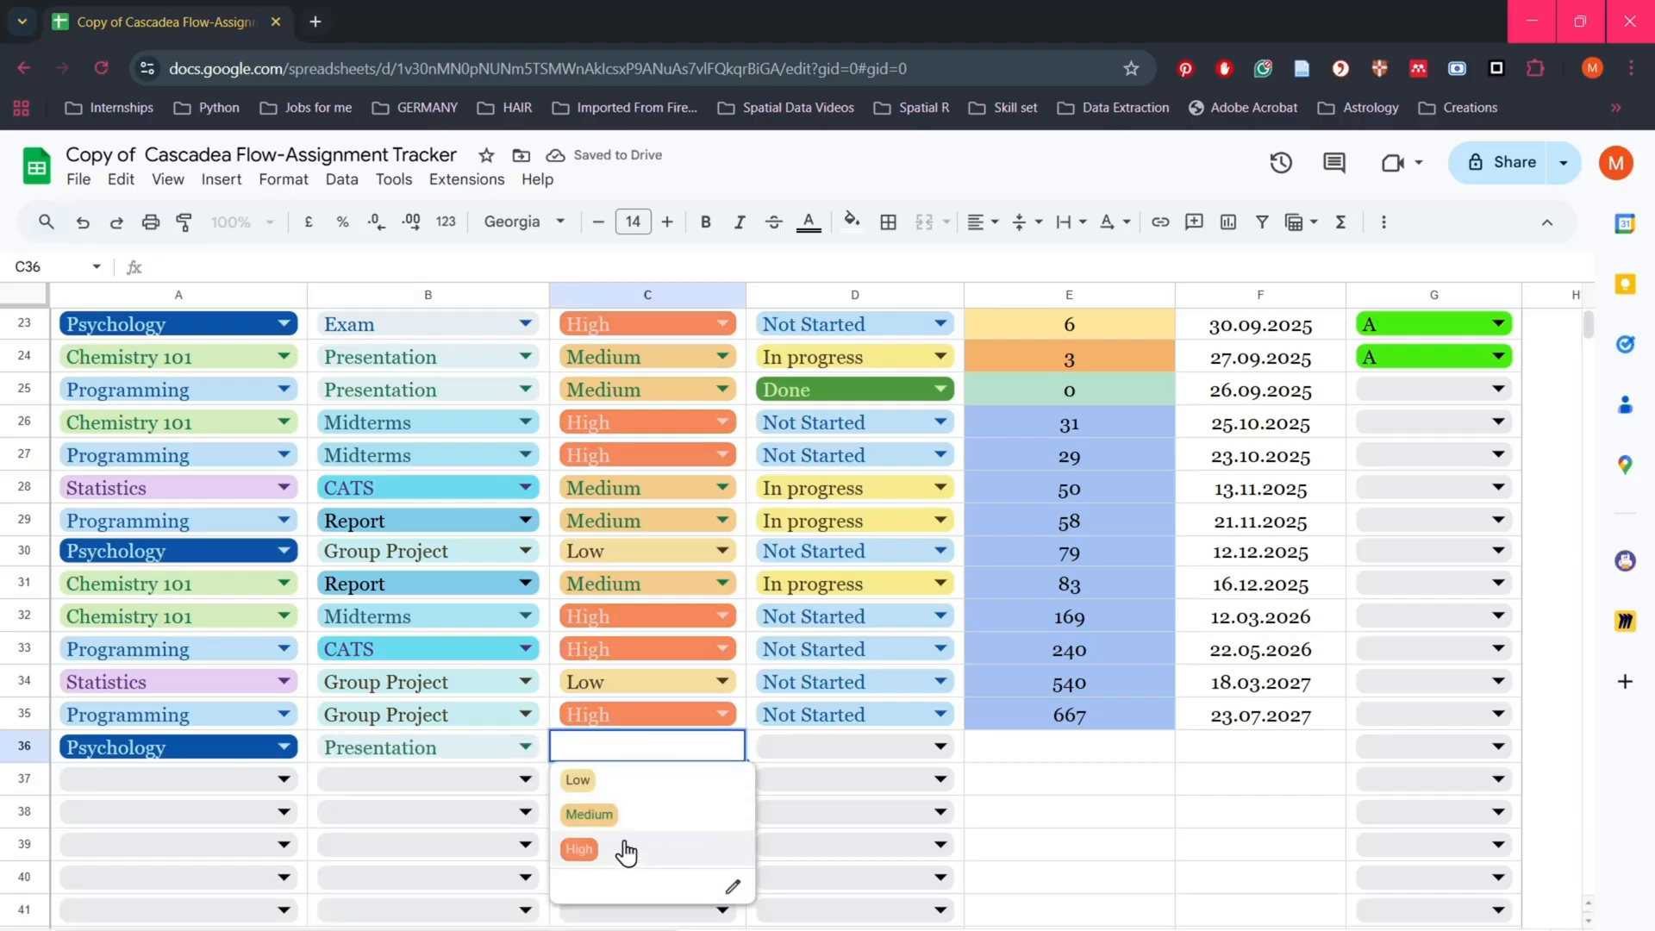
{"action": "left_click", "coordinate": [622, 789]}
Step: Set the row 36 assignment's status to In progress and its due date to 19.09.2025
{"action": "left_click", "coordinate": [891, 746]}
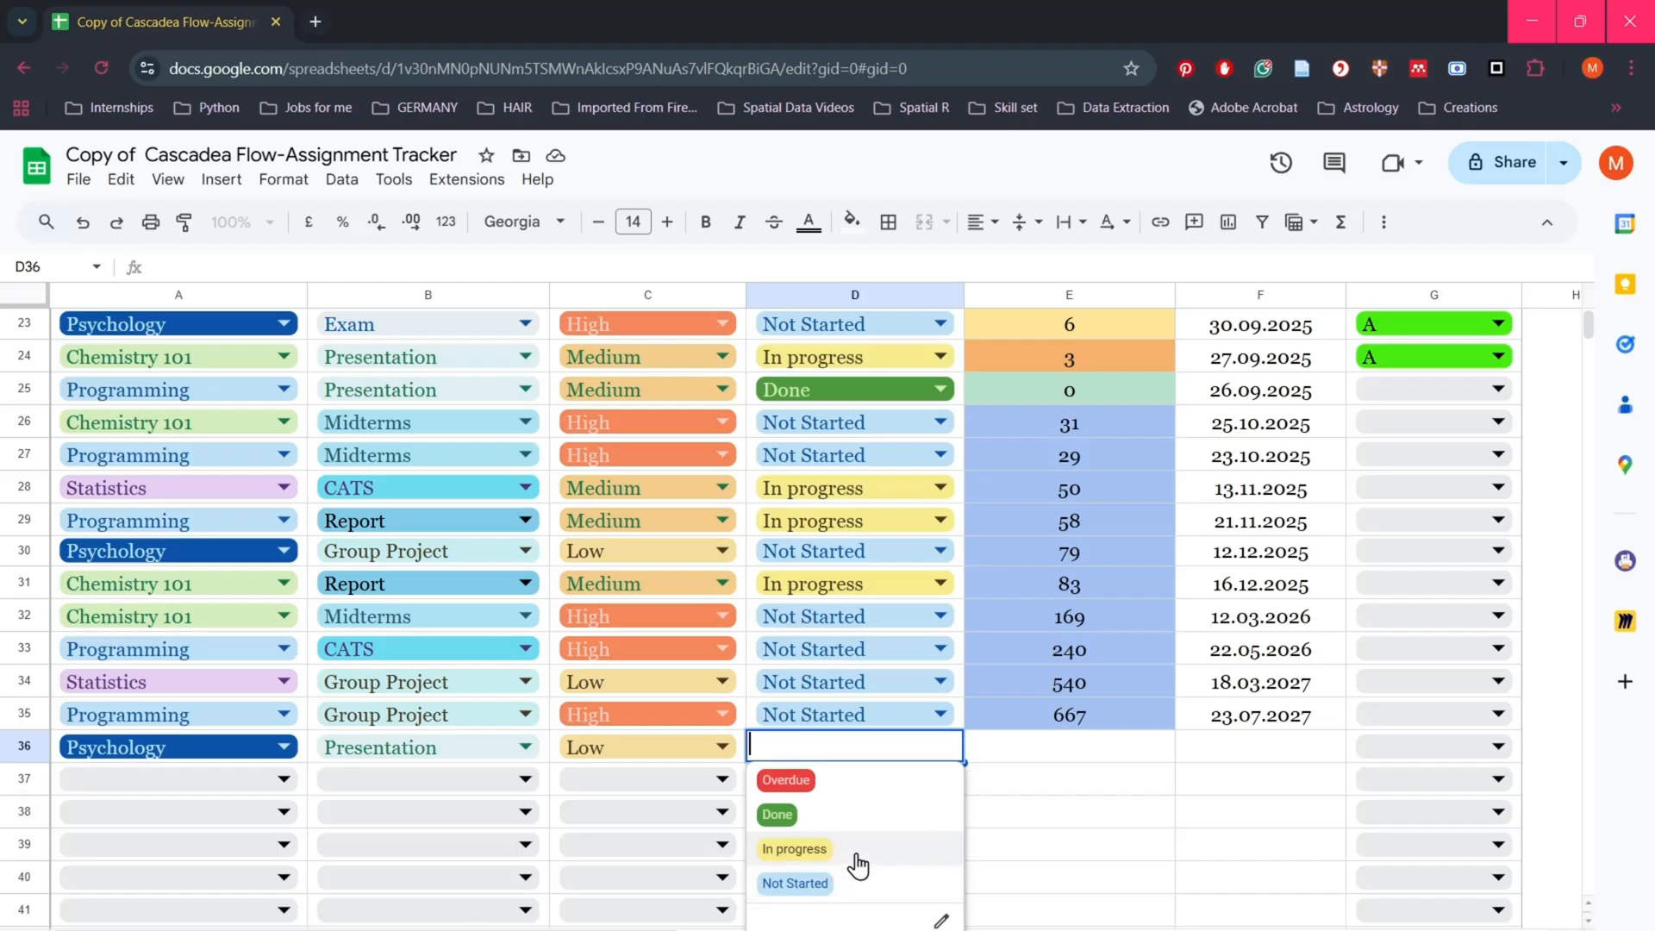
{"action": "left_click", "coordinate": [859, 865]}
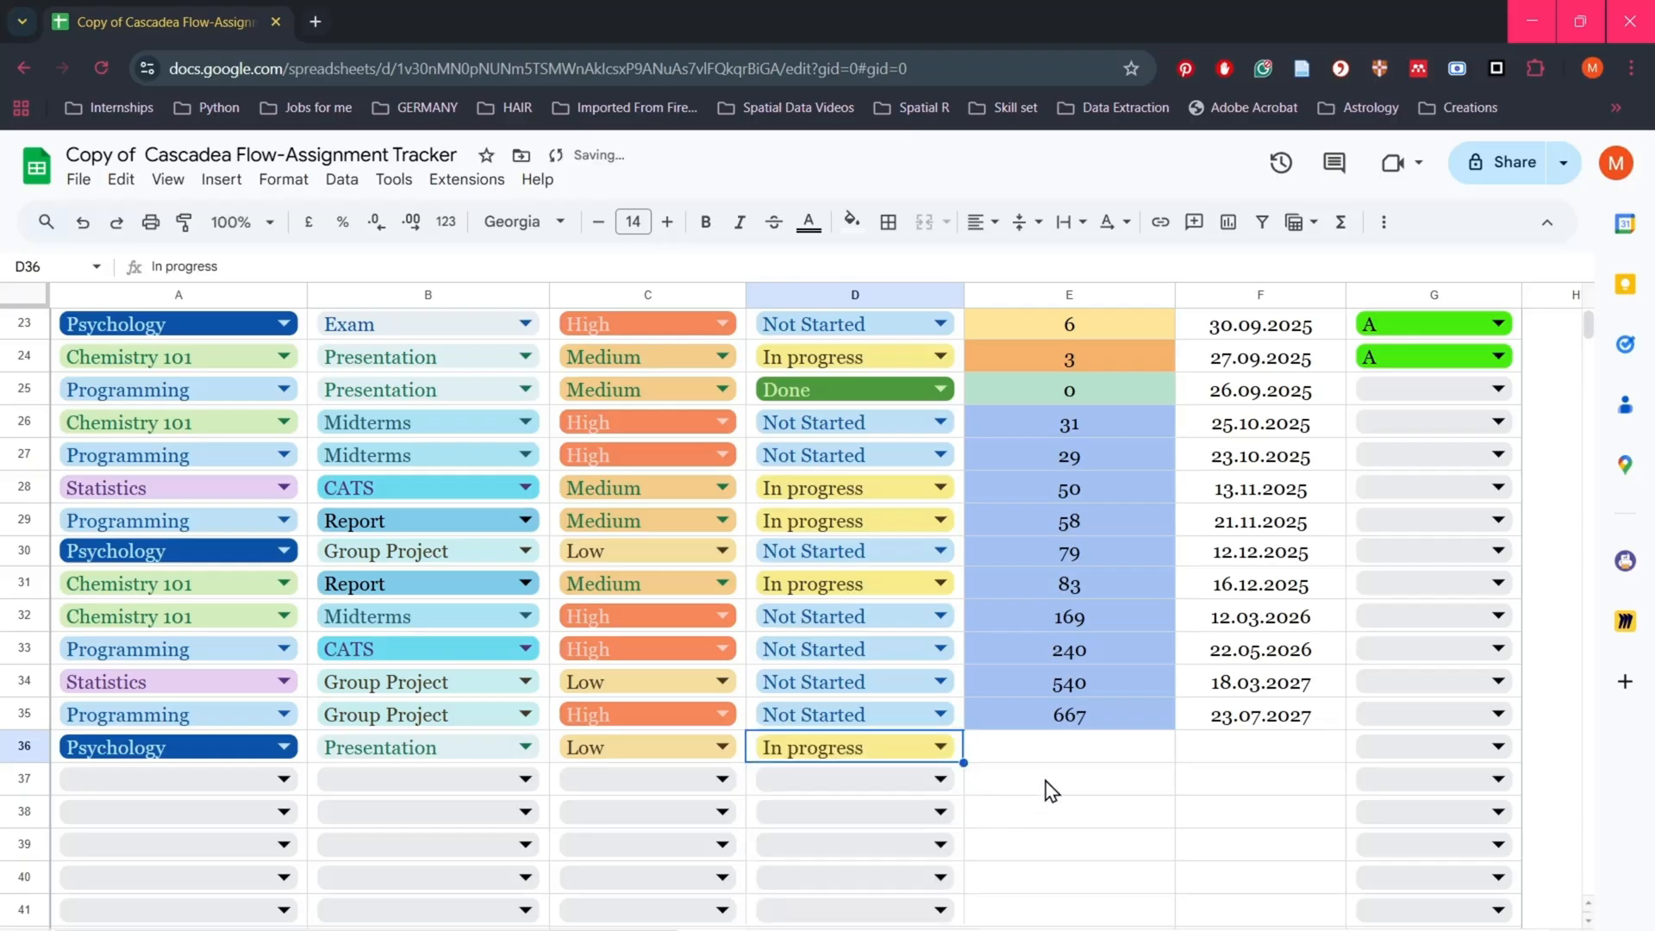
{"action": "double_click", "coordinate": [1230, 756]}
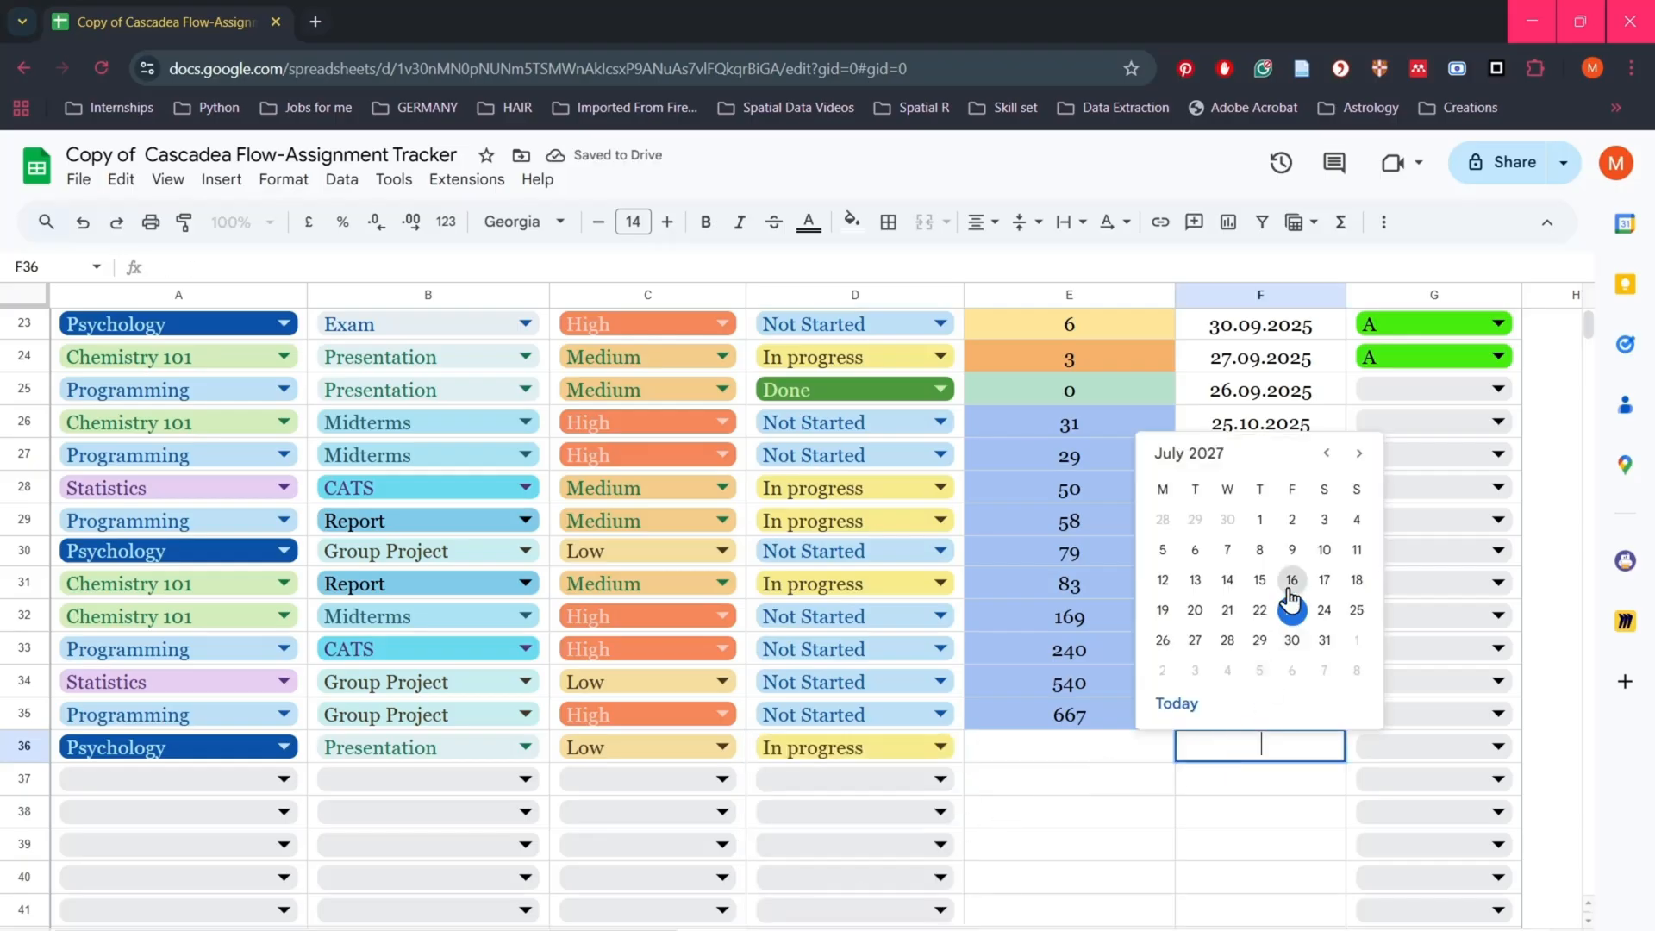
{"action": "left_click", "coordinate": [1194, 714]}
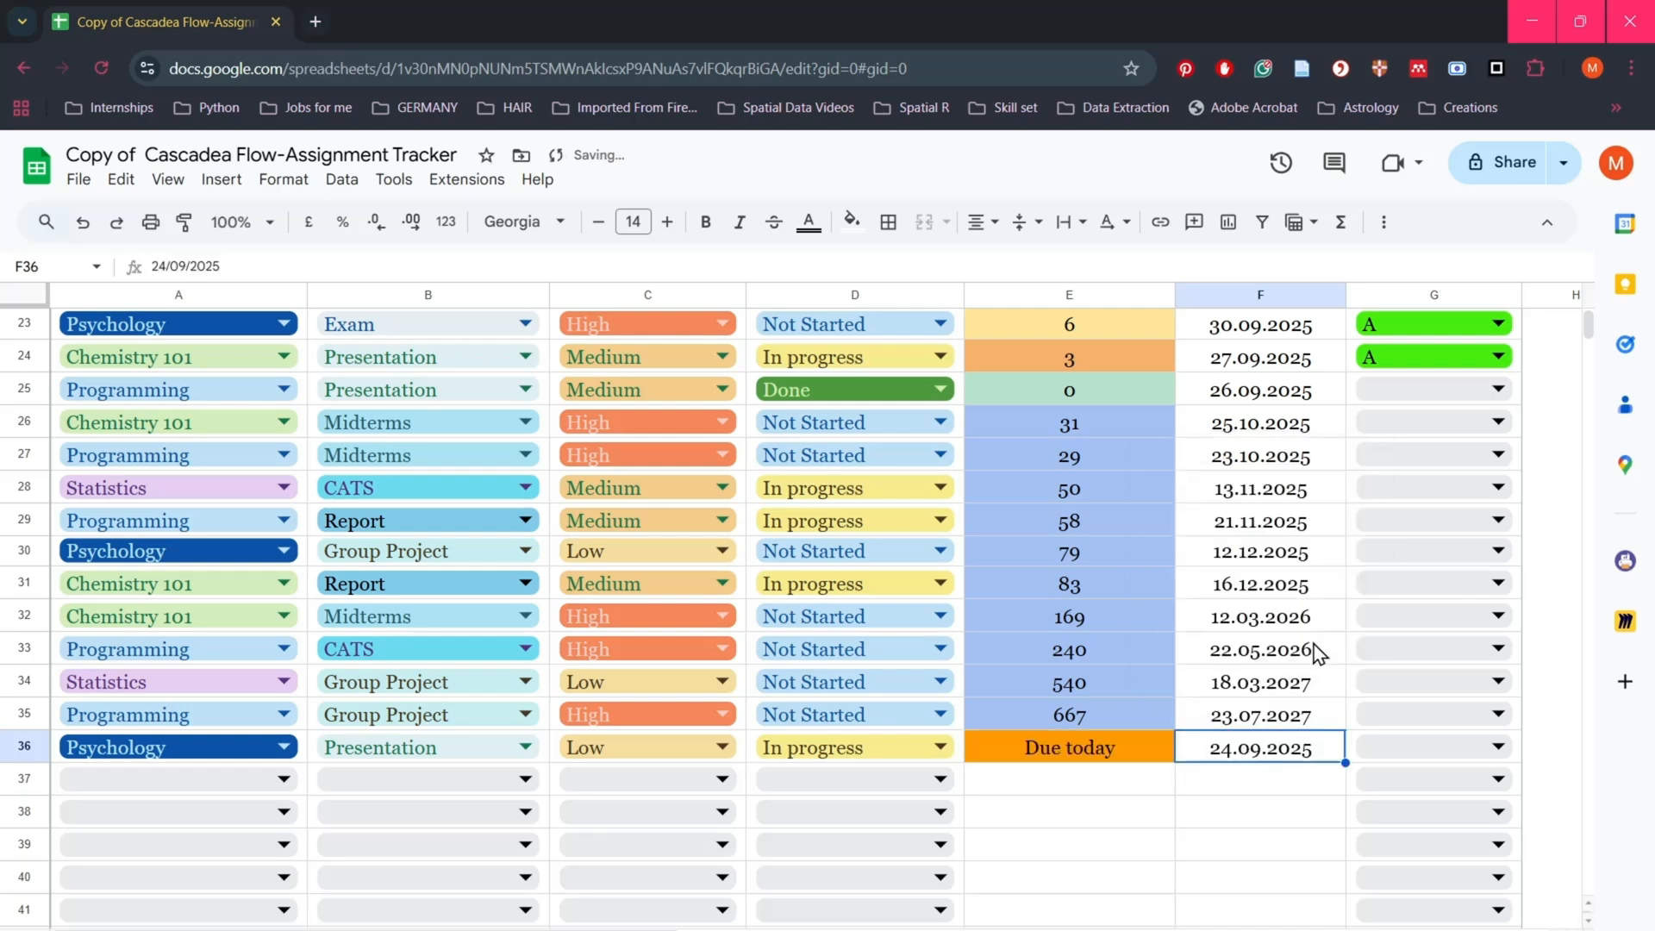
{"action": "double_click", "coordinate": [1290, 766]}
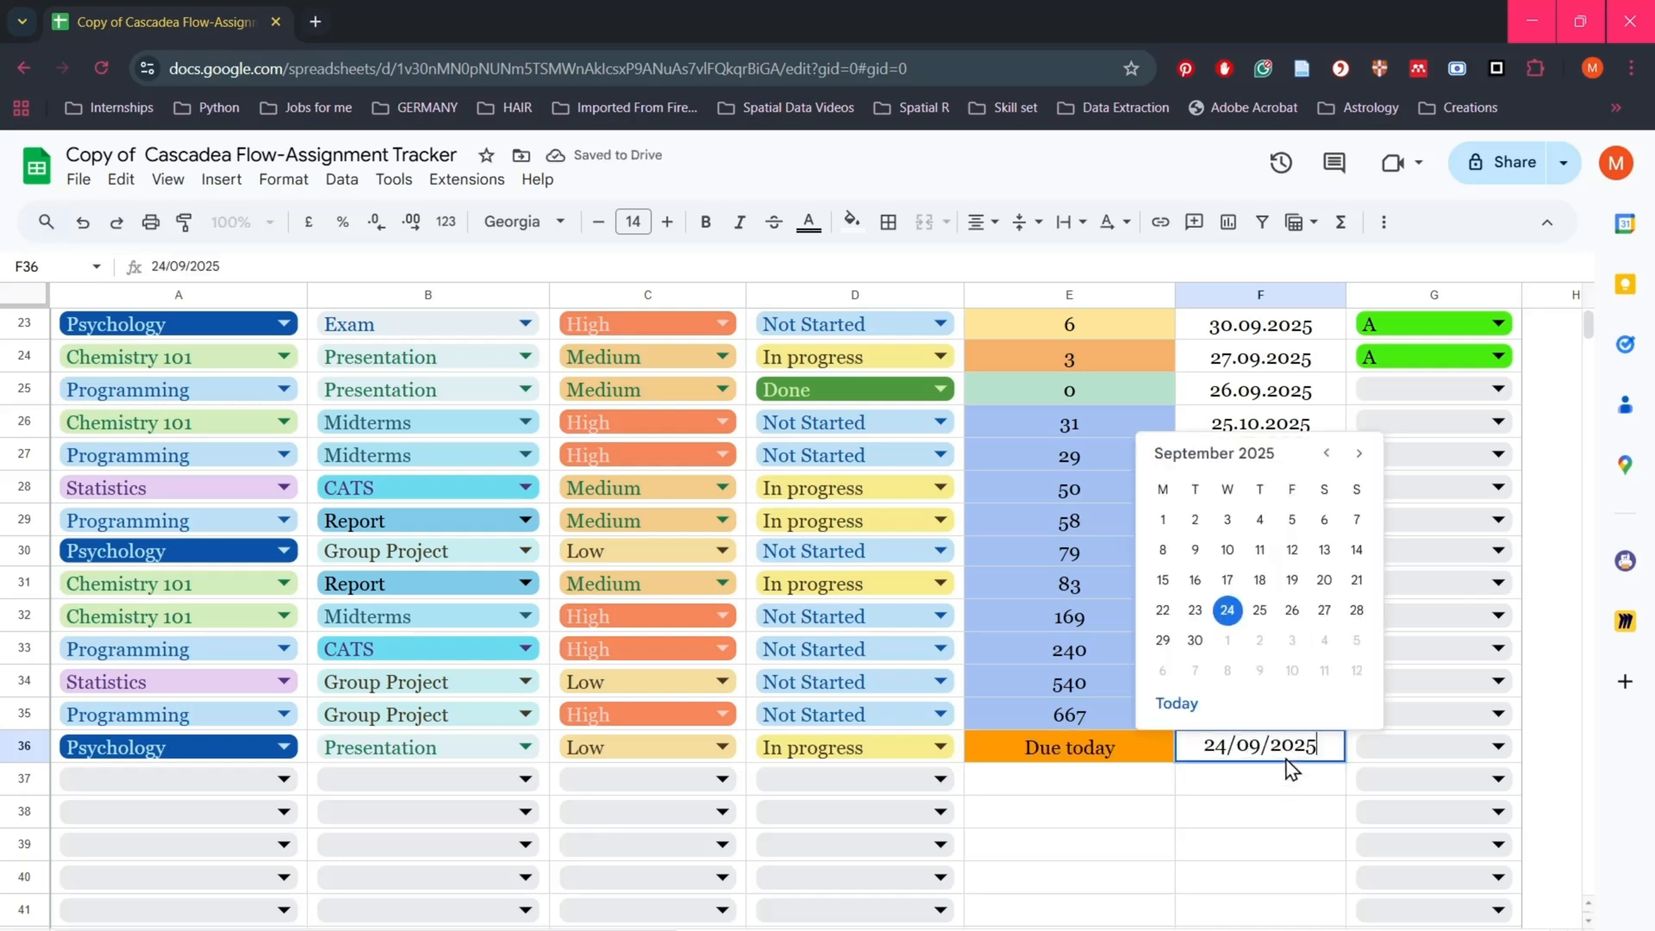
{"action": "left_click", "coordinate": [1299, 586]}
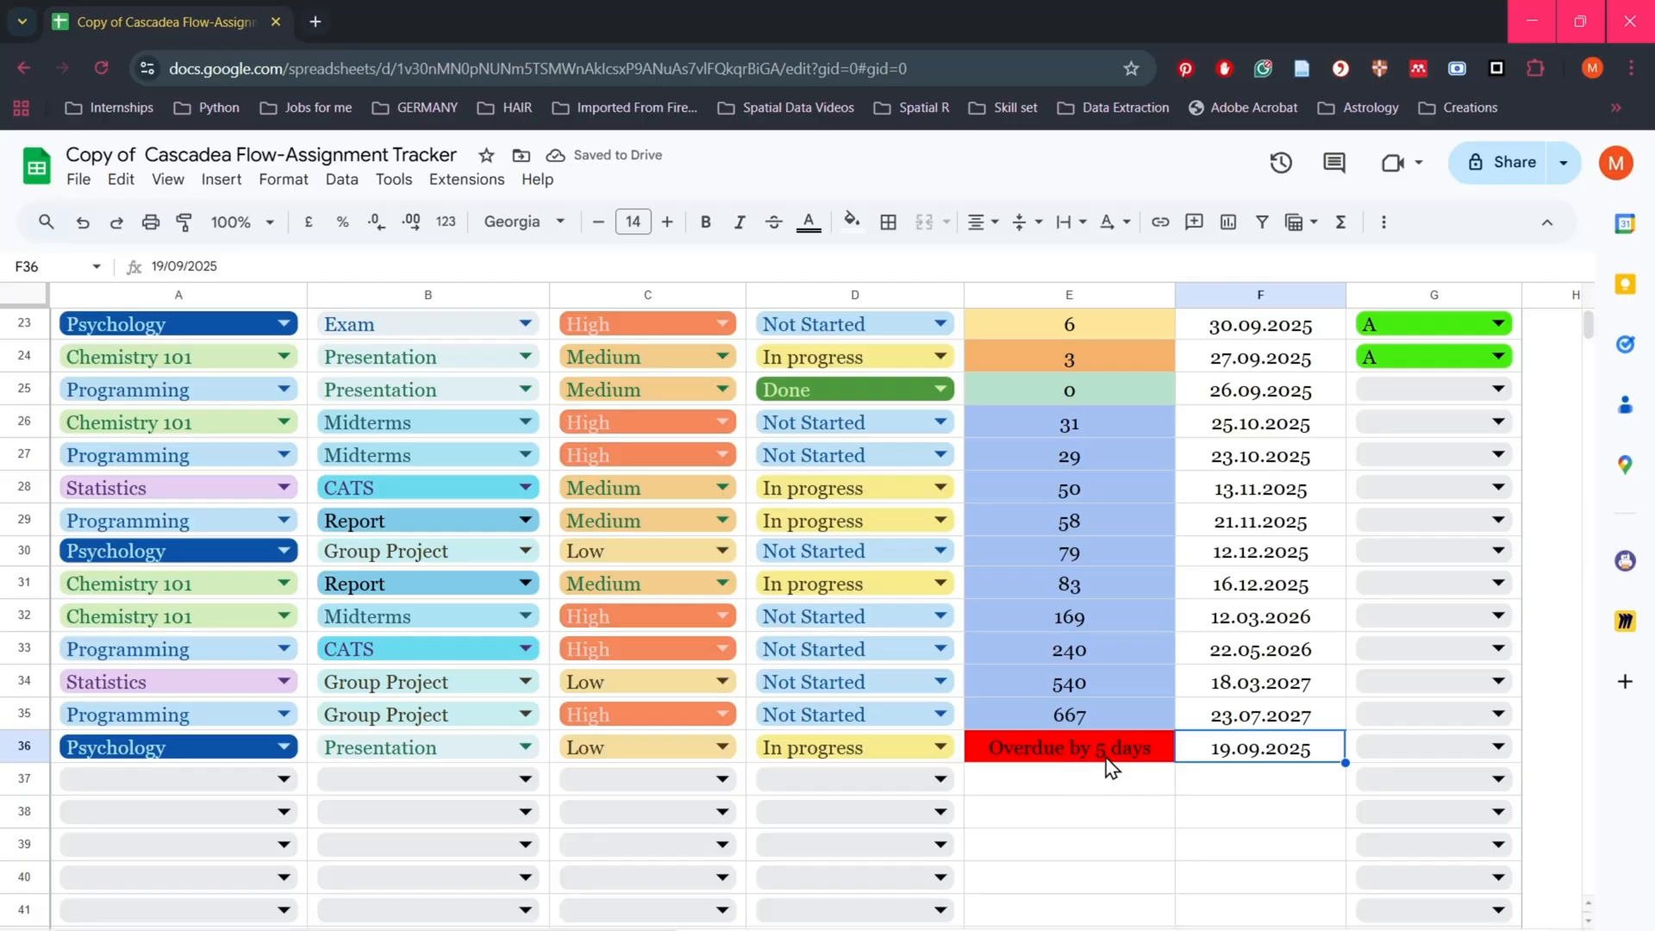
Step: Give the assignments in rows 25 and 26 the grade A
{"action": "left_click", "coordinate": [1500, 389]}
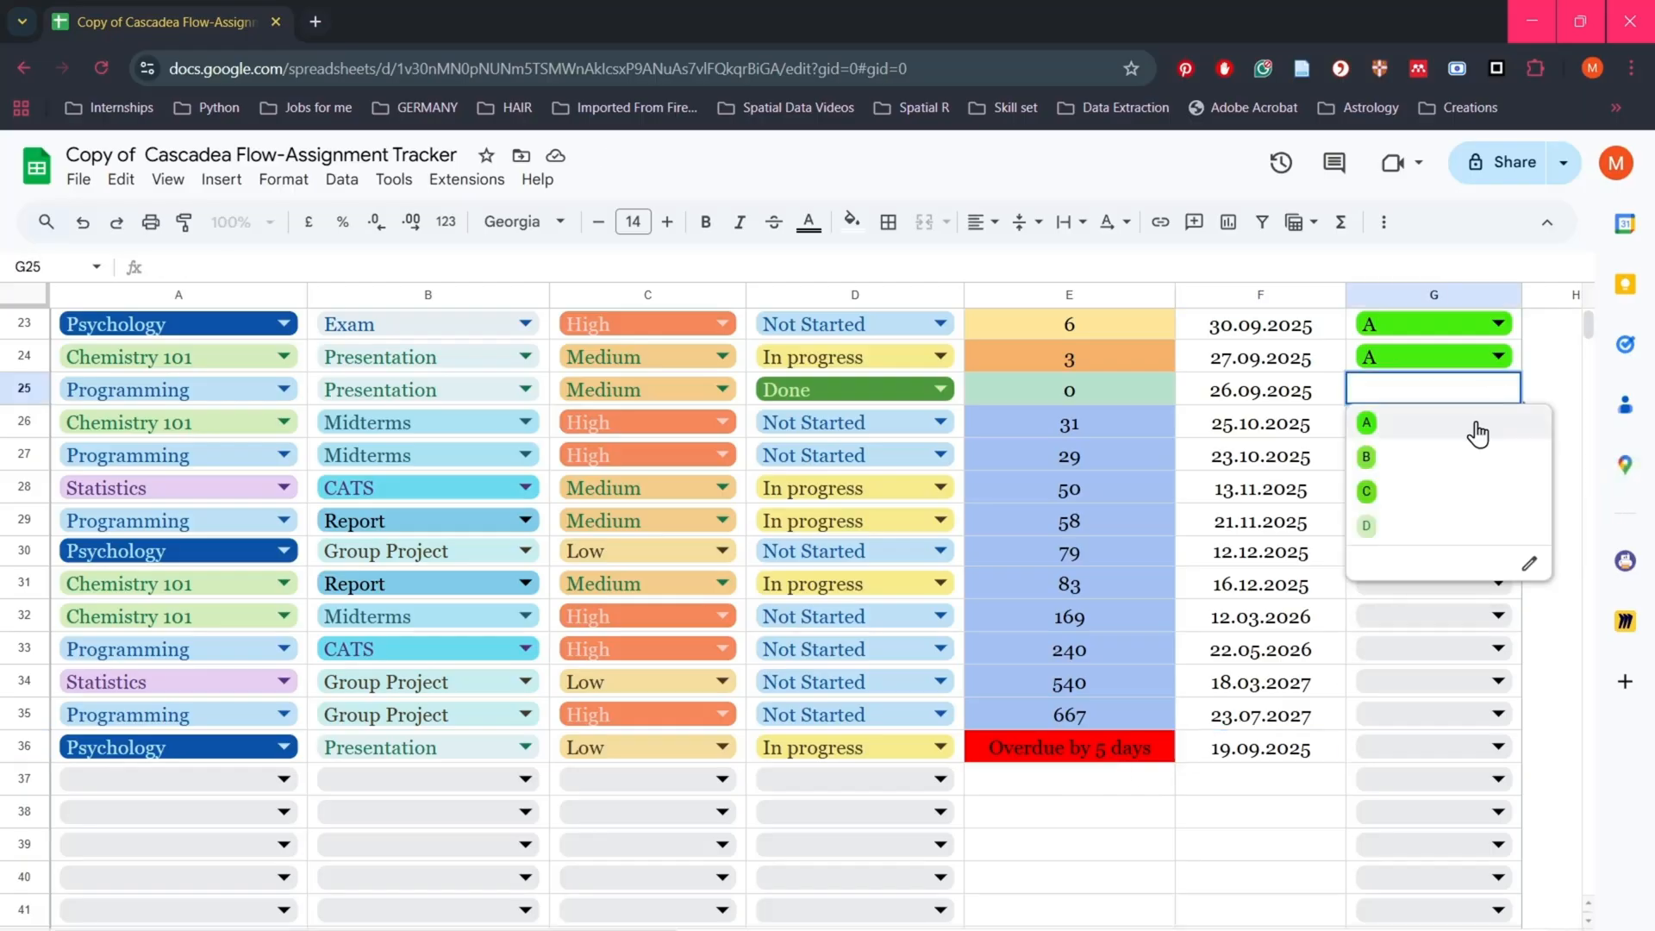
{"action": "left_click", "coordinate": [1465, 424]}
{"action": "left_click", "coordinate": [1498, 421]}
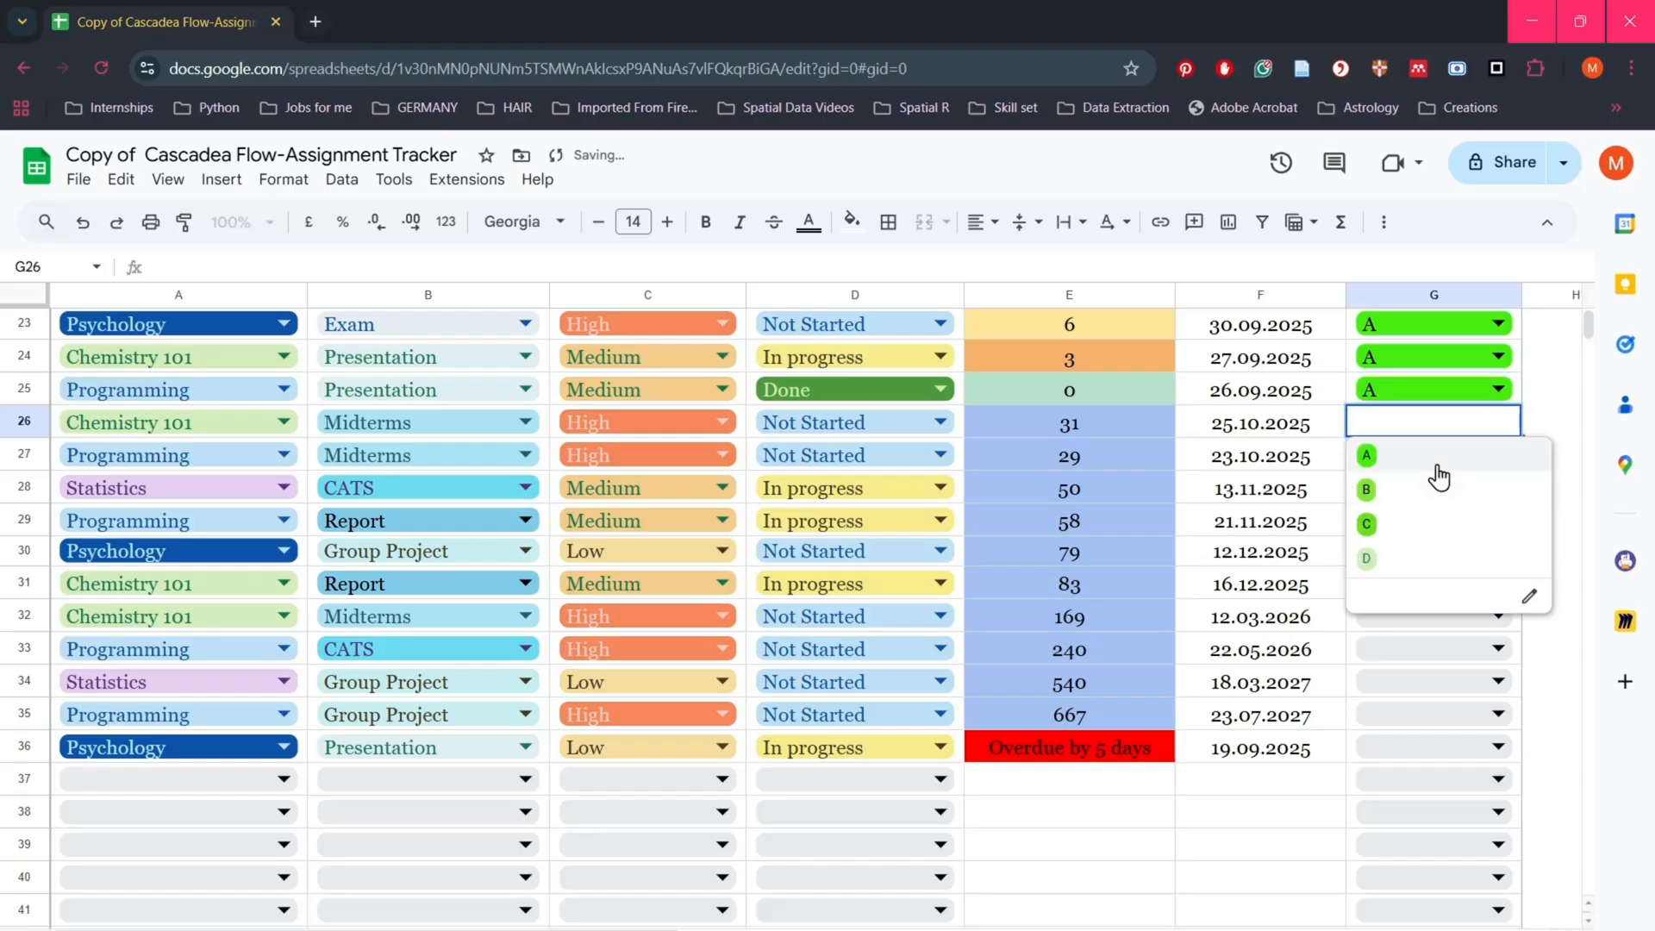
{"action": "left_click", "coordinate": [1457, 458]}
Step: Give the assignments in rows 27, 28 and 29 the grade B
{"action": "left_click", "coordinate": [1465, 461]}
{"action": "left_click", "coordinate": [1435, 522]}
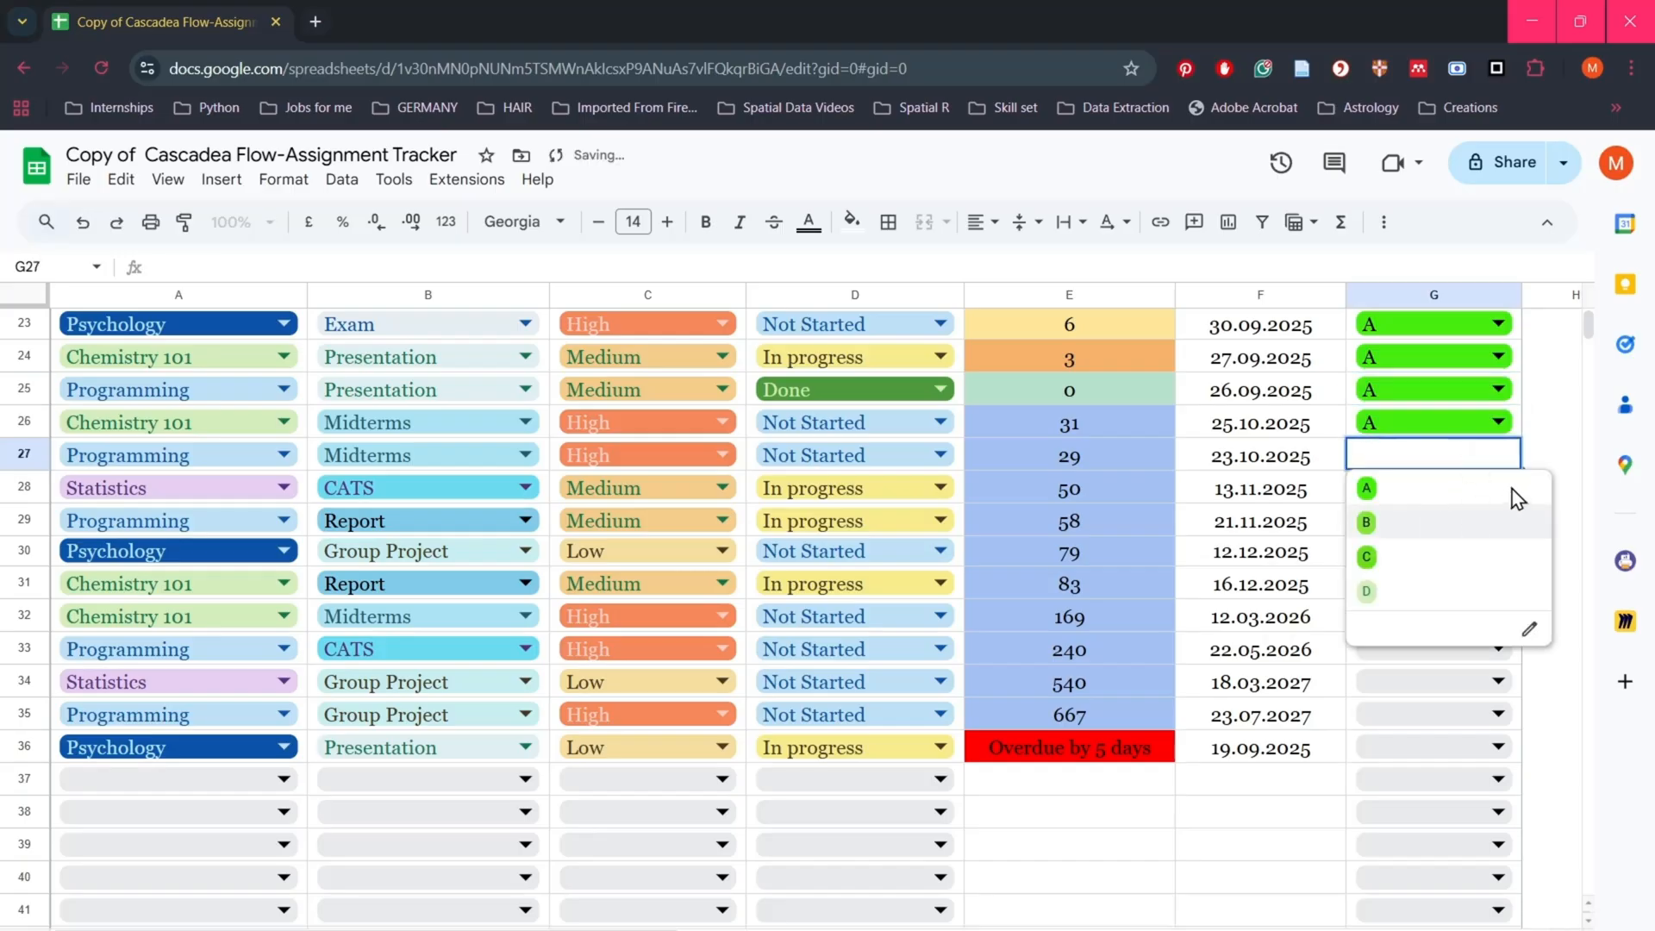
{"action": "left_click", "coordinate": [1503, 488]}
{"action": "left_click", "coordinate": [1482, 565]}
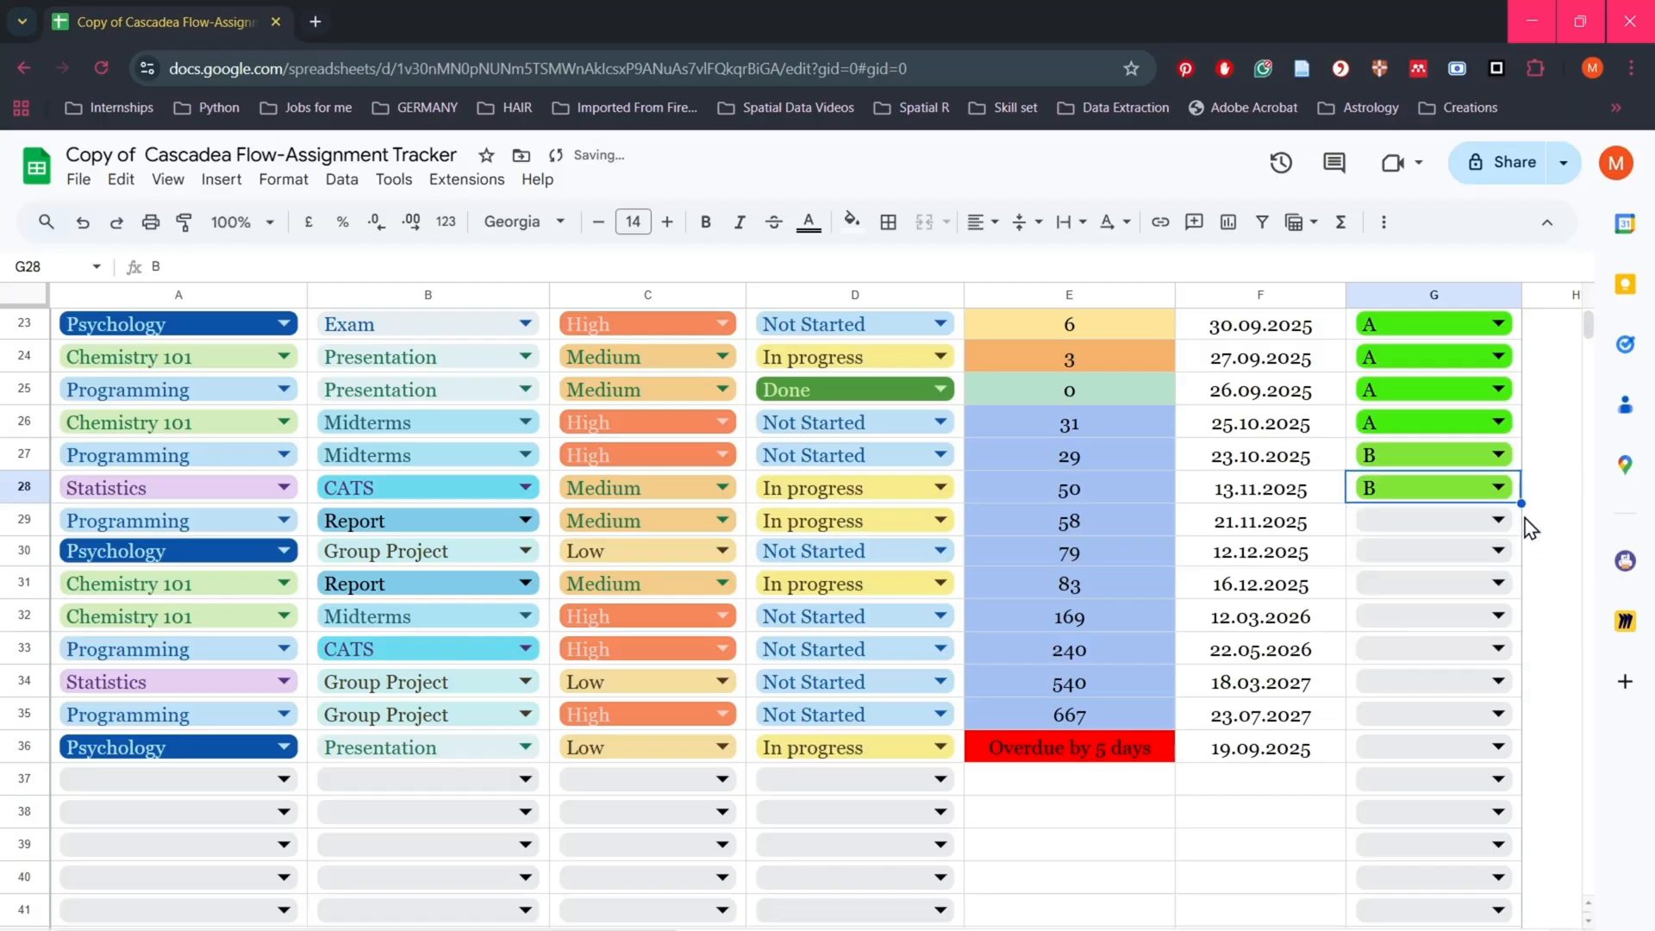
{"action": "left_click", "coordinate": [1498, 520]}
{"action": "left_click", "coordinate": [1472, 588]}
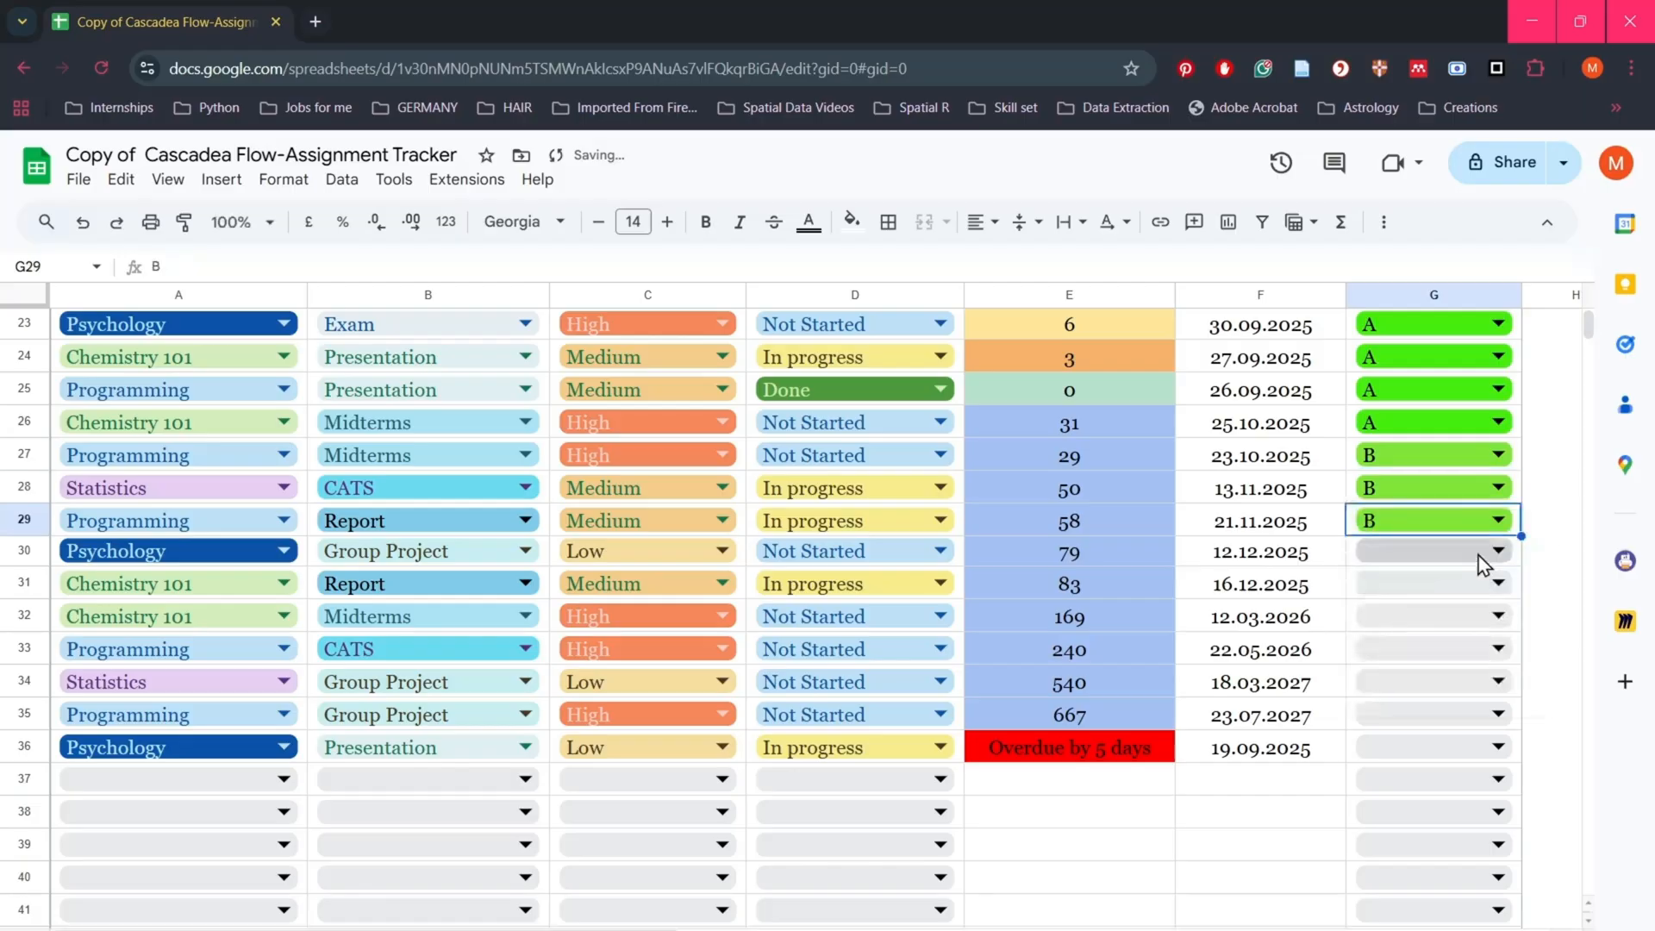
Step: Give the assignments in rows 30 and 31 the grade C
{"action": "left_click", "coordinate": [1478, 556]}
{"action": "left_click", "coordinate": [1451, 659]}
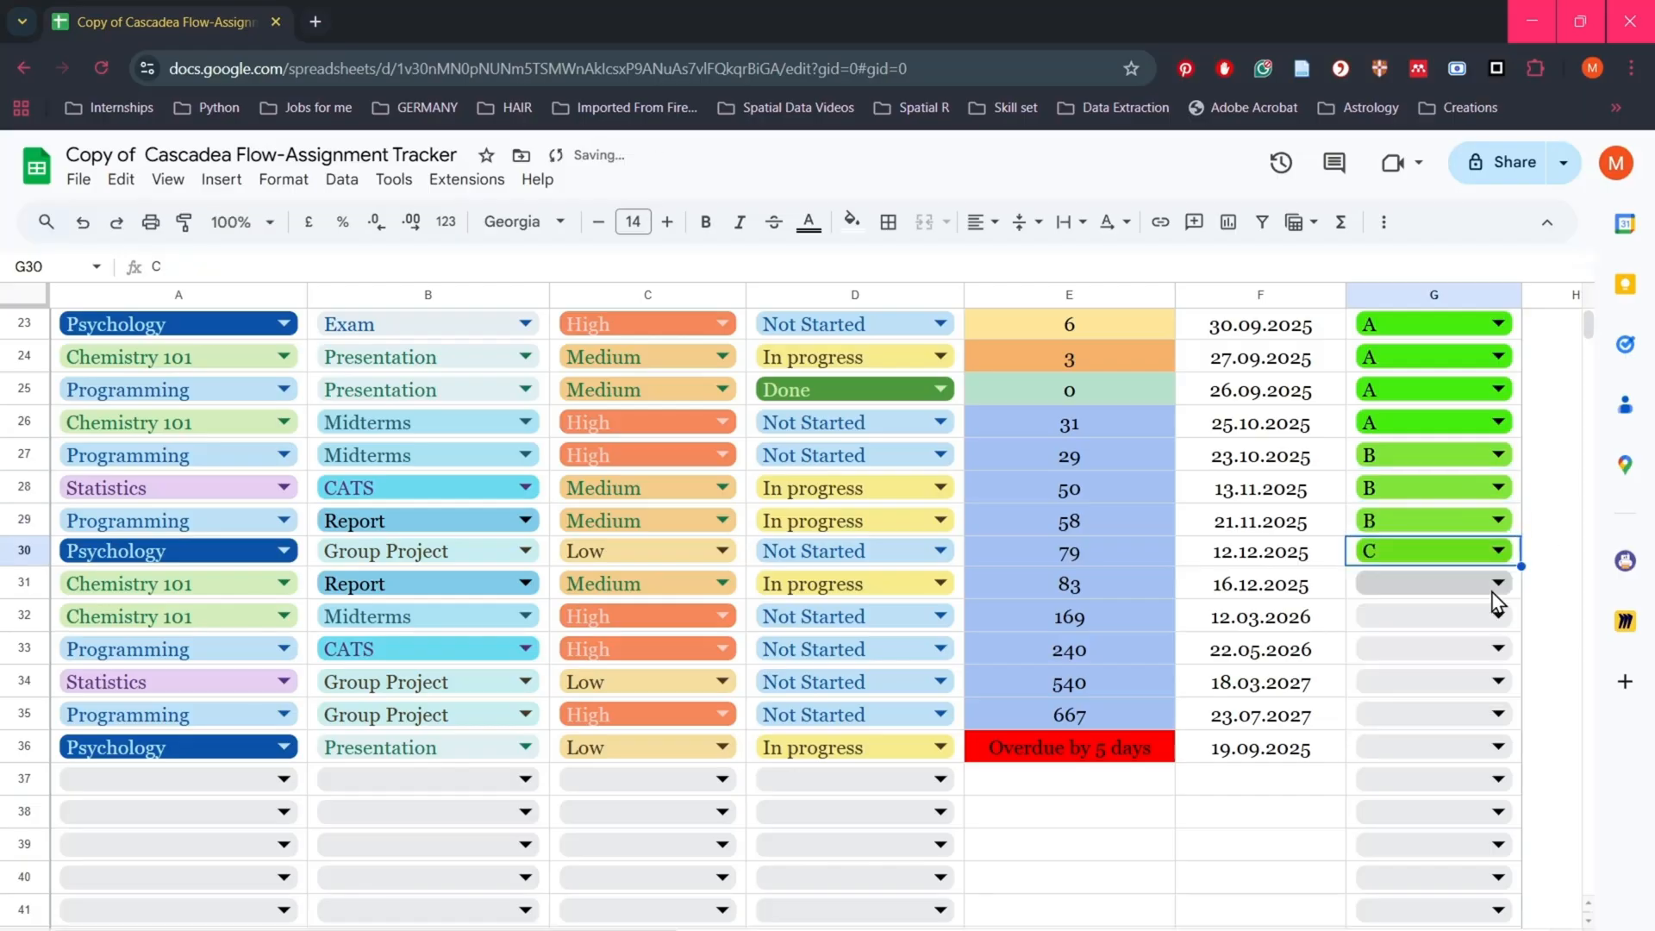
{"action": "left_click", "coordinate": [1497, 583]}
{"action": "left_click", "coordinate": [1463, 680]}
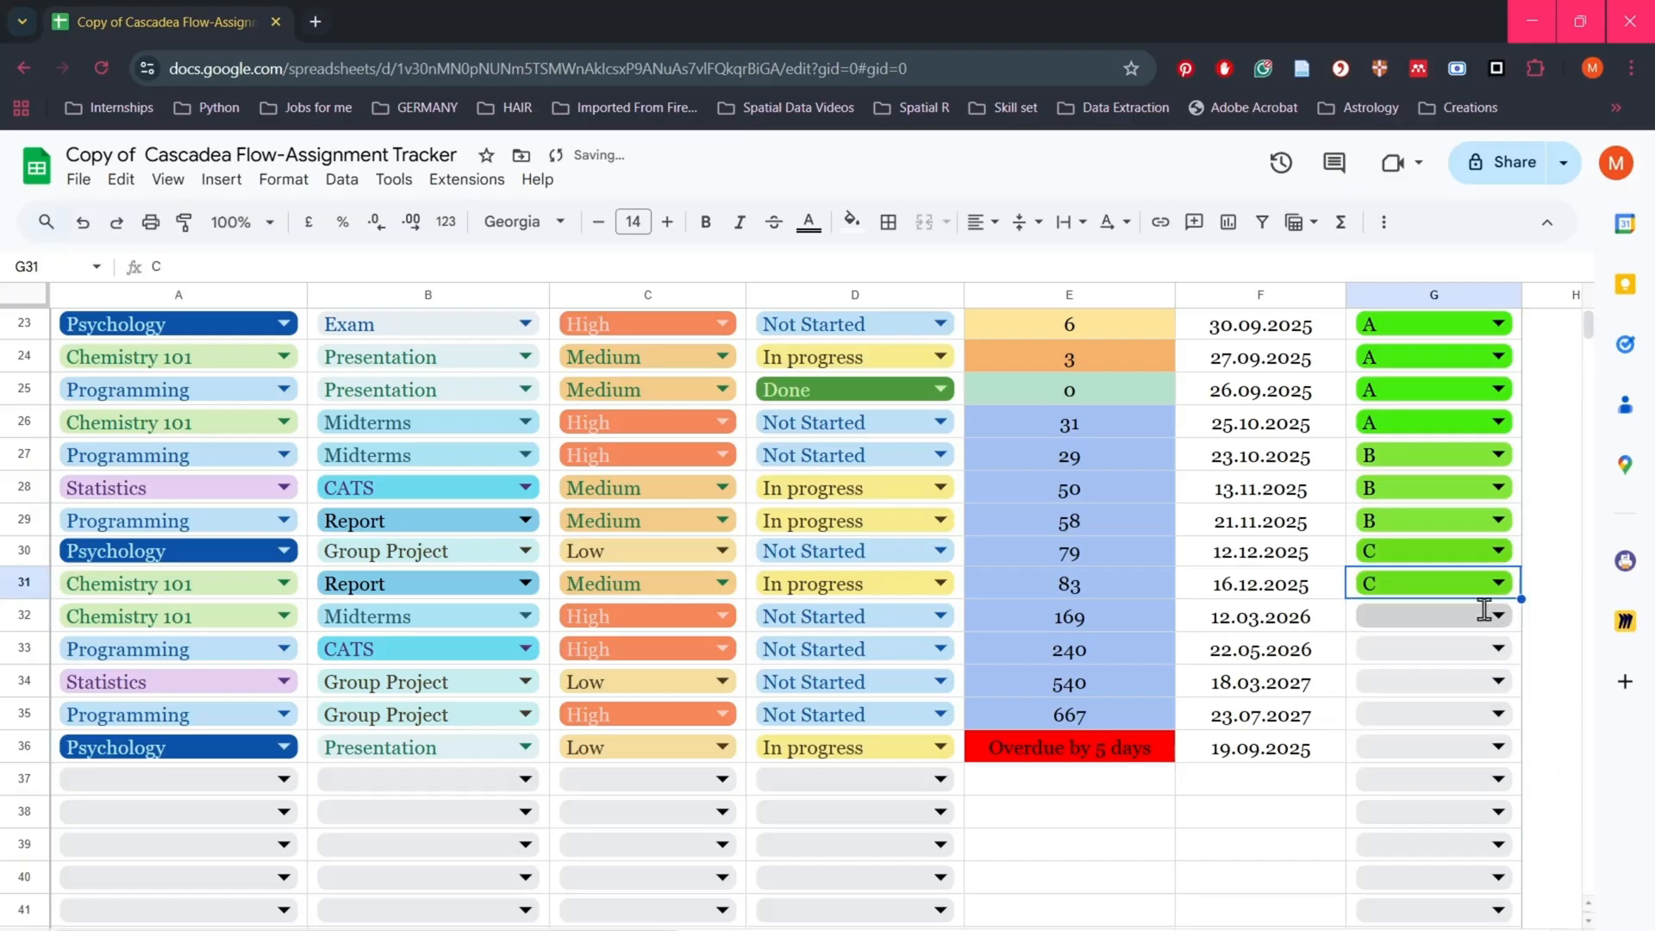
Step: Grade the assignments in rows 32 to 35 as A and the one in row 36 as B
{"action": "left_click", "coordinate": [1498, 614]}
{"action": "left_click", "coordinate": [1447, 673]}
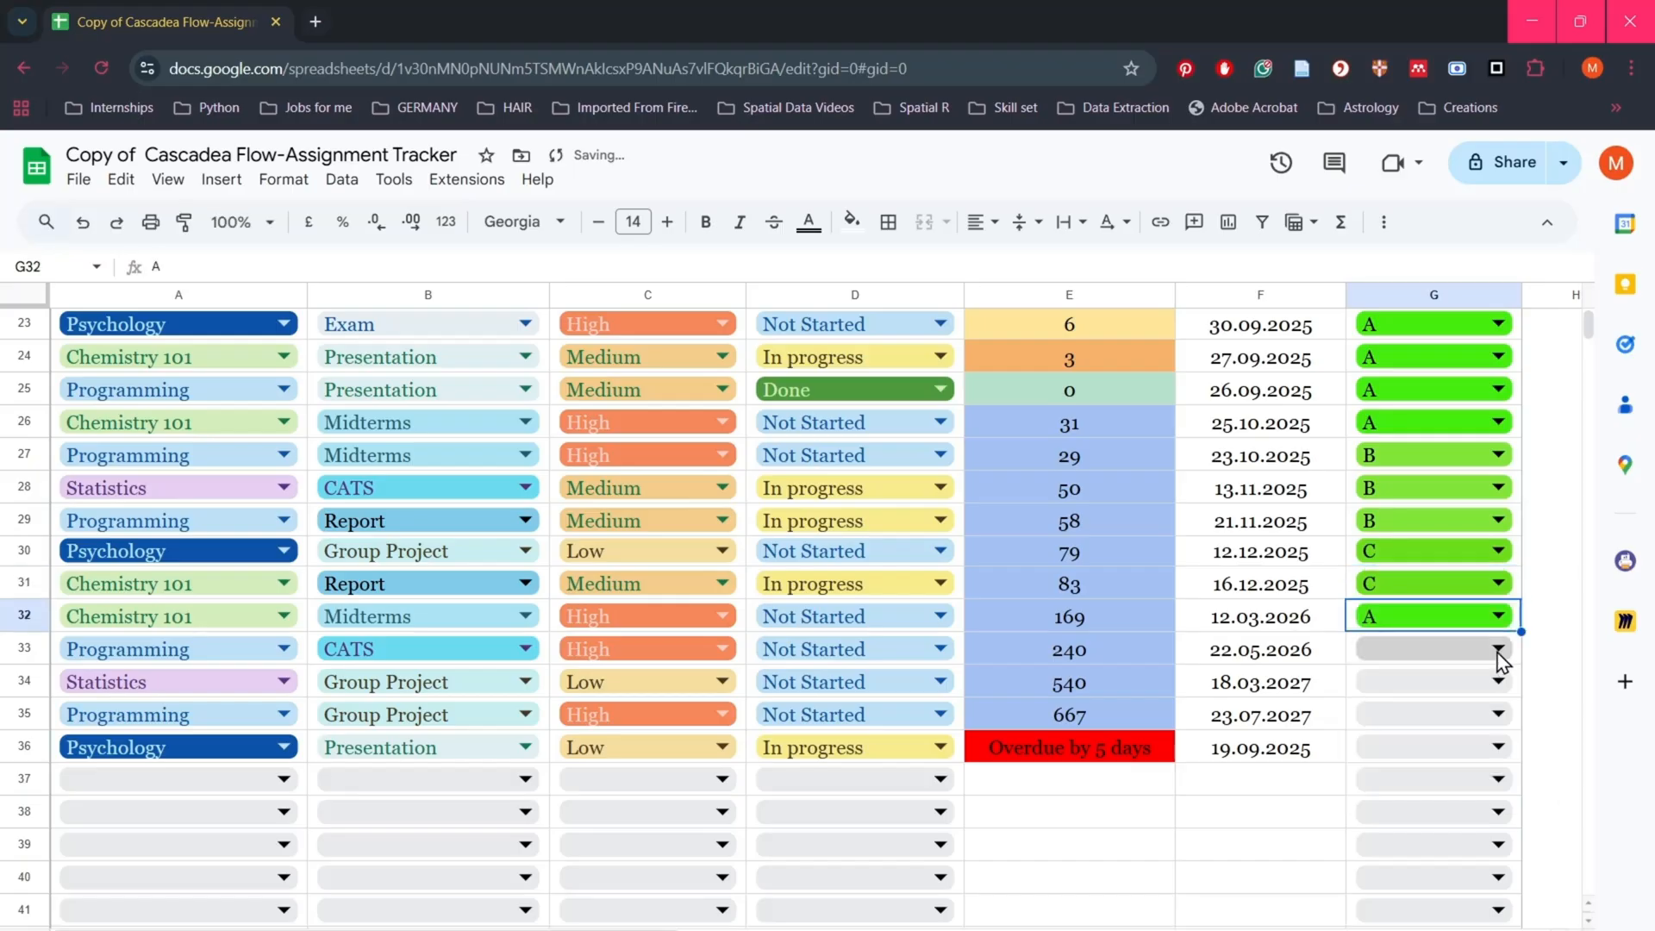
{"action": "left_click", "coordinate": [1498, 648]}
{"action": "left_click", "coordinate": [1454, 705]}
{"action": "left_click", "coordinate": [1496, 682]}
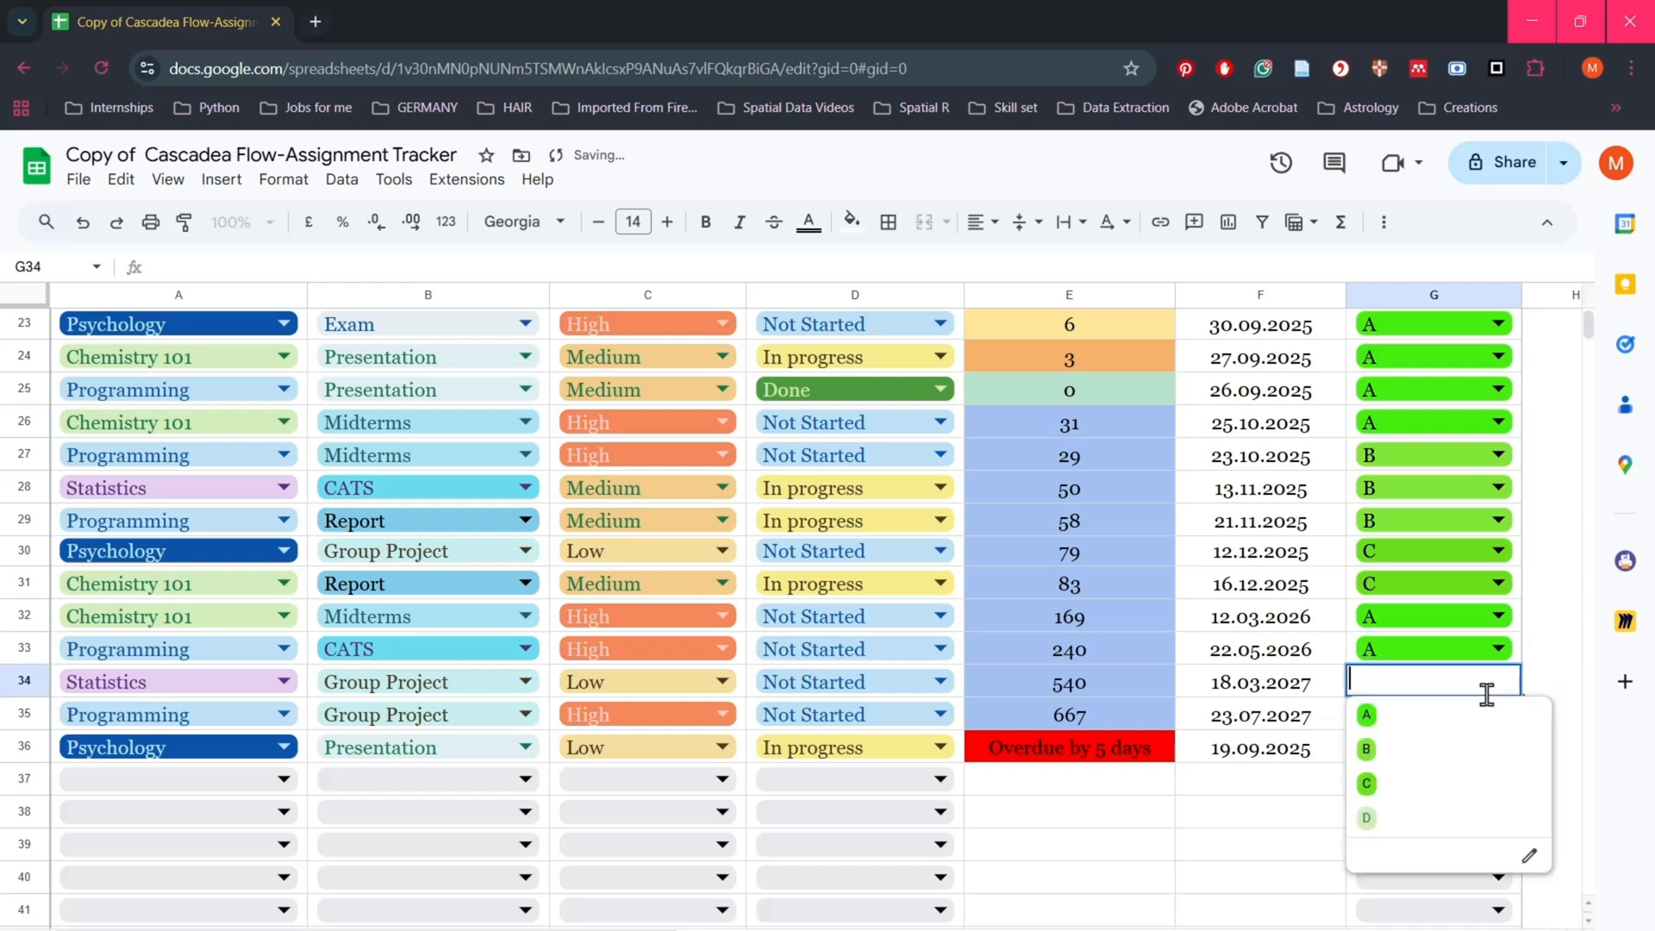
{"action": "left_click", "coordinate": [1448, 737]}
{"action": "left_click", "coordinate": [1496, 716]}
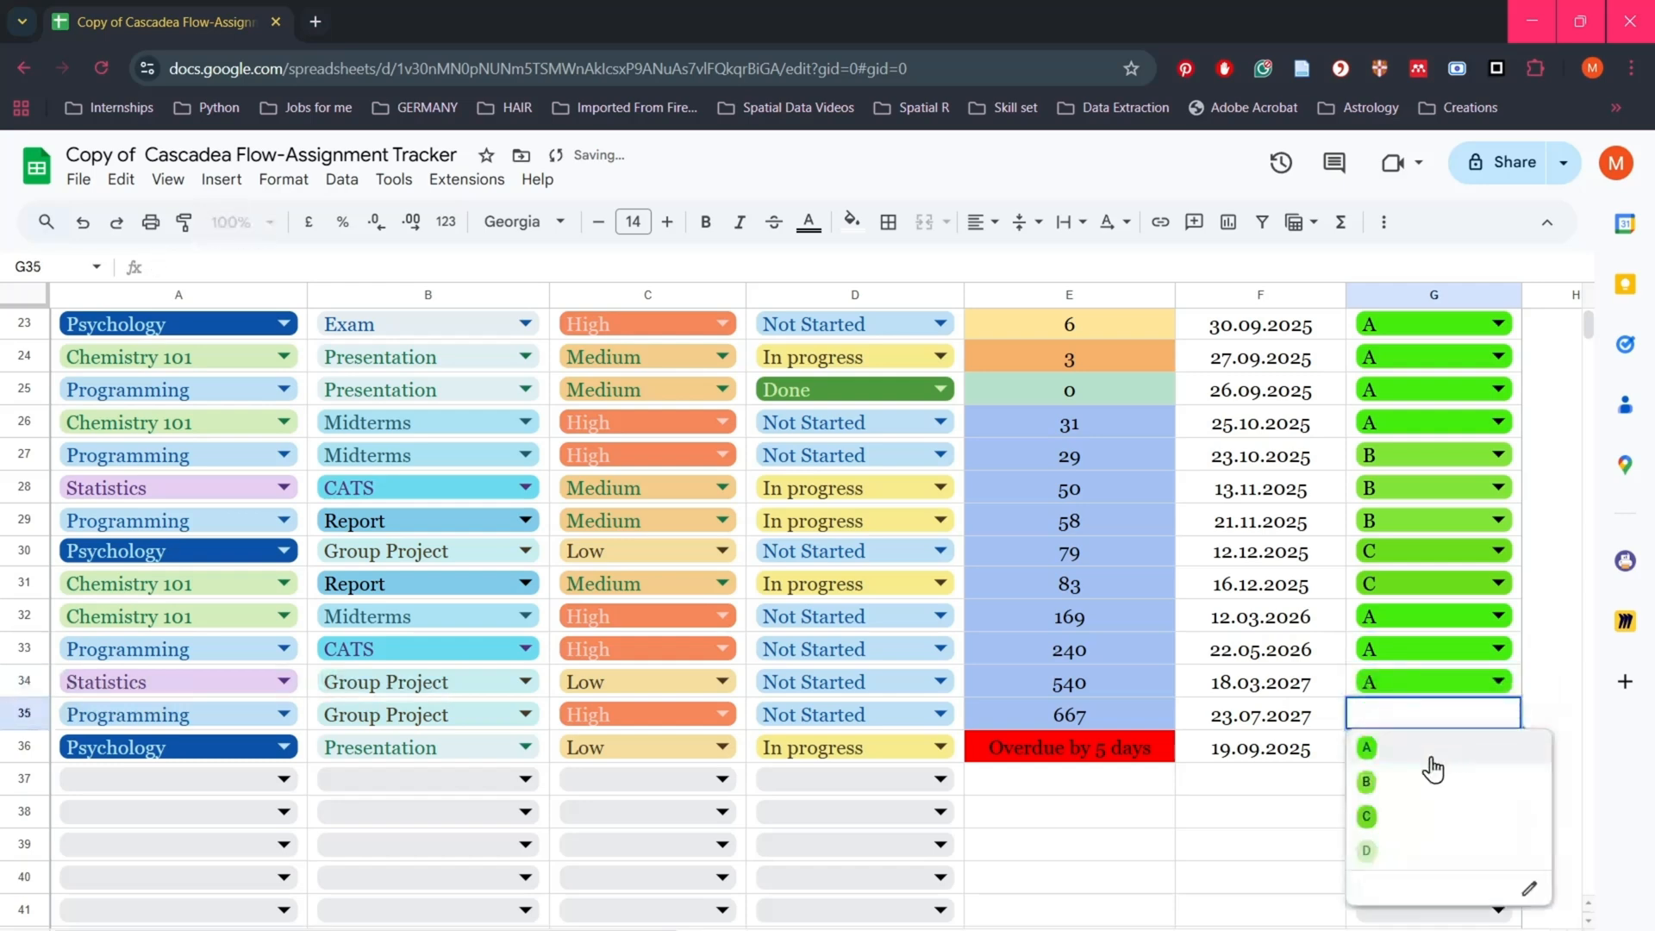
{"action": "left_click", "coordinate": [1440, 748]}
{"action": "left_click", "coordinate": [1496, 748]}
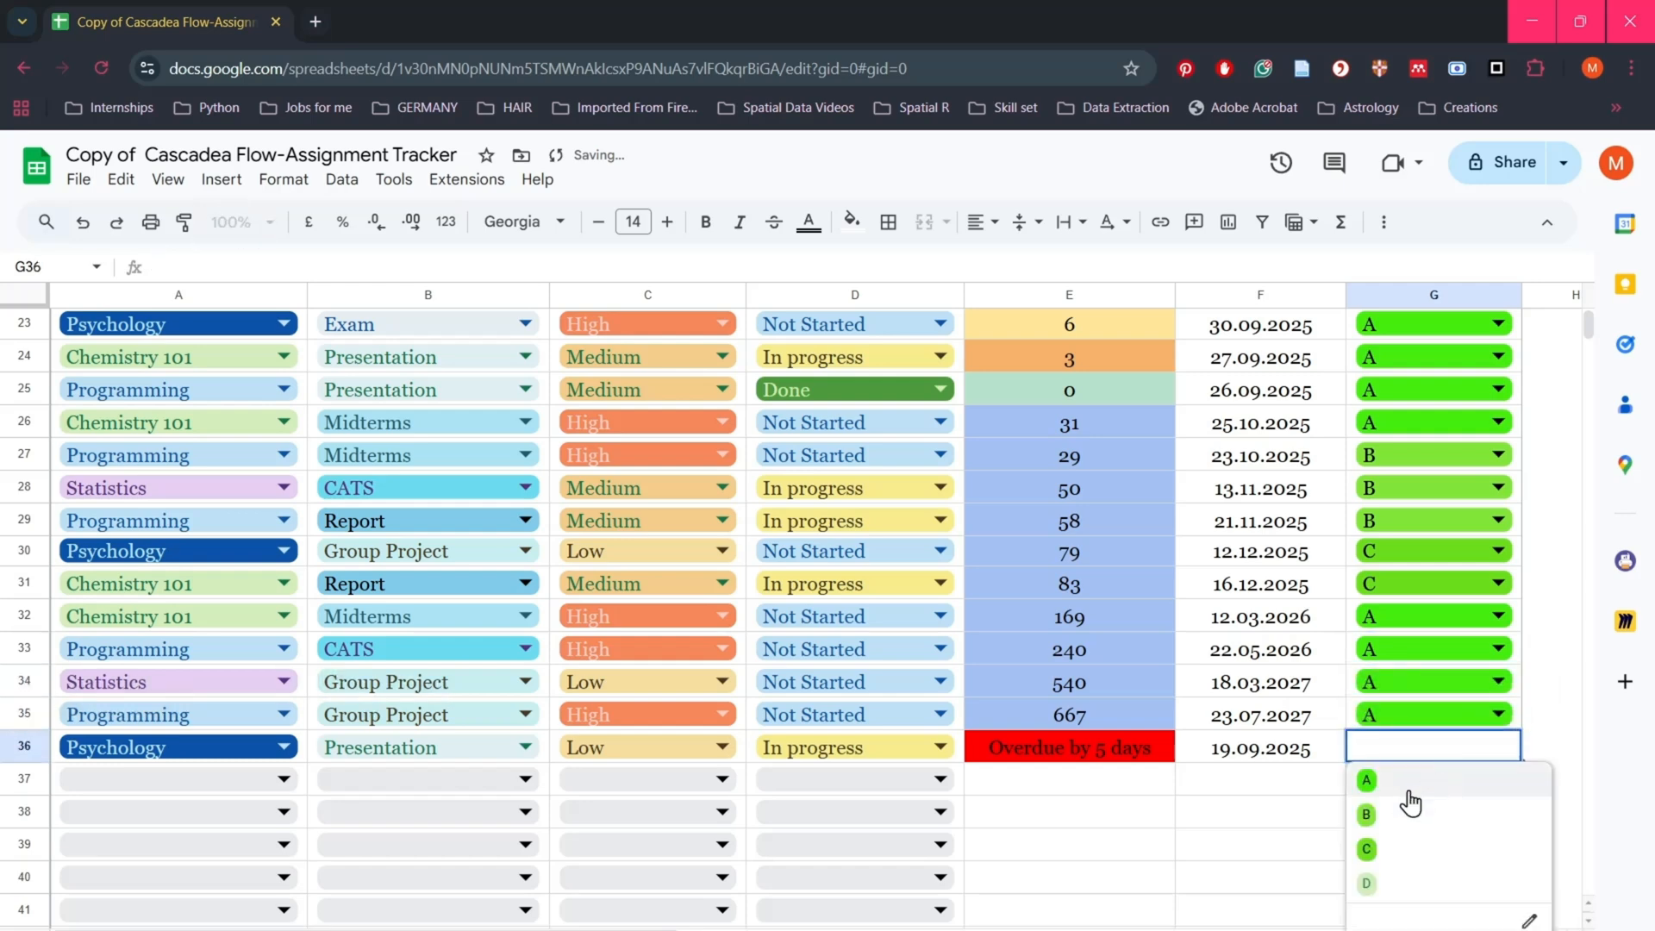
{"action": "left_click", "coordinate": [1409, 815]}
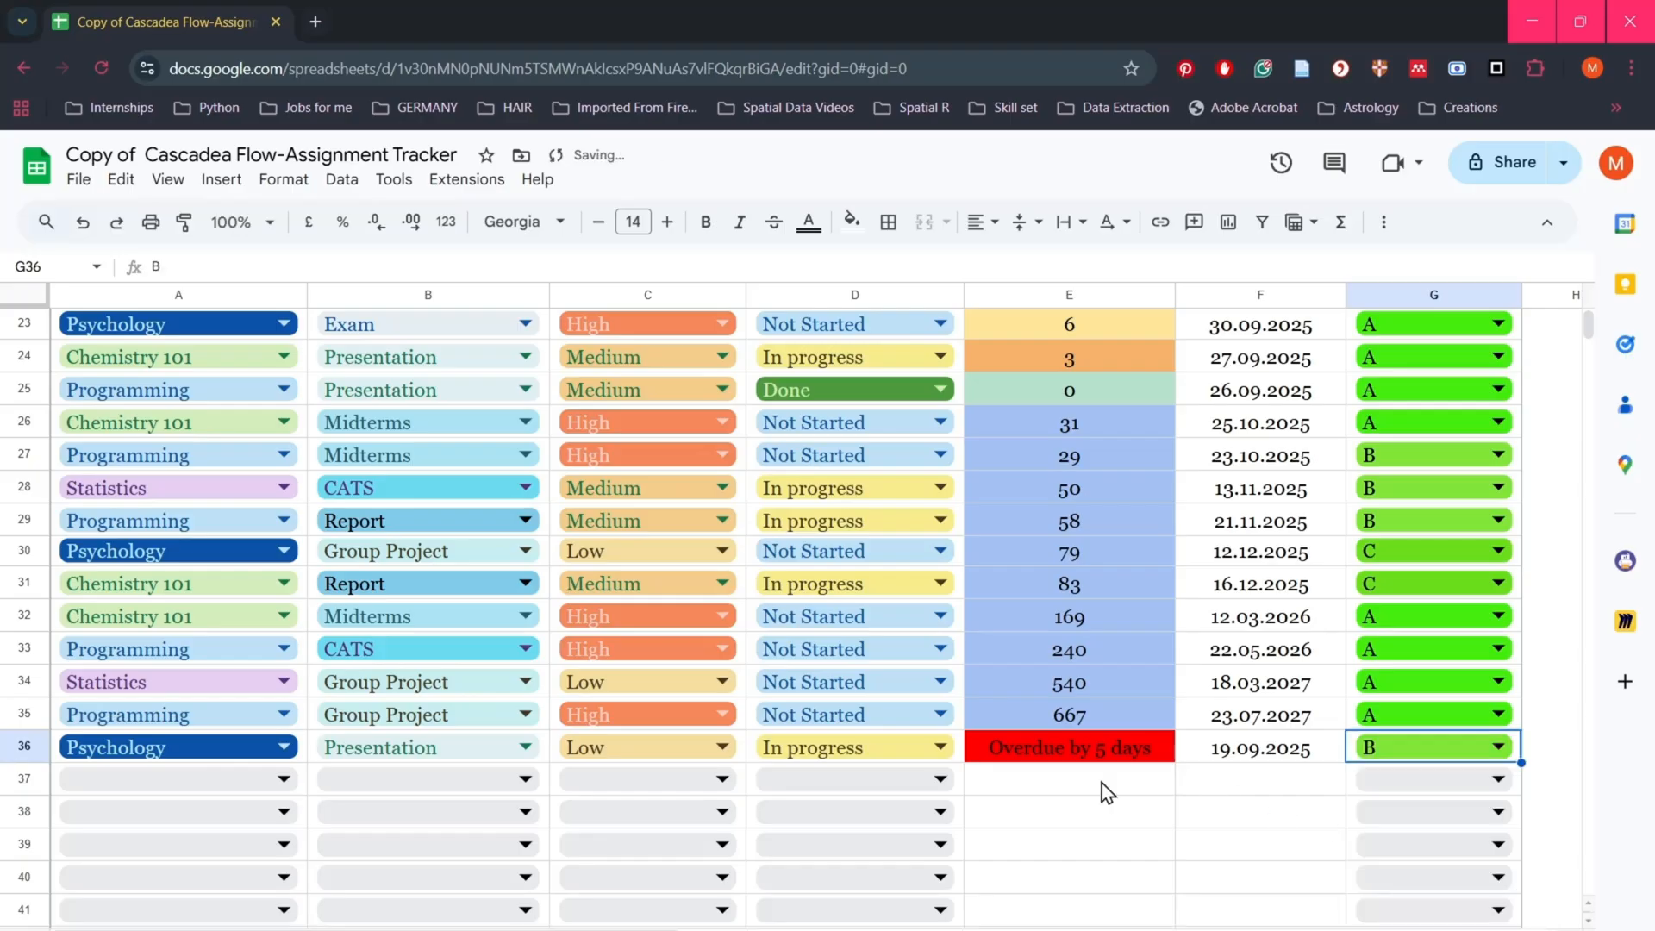
Step: Start the fifteenth assignment in row 37 with Chemistry 101 as the course, Group Project as the type and Medium priority
{"action": "left_click", "coordinate": [230, 796]}
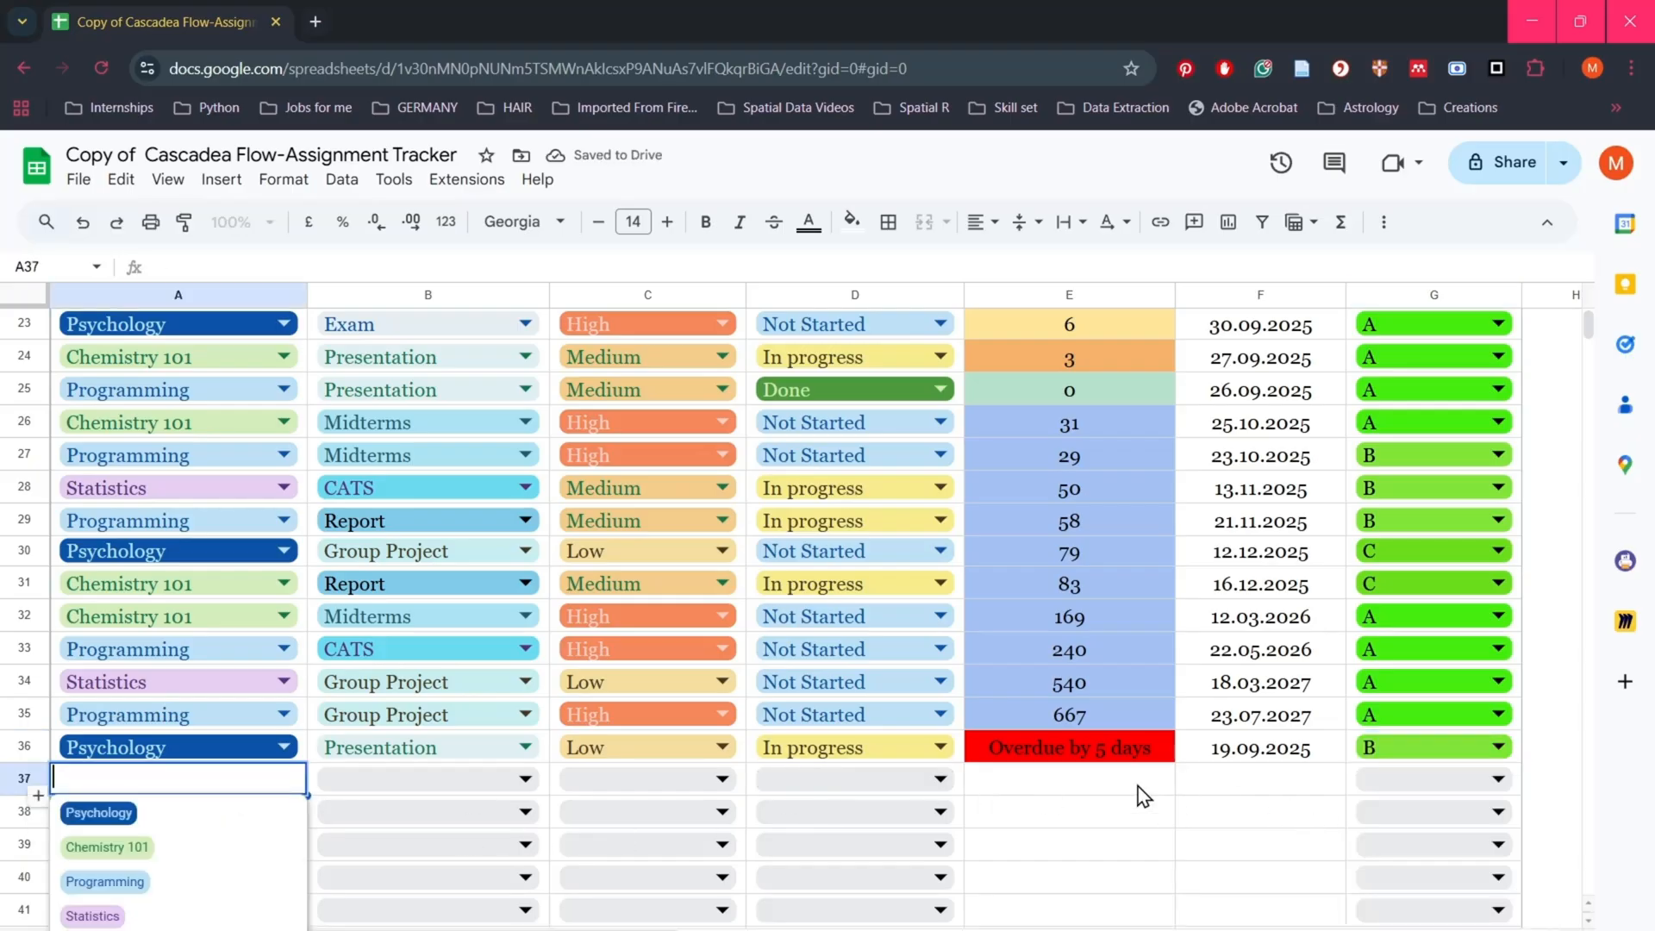
{"action": "left_click", "coordinate": [141, 853]}
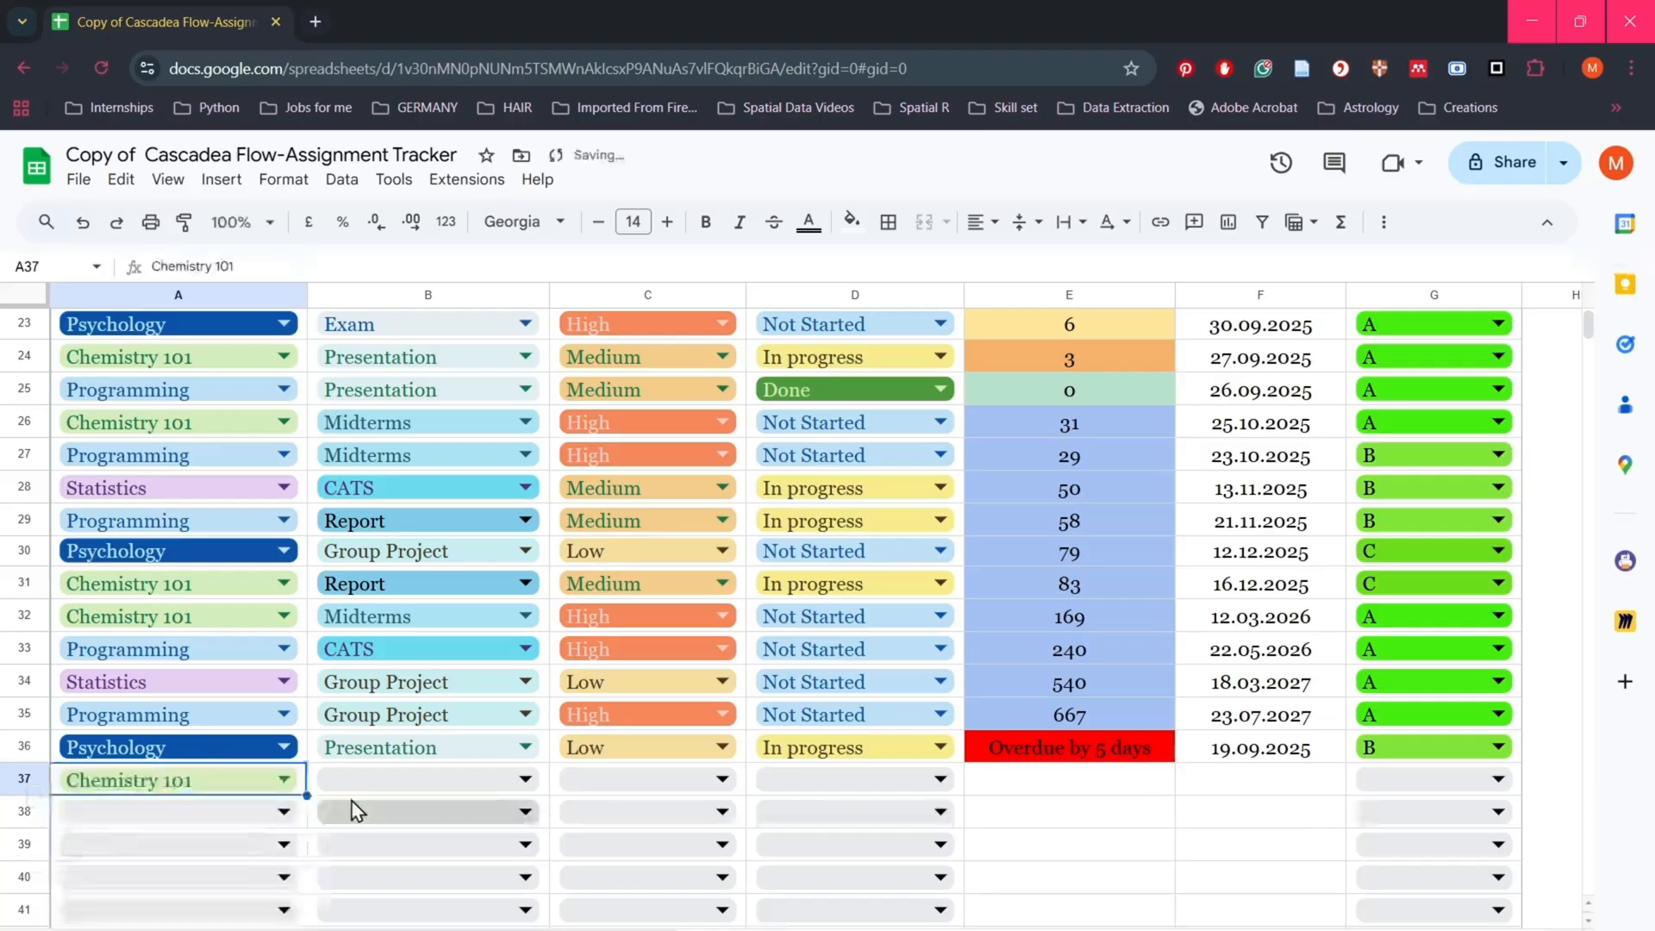
{"action": "left_click", "coordinate": [403, 784]}
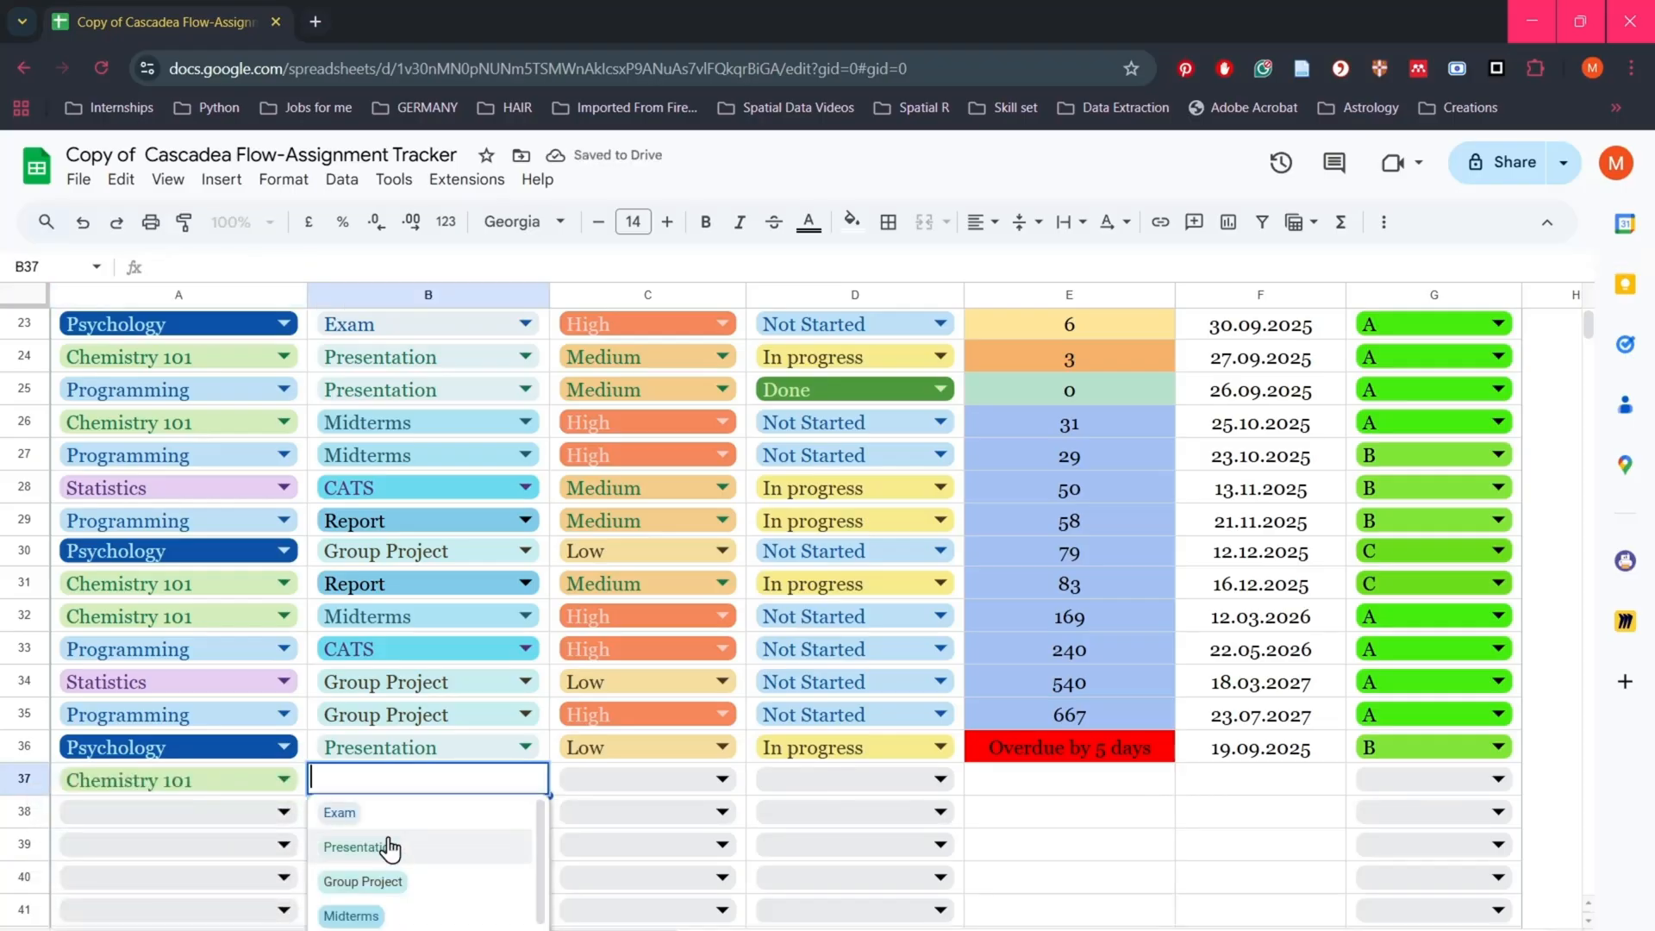
{"action": "left_click", "coordinate": [401, 881]}
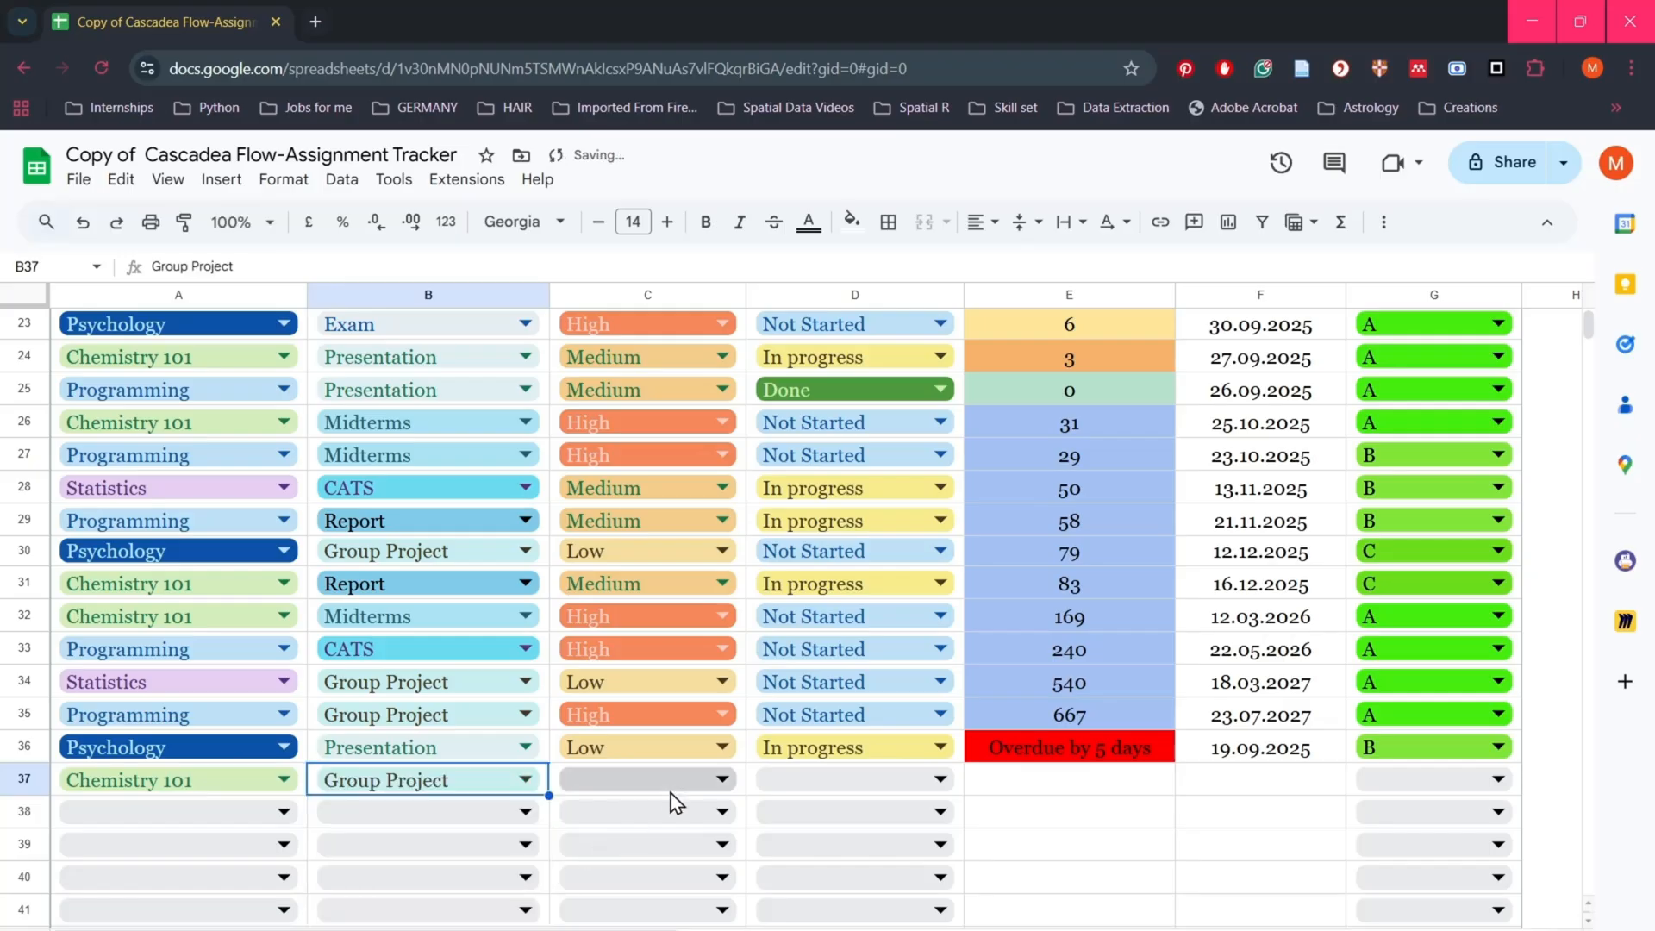
{"action": "left_click", "coordinate": [672, 779]}
{"action": "left_click", "coordinate": [635, 852]}
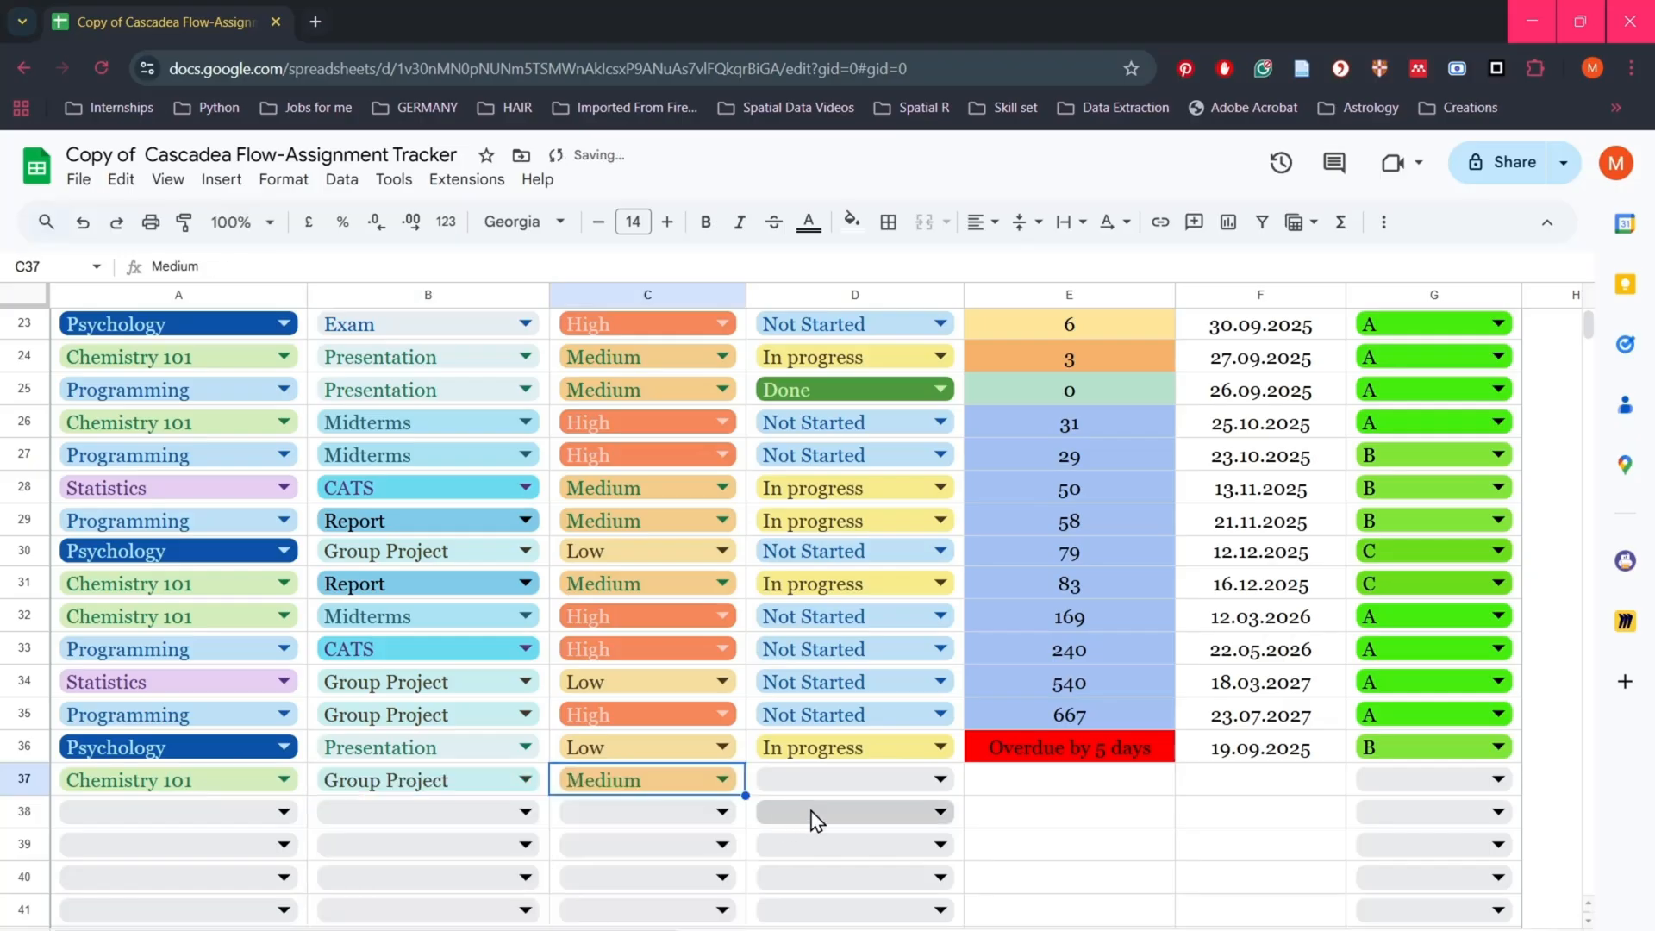
Step: Set the row 37 assignment's status to In progress and its due date to 24.09.2025
{"action": "left_click", "coordinate": [929, 783]}
{"action": "left_click", "coordinate": [809, 880]}
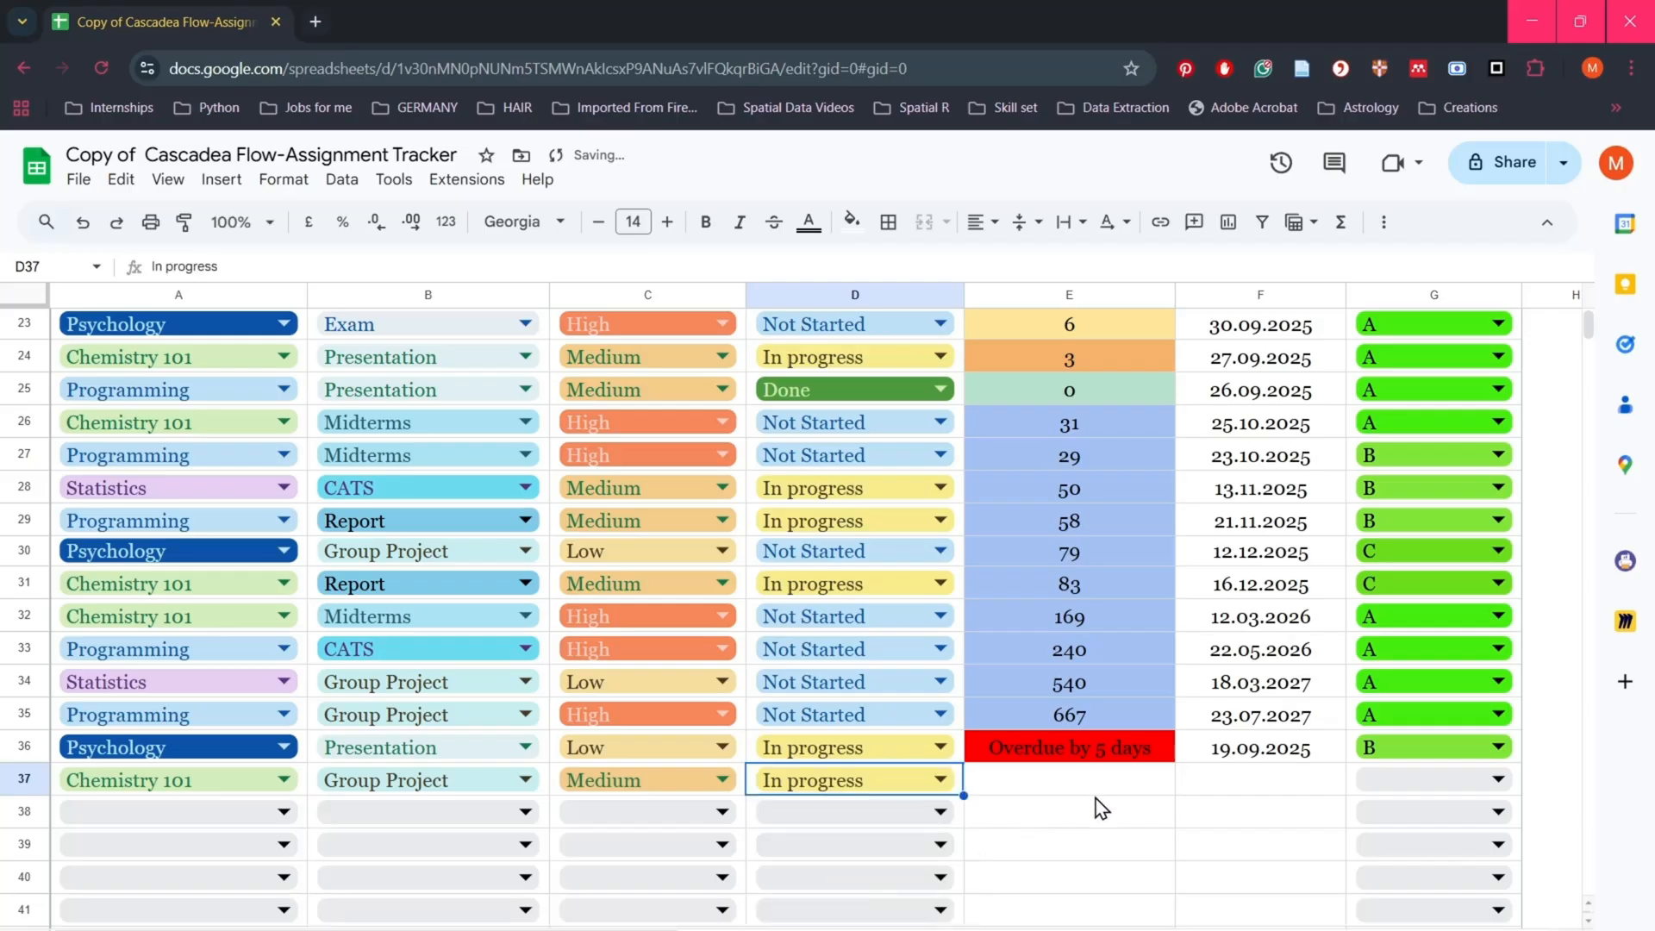
{"action": "double_click", "coordinate": [1211, 787]}
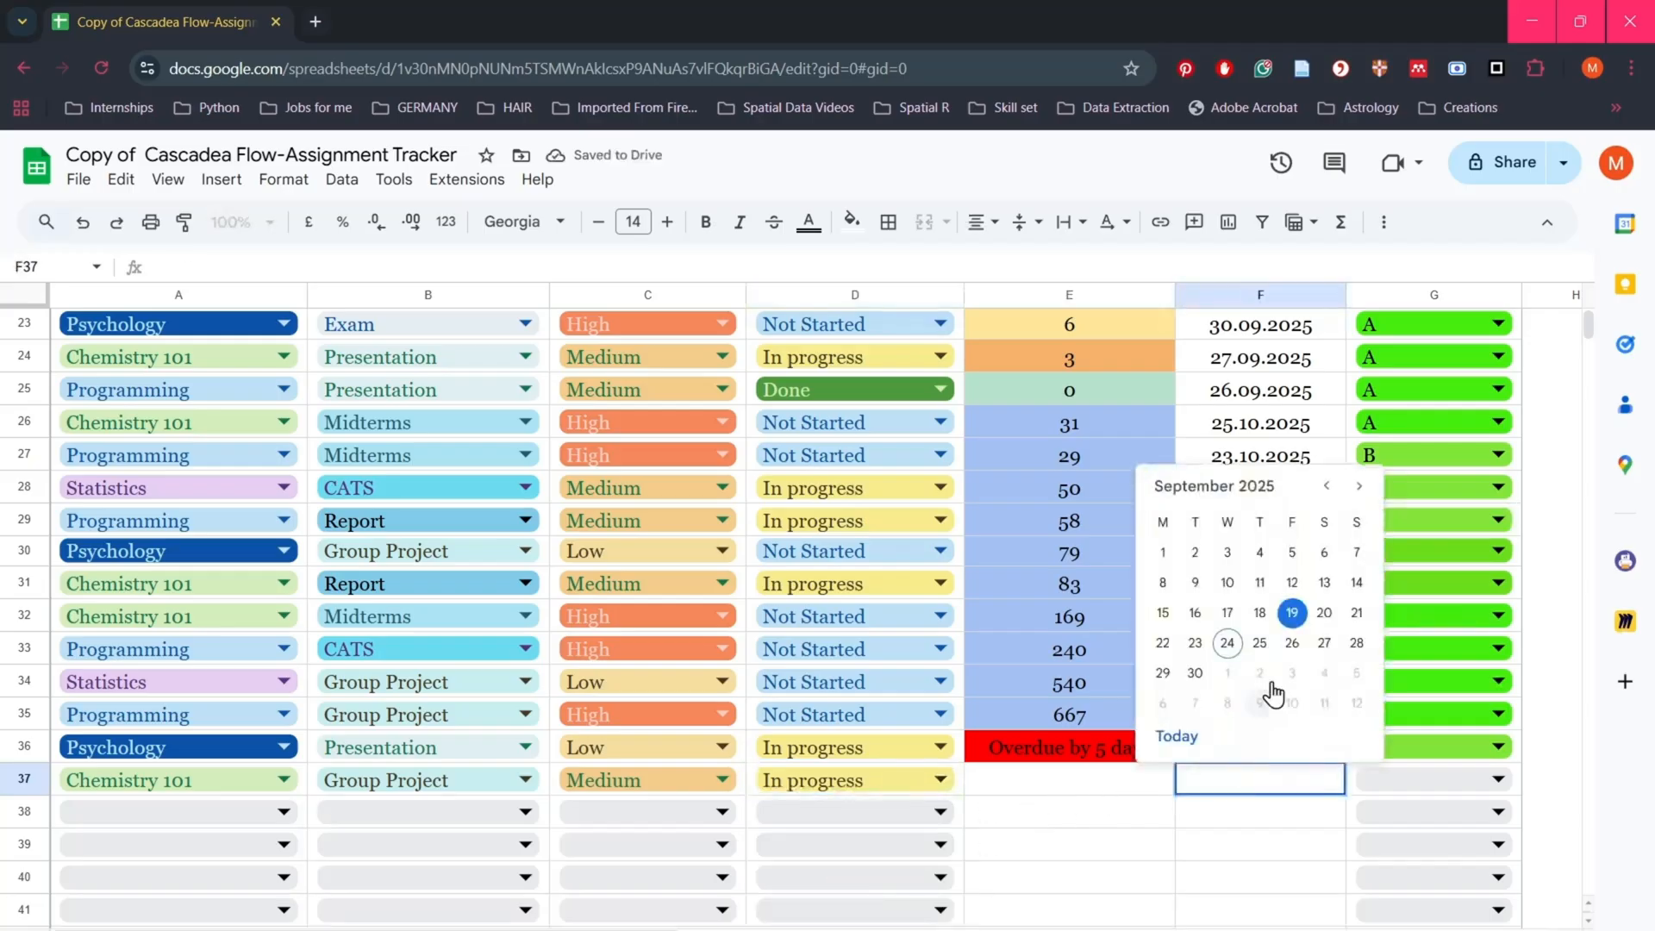
{"action": "left_click", "coordinate": [1227, 644]}
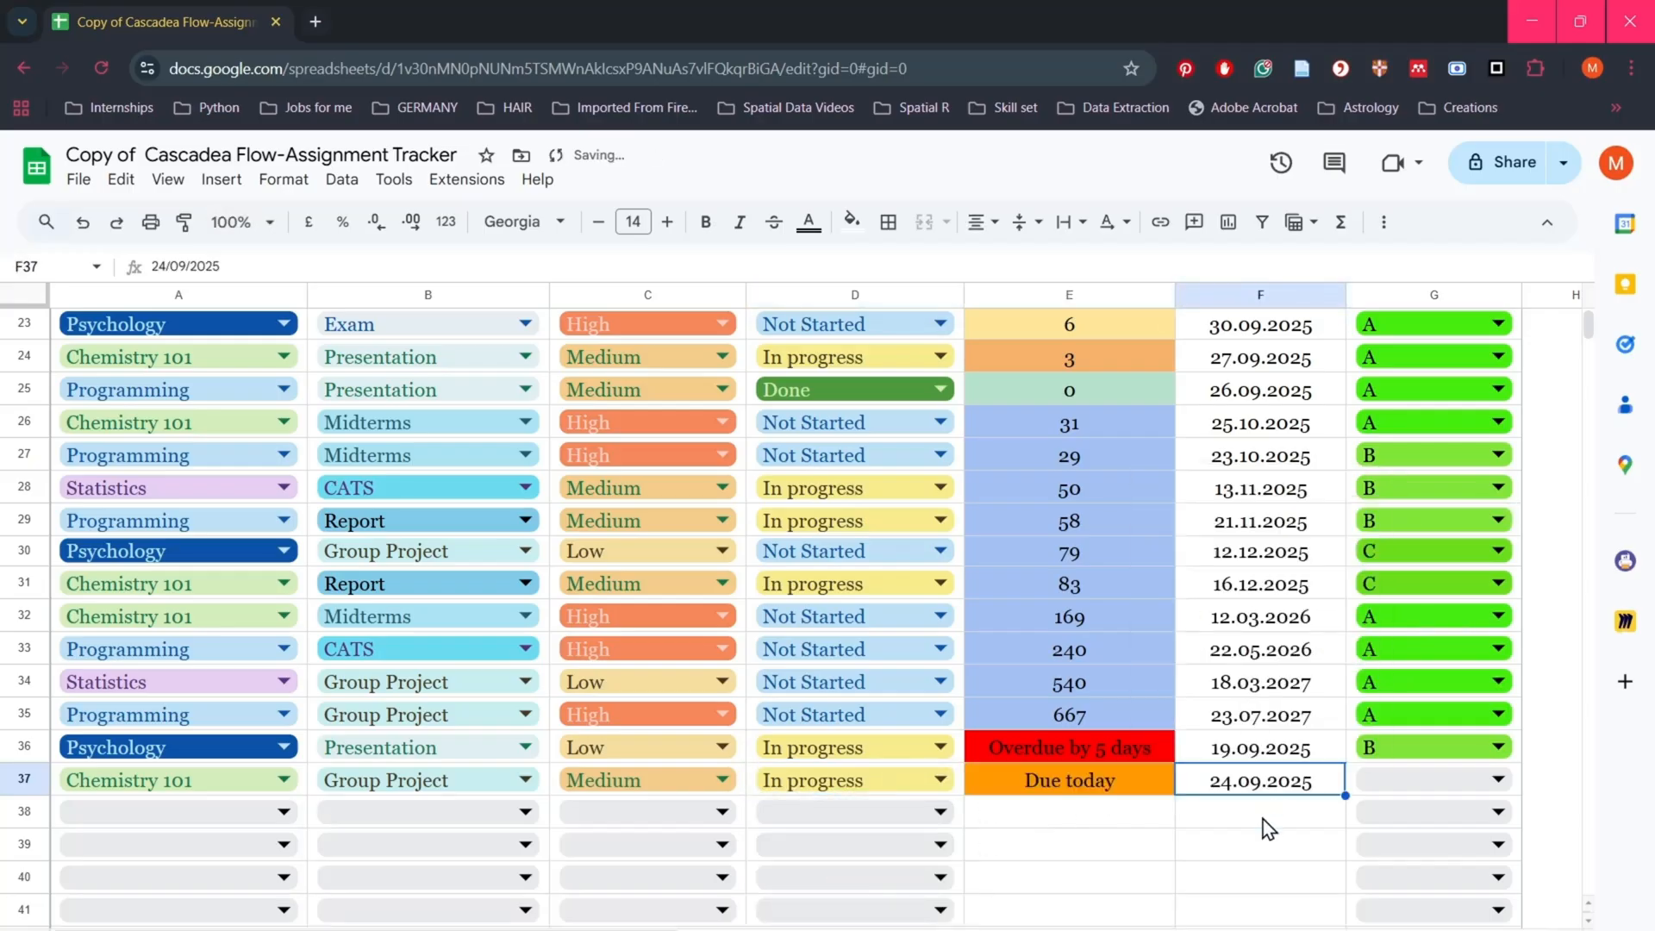